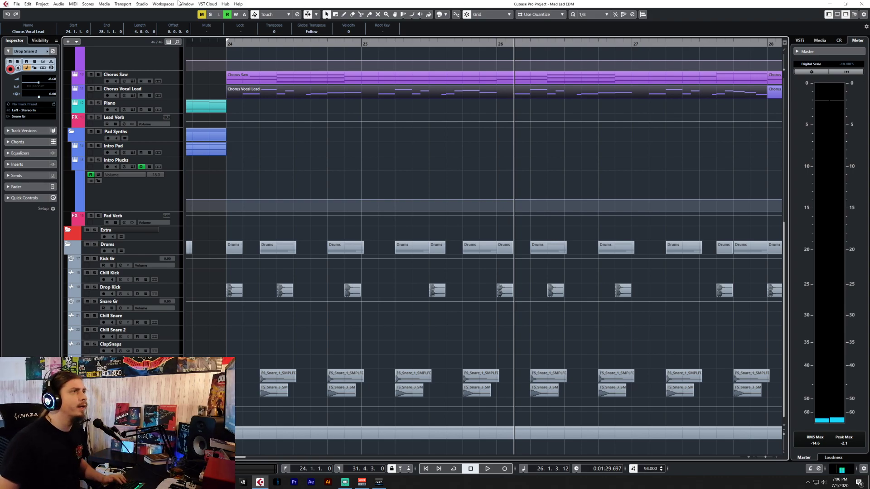
Delete the Intro Plucks volume automation points lying between bars 27 and 32.
click(527, 174)
scroll(525, 171, down, 2)
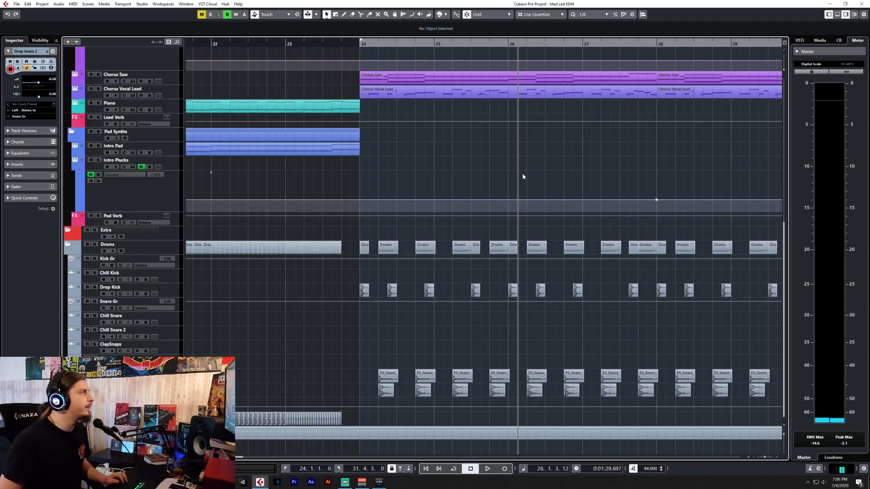
scroll(523, 177, up, 3)
scroll(549, 198, down, 3)
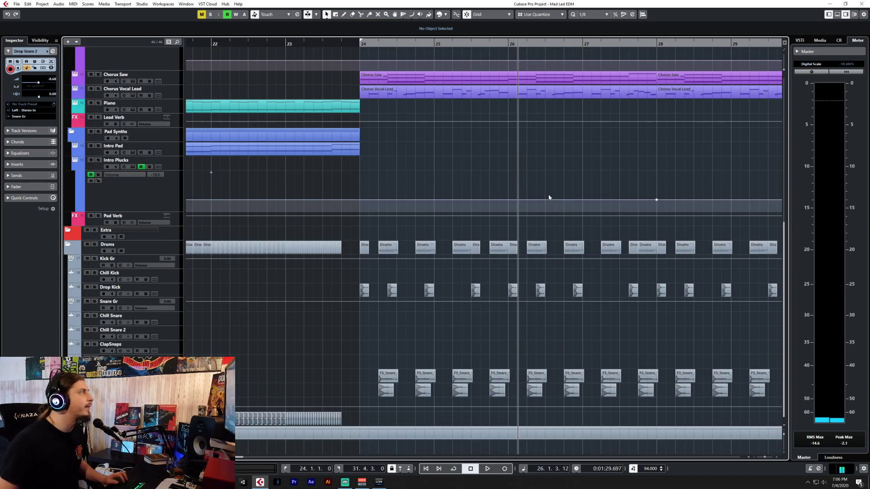
scroll(549, 197, up, 2)
scroll(548, 198, right, 10)
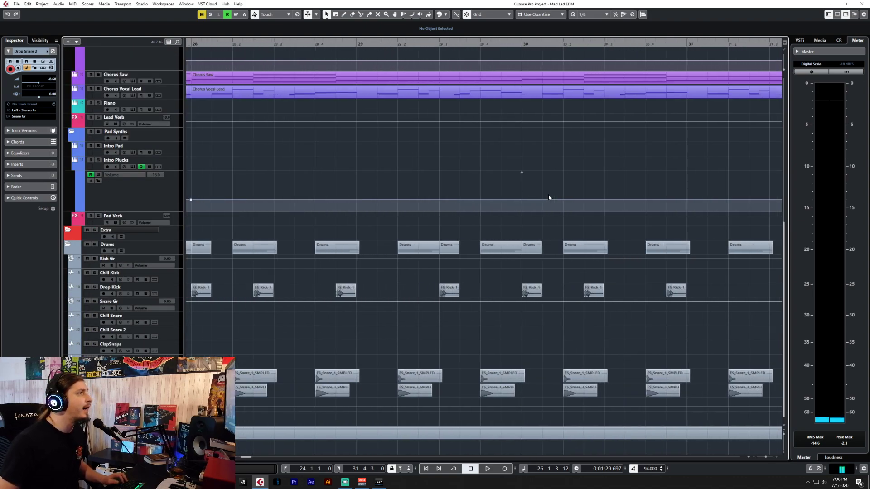
scroll(548, 198, down, 4)
drag(396, 190, 662, 208)
key(Delete)
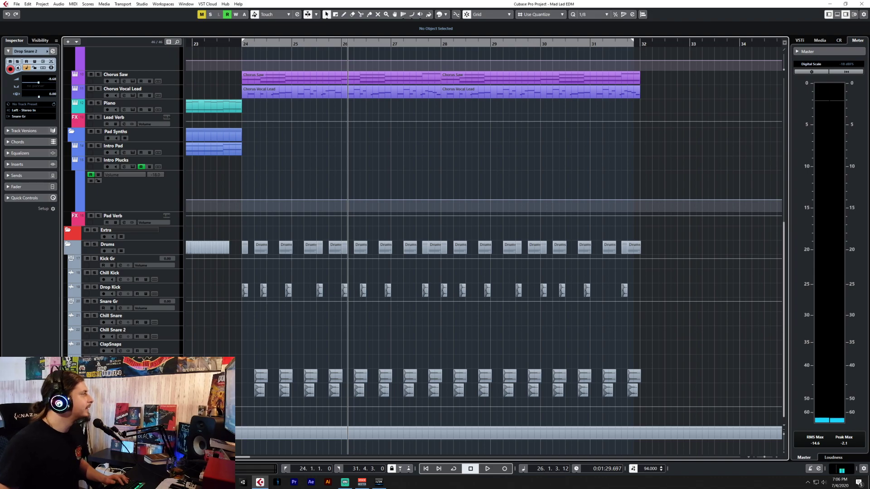
Add one stereo audio track named Hihat 1 with its output routed to GR DRUMS.
right_click(175, 220)
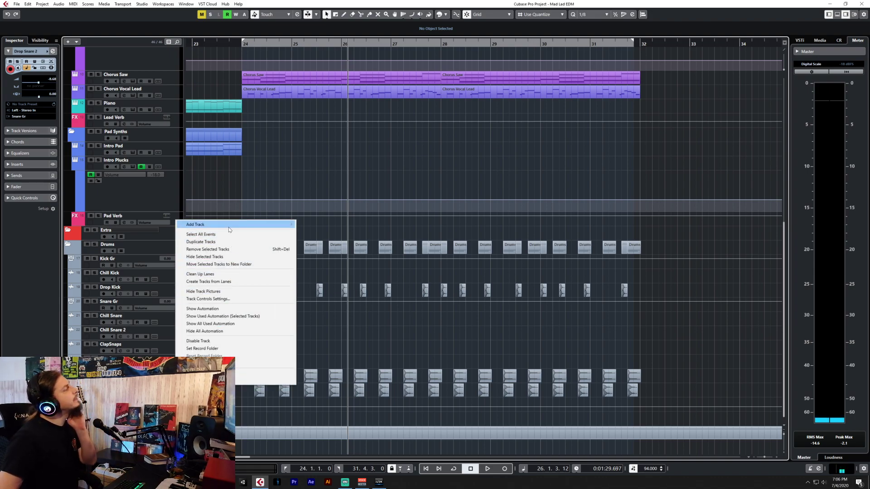
mouse_move(272, 225)
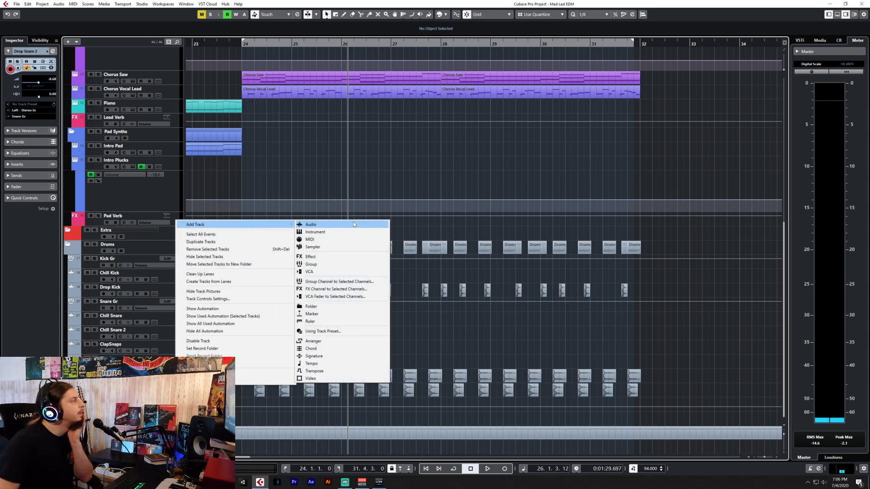
click(353, 223)
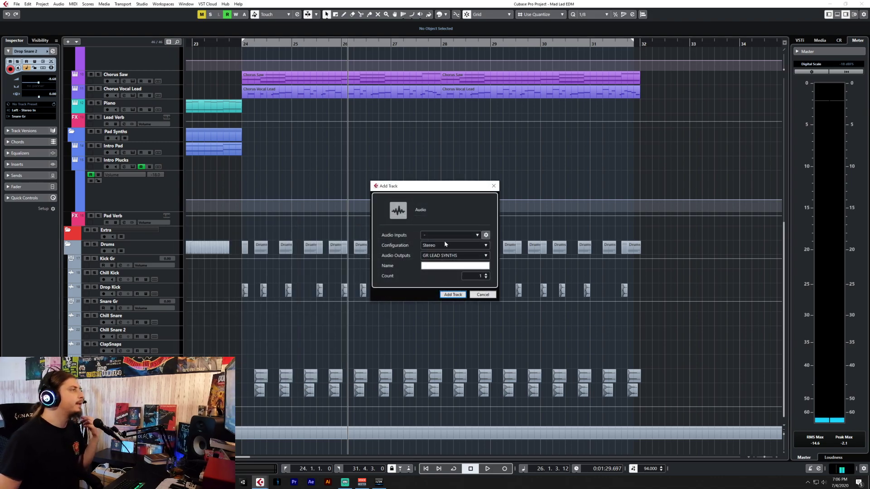
click(446, 247)
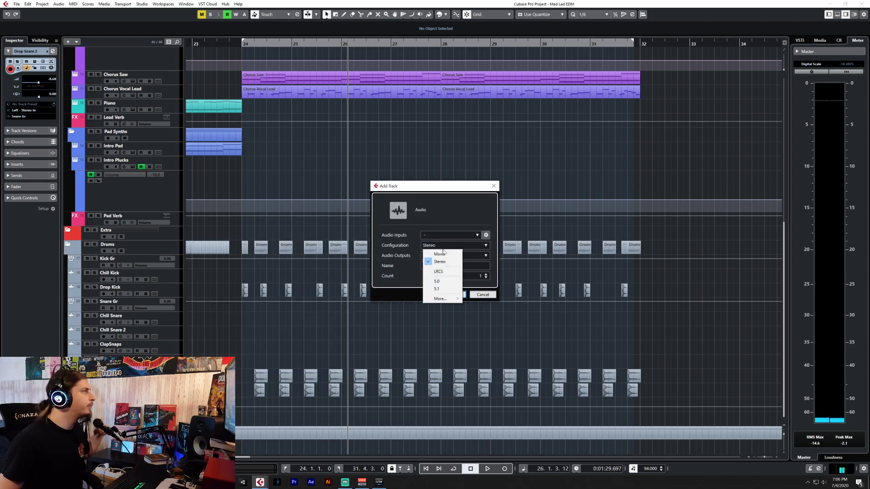
click(443, 253)
click(442, 248)
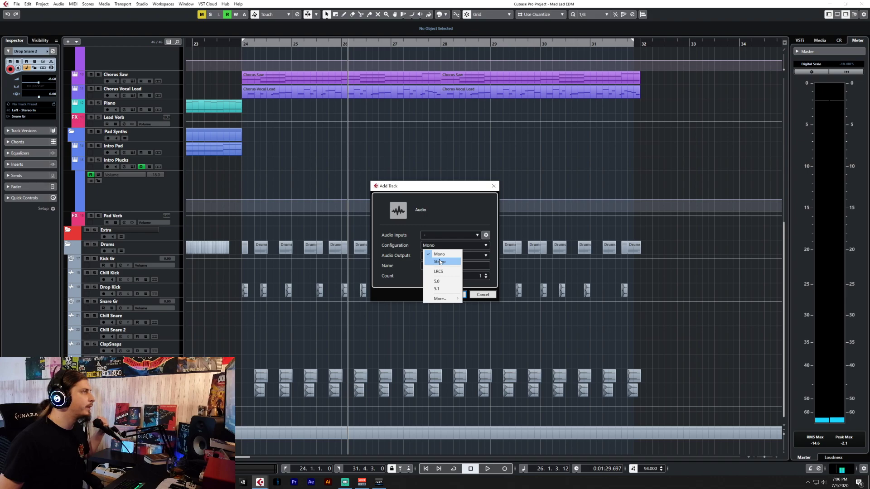
click(442, 260)
click(442, 257)
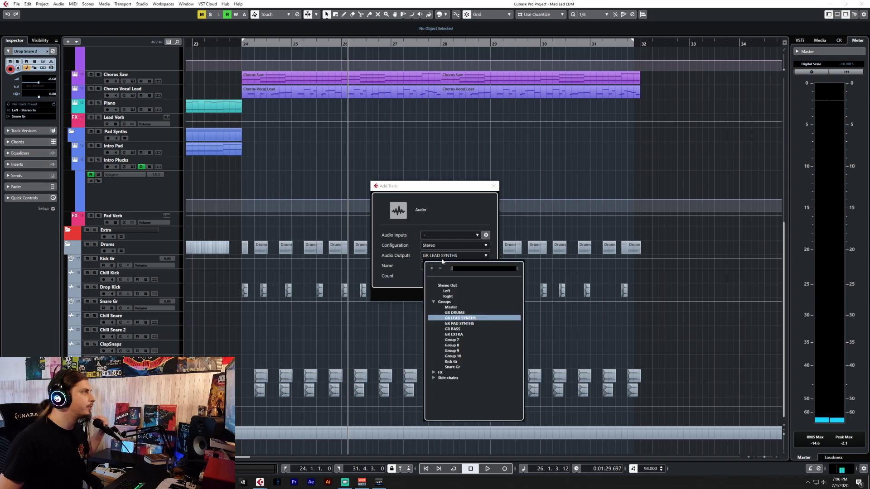
click(457, 313)
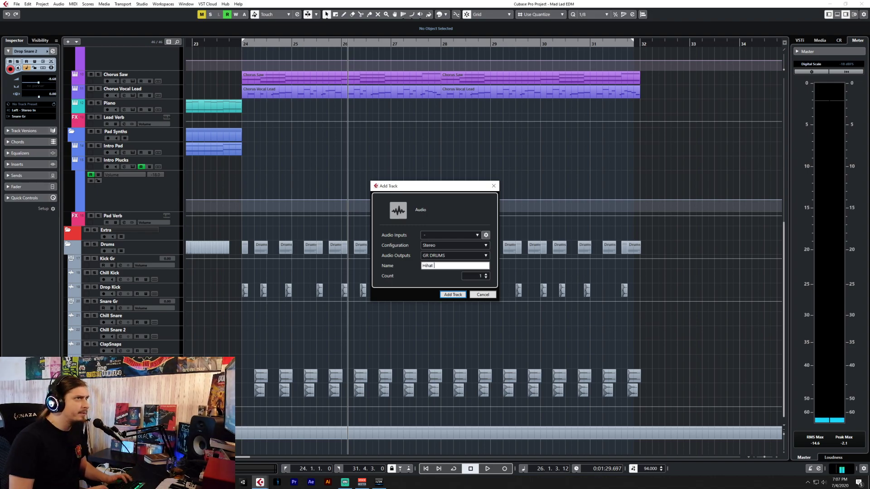
text(1)
key(Return)
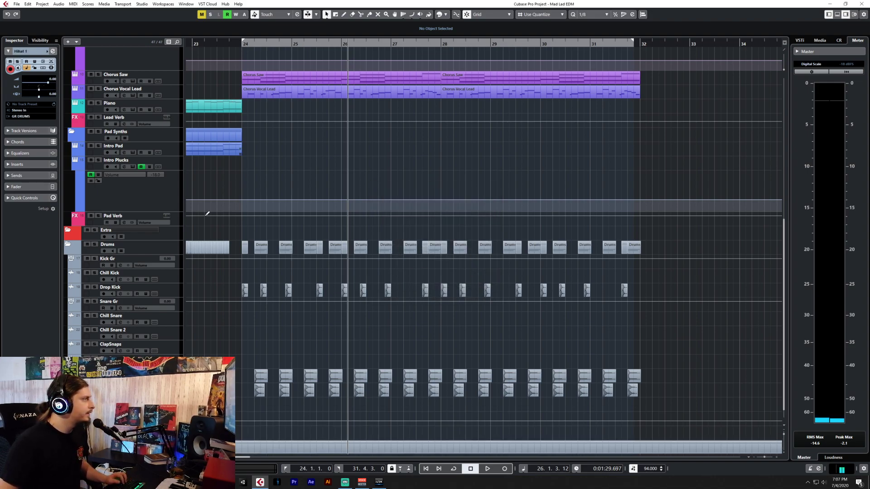
Import the REV-TSOR1 CH 08 sample onto the Hihat 1 track at the start of bar 24, converting it to the project sample rate.
click(241, 45)
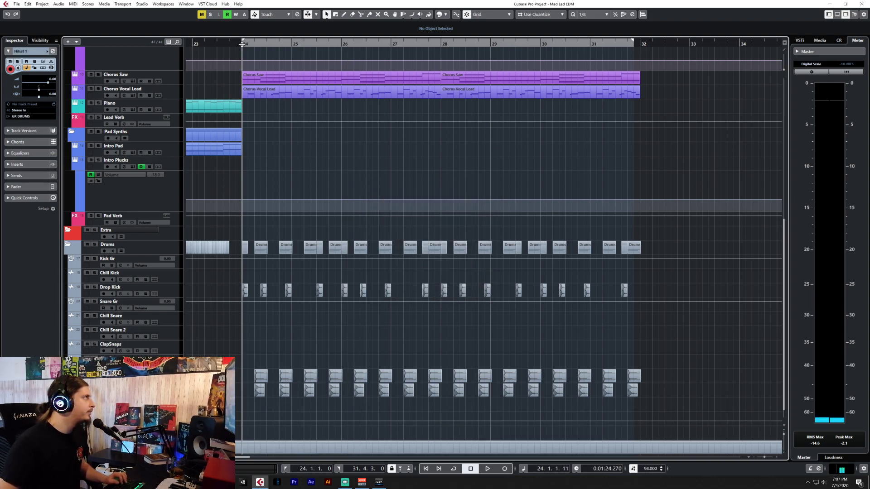
click(17, 4)
mouse_move(68, 103)
click(159, 103)
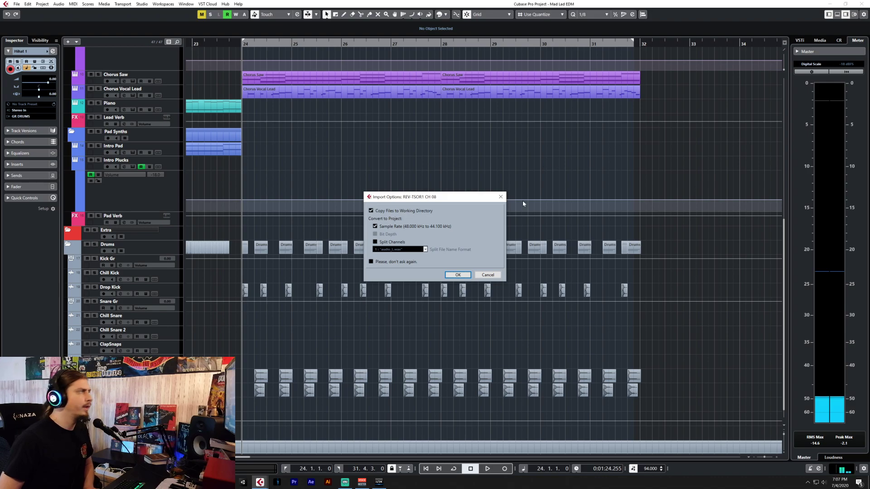
click(461, 275)
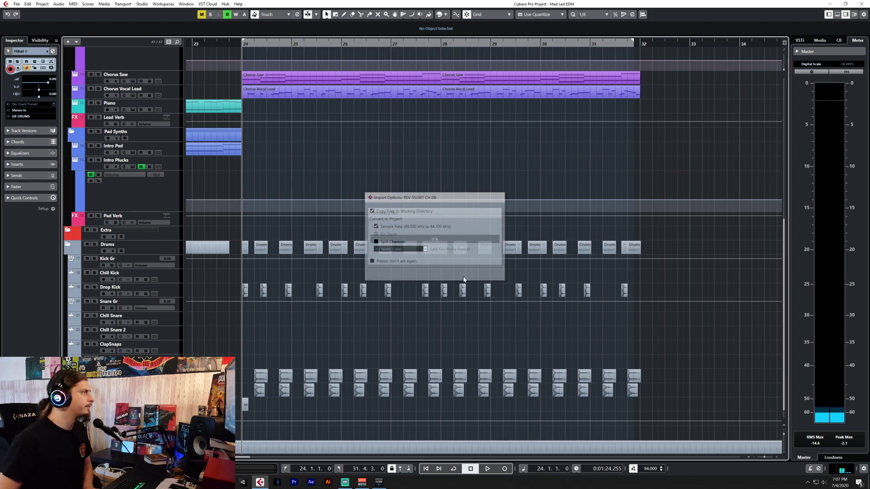
Import the REV-TSOR1 CH 07 sample onto the Hihat 1 track at beat 24.2, copied to the working directory.
click(17, 3)
drag(272, 43, 256, 42)
click(18, 5)
mouse_move(29, 101)
click(109, 102)
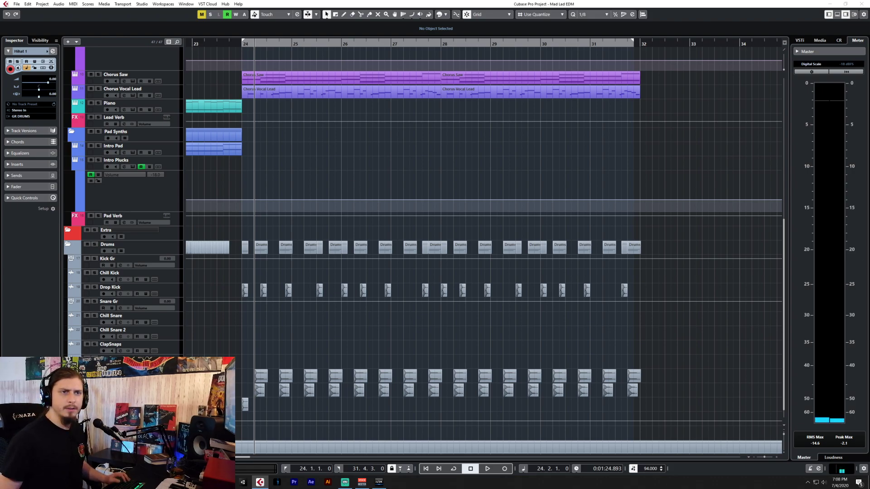
key(h)
key(h)
key(h)
key(h)
key(h)
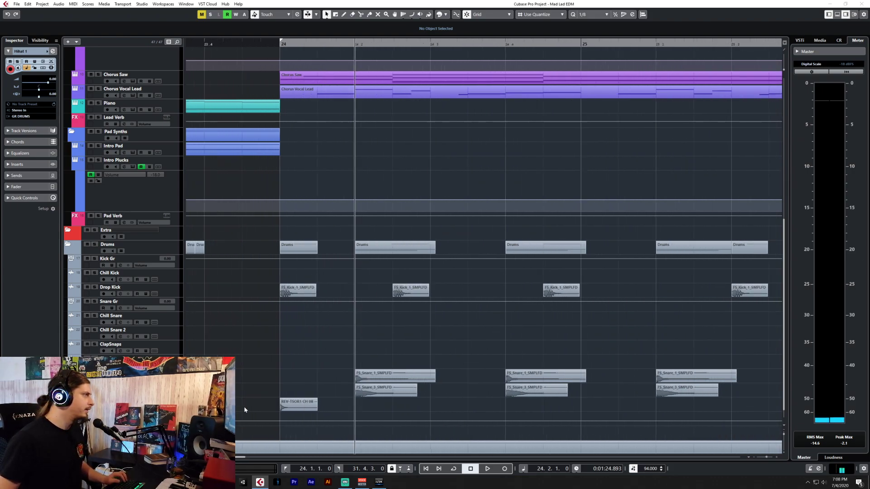
click(16, 4)
click(117, 103)
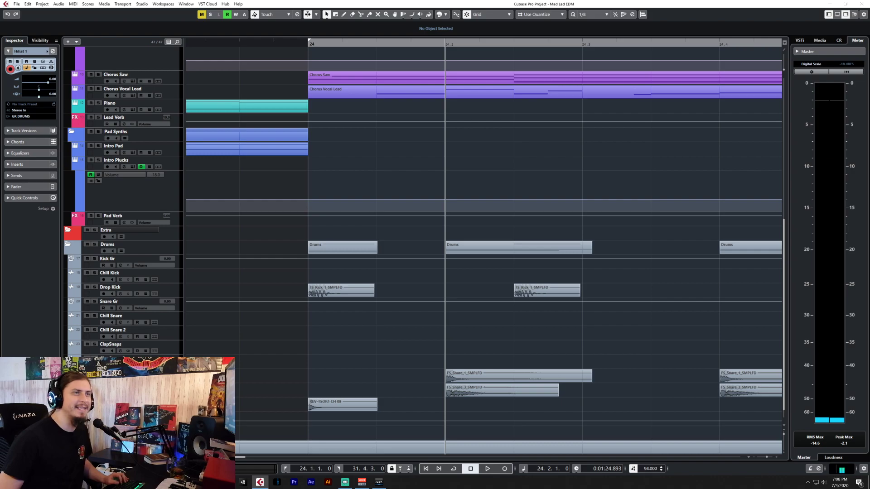
double_click(649, 158)
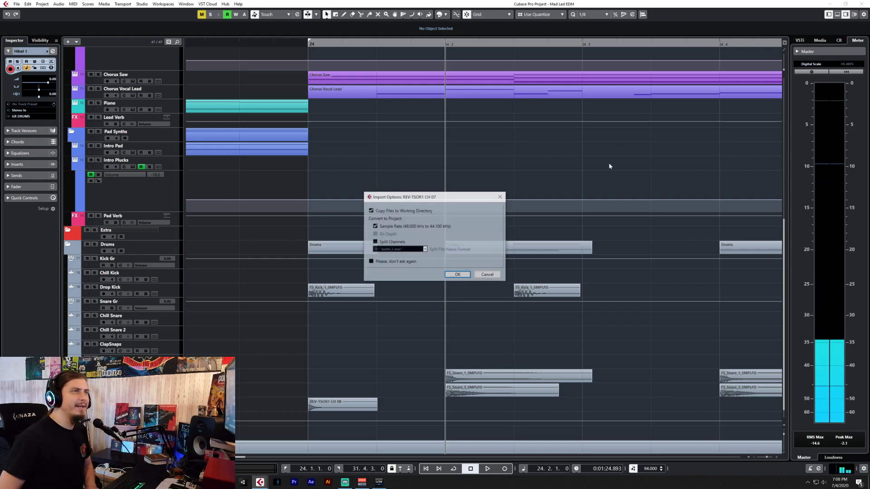
click(457, 274)
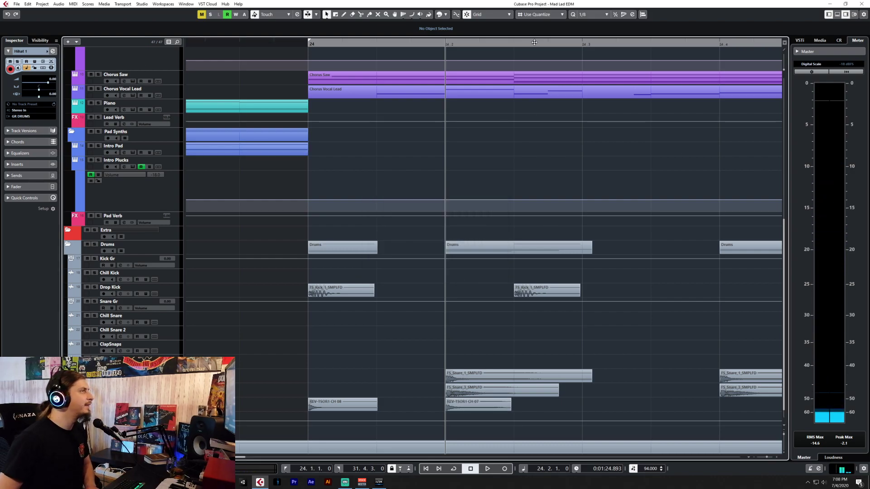
Import the REV-TSOR1 OH 02 open-hat sample onto the Hihat 1 track at beat 24.3.
click(584, 46)
click(17, 4)
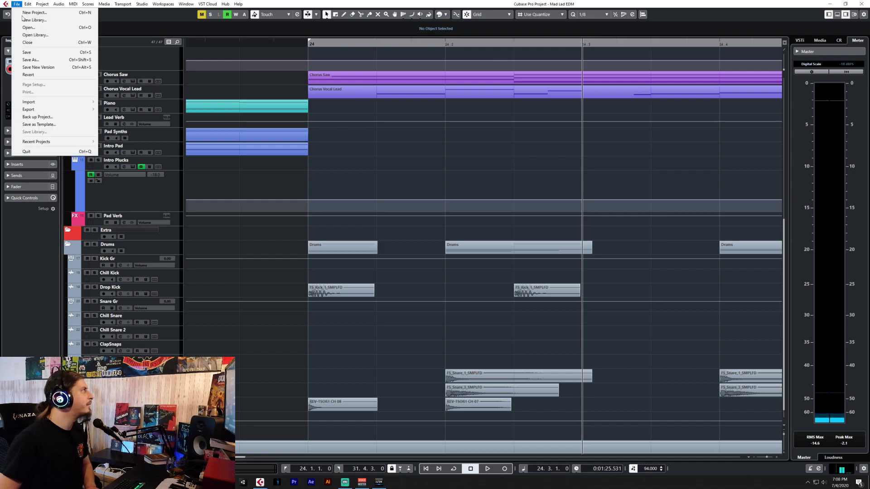
mouse_move(67, 102)
click(153, 102)
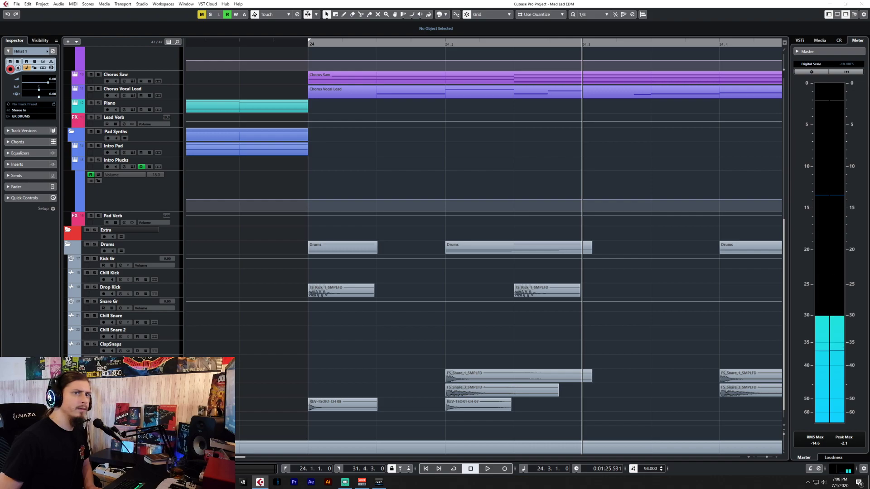
click(458, 275)
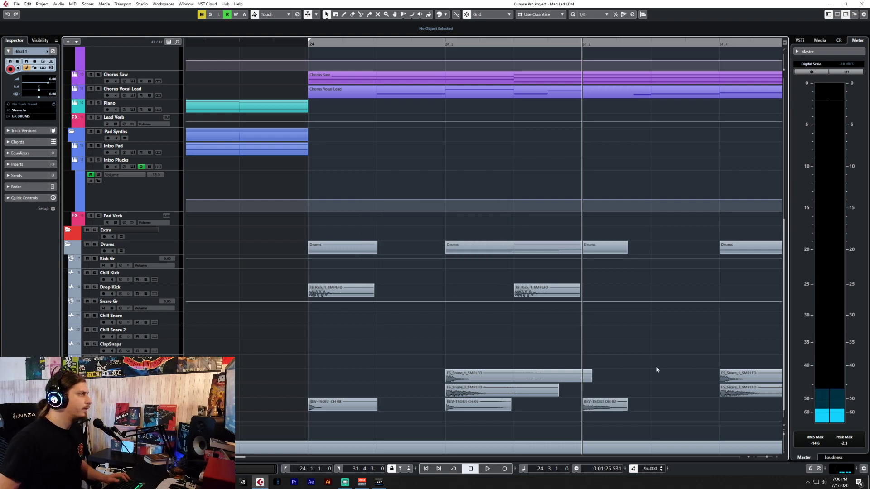
Move the CH 08 clip to 25.1.3 and the CH 07 clip to the start of bar 24.
scroll(662, 368, down, 3)
scroll(566, 371, right, 5)
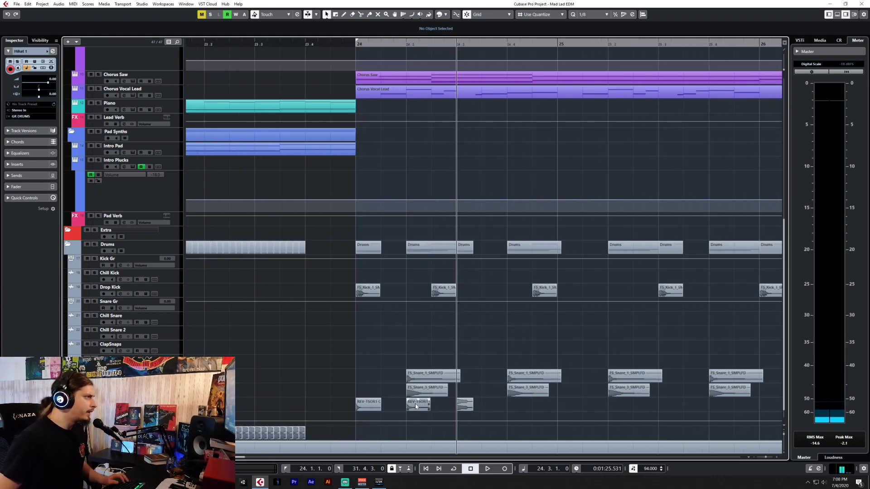
drag(372, 404, 606, 404)
drag(410, 406, 358, 405)
Set the quantize grid to 1/16 and trim the CH 07 clip to end at 24.1.2.
click(591, 14)
click(591, 53)
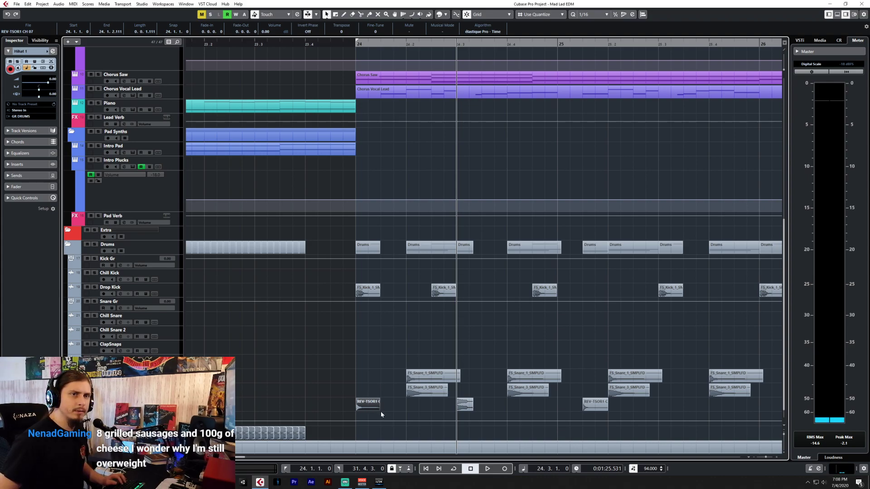
drag(380, 409, 368, 410)
Paste copies of the shortened CH 07 clip at 24.1.2, 24.1.3 and 24.1.4.
click(368, 43)
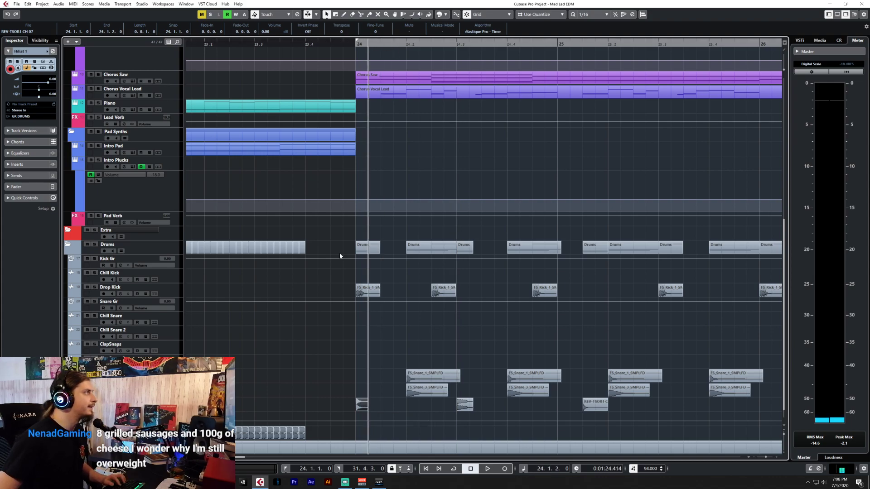
key(ctrl+v)
click(380, 43)
key(ctrl+v)
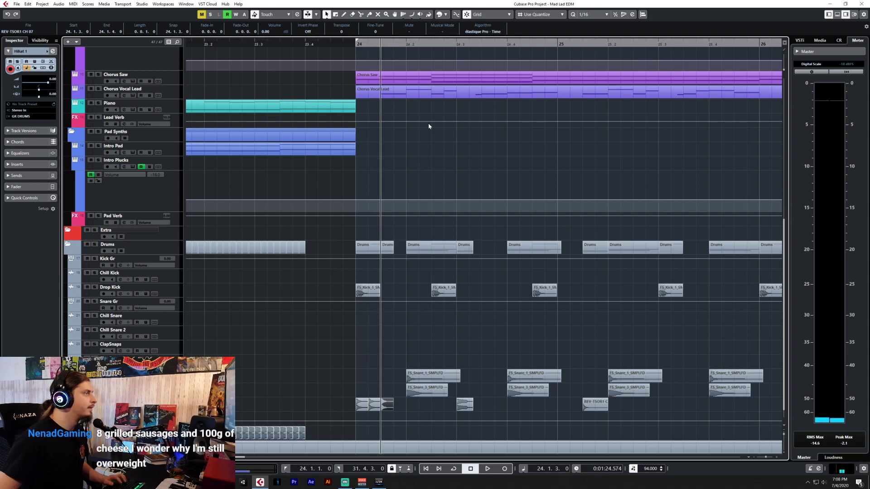
click(394, 43)
key(ctrl+v)
Move the CH 08 clip to 24.2.4 and the OH 02 open-hat clip to 24.4.4.
scroll(434, 319, up, 4)
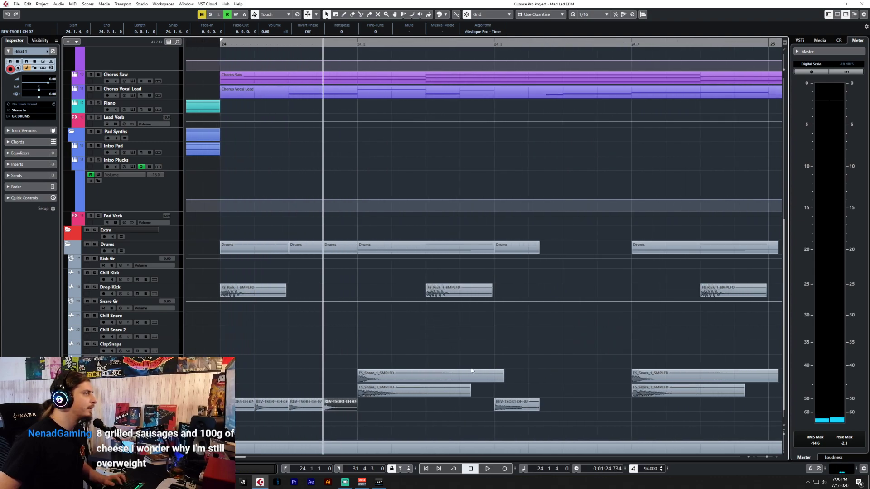
drag(492, 409, 547, 406)
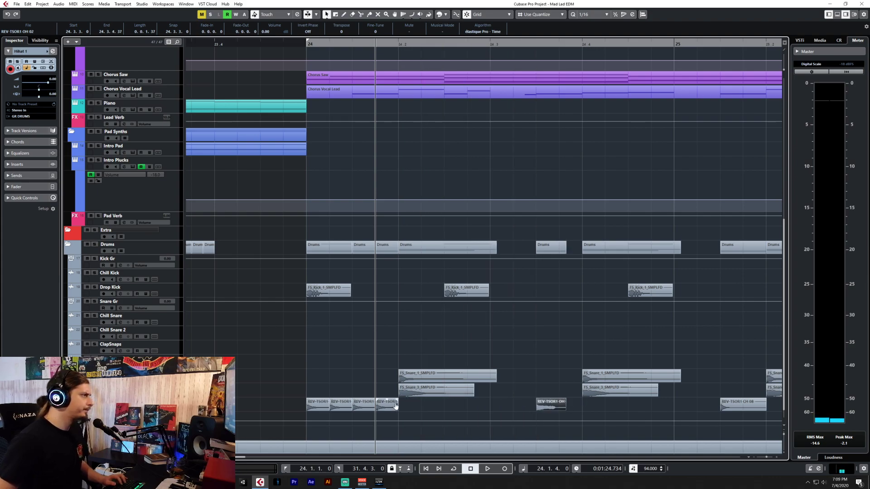
drag(734, 404, 480, 402)
drag(550, 407, 728, 408)
scroll(571, 377, right, 3)
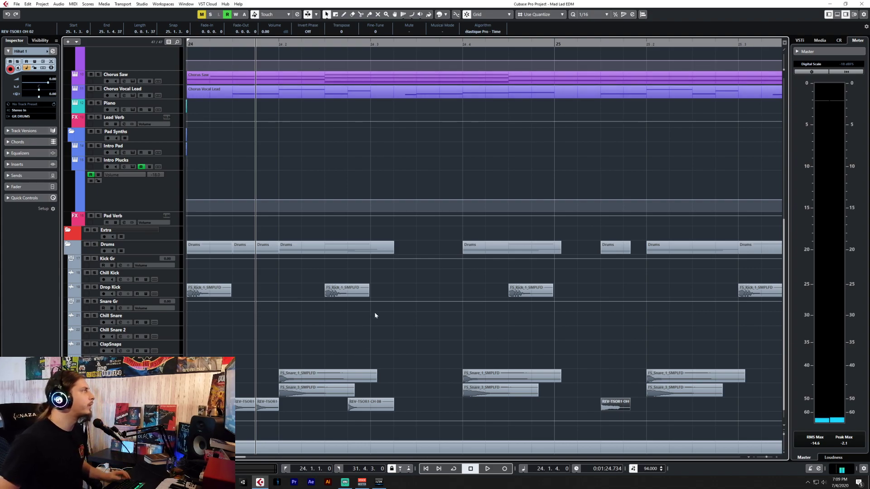
scroll(361, 299, left, 2)
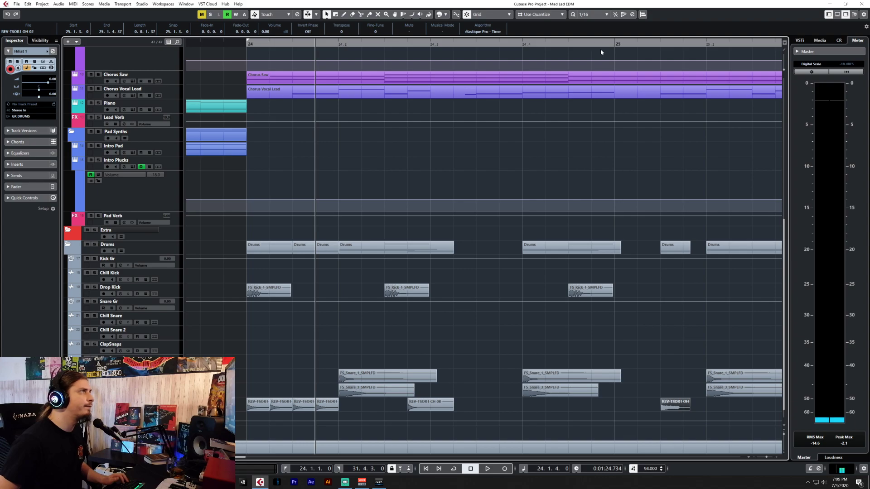
drag(672, 408, 610, 413)
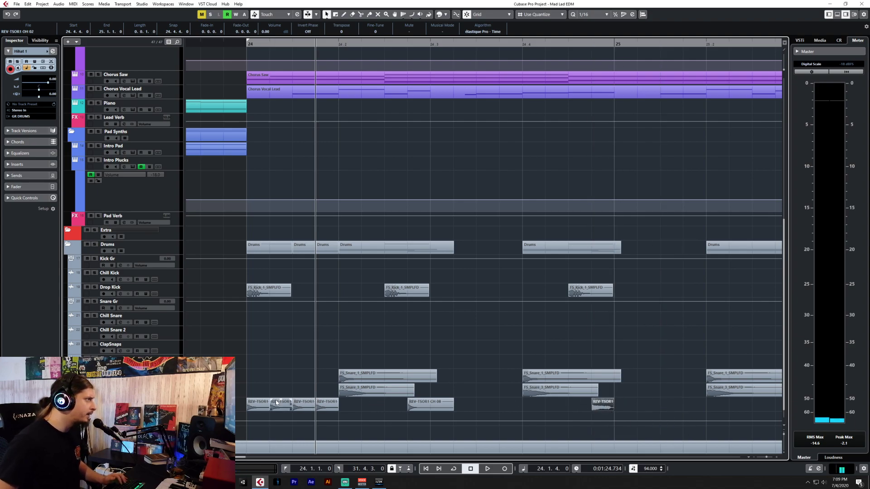
Play the hi-hat pattern from the start of bar 24 and move the CH 08 clip to 24.3.3.
click(249, 42)
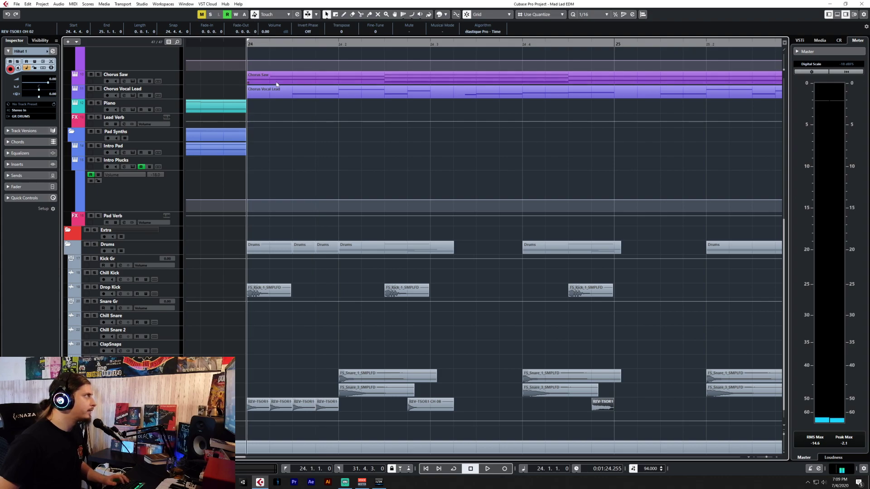
key(space)
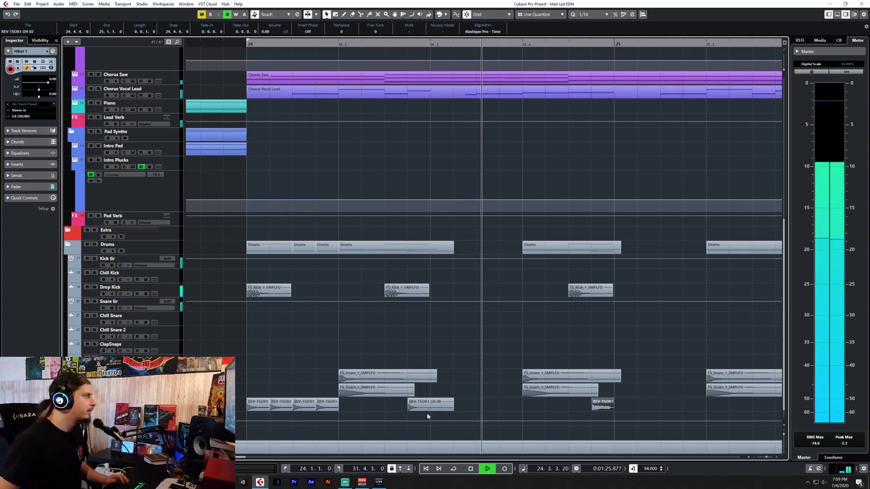
key(space)
drag(417, 403, 485, 402)
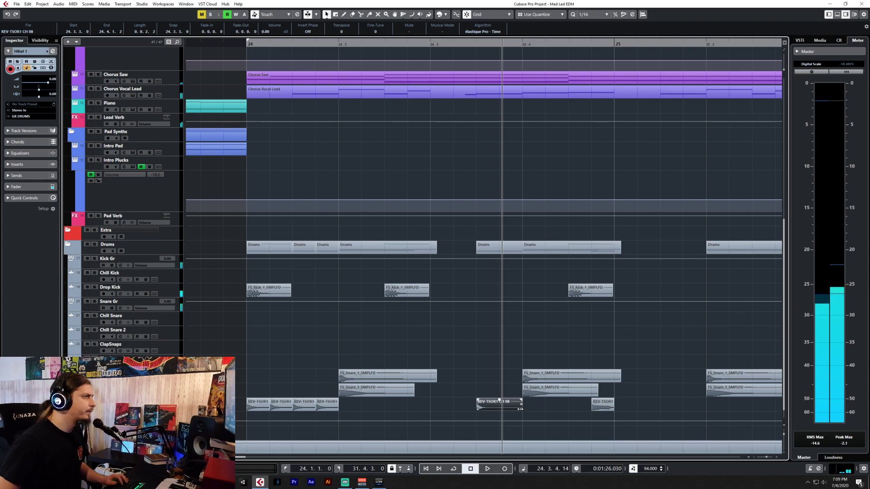
Set the quantize grid to 1/32 and trim the CH 08 clip to end at 24.3.3.60.
click(586, 16)
click(589, 60)
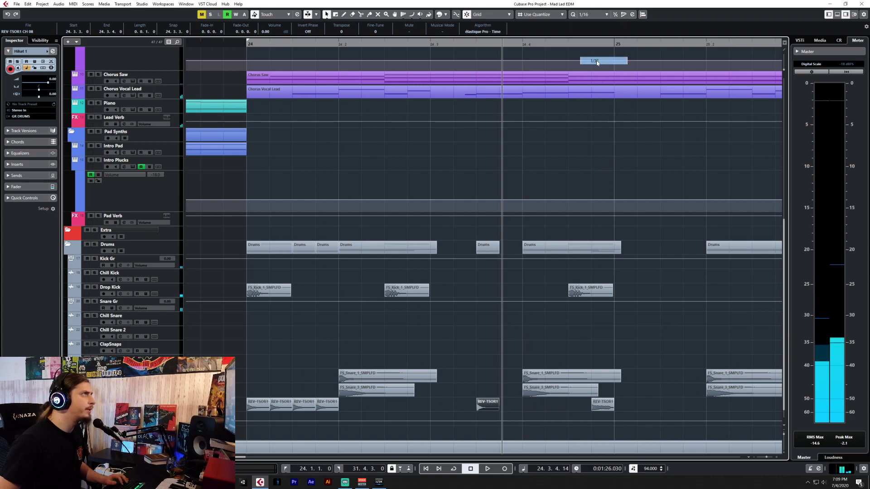
drag(497, 409, 488, 410)
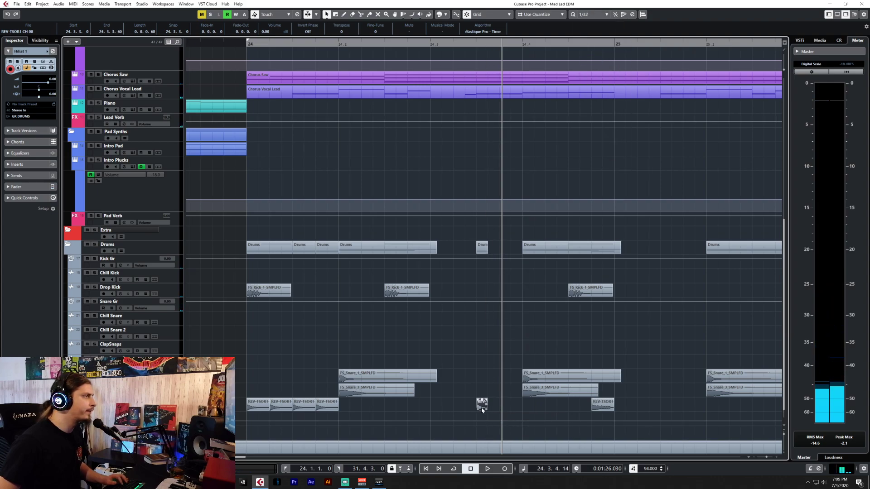
Paste copies of the shortened CH 08 clip at 24.3.3.60, 24.3.4 and 24.3.4.60 to form a four-hit roll.
click(482, 43)
click(492, 43)
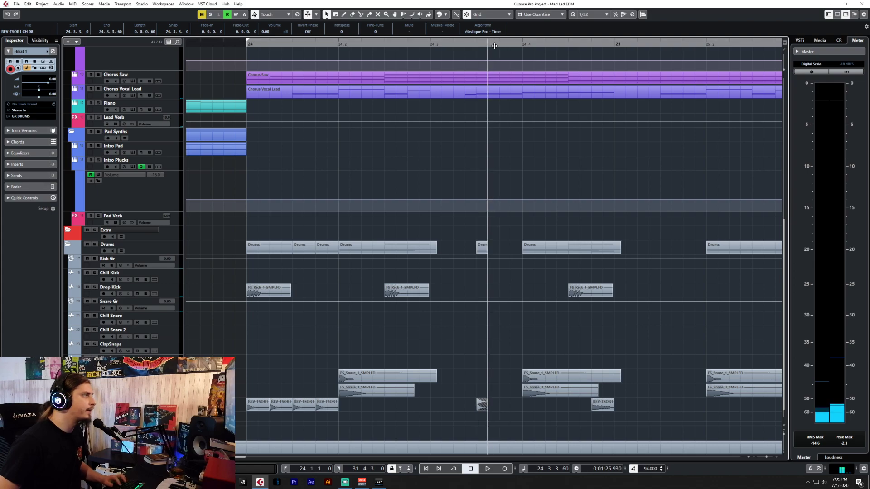
key(ctrl+d)
click(499, 43)
key(ctrl+d)
click(511, 43)
key(ctrl+d)
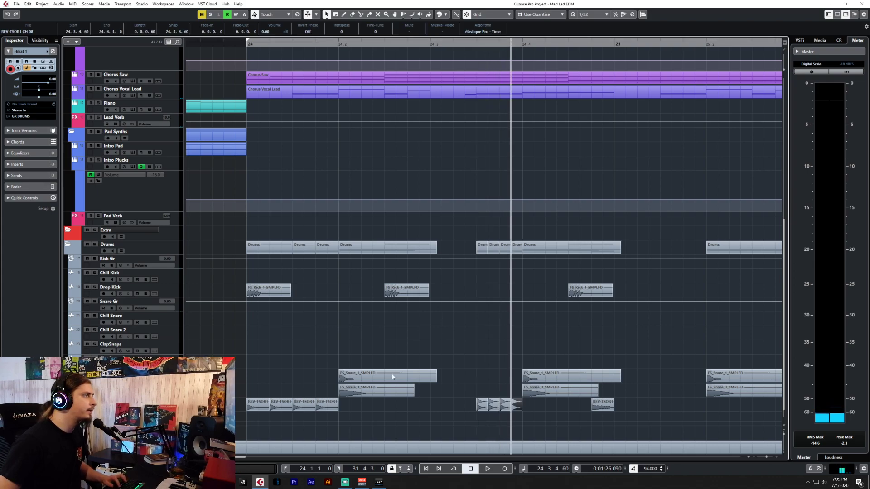
Copy the CH 07 clip at 24.1.4 onto each sixteenth from 24.2.1 to 24.2.4.
click(326, 405)
click(344, 45)
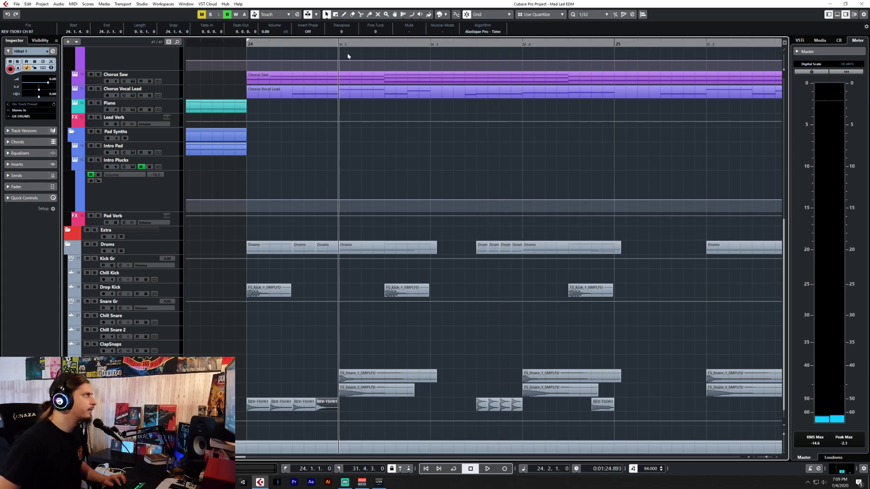
key(ctrl+d)
key(n)
key(ctrl+d)
key(n)
key(ctrl+d)
key(n)
key(ctrl+d)
key(n)
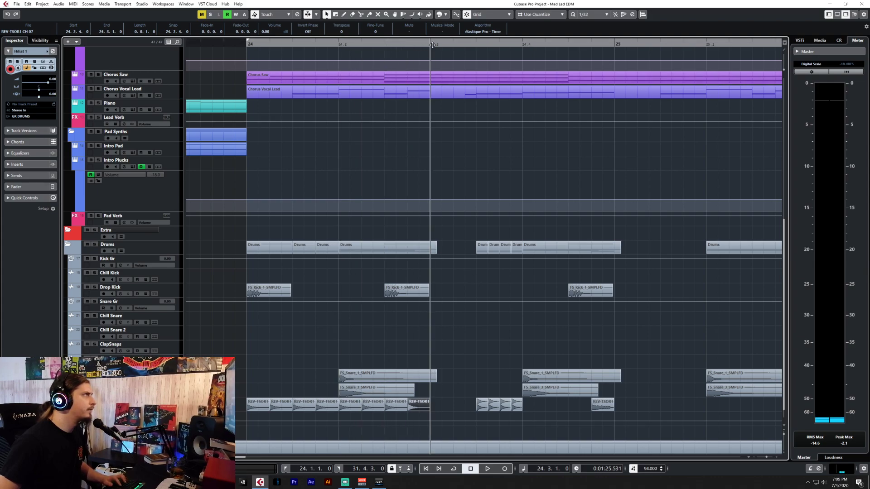
Paste two more CH 07 clips at 24.3.1 and 24.3.2 to fill the gap before the CH 08 roll.
key(ctrl+d)
key(n)
click(453, 44)
key(ctrl+v)
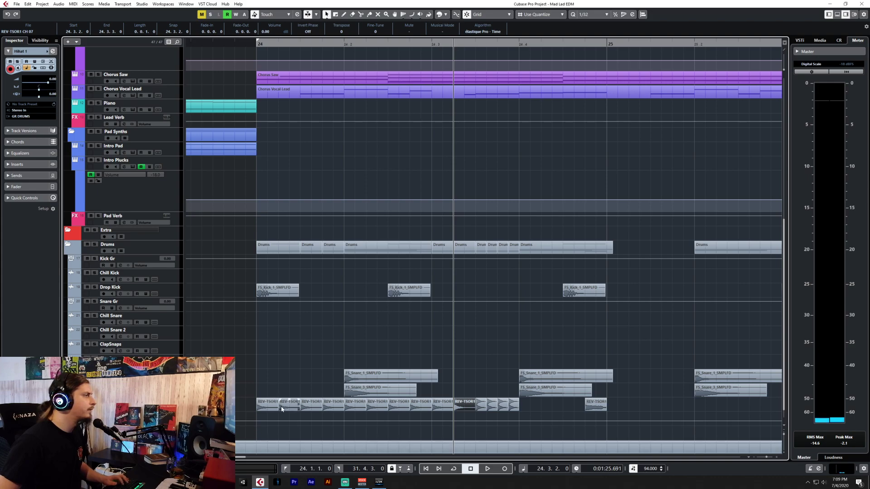
Lower the volume of CH 07 hits in bar 24, with the 24.1.3 clip at -2.42 dB, and play the pattern from bar 24.
drag(293, 417, 323, 406)
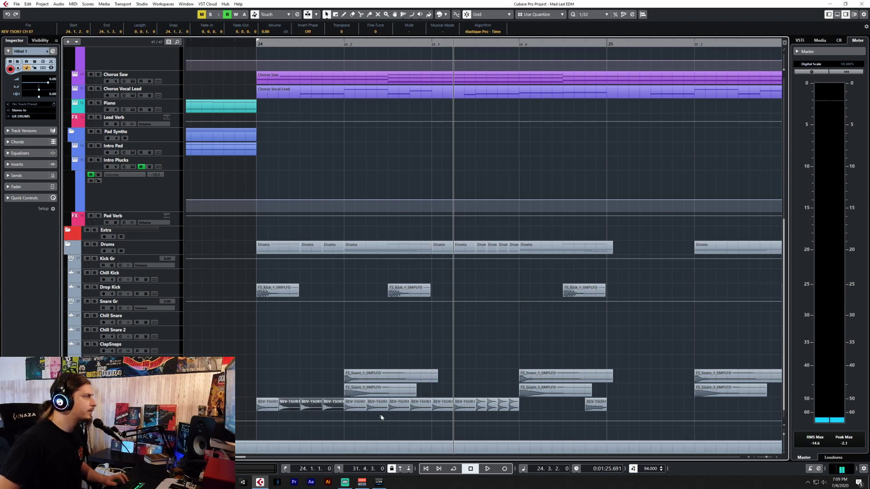
click(308, 419)
click(296, 410)
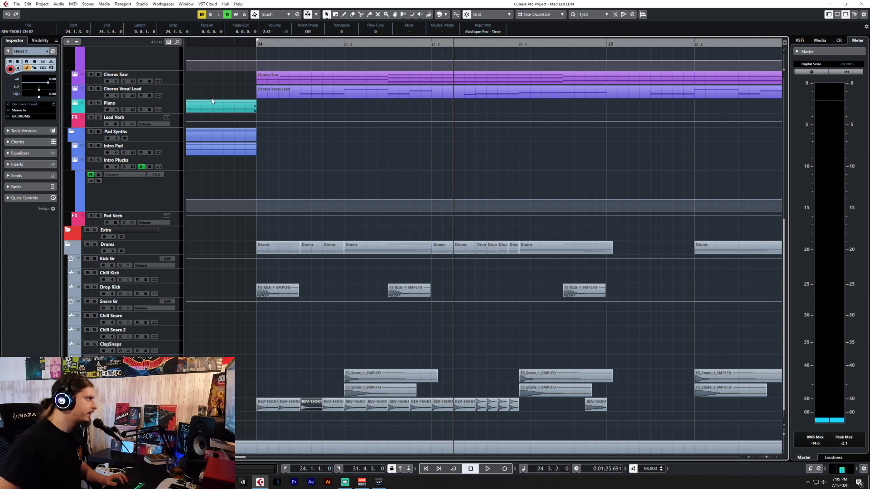
drag(264, 394, 334, 407)
click(357, 415)
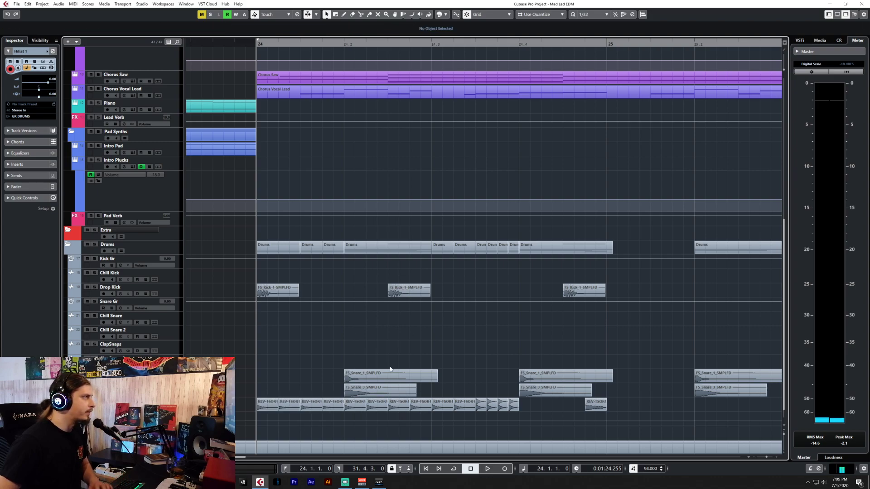
drag(404, 404, 413, 410)
key(l)
click(229, 51)
key(space)
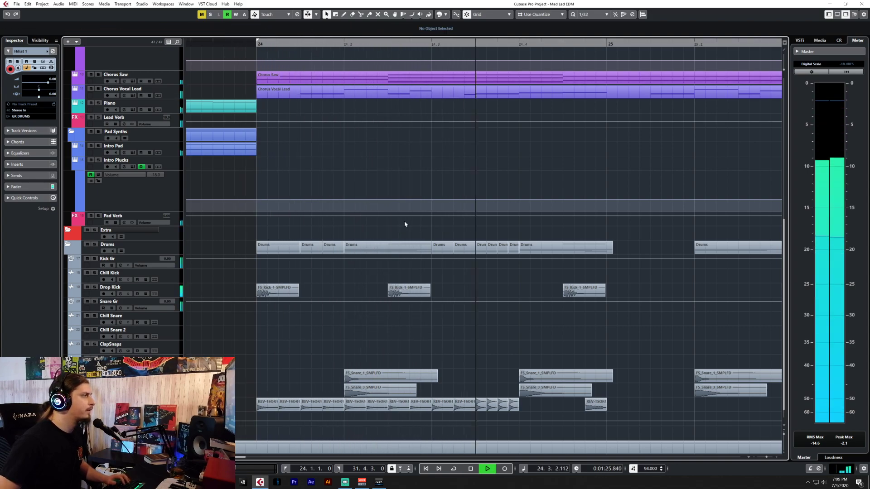
key(space)
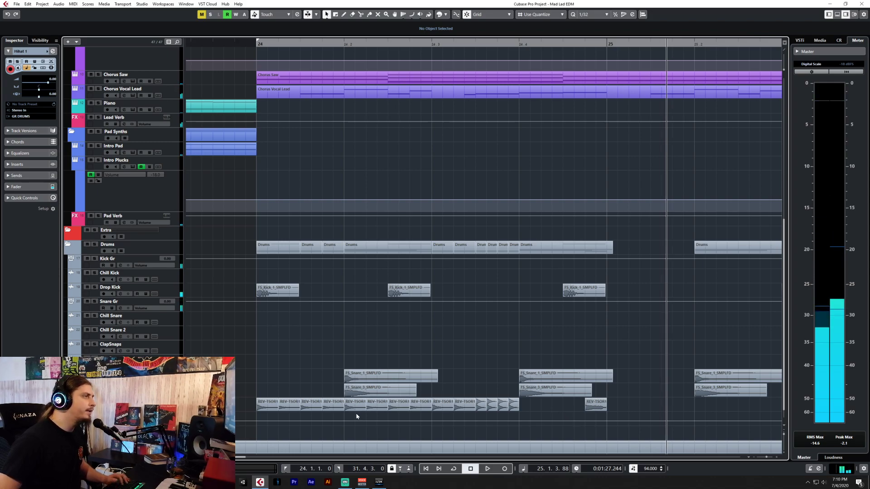
Paste three copied CH 07 clips at 24.4.1, 24.4.2 and 24.4.3, and play the bar from its start.
drag(395, 408, 395, 409)
key(ctrl+c)
click(521, 44)
key(ctrl+v)
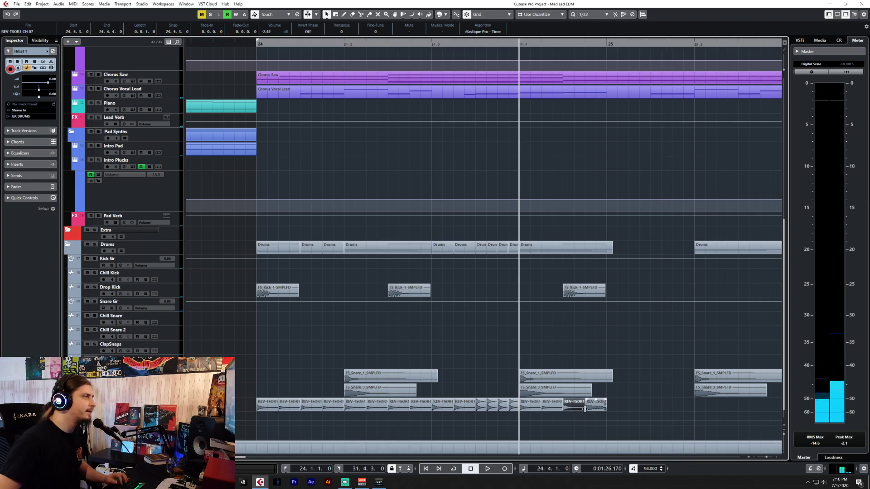
key(KP_1)
key(space)
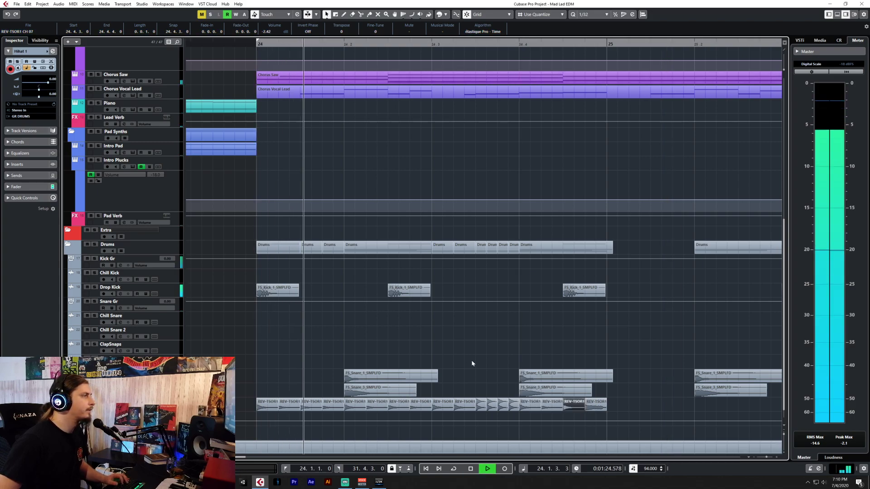
click(473, 363)
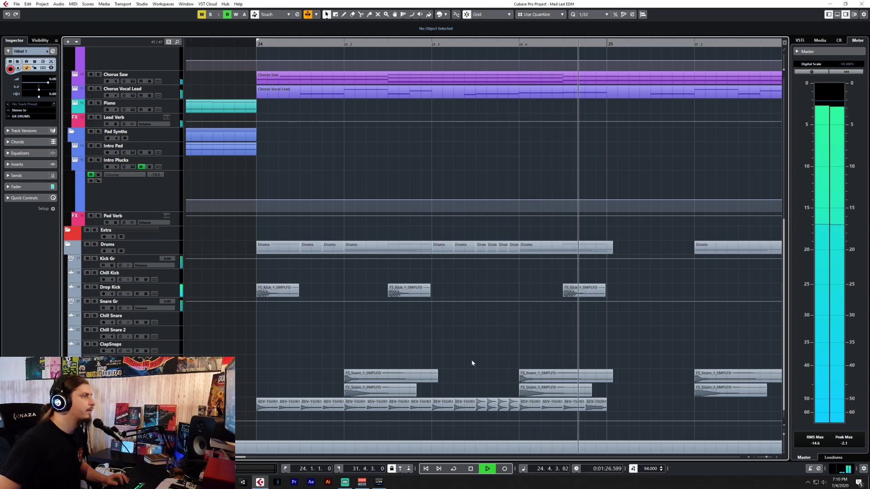
key(space)
Copy the entire bar 24 hi-hat pattern to 25.1.1.
drag(246, 399, 627, 411)
drag(608, 45, 607, 67)
key(ctrl+d)
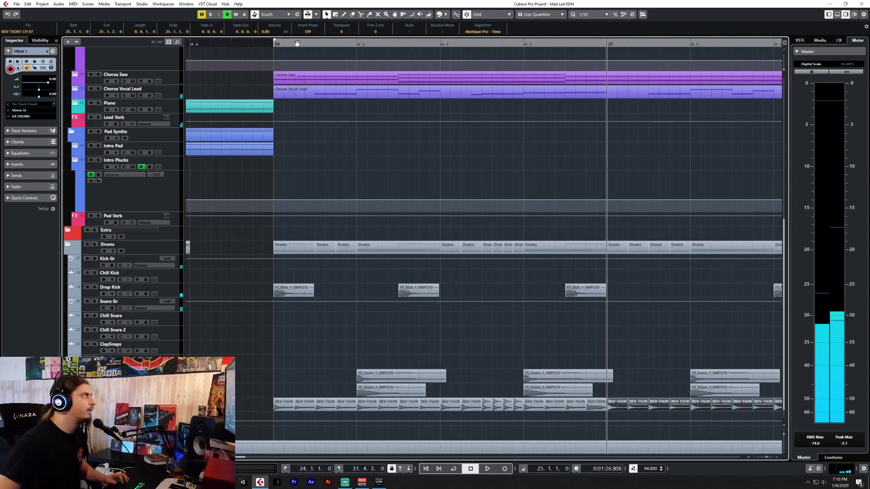
Play from bar 24 and set the volume of the four CH 08 roll clips at 24.3.3 to -7.84 dB.
click(275, 44)
key(space)
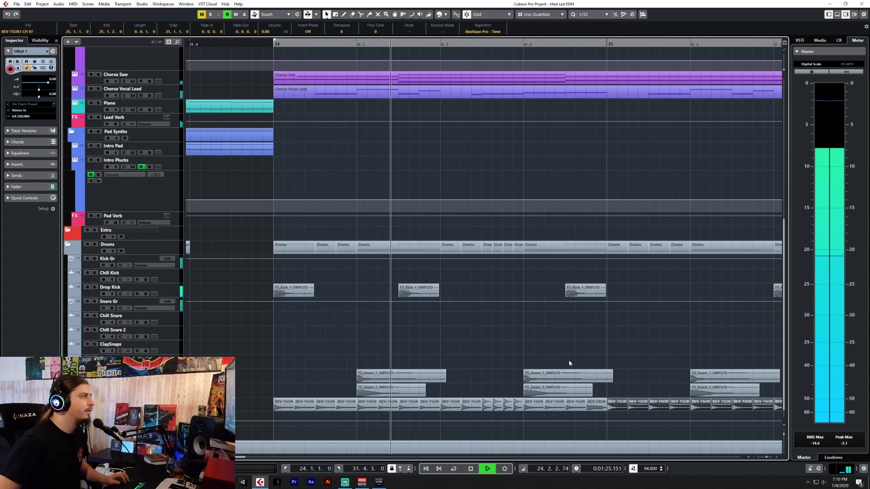
click(516, 402)
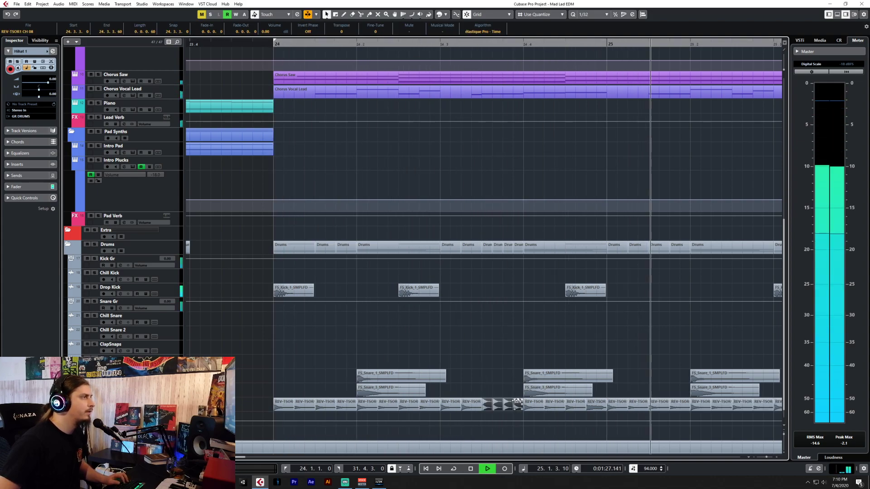
drag(517, 402, 518, 405)
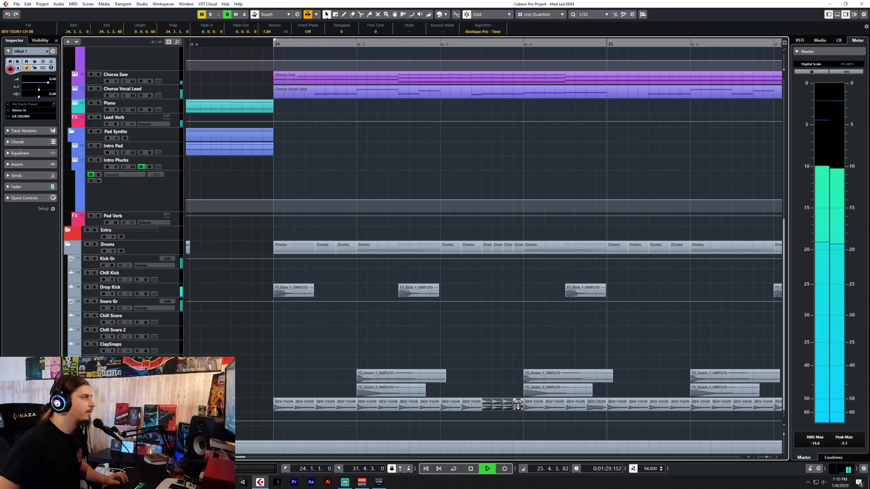
key(space)
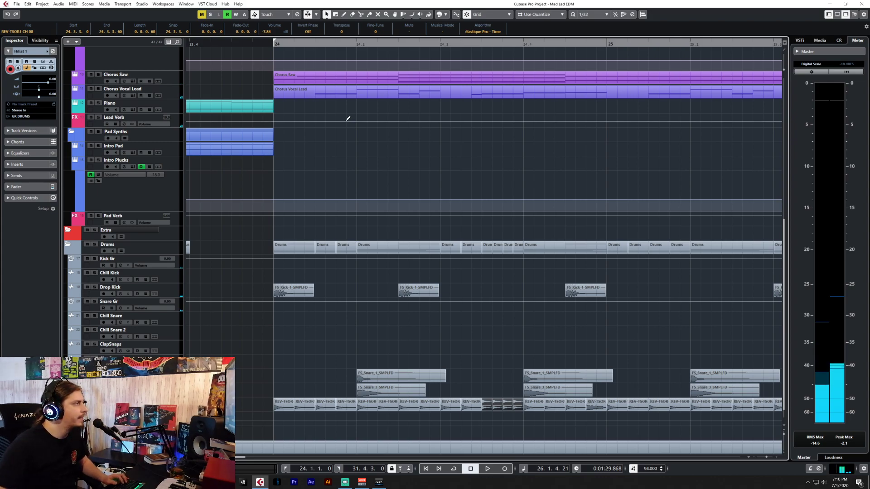
Play both bars from bar 24 and delete the four CH 08 roll clips starting at 25.3.3.
click(289, 51)
key(space)
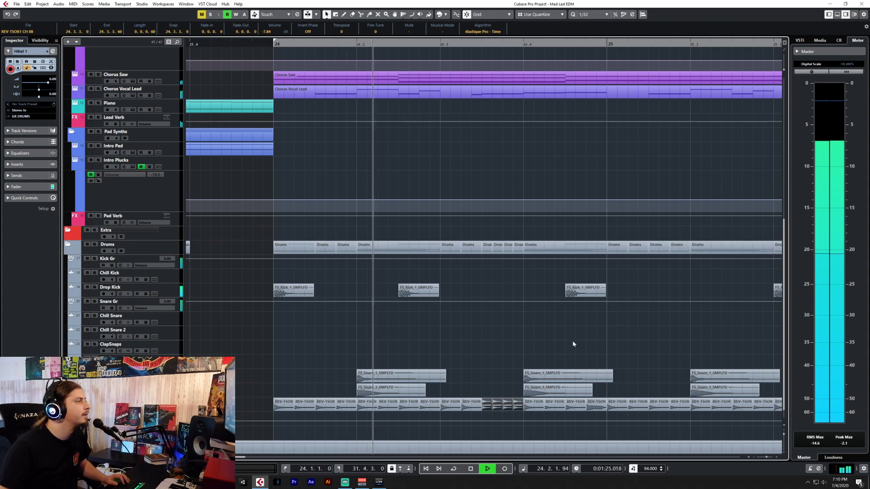
key(f)
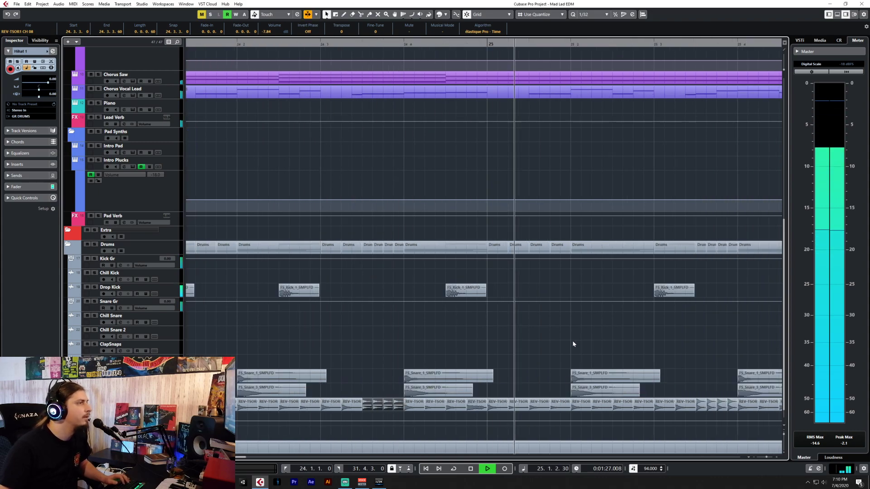
drag(698, 395, 730, 404)
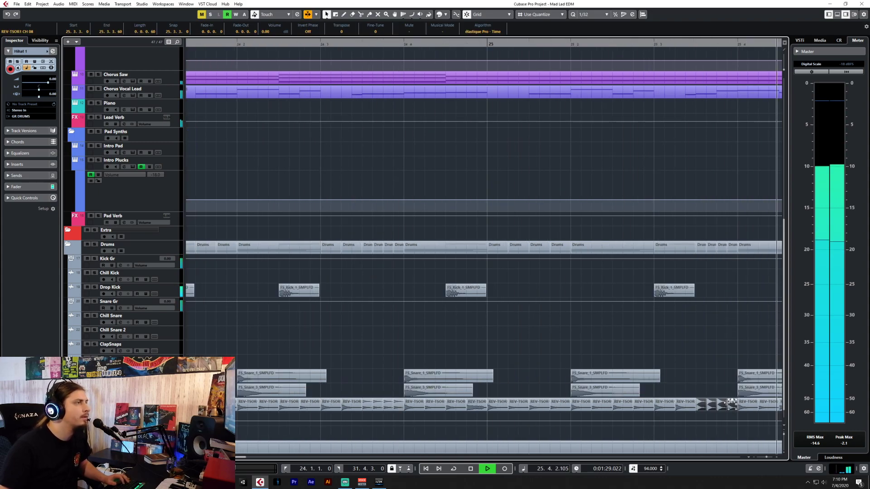
key(f)
scroll(718, 398, down, 2)
scroll(718, 398, right, 4)
scroll(707, 398, left, 1)
key(space)
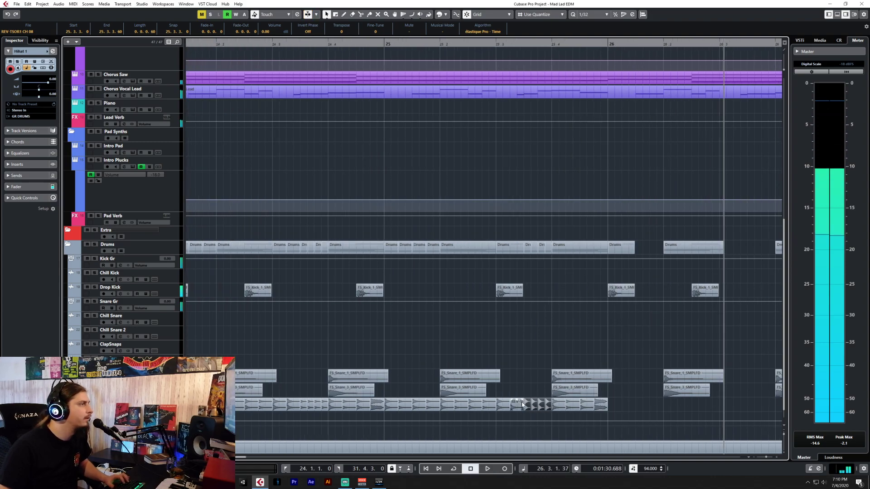
key(Delete)
Set the quantize grid to 1/32 Triplet.
click(592, 14)
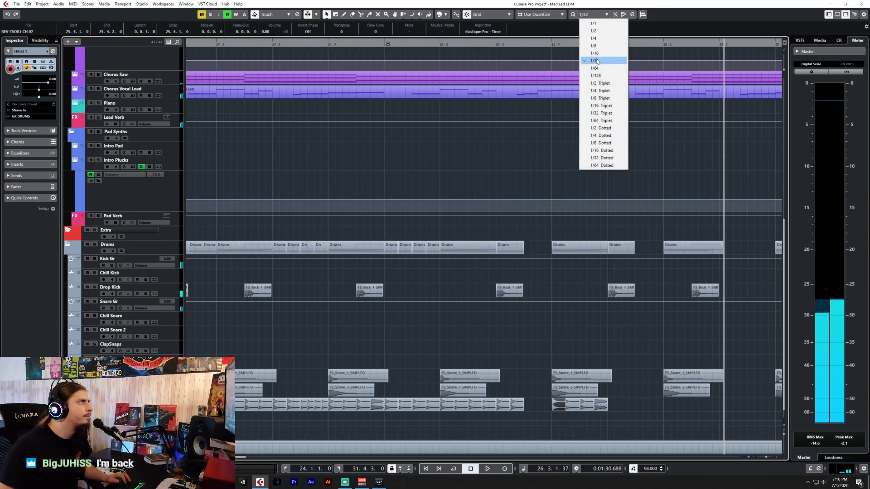
click(601, 96)
scroll(591, 94, up, 3)
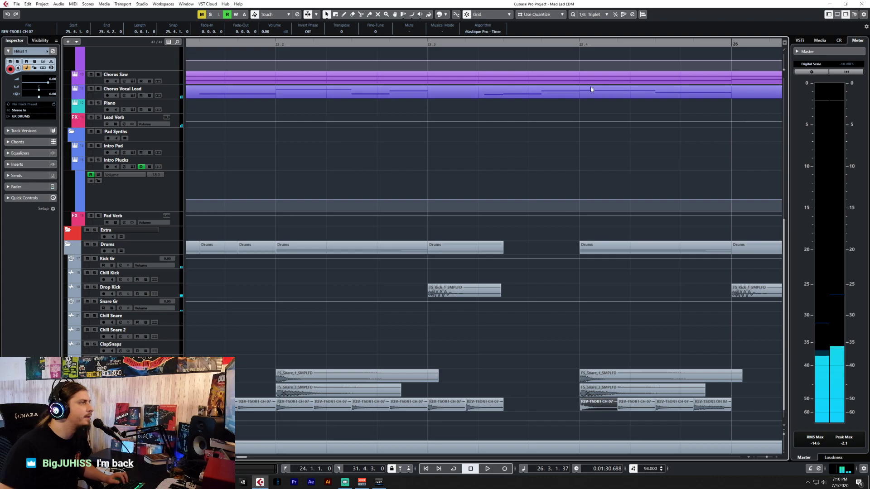
click(592, 15)
click(607, 114)
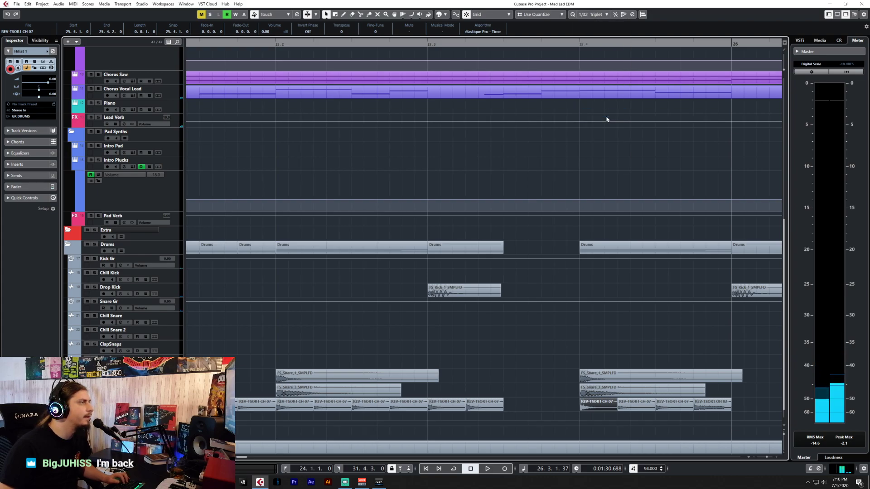
Paste a copy of the bar 24 CH 08 roll clip at 25.3.3 and trim it to end at 25.3.3.40.
scroll(243, 406, left, 5)
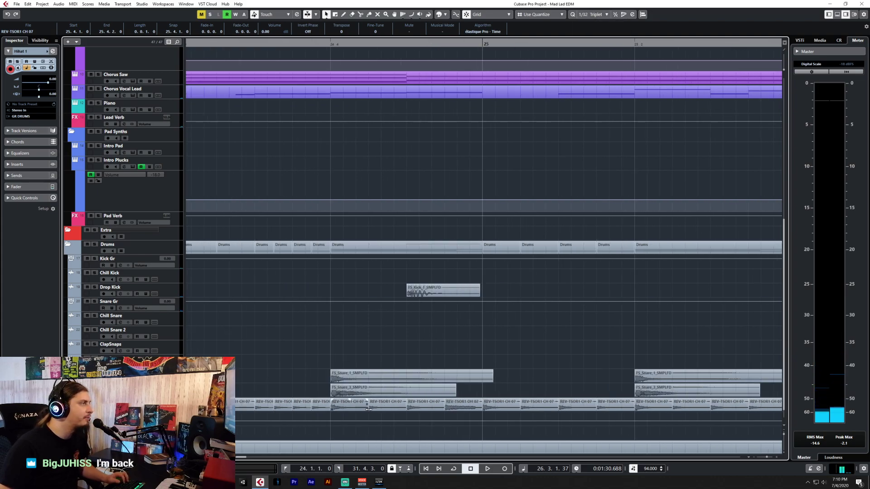
scroll(636, 368, right, 5)
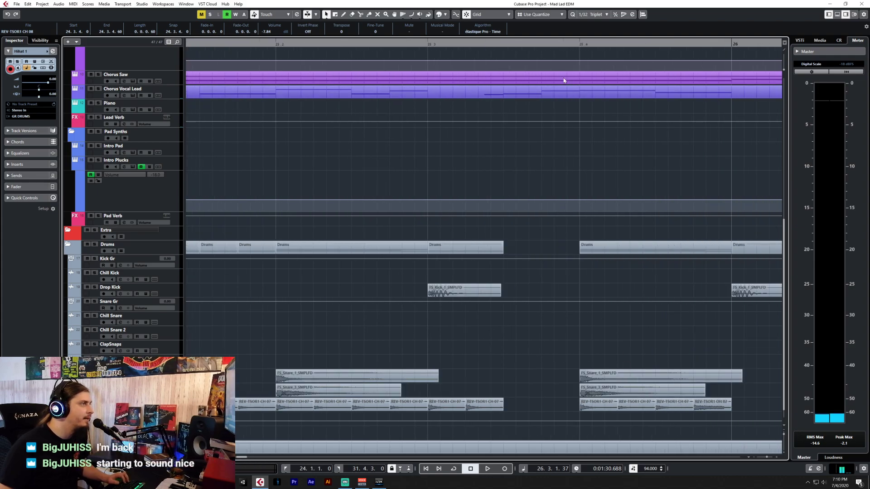
click(492, 46)
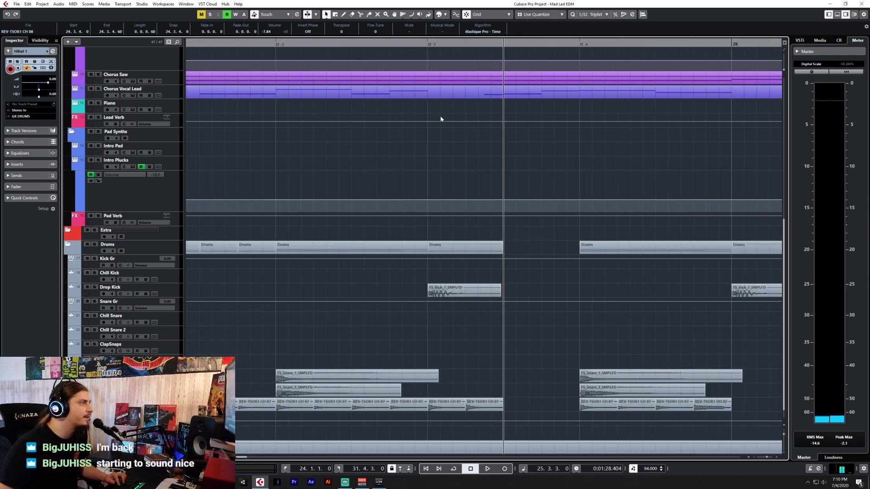
click(546, 375)
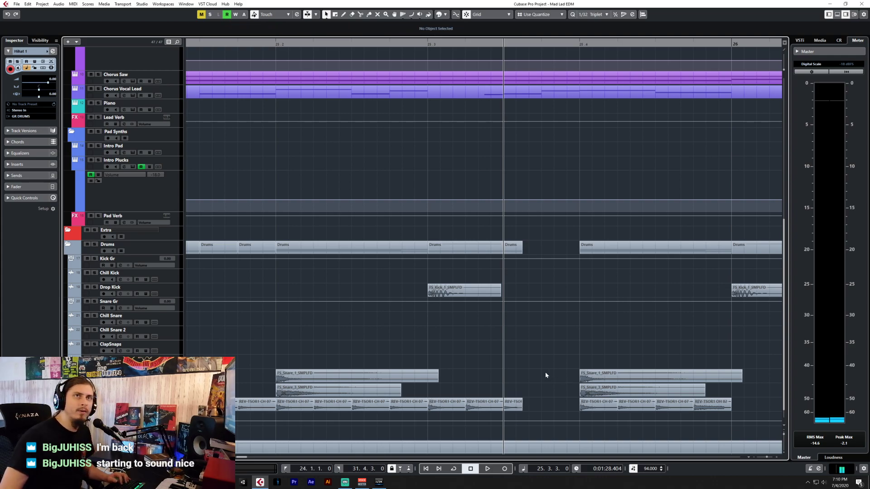
drag(523, 410, 510, 408)
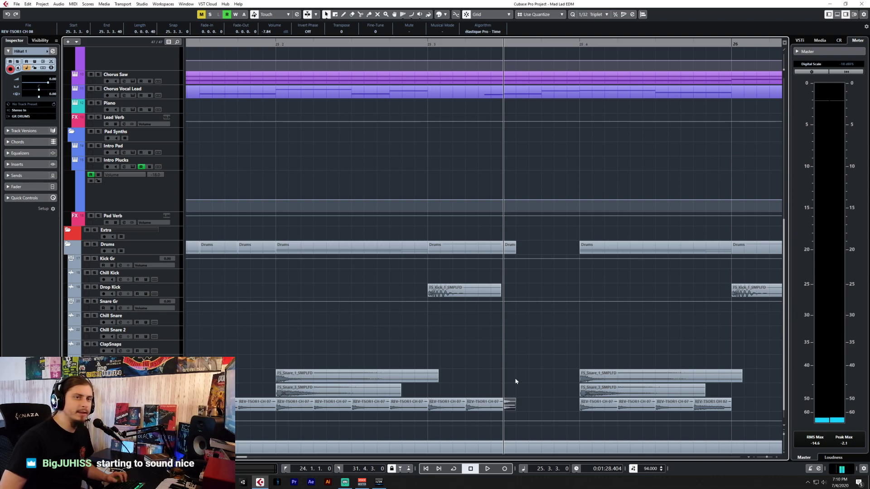
Paste five more copies of the trimmed CH 08 clip at 1/32-triplet intervals from 25.3.3.40 through 25.3.4.80.
click(517, 43)
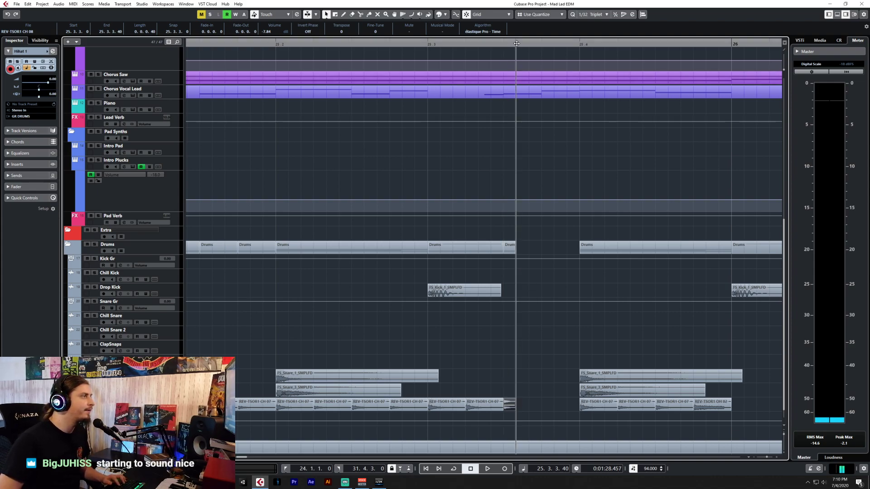
click(530, 43)
key(ctrl+v)
click(542, 43)
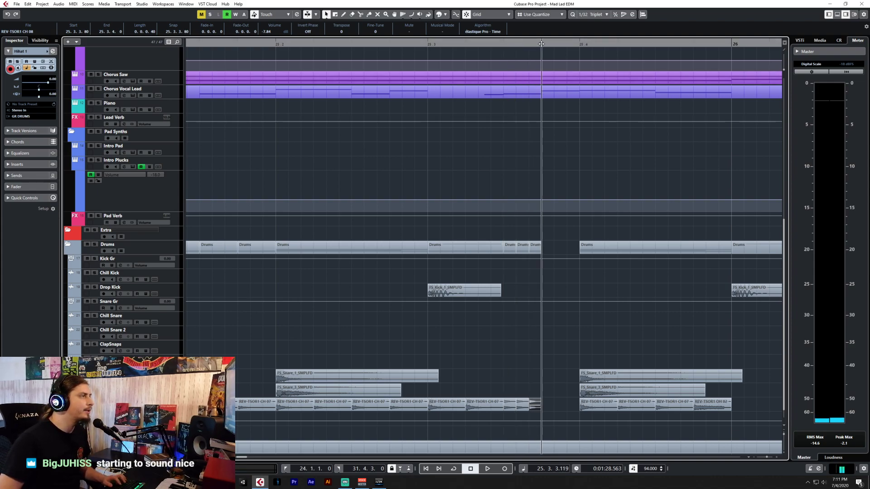
click(554, 44)
key(ctrl+v)
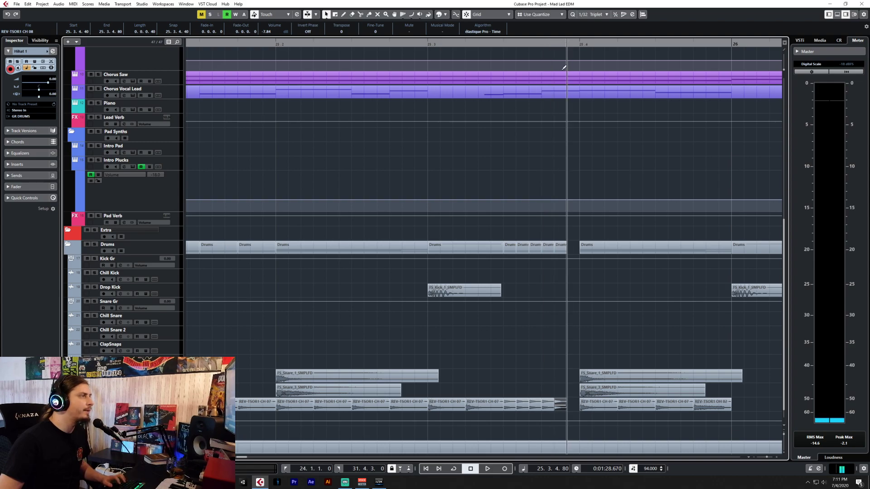
key(ctrl+v)
Copy the complete two-bar hi-hat pattern from bars 24 and 25 and paste it at bar 26.
scroll(486, 309, down, 3)
scroll(485, 309, left, 7)
scroll(485, 309, down, 3)
scroll(485, 308, left, 7)
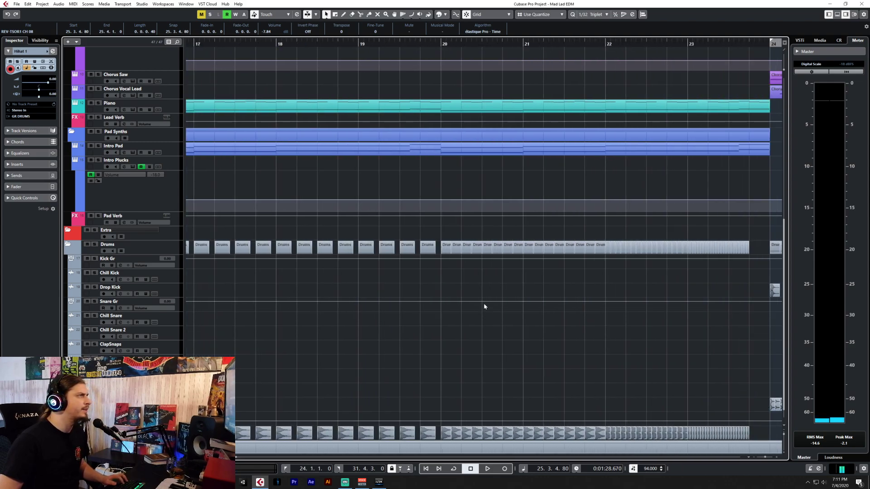
scroll(484, 307, down, 1)
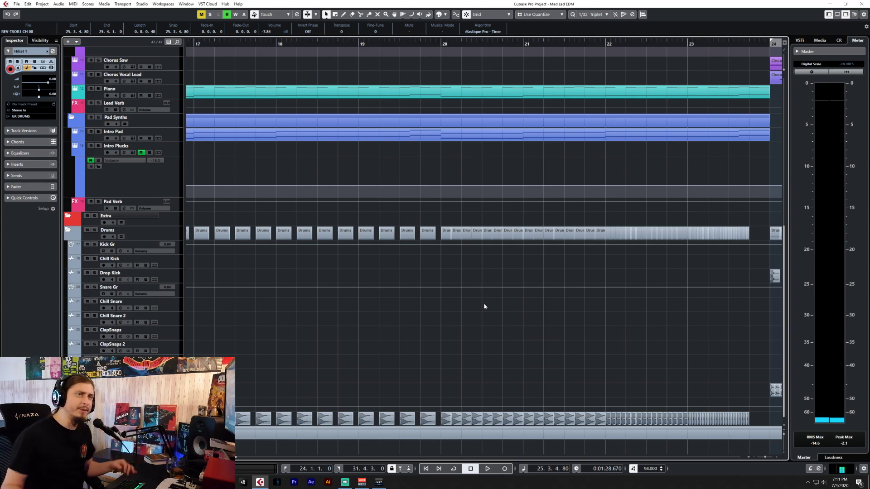
scroll(529, 323, down, 4)
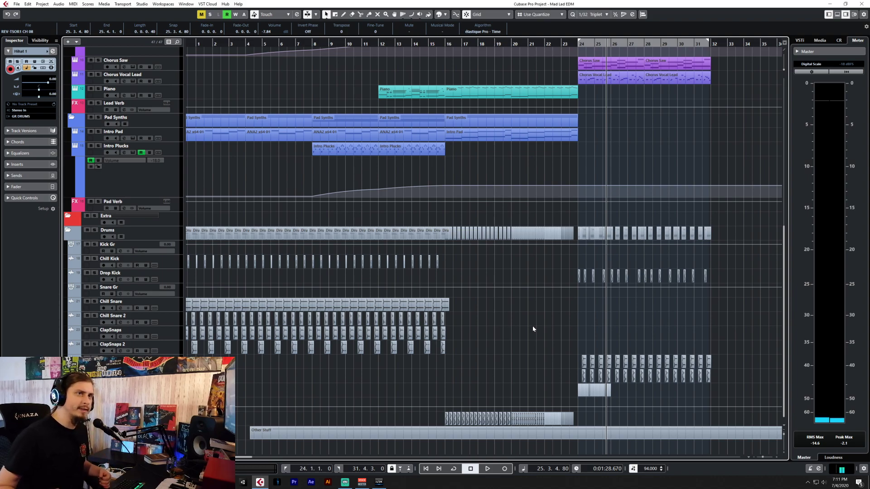
scroll(533, 329, down, 1)
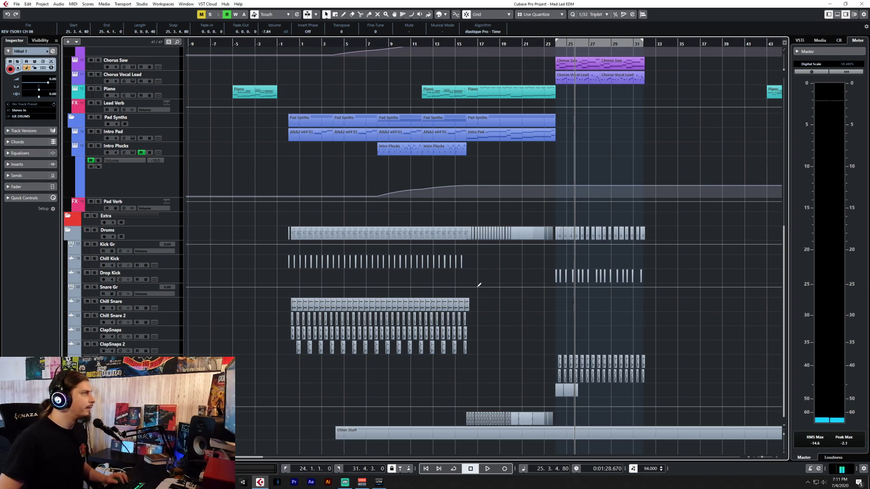
scroll(482, 285, up, 5)
scroll(479, 287, down, 3)
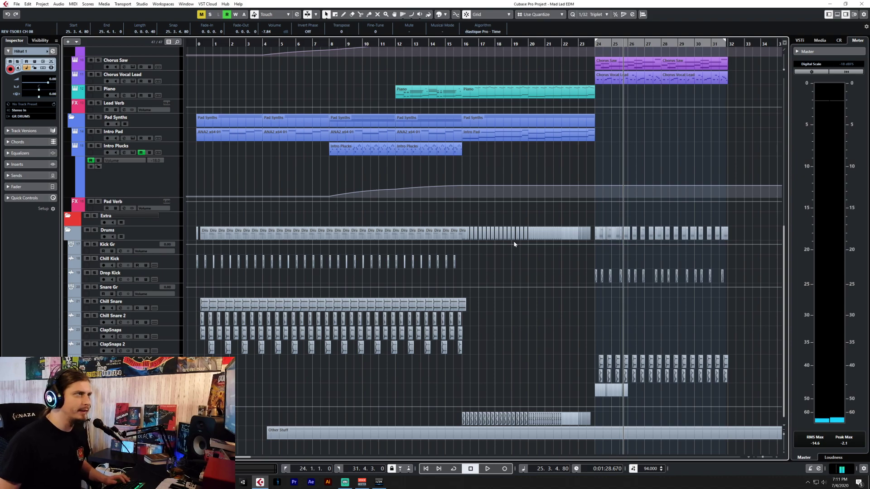
scroll(656, 391, up, 8)
scroll(647, 389, right, 2)
drag(443, 395, 222, 386)
click(427, 43)
key(ctrl+v)
Paste the two-bar hi-hat pattern at bars 28 and 30 to fill the rest of the chorus.
click(630, 43)
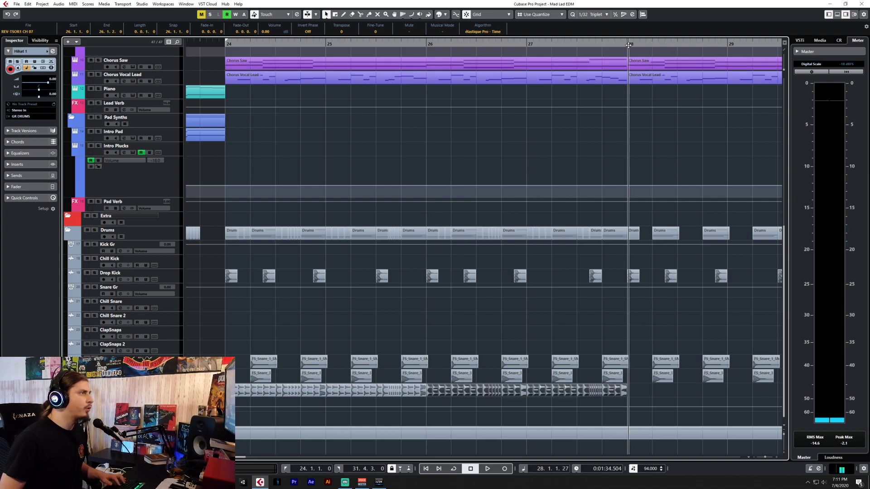
click(626, 45)
key(ctrl+v)
scroll(647, 243, right, 5)
click(350, 46)
key(ctrl+v)
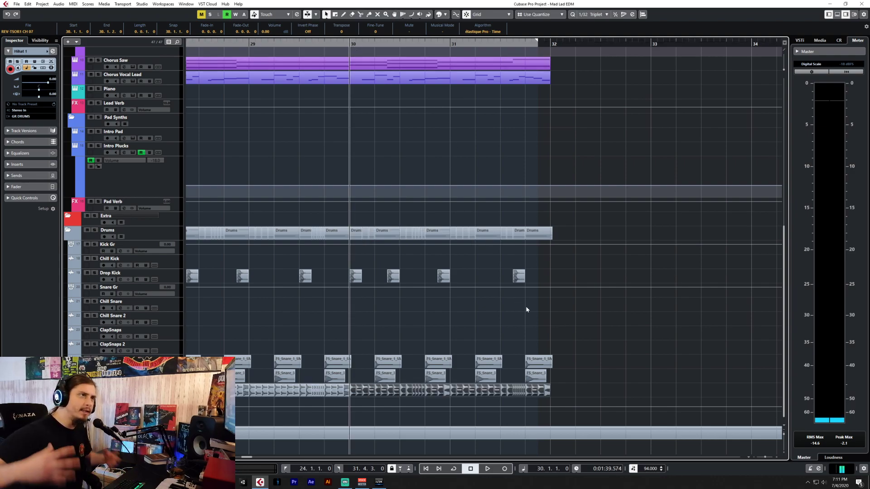
Play the arrangement from before the intro into the chorus drop and check the hi-hat rolls up to bar 28.
scroll(527, 309, down, 4)
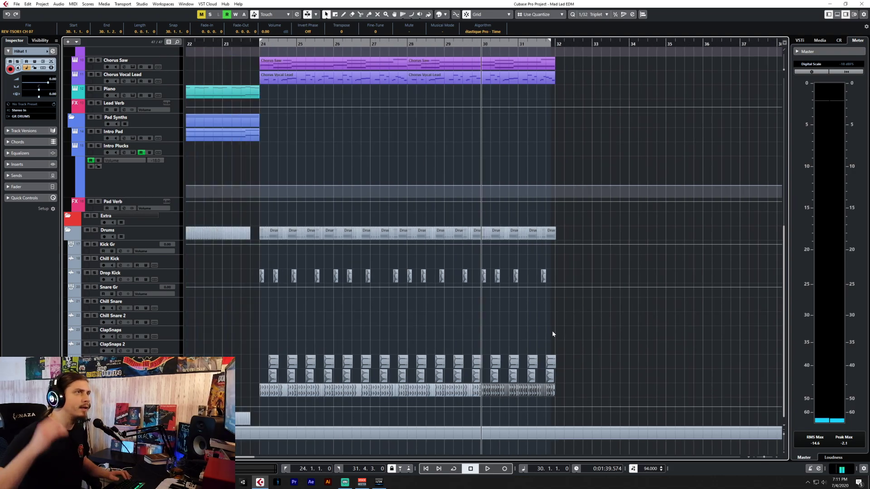
click(222, 44)
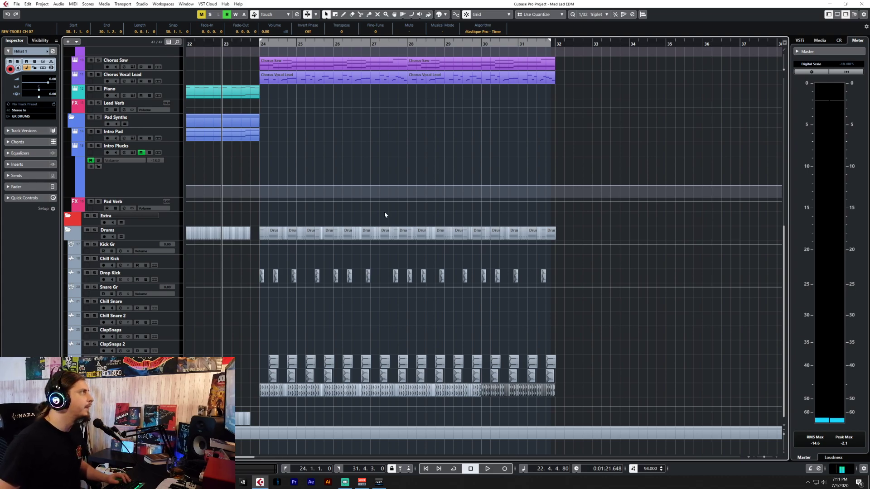
scroll(385, 212, down, 3)
scroll(385, 212, left, 5)
scroll(384, 205, left, 2)
scroll(384, 205, right, 3)
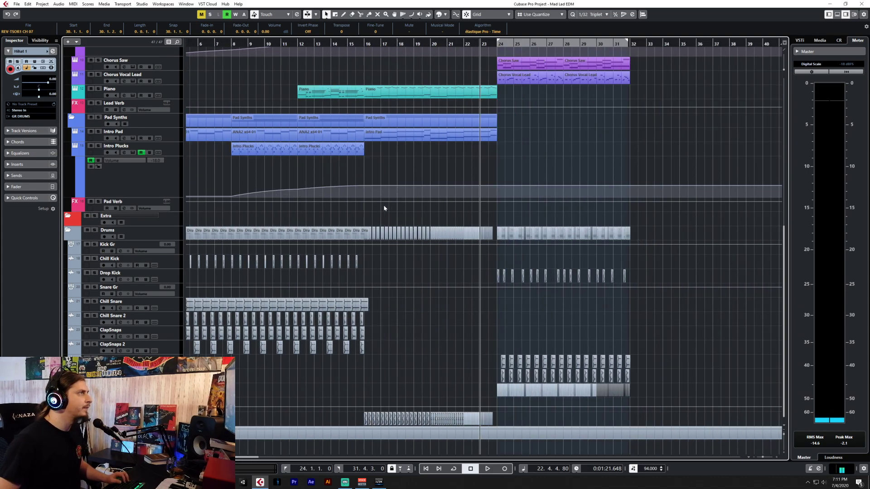
scroll(384, 208, left, 2)
click(208, 43)
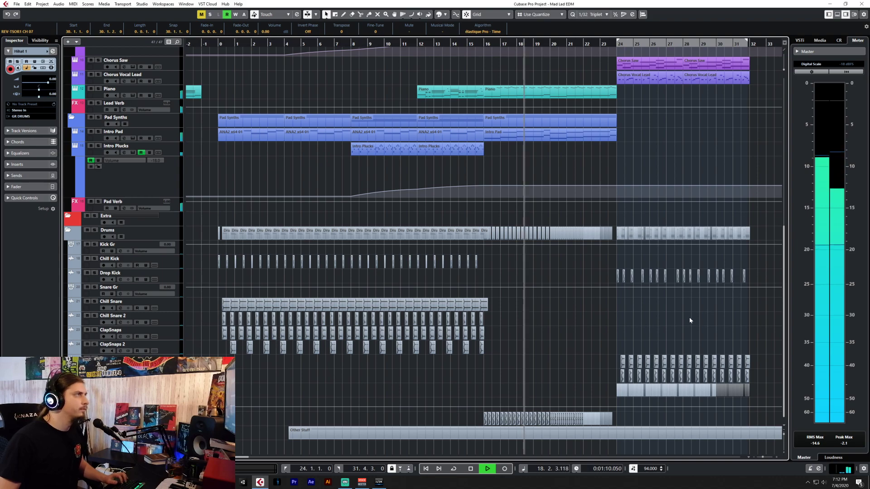
scroll(690, 317, right, 4)
scroll(679, 312, up, 3)
scroll(680, 313, down, 3)
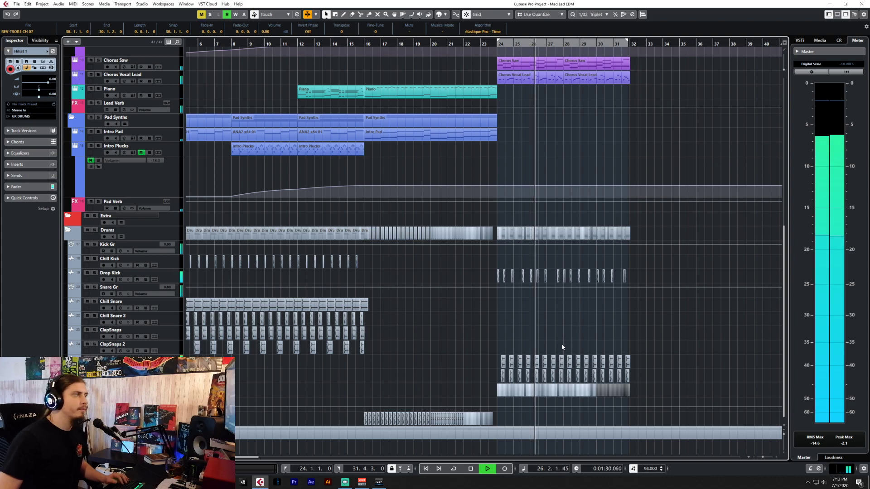
scroll(561, 344, up, 7)
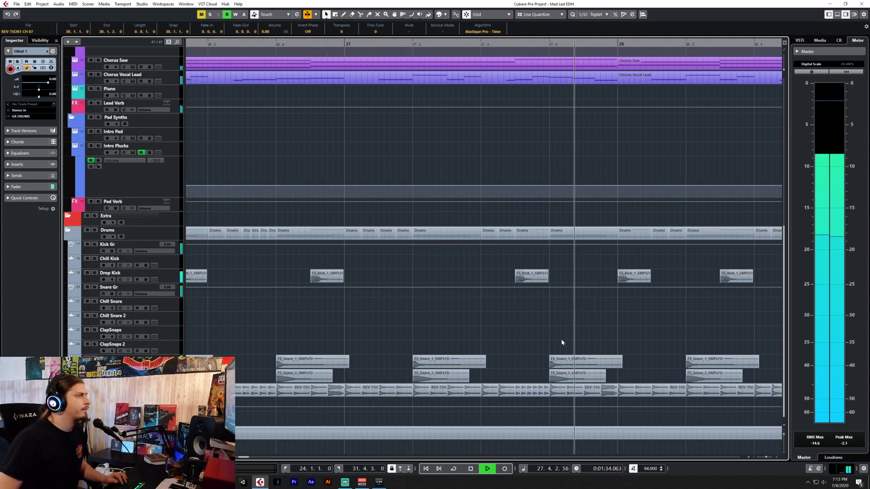
key(space)
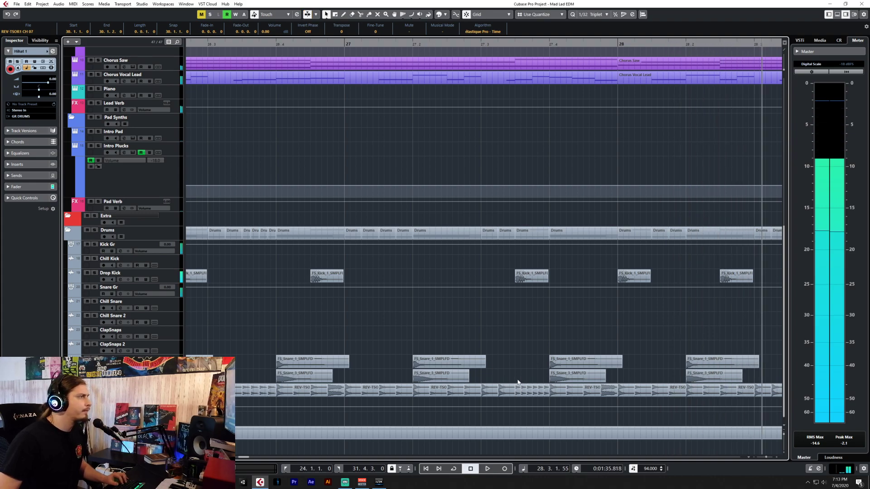
Delete the 1/32-triplet hi-hat roll clips between 27.3.3 and 27.4.1 and set the quantize grid to 1/16 Triplet.
drag(518, 377, 547, 400)
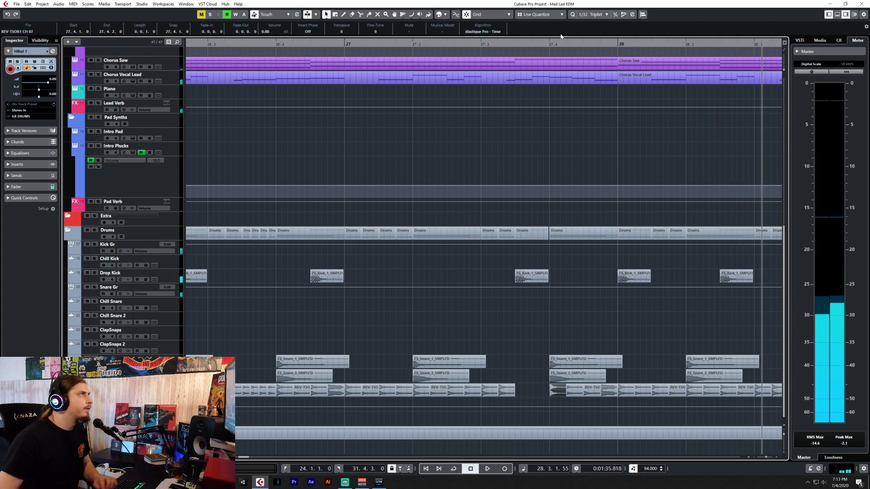
click(595, 15)
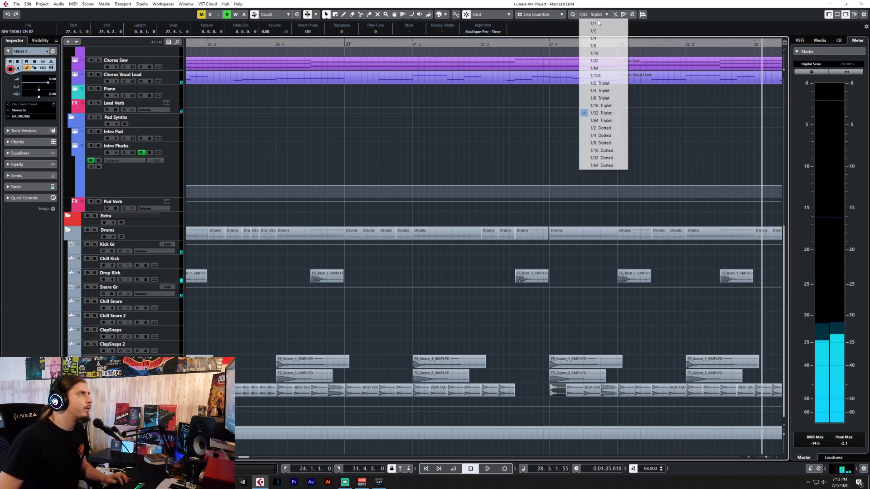
click(602, 106)
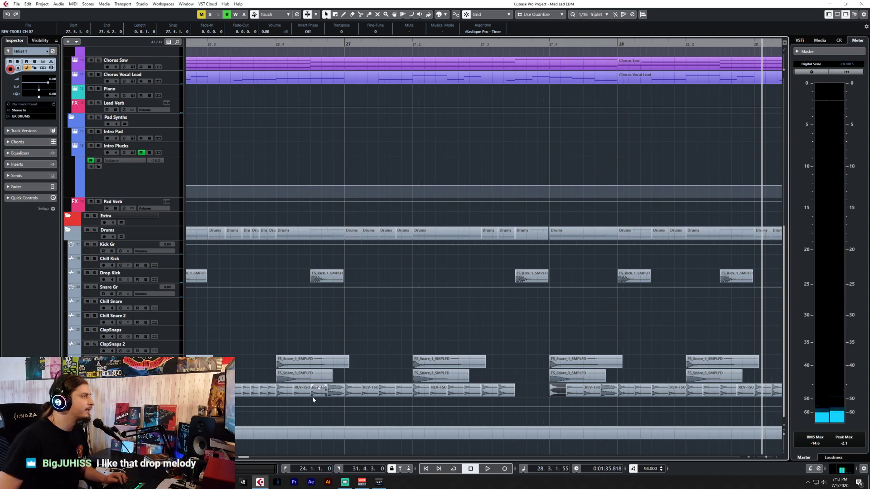
Paste a CH 08 clip at 27.3.3, extend it to 27.3.3.80, and place further copies at 27.3.3.80 and 27.3.4.40.
click(263, 390)
click(516, 43)
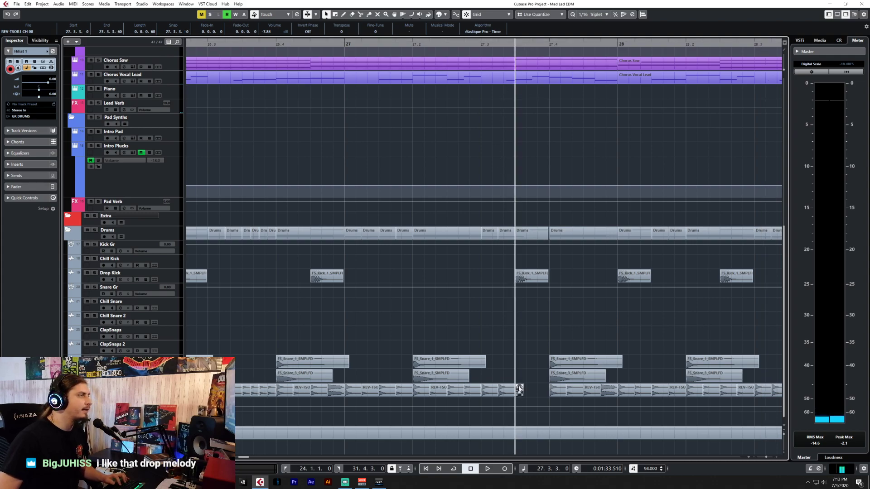
drag(523, 395, 525, 393)
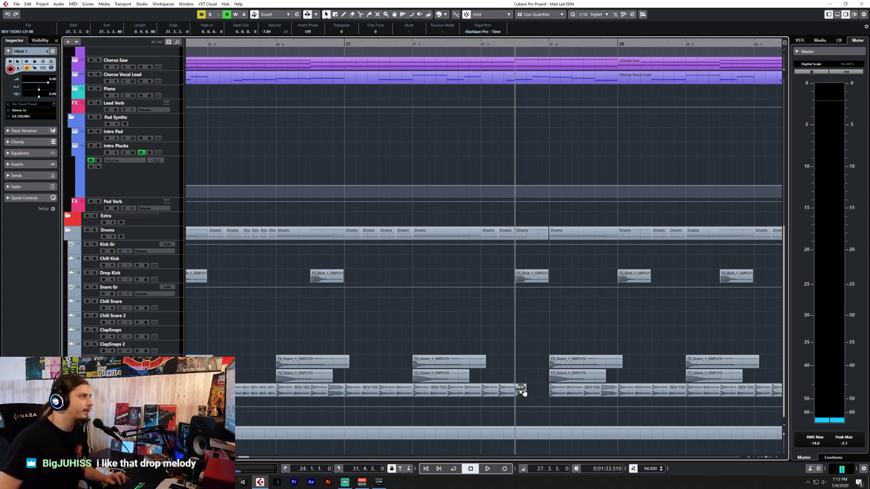
click(527, 44)
key(ctrl+Right)
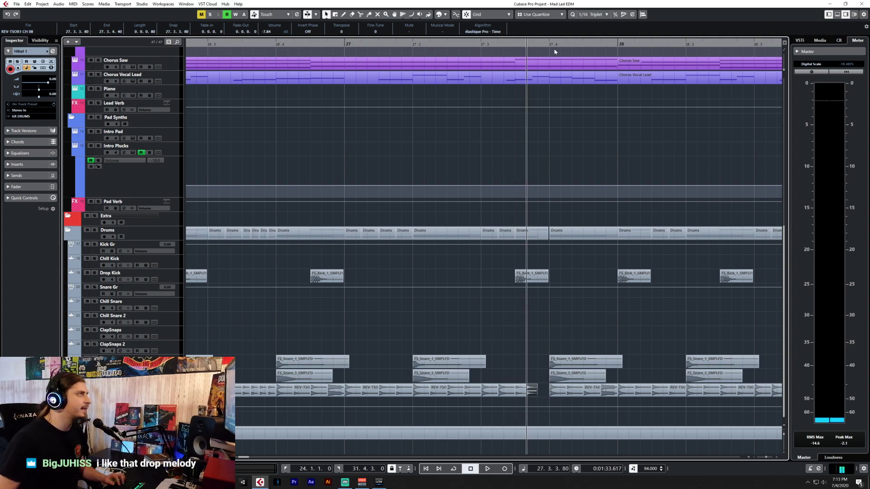
click(536, 44)
key(ctrl+Right)
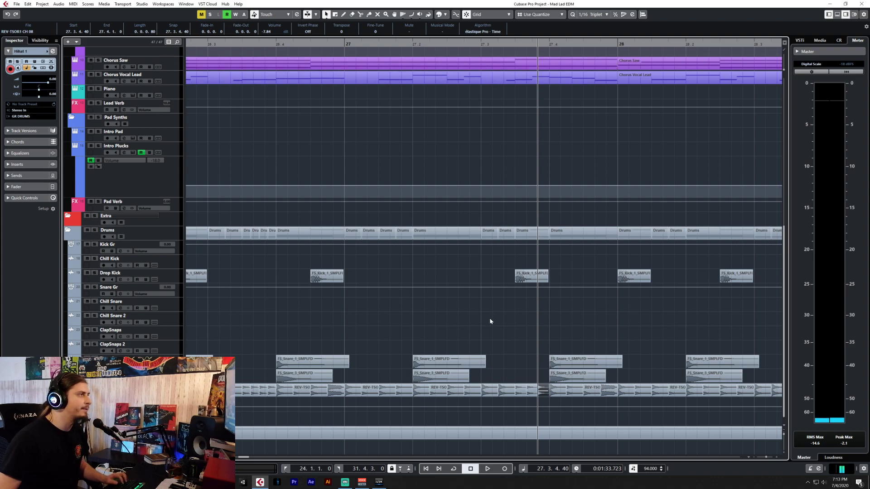
Play the chorus from the second beat of bar 27 to check the new 1/16-triplet hi-hat roll.
scroll(490, 321, down, 2)
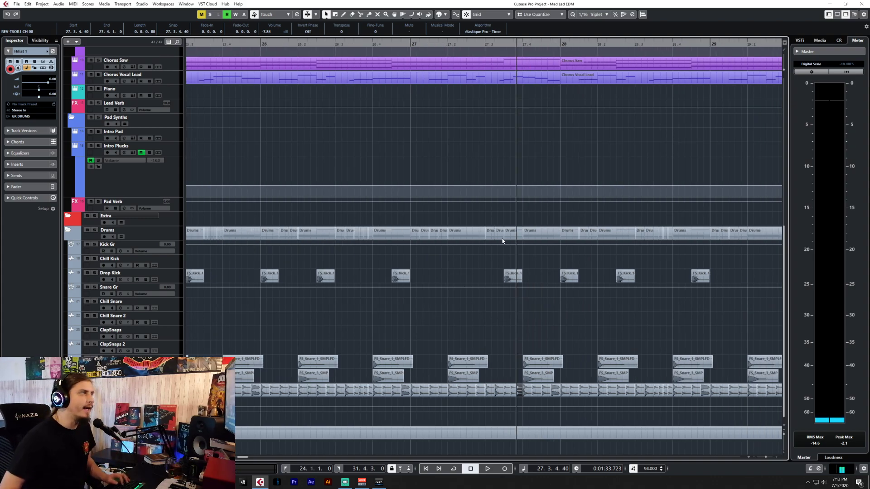
click(467, 44)
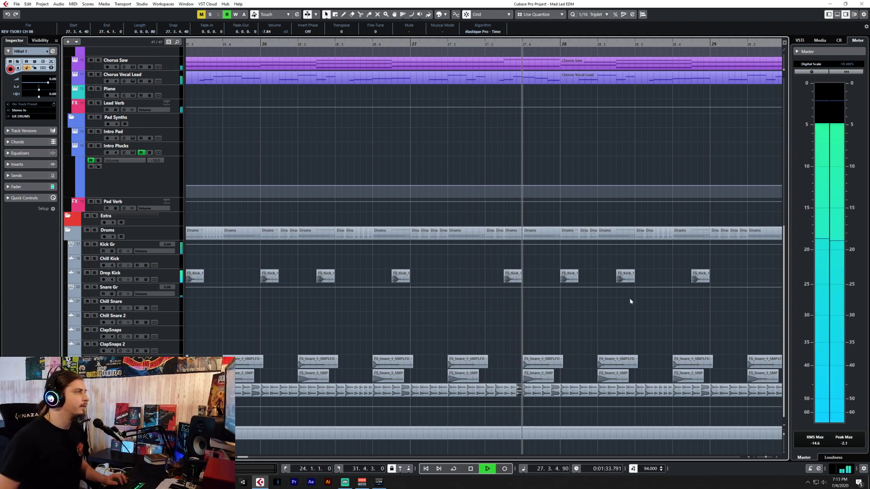
scroll(515, 342, down, 3)
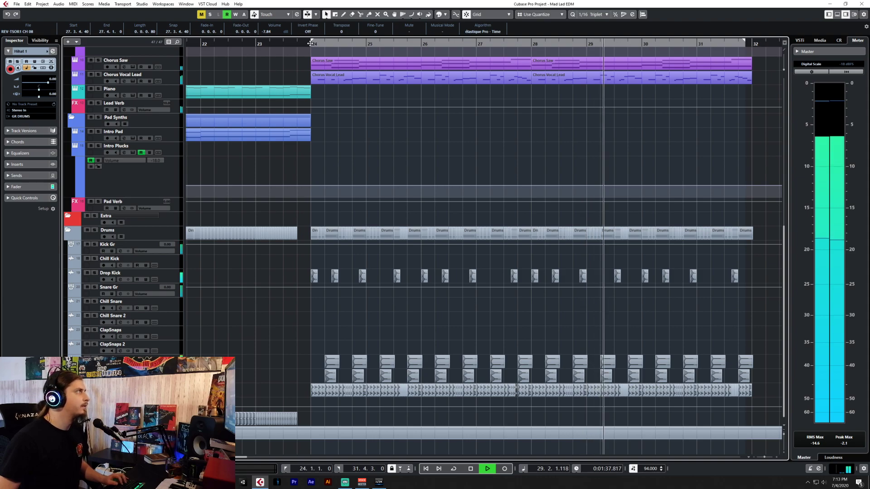
key(space)
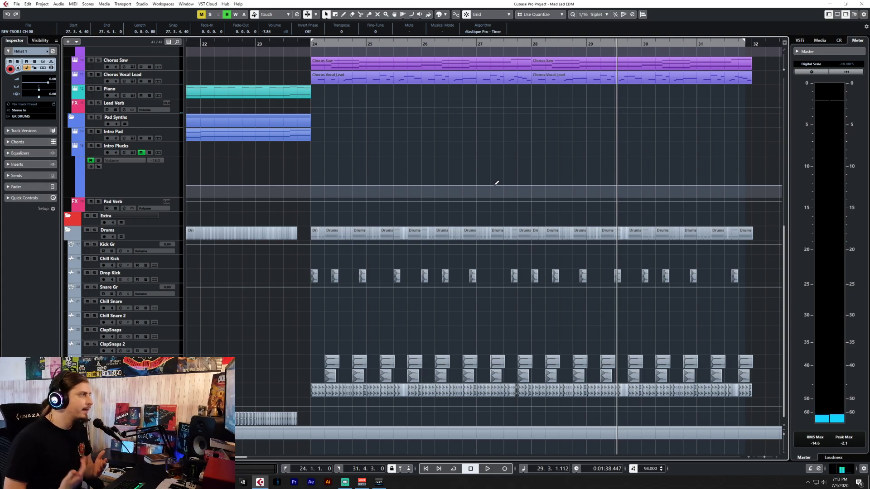
Delete the four CH 08 roll clips between 24.3.3 and 24.4.1 on the hi-hat track.
scroll(312, 380, up, 5)
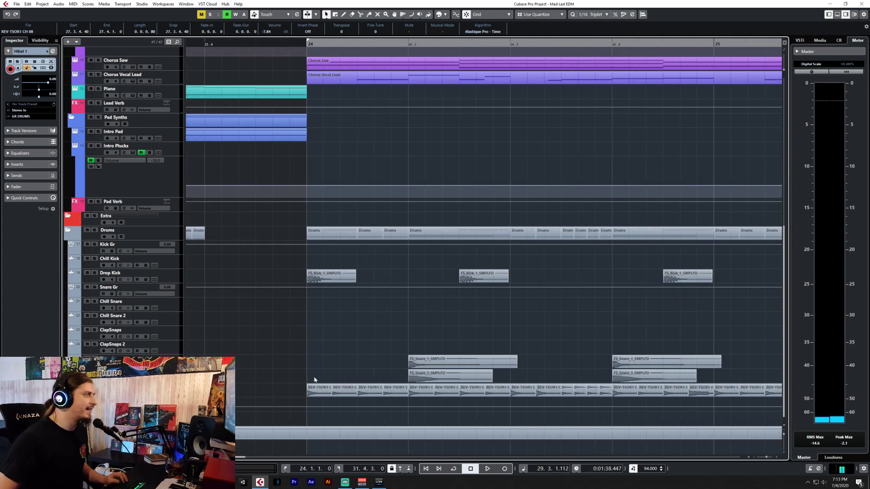
drag(571, 377, 604, 396)
key(Delete)
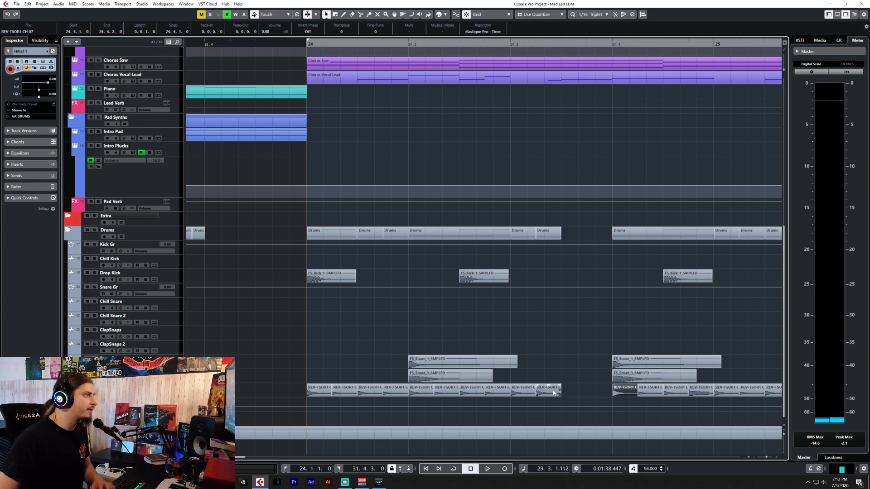
Set the quantize grid to 1/32 and fill 24.3.3 to 24.4.1 with four copies of the preceding CH 07 clip, each trimmed to 1/32.
click(551, 393)
click(563, 43)
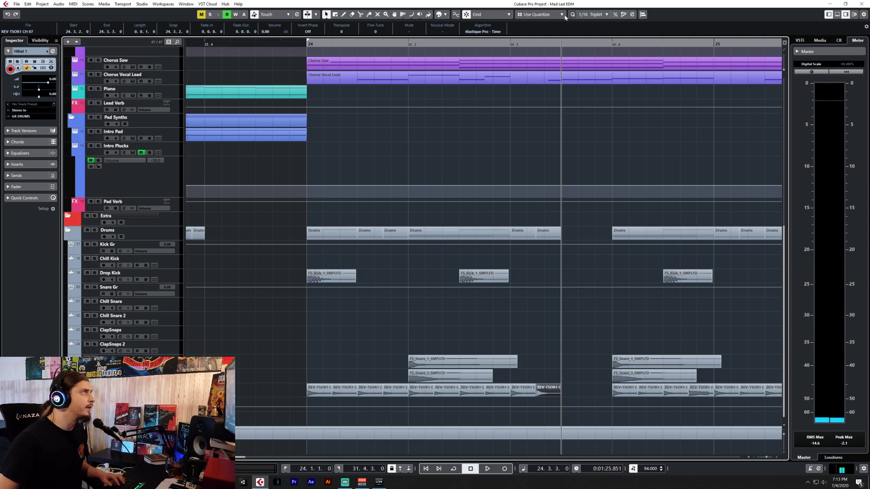
click(592, 14)
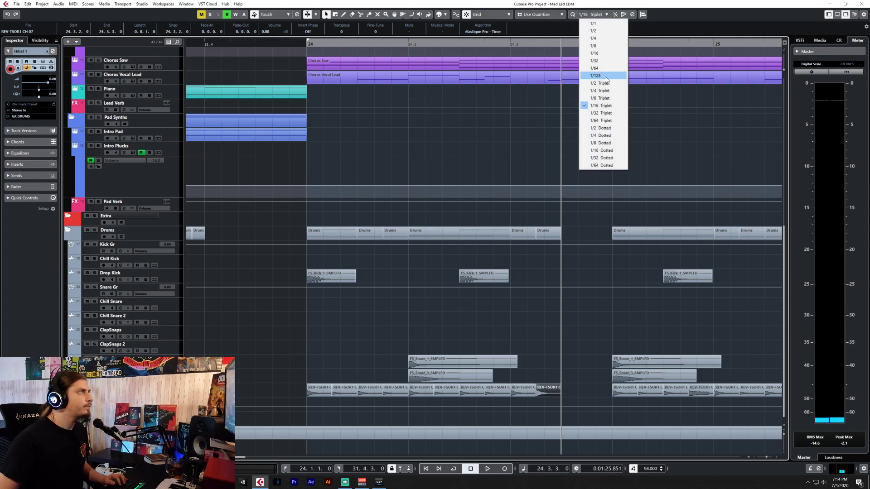
click(603, 53)
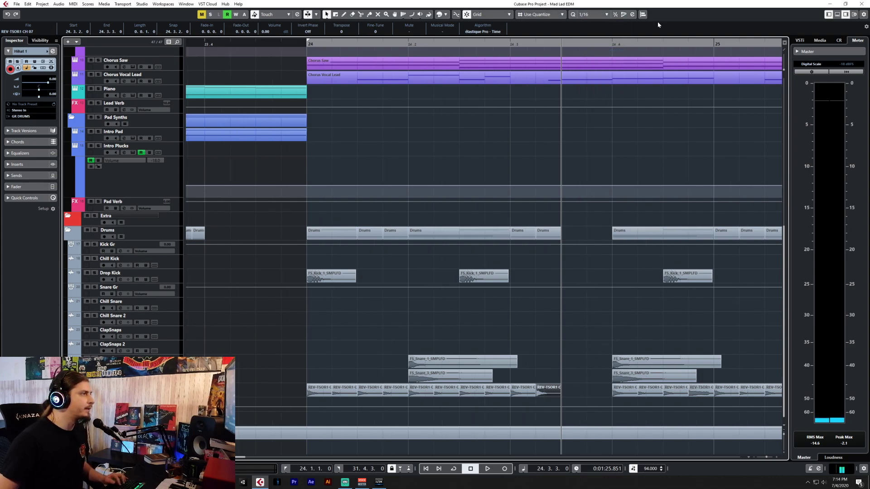
click(603, 15)
click(602, 60)
key(ctrl+d)
drag(585, 399, 571, 395)
key(ctrl+d)
key(ctrl+d)
key(ctrl+d)
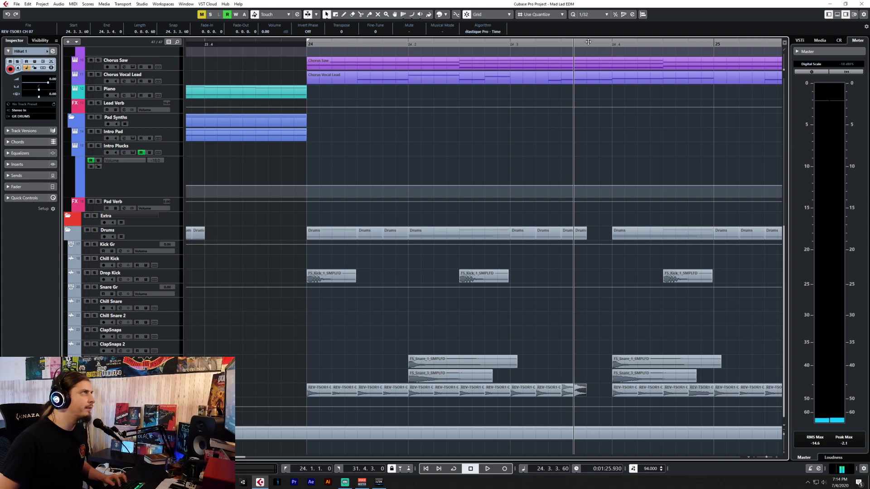
Select the four CH 07 roll clips at 24.3.3 and set their volume to -4.92 dB.
click(577, 368)
drag(566, 356, 605, 393)
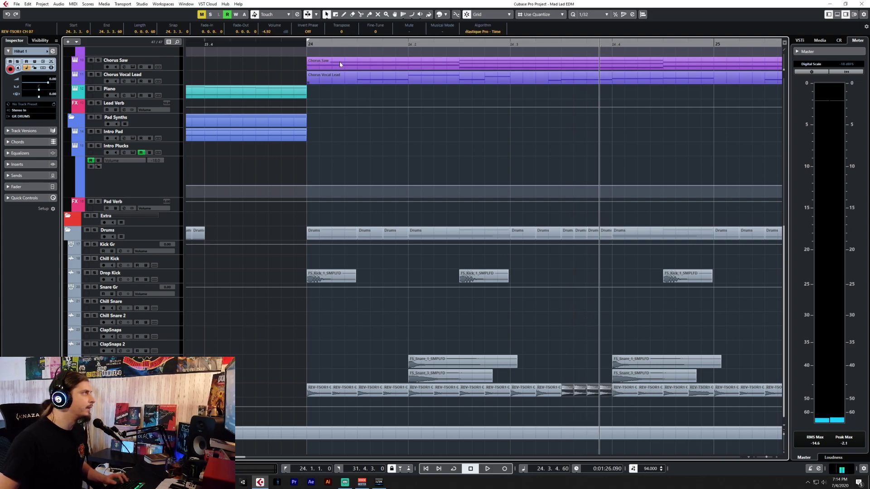
Play the chorus from around bar 24 to check the new 1/32 hi-hat roll.
click(277, 44)
key(space)
click(590, 295)
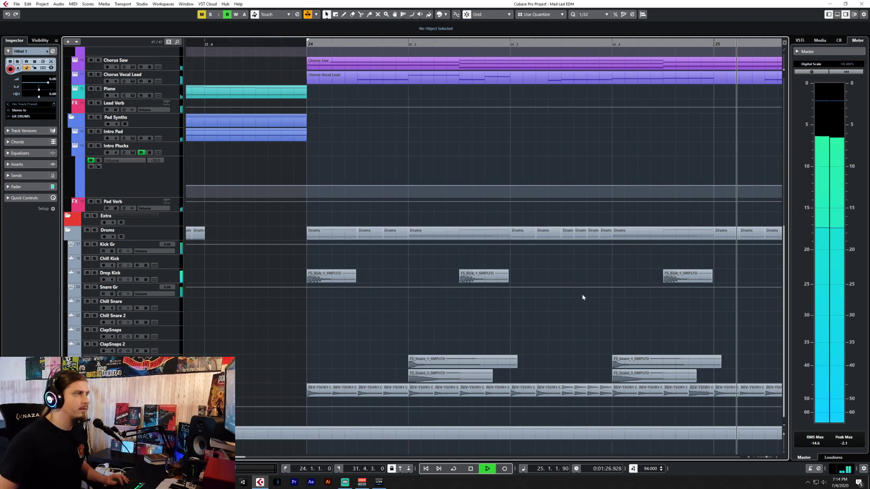
key(space)
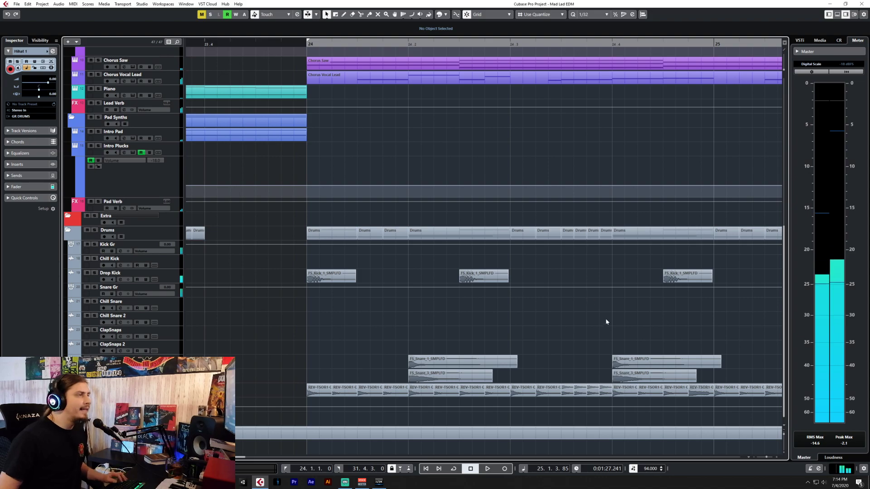
Delete the hi-hat roll clips between 25.3.3 and 25.4.1 and paste one copied CH 07 clip at 25.3.3.
scroll(628, 348, right, 4)
scroll(627, 347, right, 3)
drag(554, 382, 594, 401)
key(Delete)
click(552, 42)
key(ctrl+v)
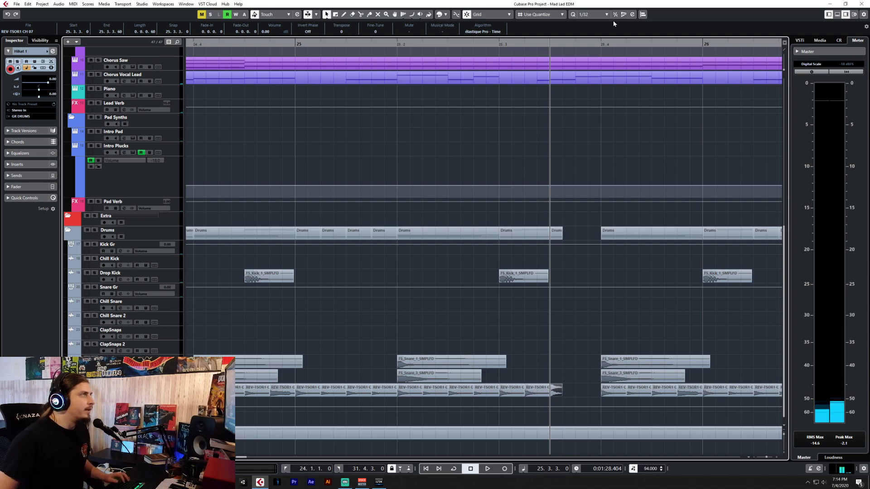
Set the quantize grid to 1/32 Triplet, then trim the CH 07 clip at 25.3.3 to that length and copy it.
click(586, 14)
click(607, 113)
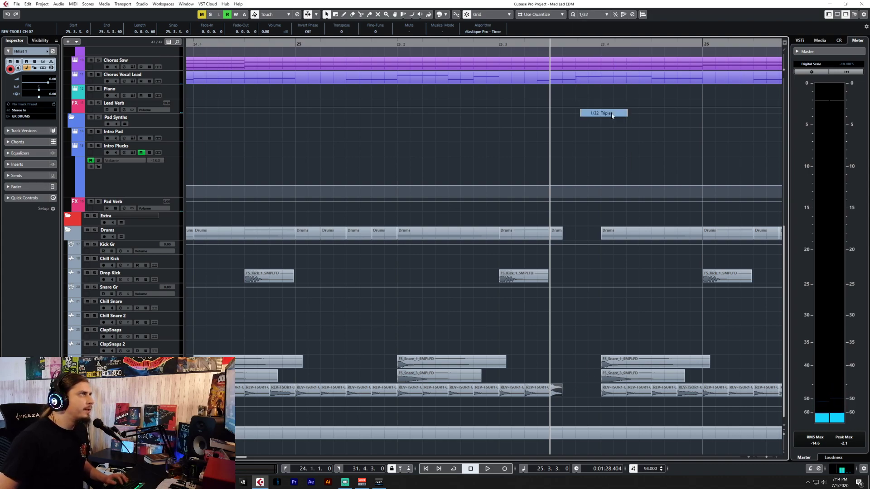
drag(561, 395, 556, 395)
key(ctrl+c)
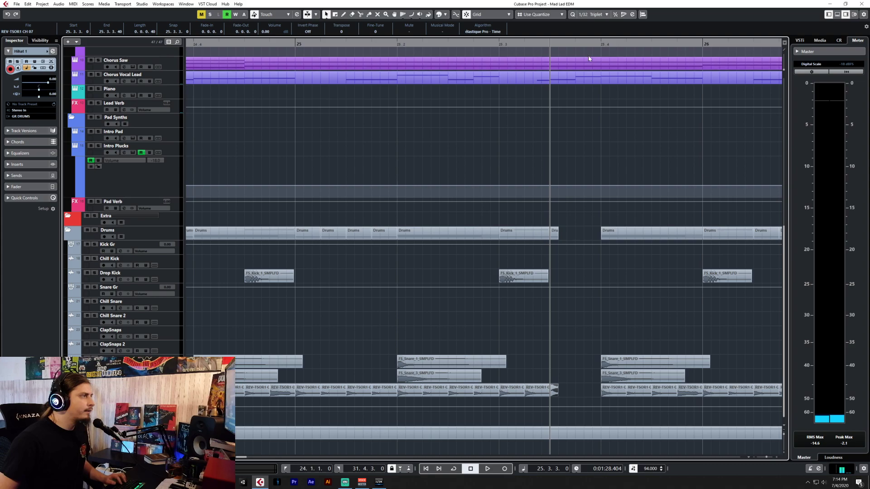
Fill the gap up to 25.4.1 with copies of the trimmed clip and set the roll's volume to -7.84 dB.
click(561, 43)
key(ctrl+v)
key(ctrl+v)
key(ctrl+v)
key(ctrl+v)
key(ctrl+v)
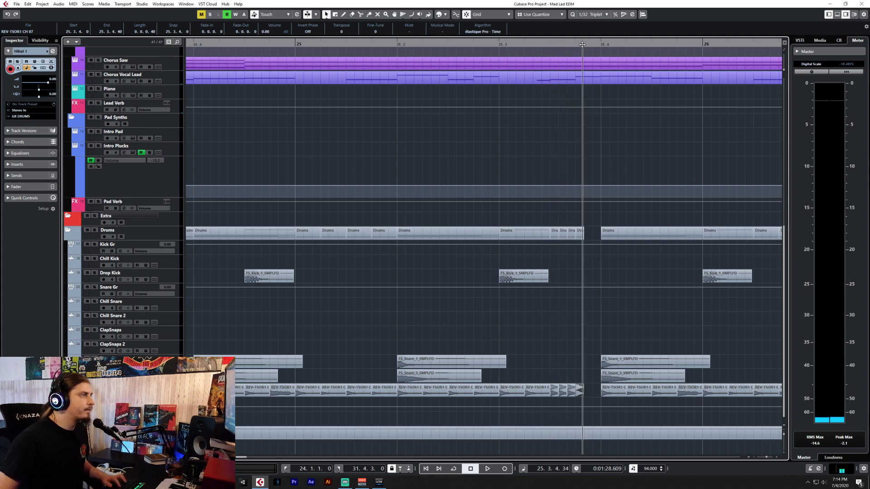
drag(550, 378, 579, 394)
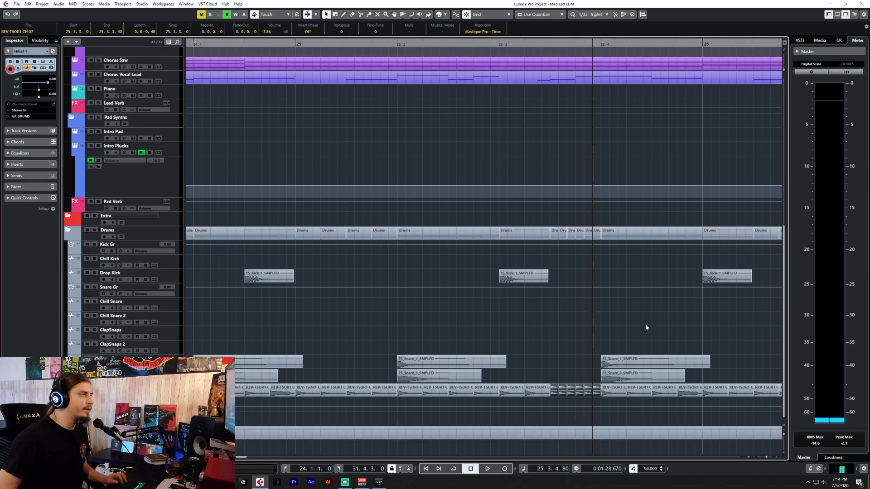
Copy the rolls at 24.3.3 and 25.3.3, and delete the hi-hat clips at 26.3.3 to 26.4.1 and 27.3.3 to 27.4.1.
scroll(646, 327, down, 2)
click(426, 385)
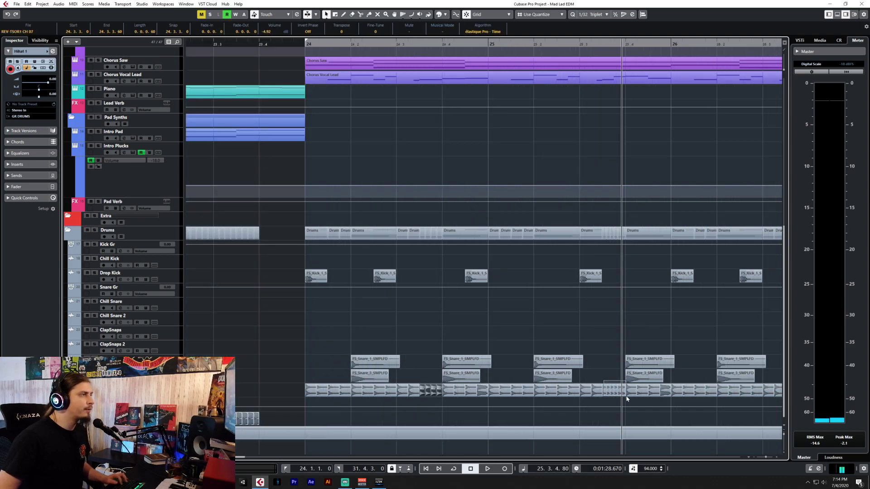
scroll(624, 398, right, 3)
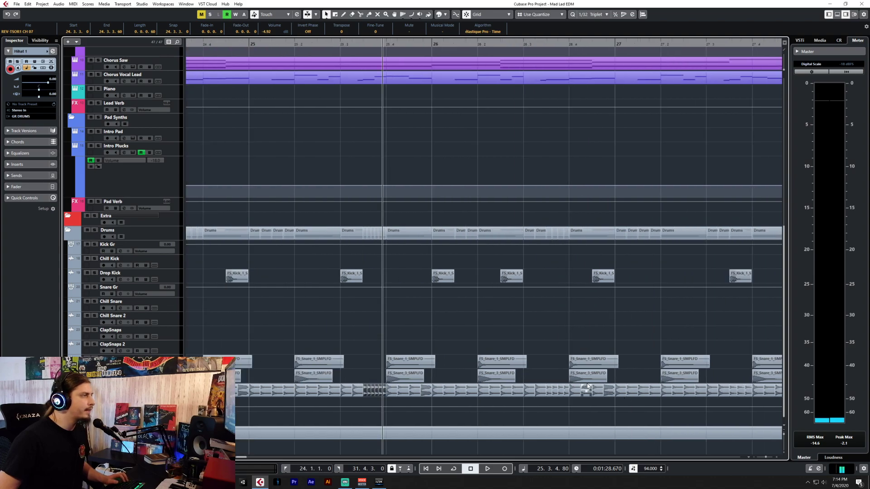
drag(554, 378, 566, 396)
key(Delete)
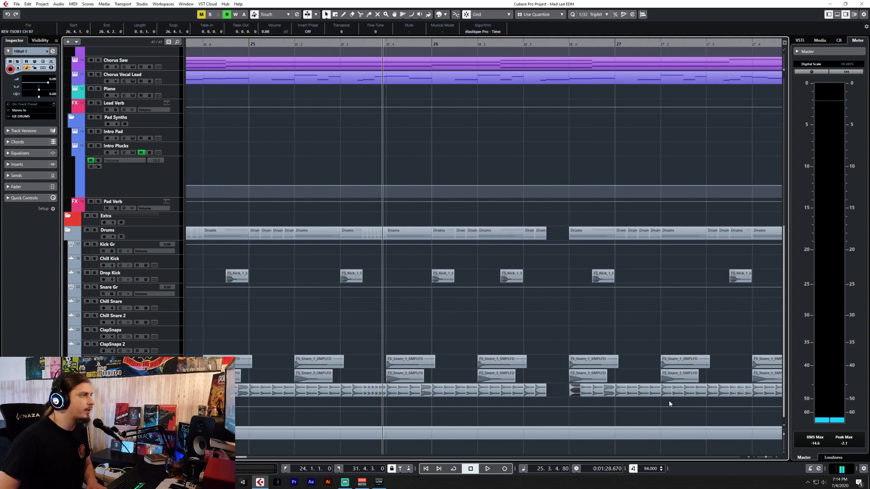
drag(730, 383, 753, 395)
key(Delete)
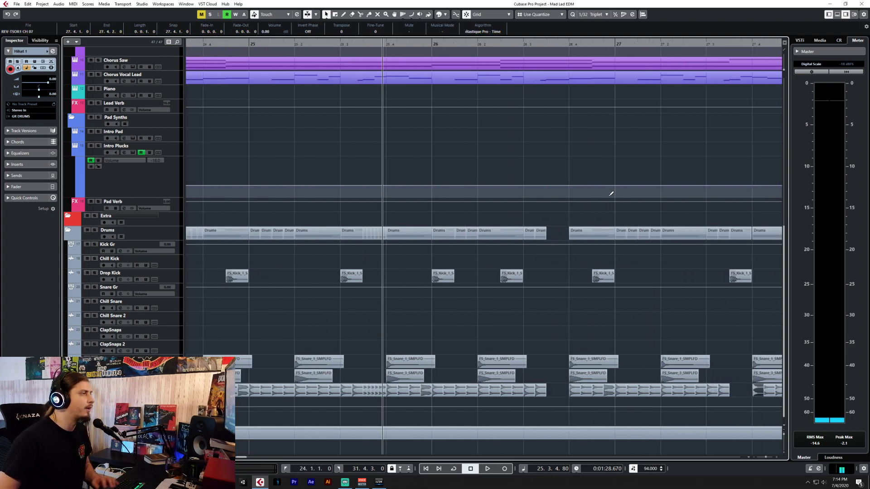
Set the quantize grid to 1/8 and paste the two copied rolls starting at 26.3.3.
click(582, 14)
click(589, 47)
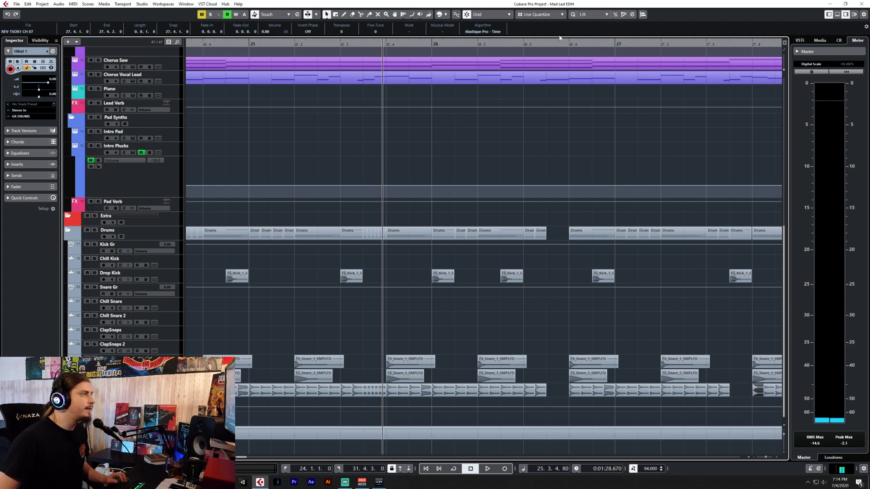
click(547, 47)
key(ctrl+v)
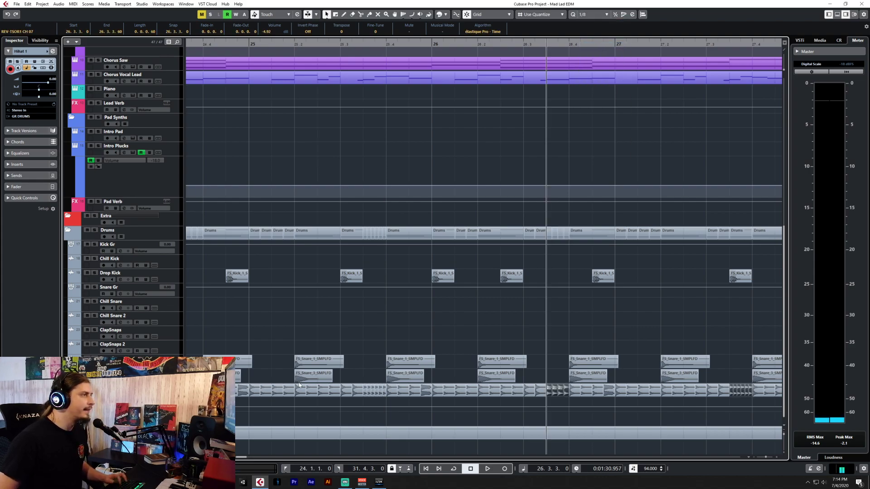
Delete the pasted triplet roll between 27.3.3 and 27.4.1 on the hi-hat track.
scroll(743, 378, up, 4)
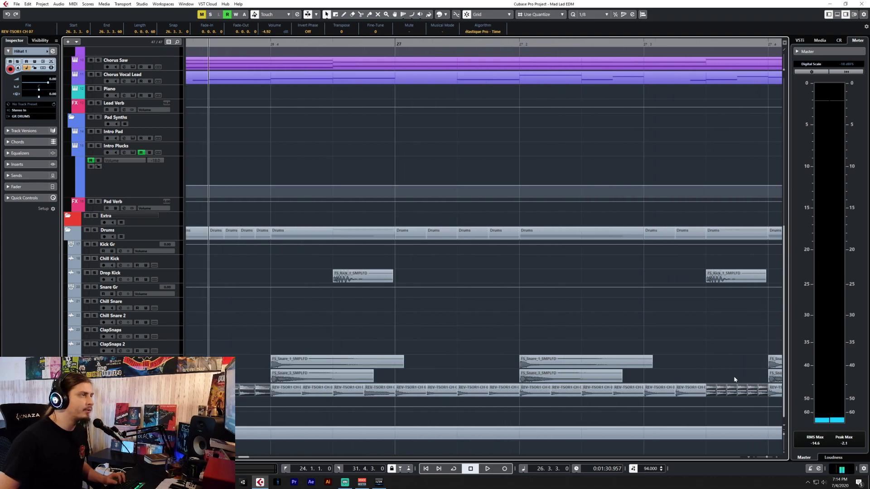
scroll(733, 376, up, 3)
scroll(680, 370, right, 5)
scroll(643, 362, left, 3)
scroll(635, 363, down, 3)
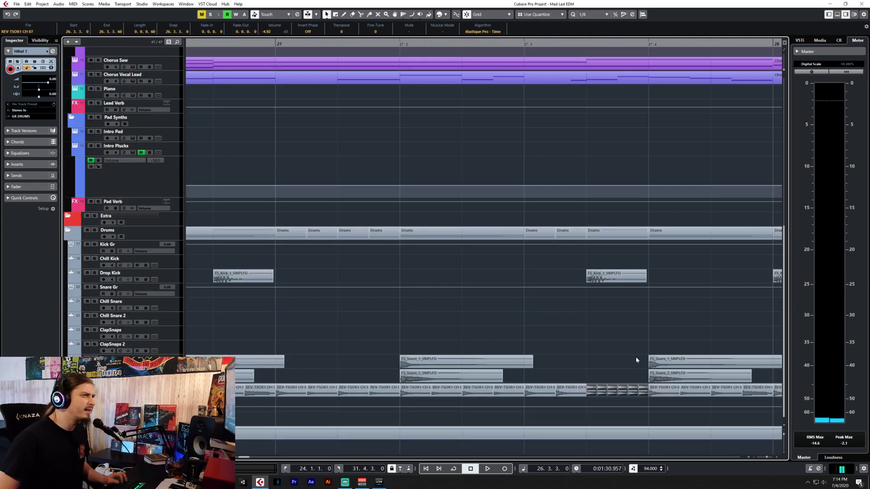
scroll(636, 361, down, 3)
scroll(575, 352, left, 2)
scroll(574, 351, down, 4)
scroll(574, 352, down, 2)
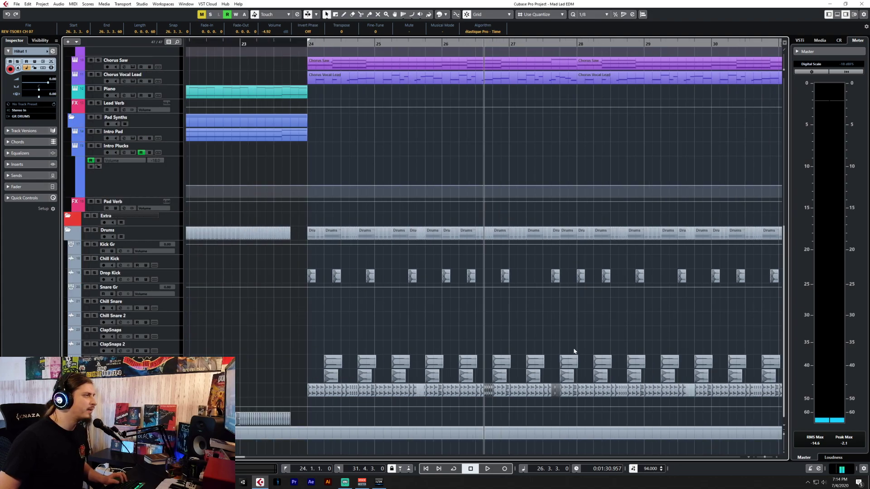
scroll(556, 377, up, 6)
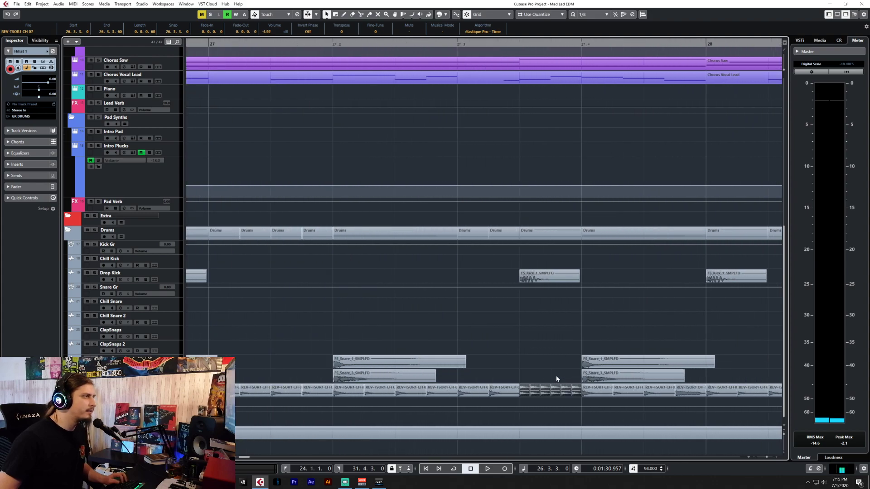
drag(527, 375, 570, 400)
key(Delete)
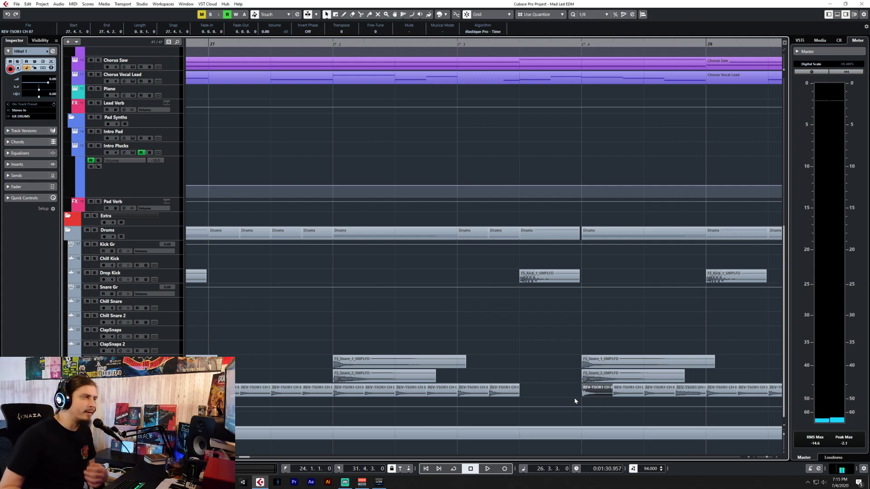
Paste a copy of the CH 07 clip from 26.3.3 at 27.3.3 and set the quantize grid to 1/16 Triplet.
scroll(535, 353, down, 3)
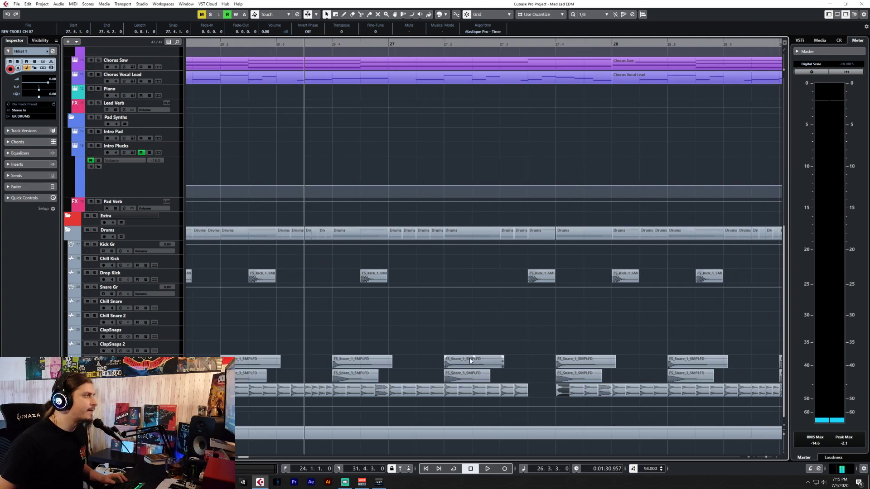
click(309, 389)
click(589, 14)
click(600, 60)
scroll(553, 369, up, 3)
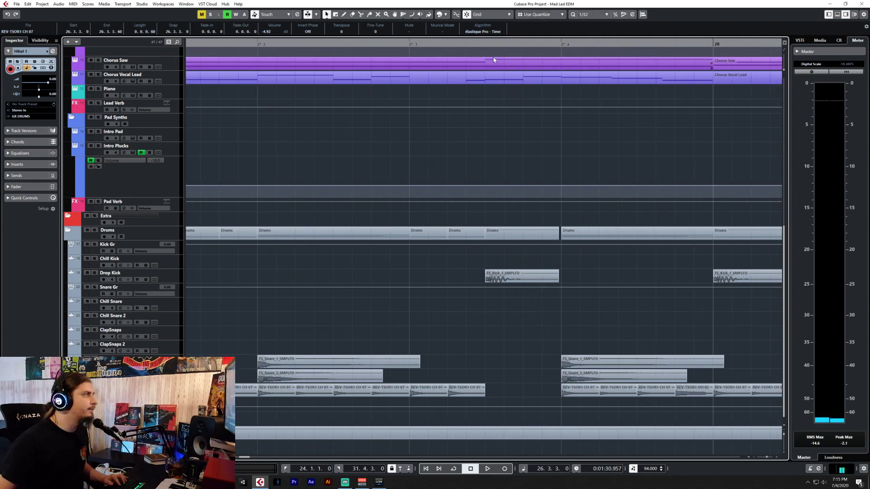
click(485, 44)
click(586, 15)
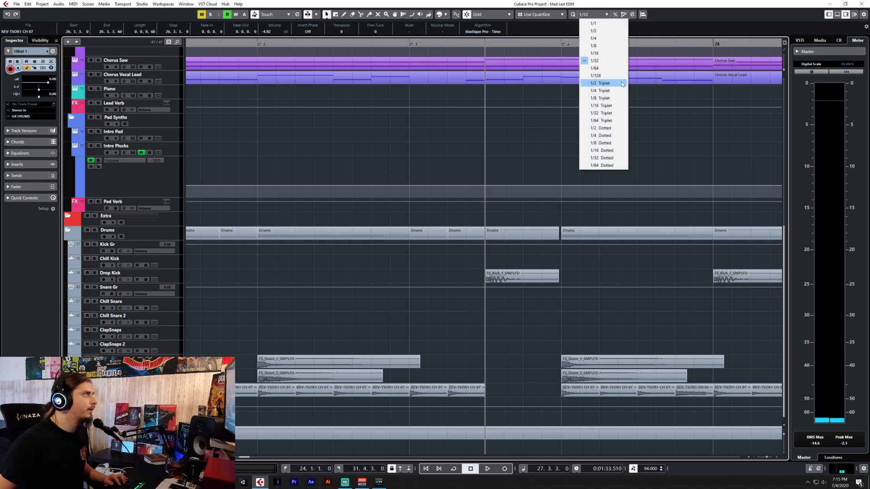
click(603, 97)
click(593, 14)
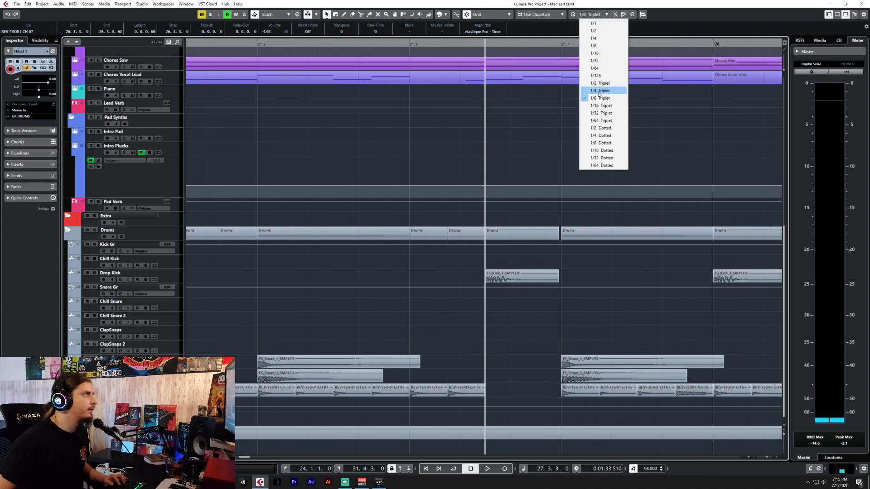
click(599, 106)
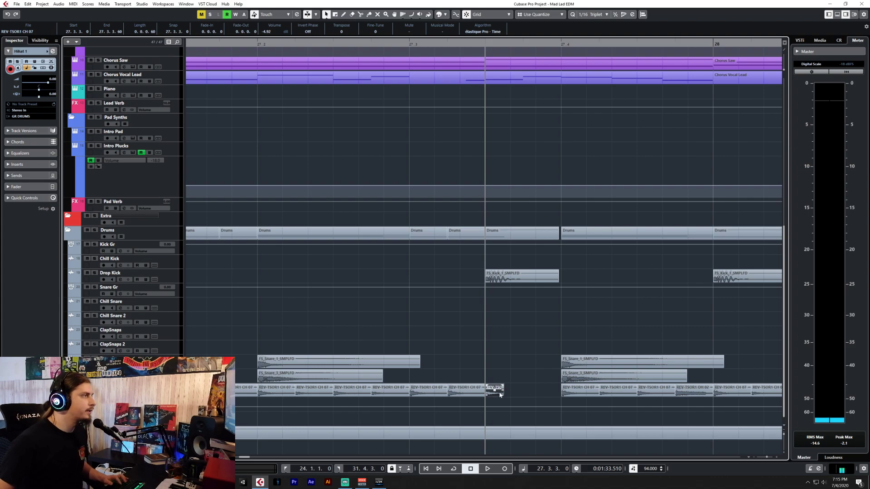
Resize the clip at 27.3.3 to a 1/16 triplet and repeat it twice to fill up to 27.4.1.
drag(501, 395, 511, 396)
click(511, 43)
key(ctrl+d)
key(ctrl+d)
Try to delete all hi-hat clips after 27.4.1 and select the remaining pattern from bar 24.
scroll(505, 282, down, 5)
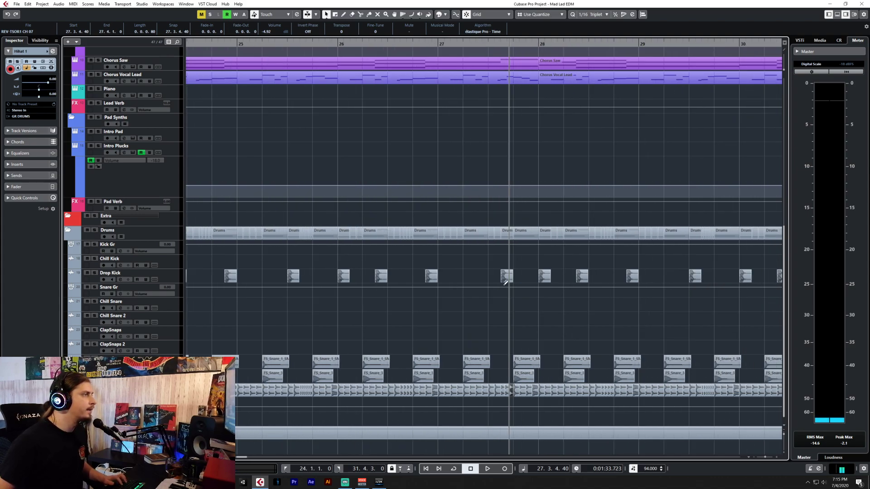
scroll(506, 285, down, 3)
drag(718, 392, 340, 388)
key(Delete)
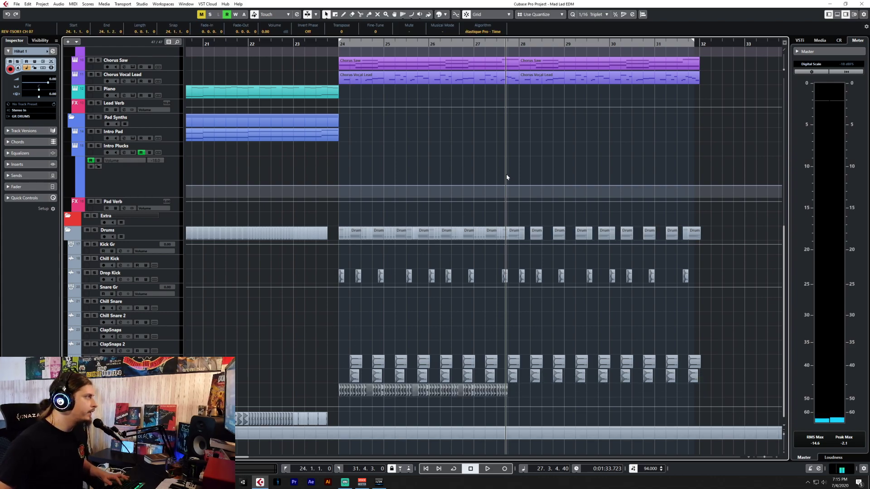
Set the quantize grid to 1/1 and try to repeat the hi-hat pattern at bar 28.
click(598, 14)
click(589, 22)
click(520, 43)
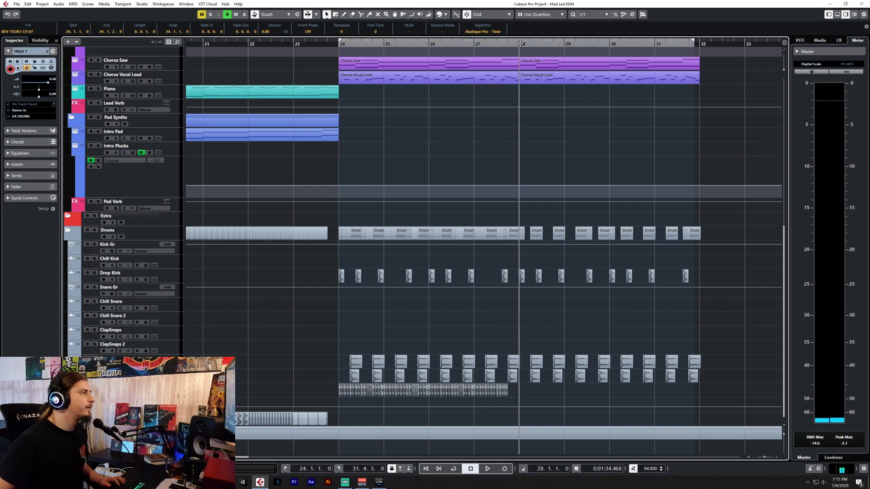
key(ctrl+d)
Try to delete the hi-hat clips from bar 28 onward.
drag(718, 392, 520, 402)
key(Delete)
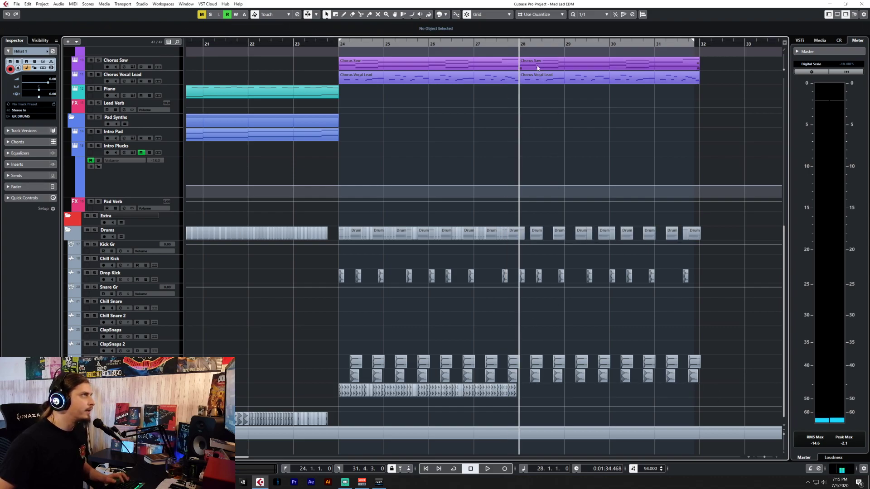
scroll(558, 351, up, 3)
key(ctrl+z)
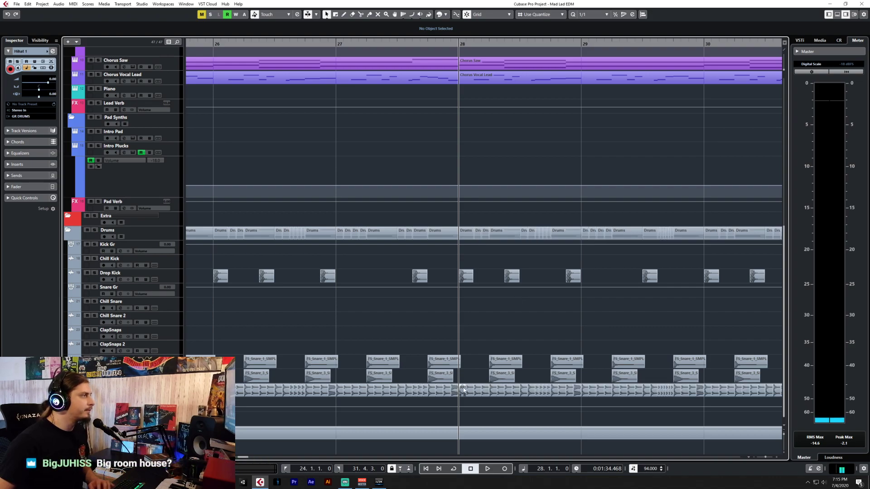
Select all hi-hat clips from bar 28 to bar 32 and delete them.
drag(463, 402, 632, 395)
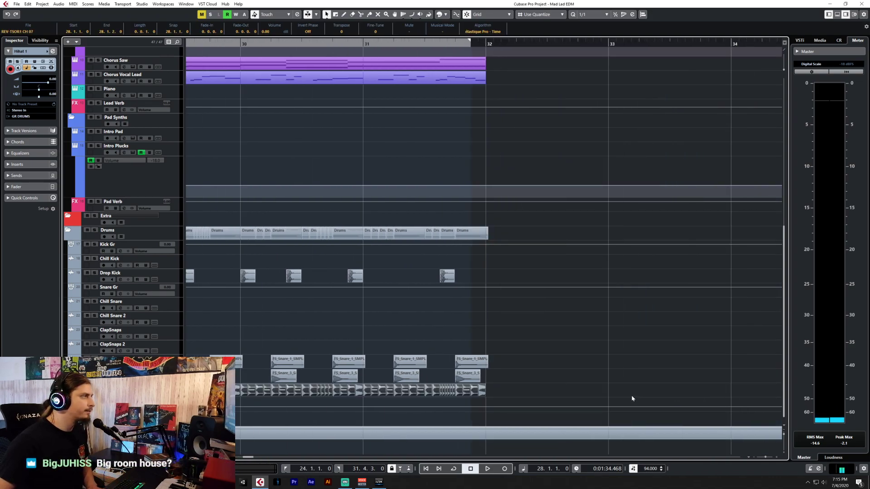
key(Delete)
scroll(537, 396, down, 3)
scroll(535, 392, left, 2)
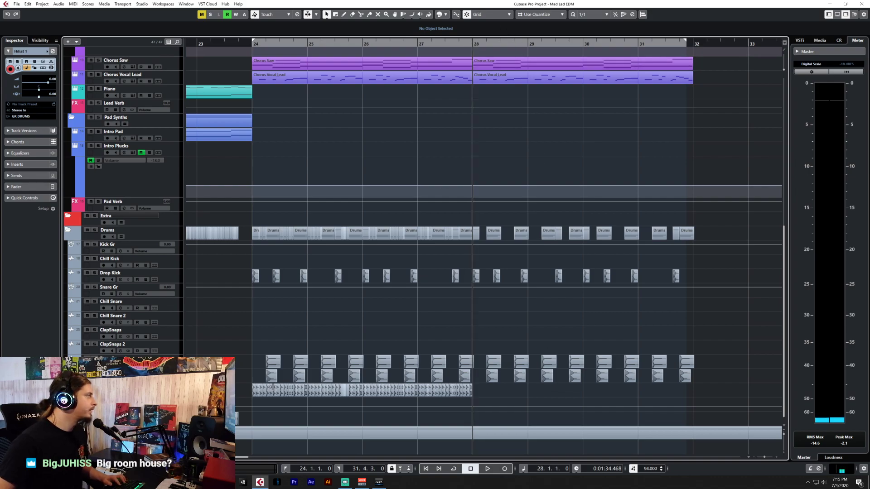
Paste the previously copied hi-hat pattern at bar 28 and play the chorus from bar 24.
key(ctrl+z)
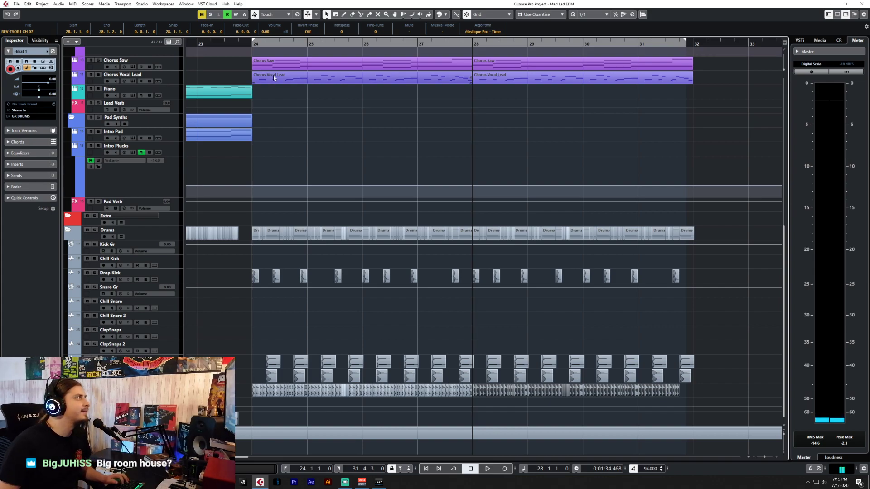
click(253, 43)
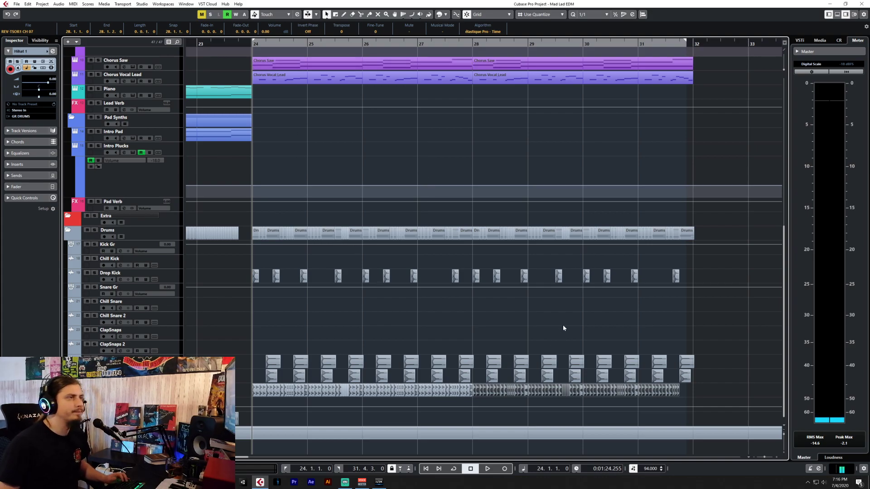
key(space)
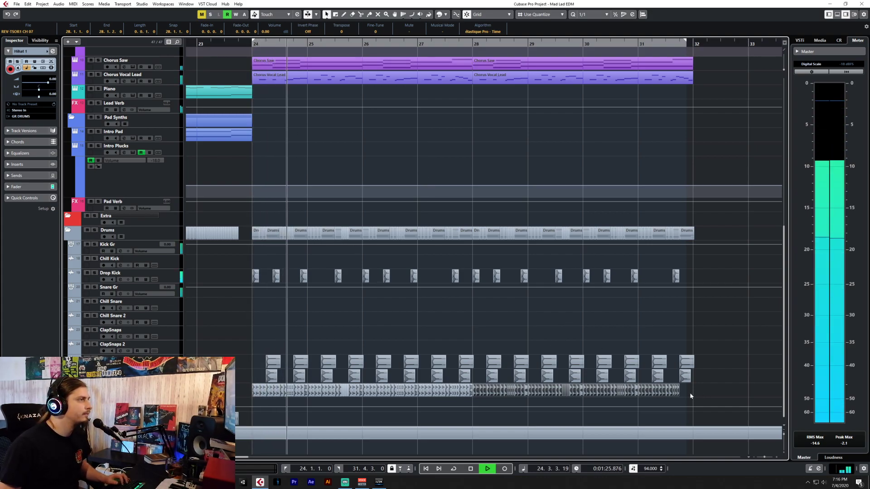
Replace the hi-hat clips from bar 28 with a full copy of bars 24 to 27 and restart playback from bar 24.
key(Delete)
drag(476, 392, 234, 397)
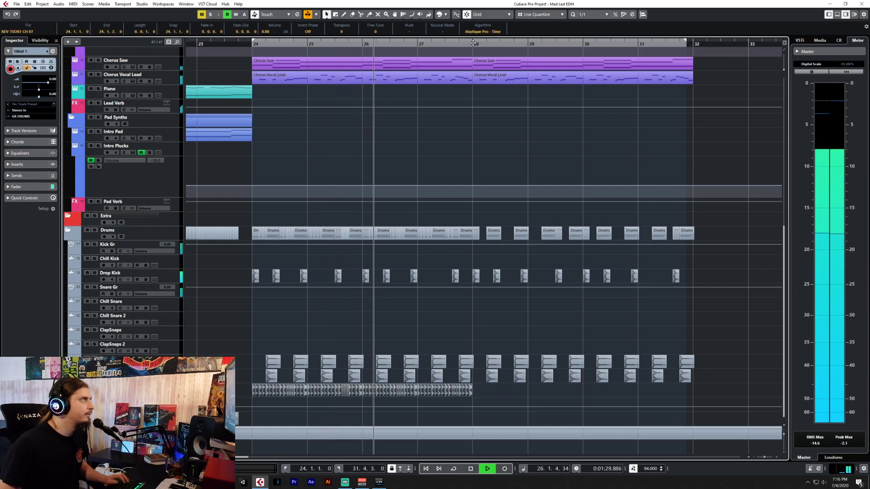
key(ctrl+d)
key(space)
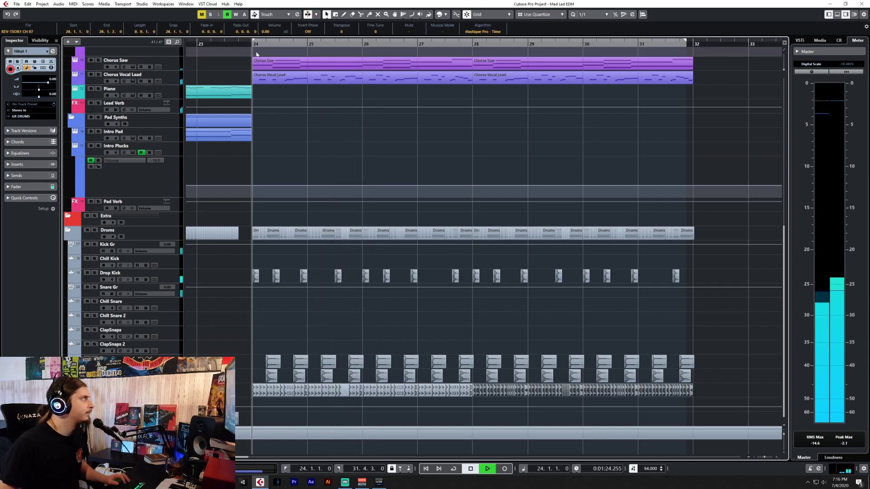
Play the chorus from bar 24 to bar 32 while reviewing the bass, lead and drum tracks, and stop playback.
key(space)
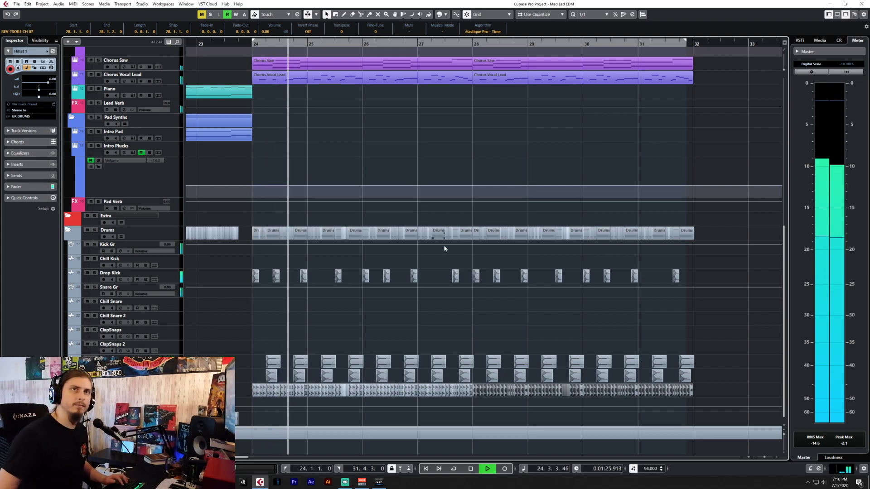
scroll(451, 252, up, 5)
scroll(450, 252, down, 5)
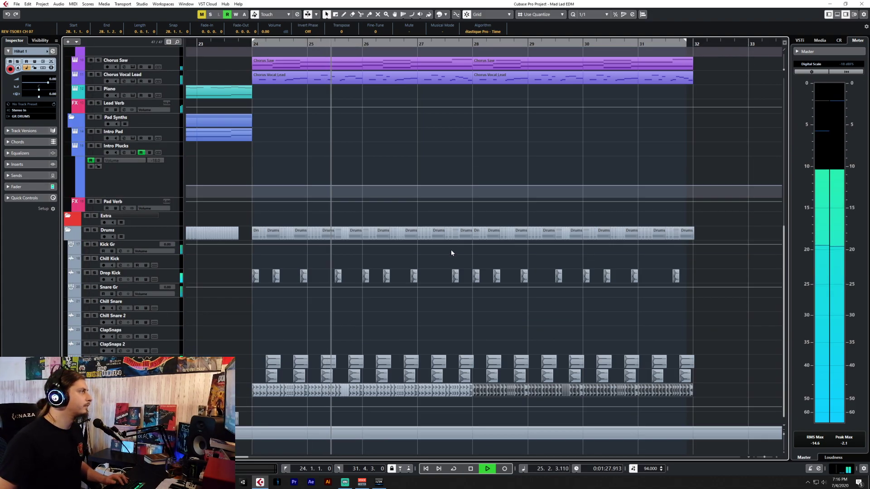
scroll(452, 252, up, 5)
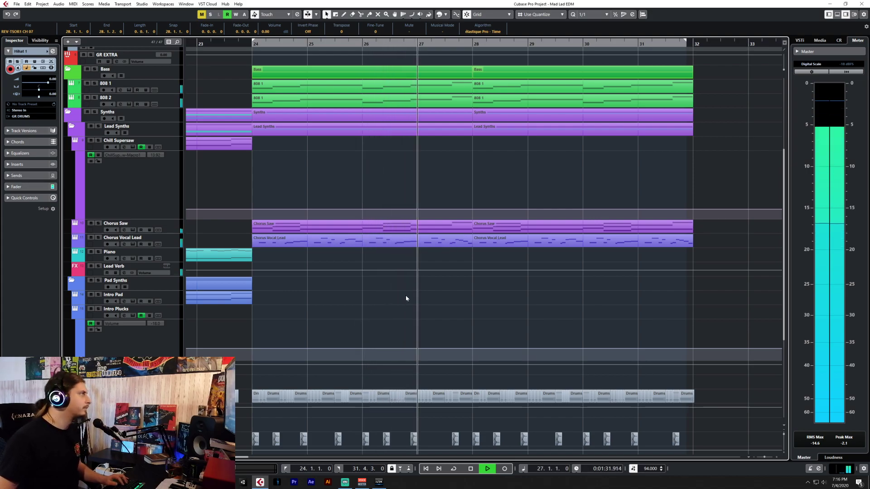
click(172, 245)
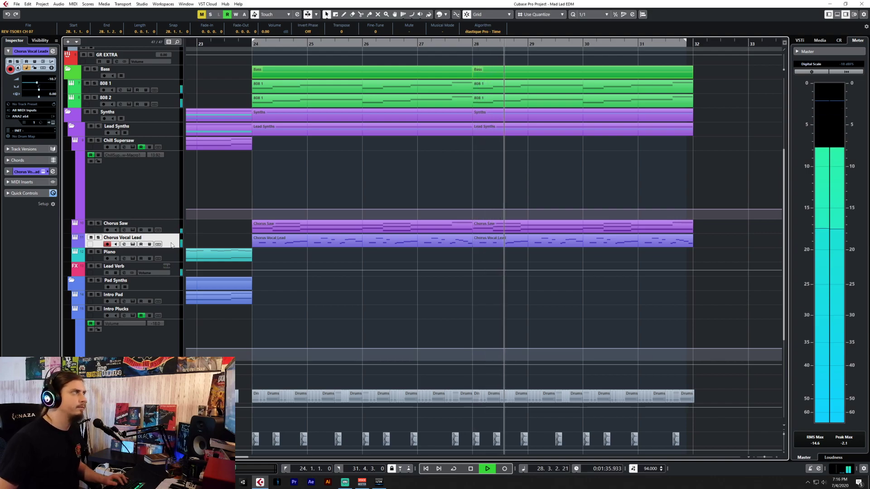
click(622, 259)
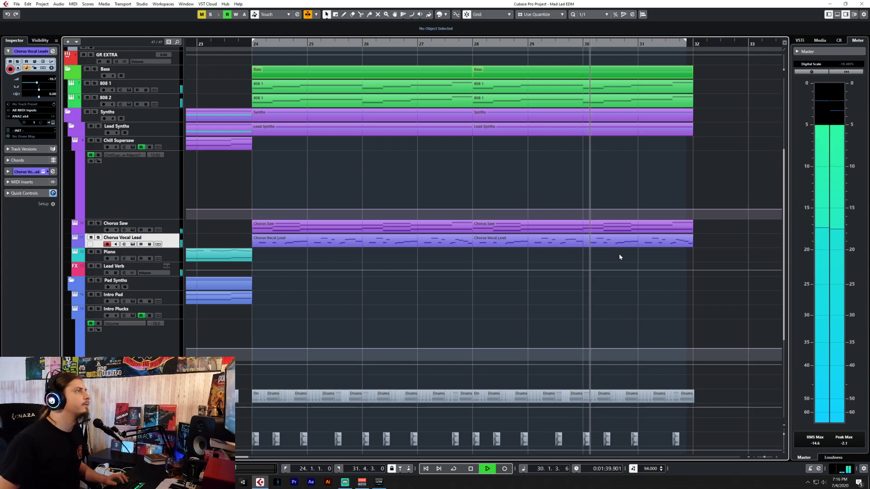
scroll(619, 256, down, 5)
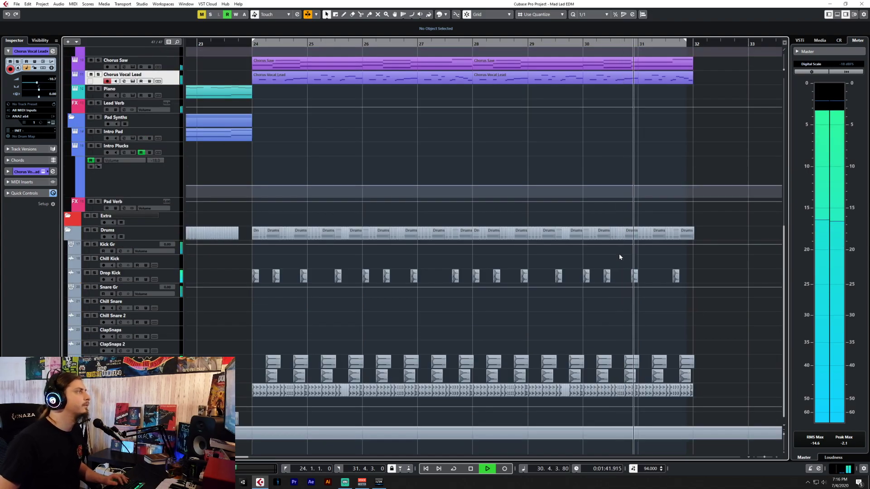
scroll(619, 256, up, 8)
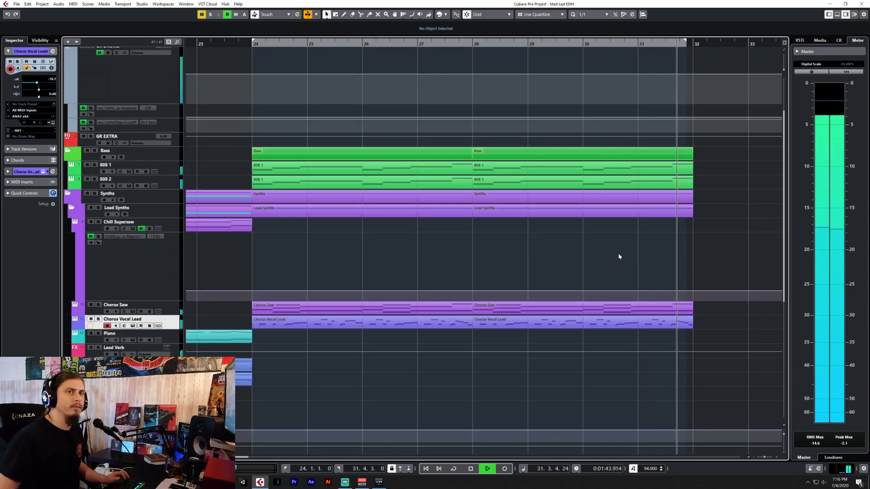
key(space)
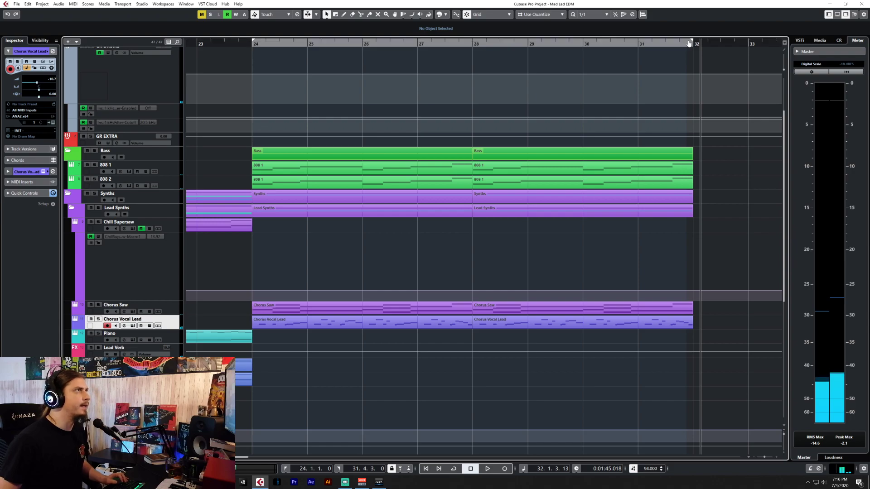
Turn on cycle playback over bars 24 to 32 and return the cursor to bar 24.
click(453, 468)
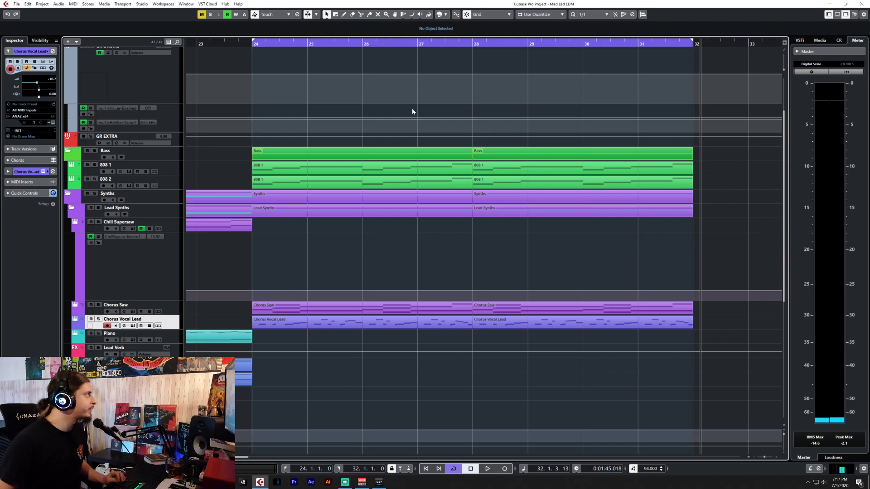
click(252, 42)
scroll(366, 203, down, 3)
scroll(366, 206, up, 2)
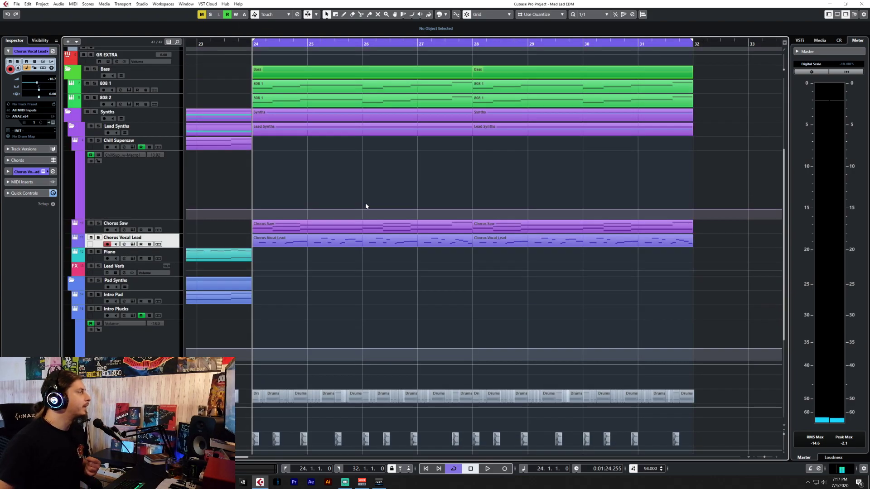
Select the GR DRUMS group and solo the Kick Gr group with its kick tracks.
scroll(366, 206, down, 3)
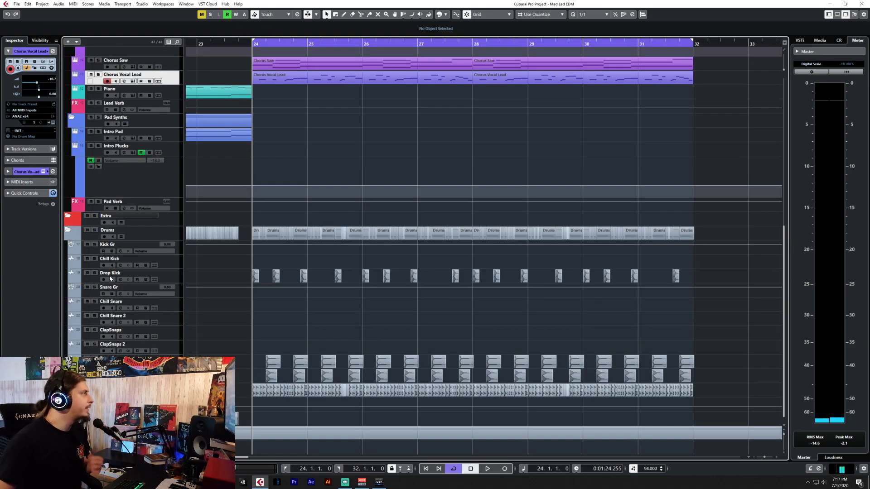
scroll(199, 275, up, 6)
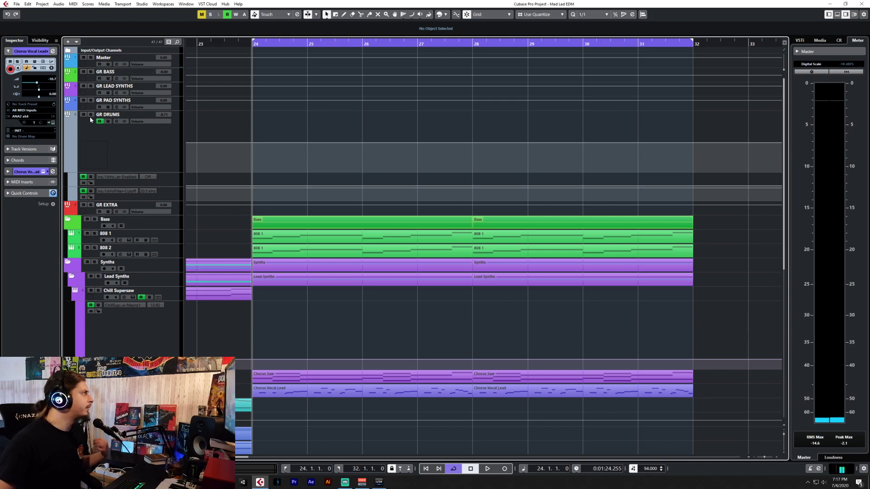
click(138, 136)
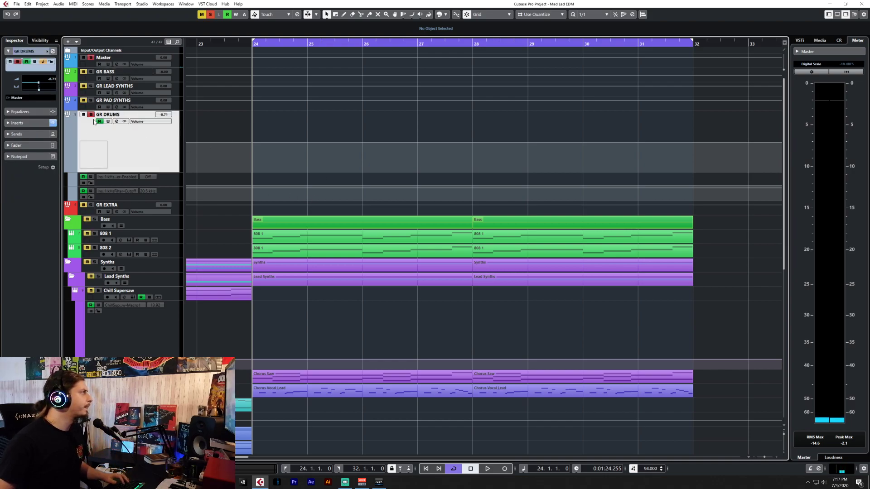
scroll(225, 257, down, 6)
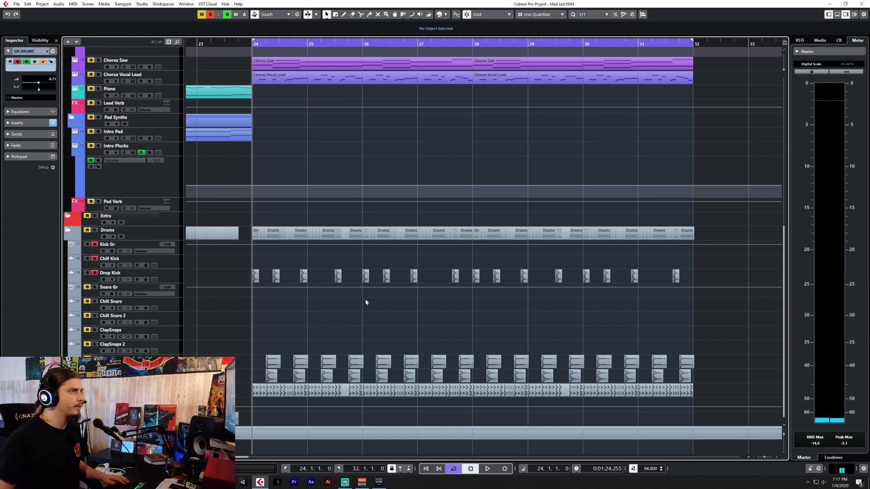
Bypass the Slate Digital insert on the Master channel in the MixConsole and close the mixer.
key(F3)
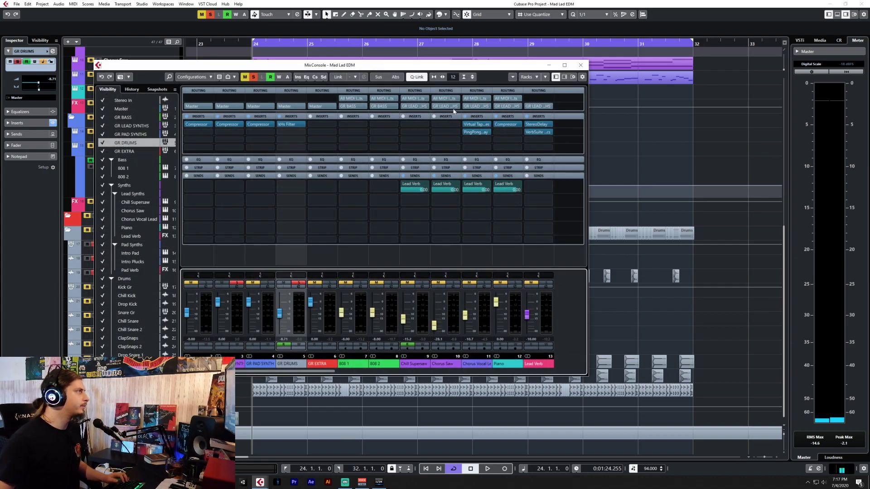
drag(401, 67, 675, 85)
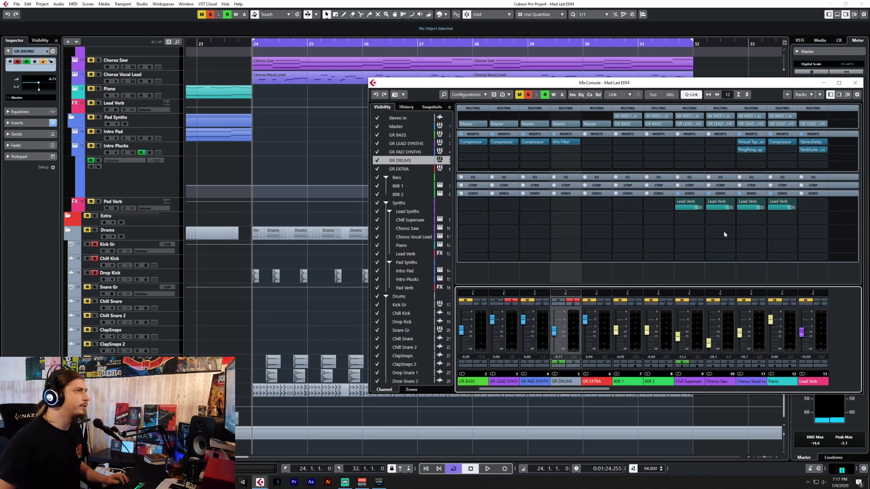
drag(604, 389, 389, 395)
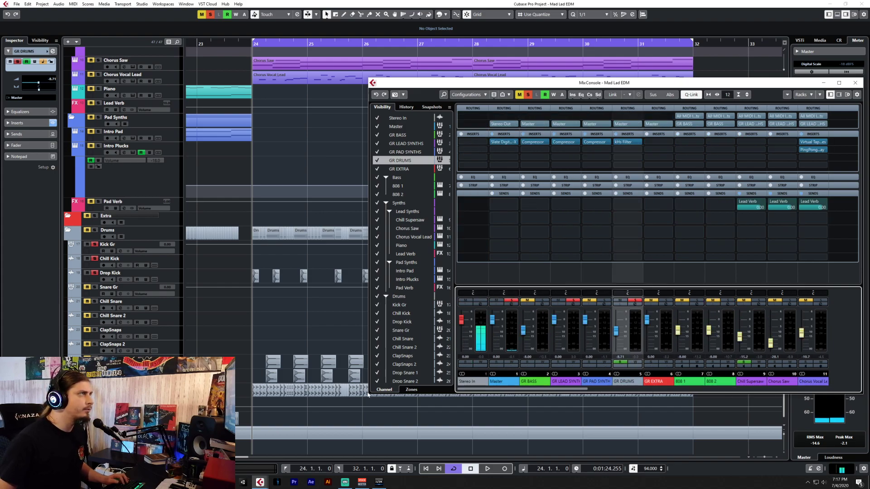
click(494, 142)
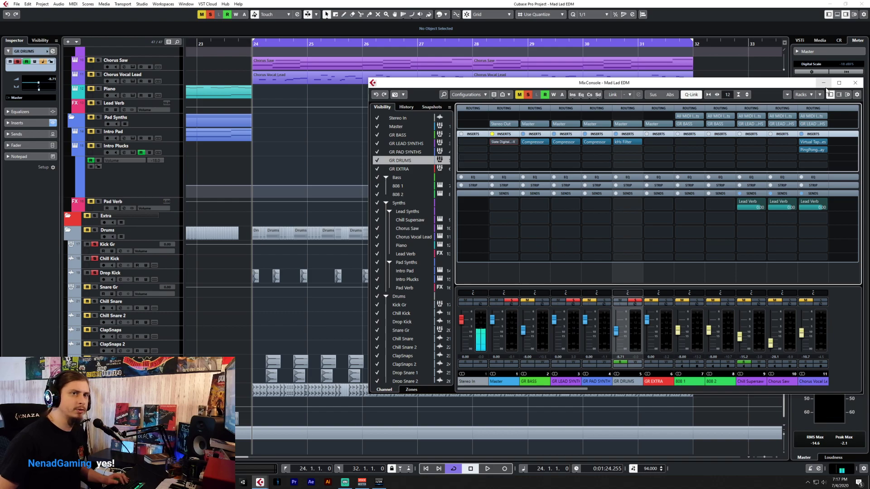
key(F3)
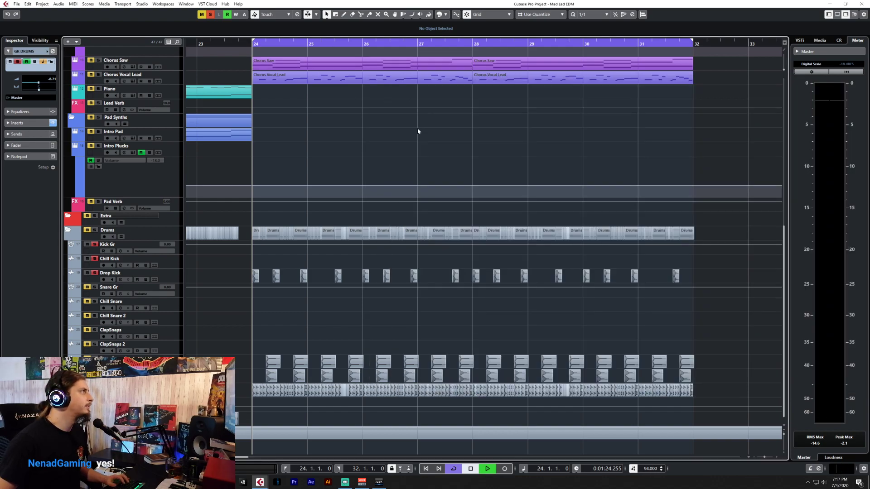
Play the soloed kicks from bar 24 and check their level against the group channels.
key(space)
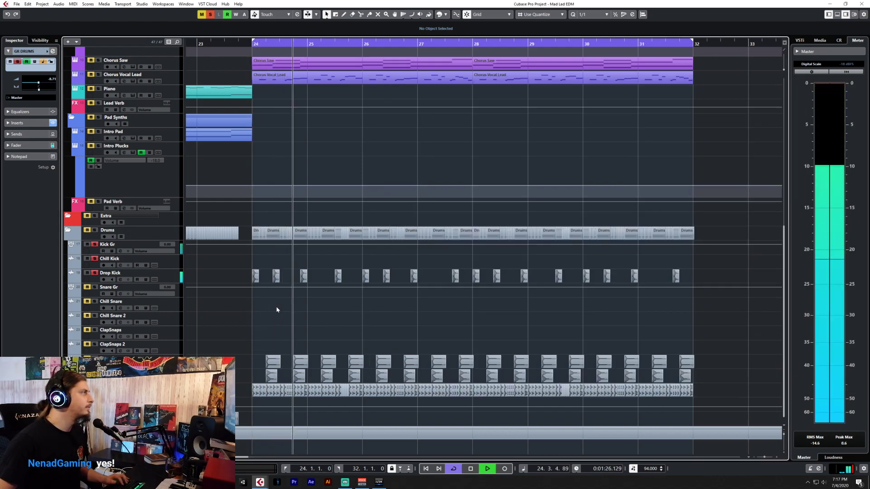
key(space)
scroll(357, 291, up, 7)
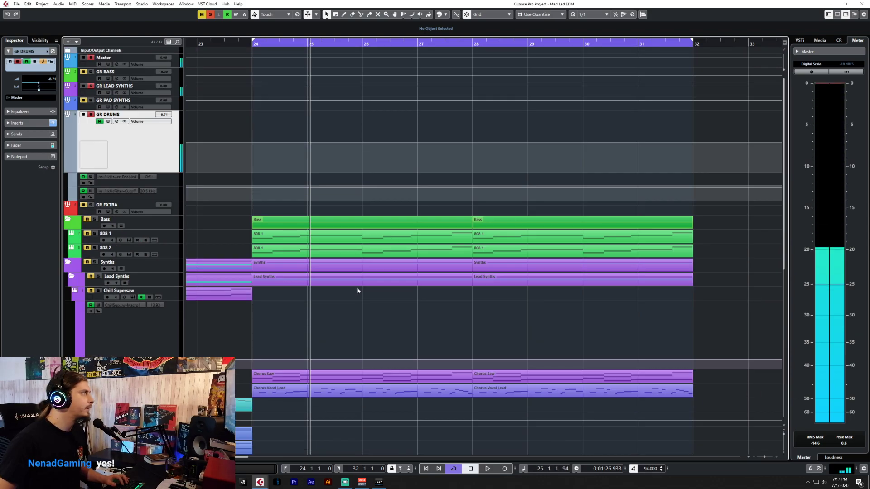
key(space)
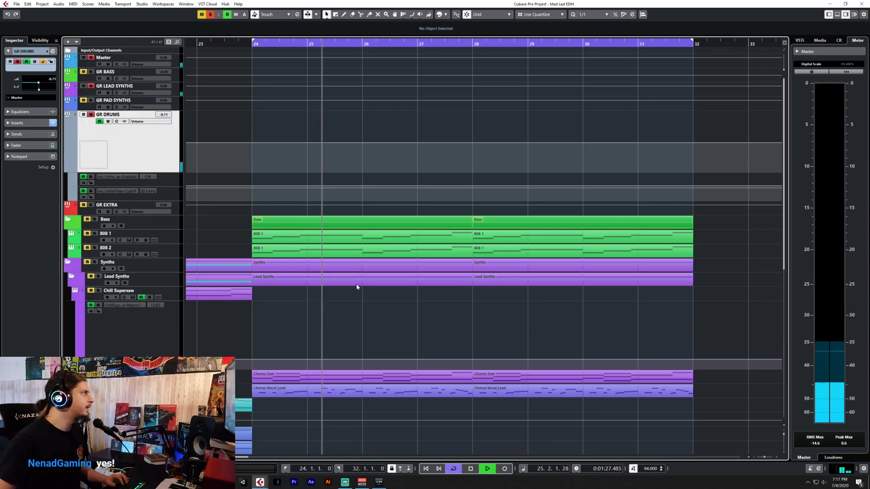
scroll(357, 287, down, 7)
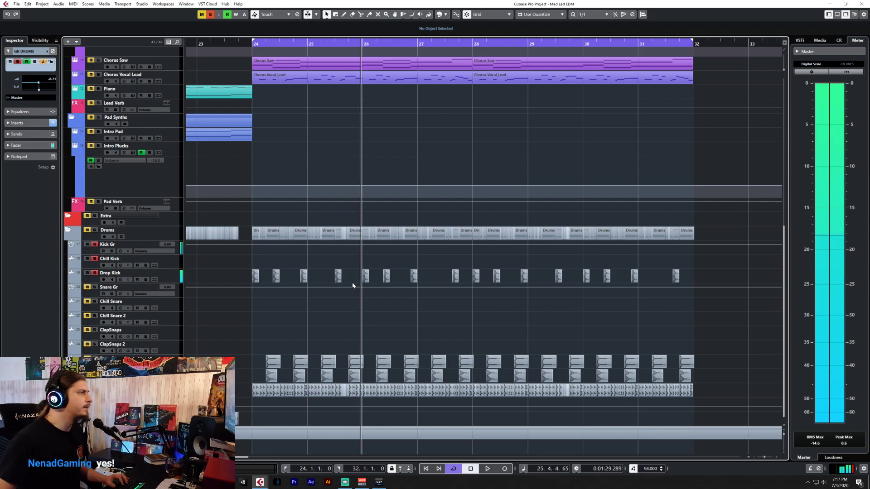
Set the volume of both the Kick Gr group and the Drop Kick track to -4.00.
click(174, 276)
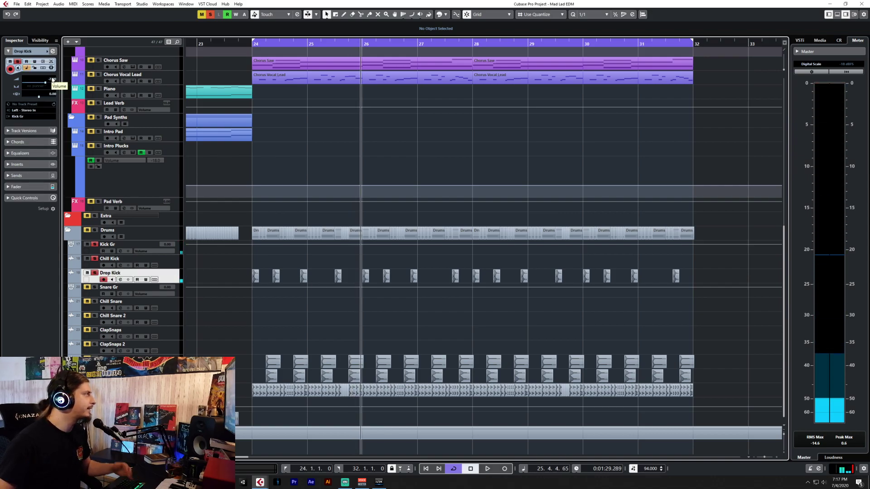
click(179, 247)
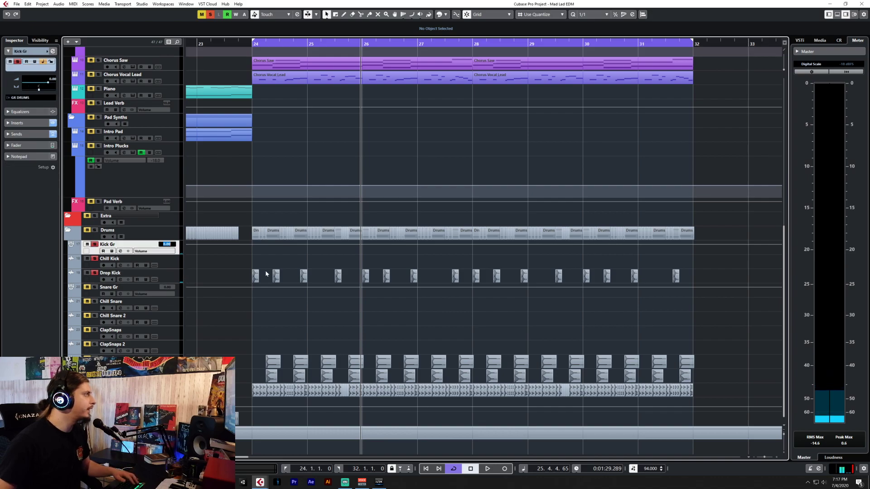
key(Return)
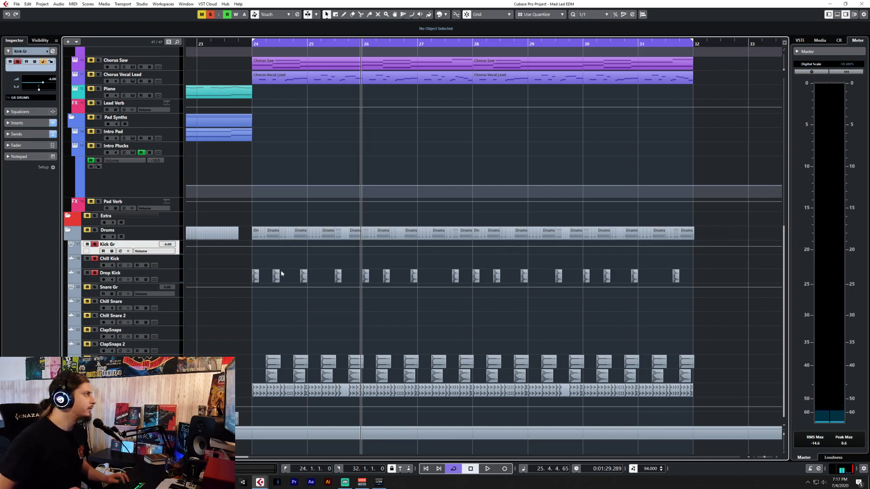
click(181, 276)
double_click(55, 81)
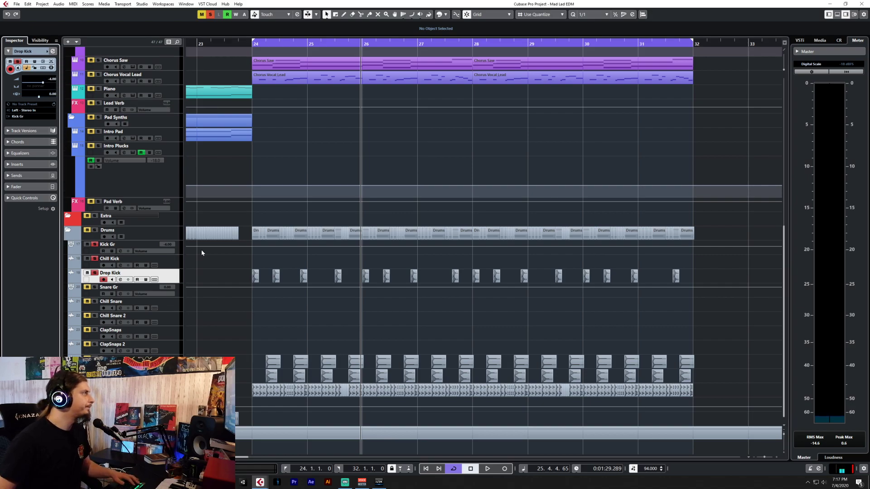
Play the soloed kicks and turn off band 6 in the Frequency equalizer on the Kick Gr channel.
click(180, 252)
key(F3)
key(space)
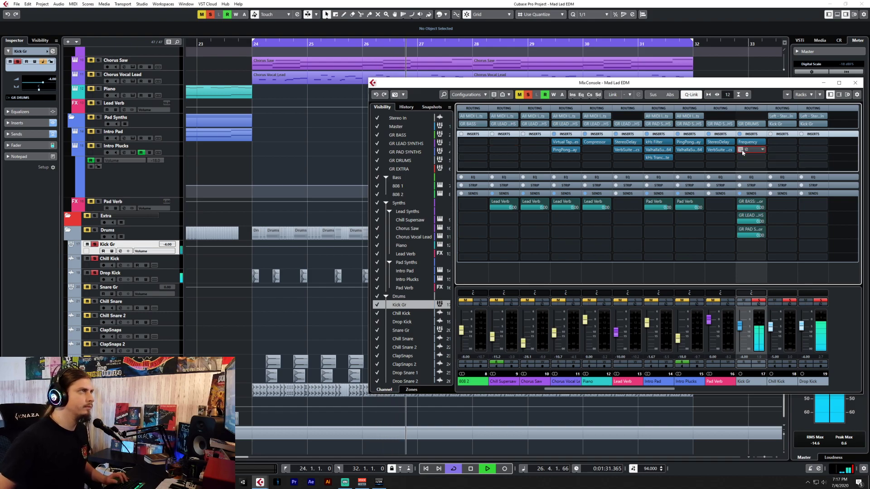
key(F3)
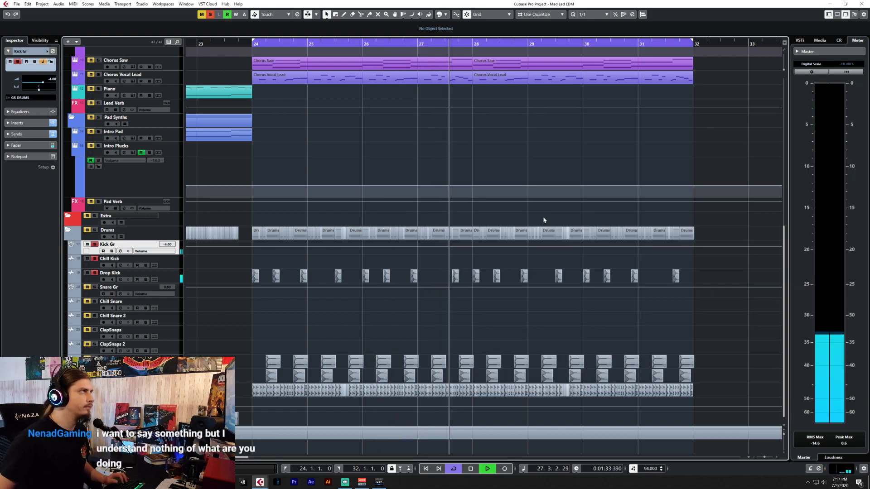
key(F3)
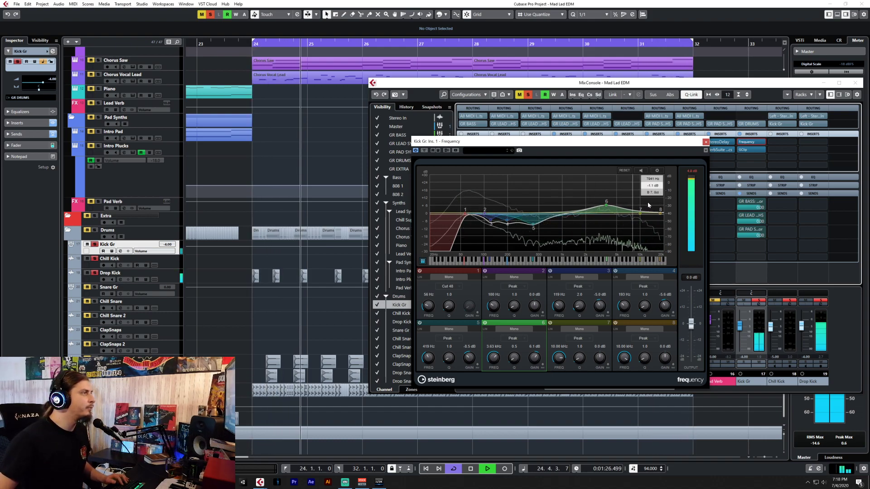
click(485, 323)
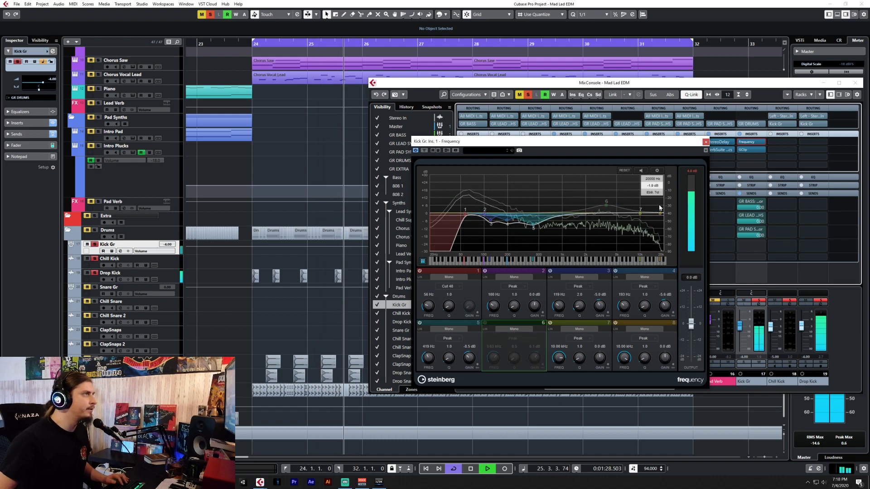
click(706, 142)
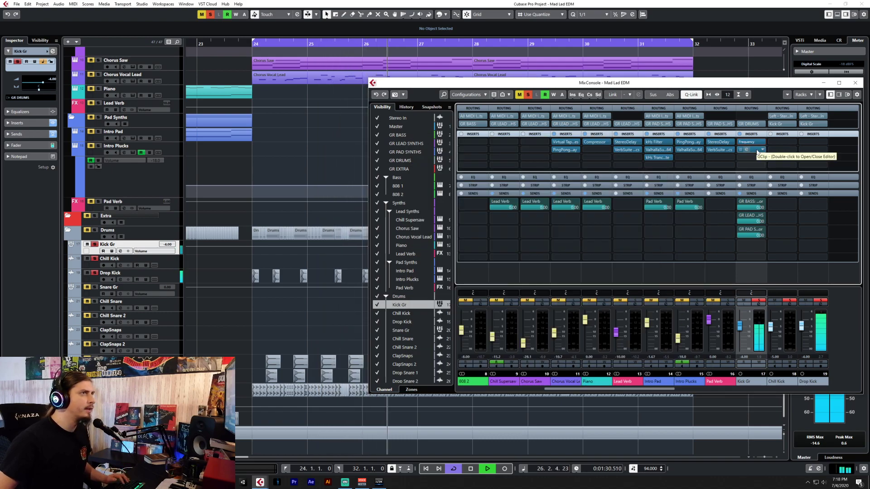
Move GClip down to the fourth insert slot on the Kick Gr channel and load Virtual Mix Rack into the second slot.
drag(756, 152, 757, 155)
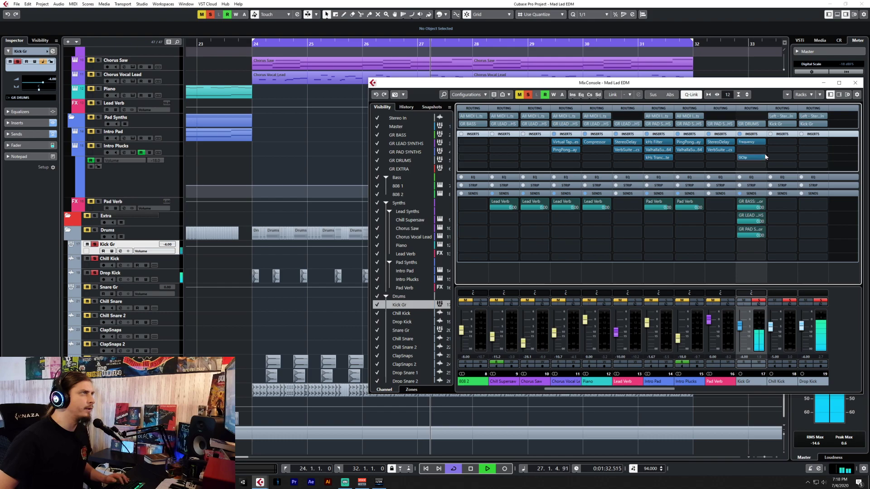
click(765, 158)
click(751, 148)
drag(751, 158, 745, 165)
click(755, 151)
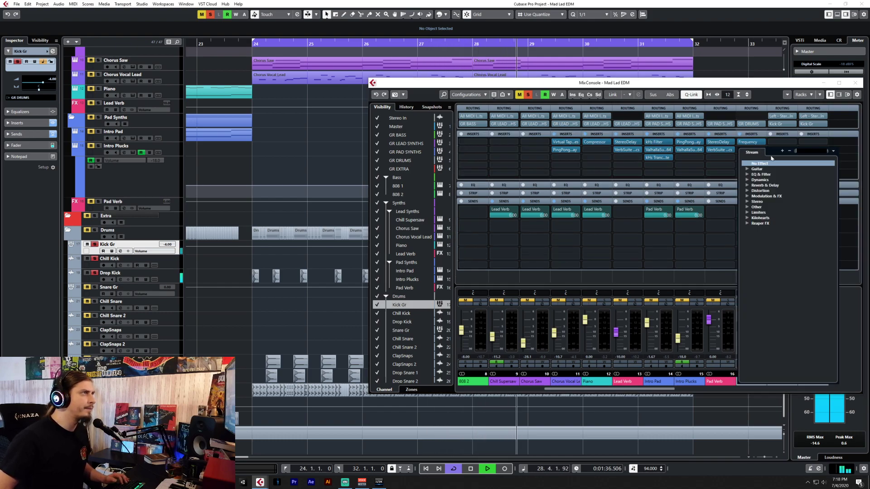
text(virtual)
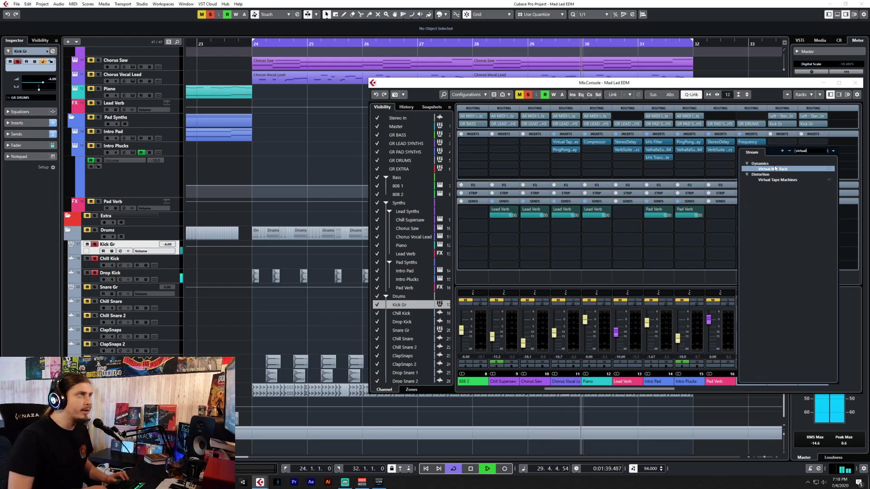
click(775, 169)
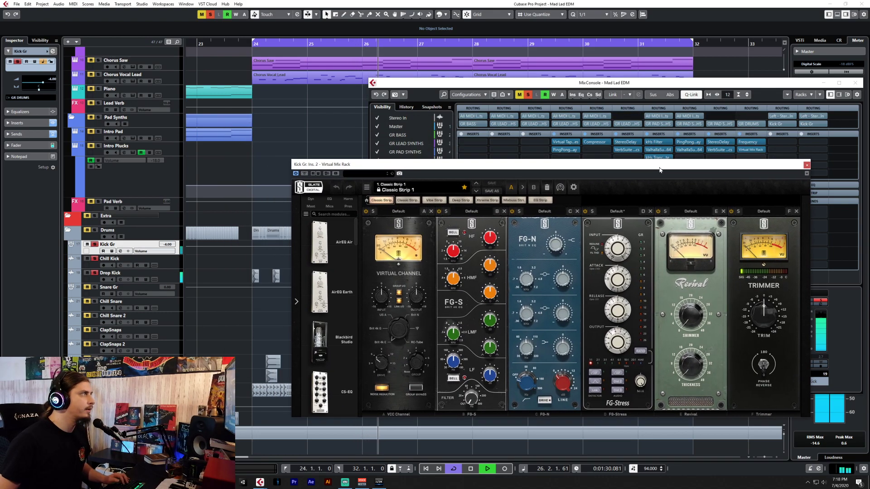
Clear all modules from the Virtual Mix Rack and load the FG-N equalizer into its first slot.
click(548, 188)
click(584, 5)
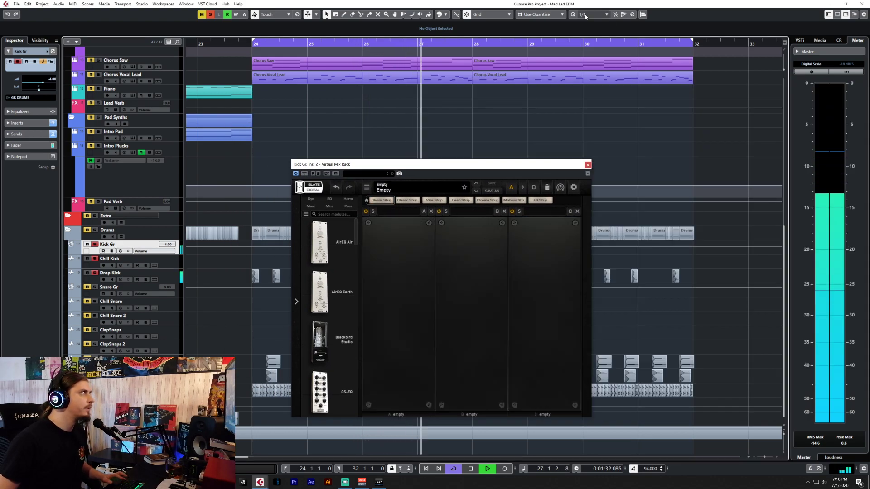
drag(462, 166, 602, 147)
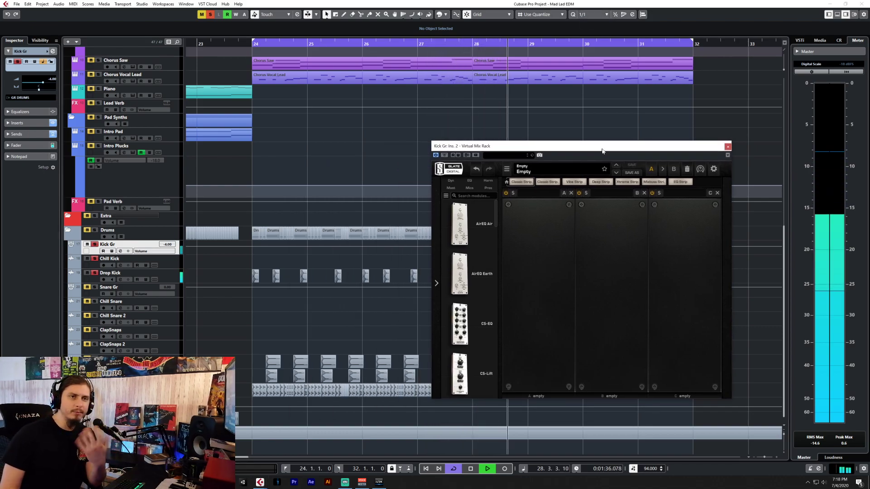
scroll(475, 275, down, 10)
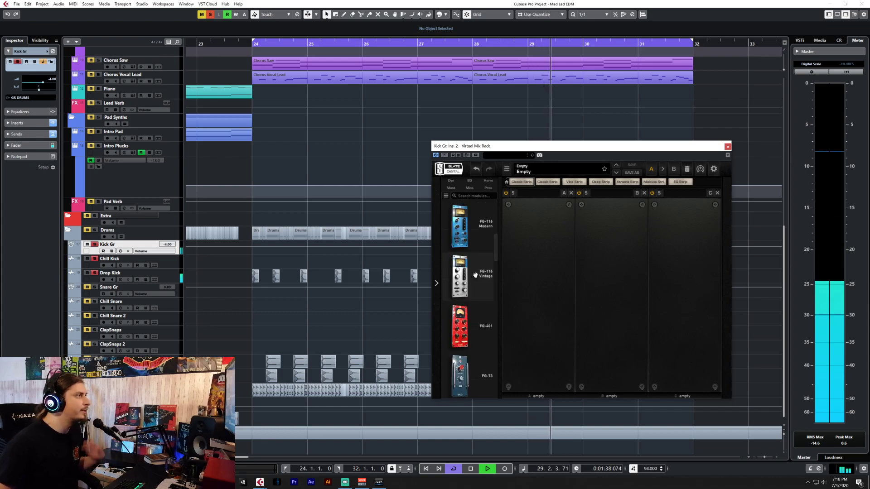
scroll(475, 275, down, 5)
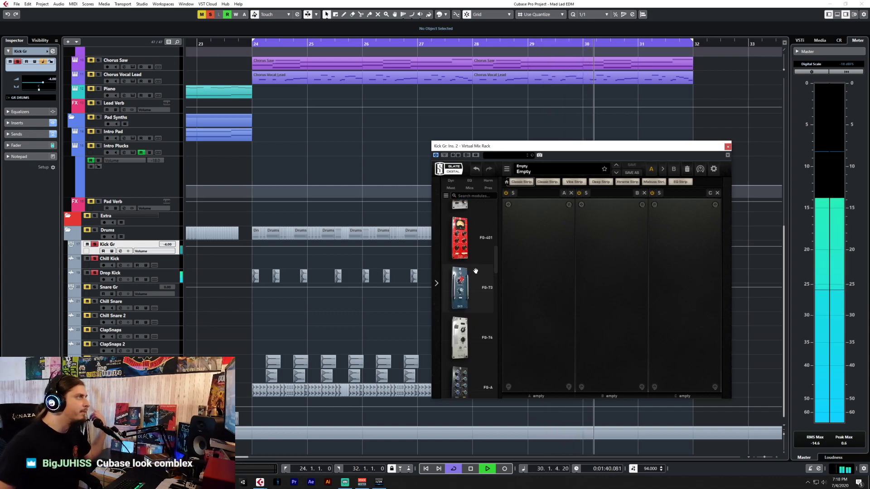
scroll(476, 272, down, 2)
drag(475, 271, 534, 280)
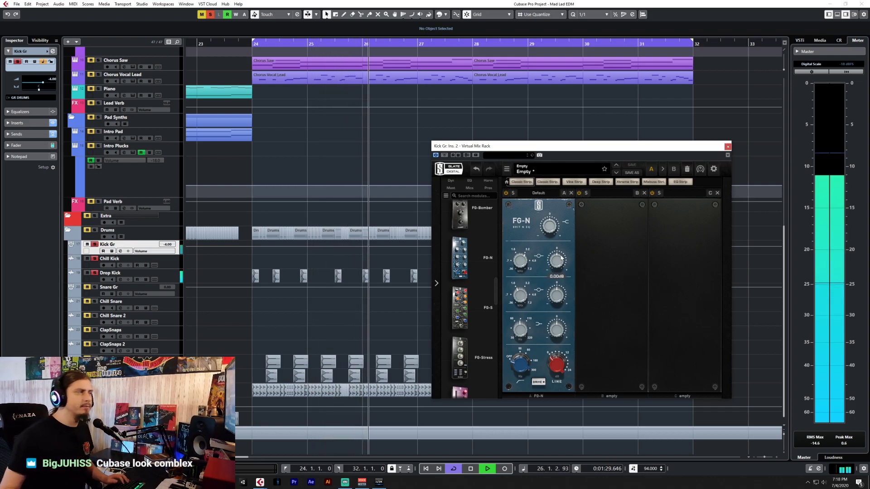
Adjust the FG-N's high-shelf gain and the frequency and gain of its low band while the kicks play.
drag(562, 222, 572, 168)
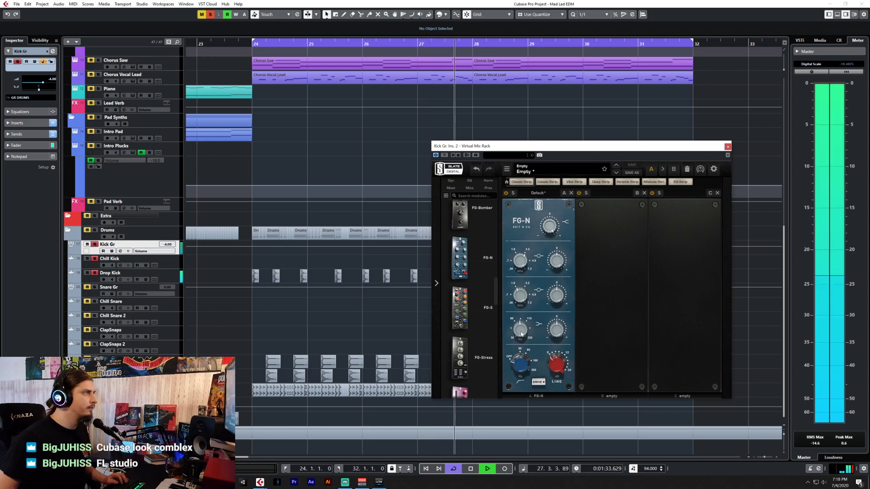
drag(520, 333, 521, 327)
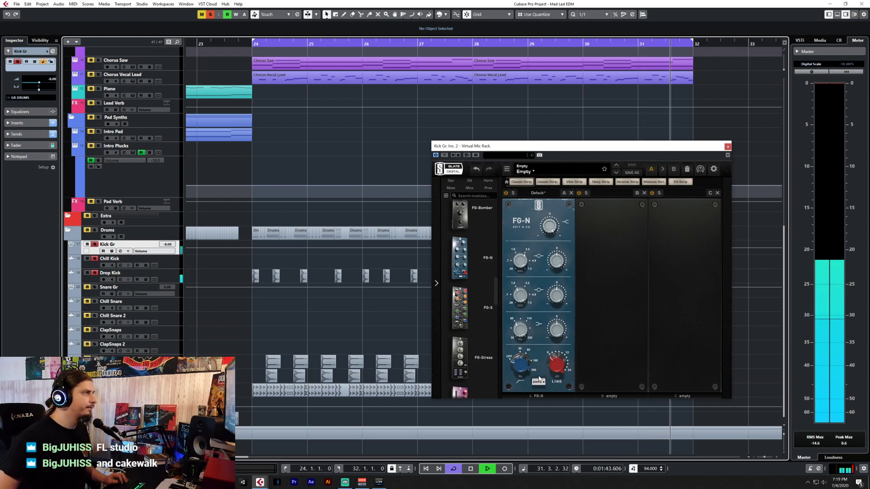
drag(557, 335, 556, 327)
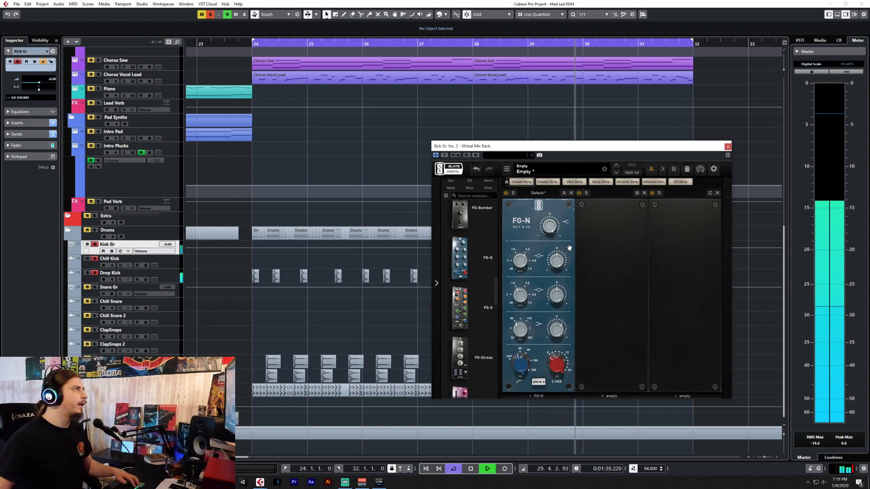
In Kick Gr's Frequency equalizer, set the low cut to 53 Hz, move band 3 to 108 Hz and deepen band 5's cut near 423 Hz.
key(F3)
drag(629, 84, 332, 49)
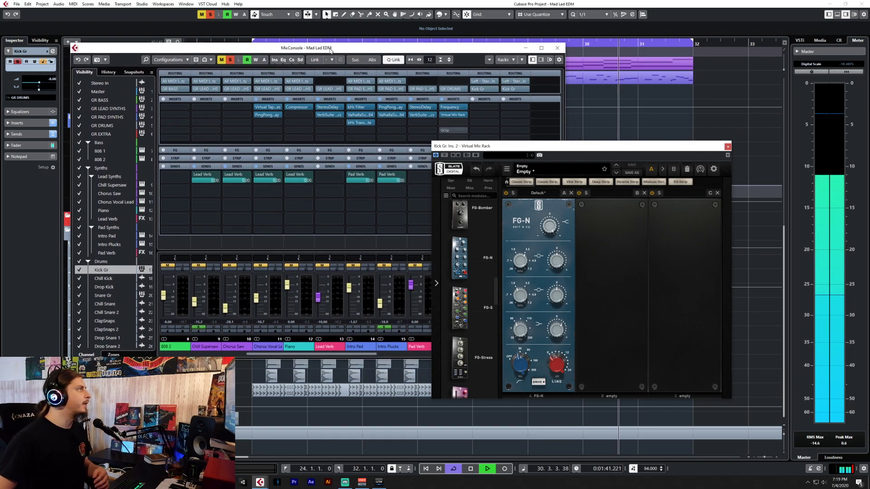
drag(512, 148, 587, 176)
click(443, 107)
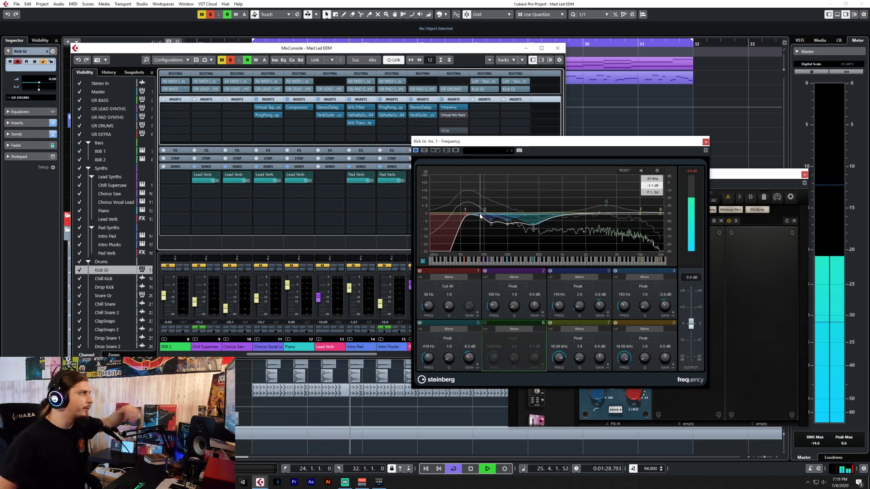
drag(466, 217, 464, 216)
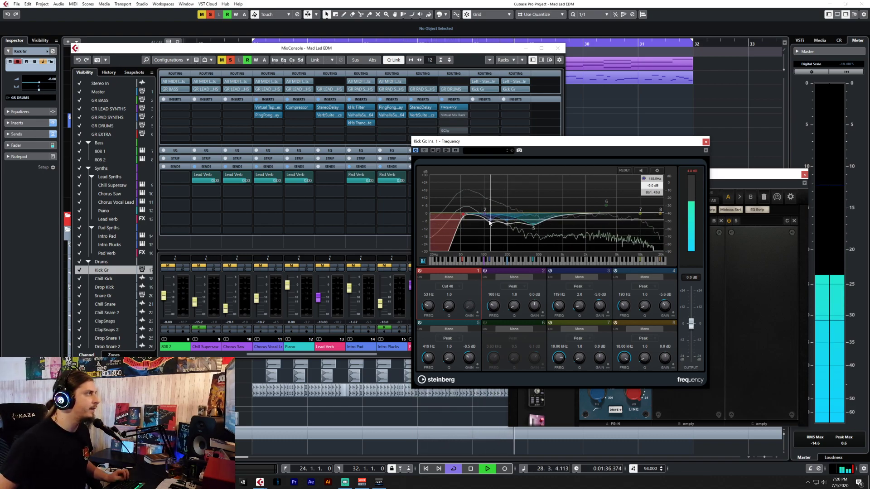
drag(490, 223, 487, 221)
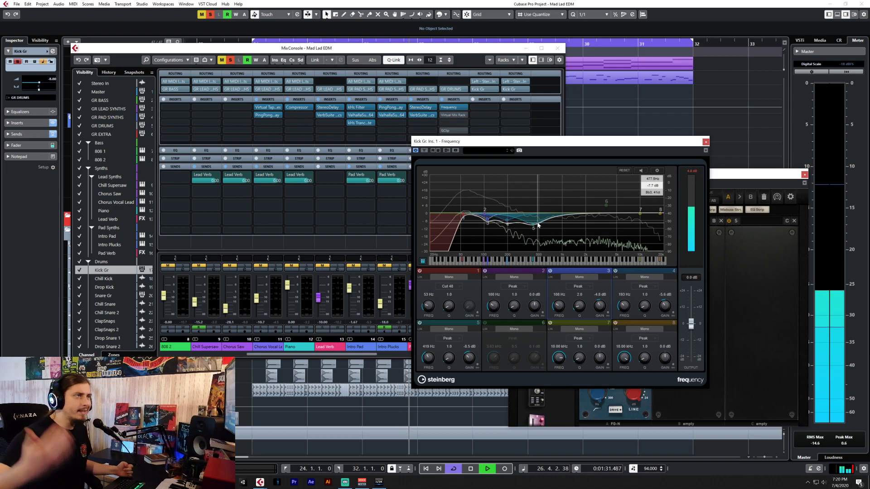
drag(534, 228, 534, 234)
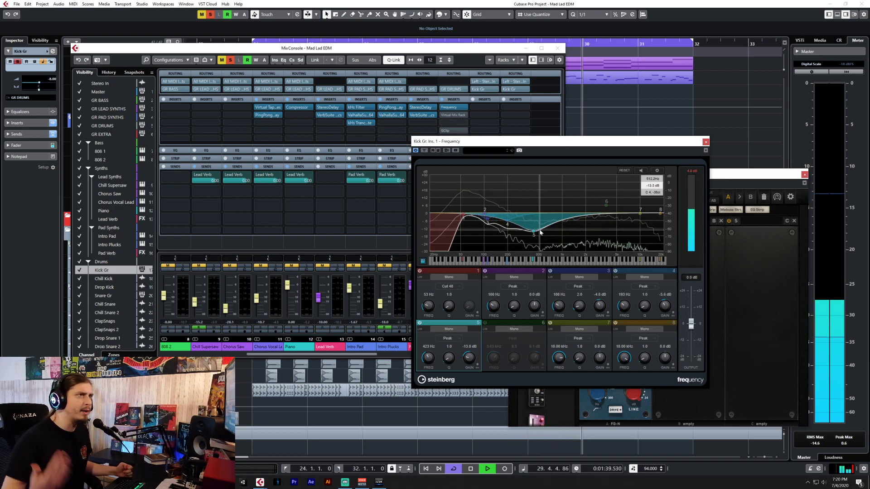
click(706, 142)
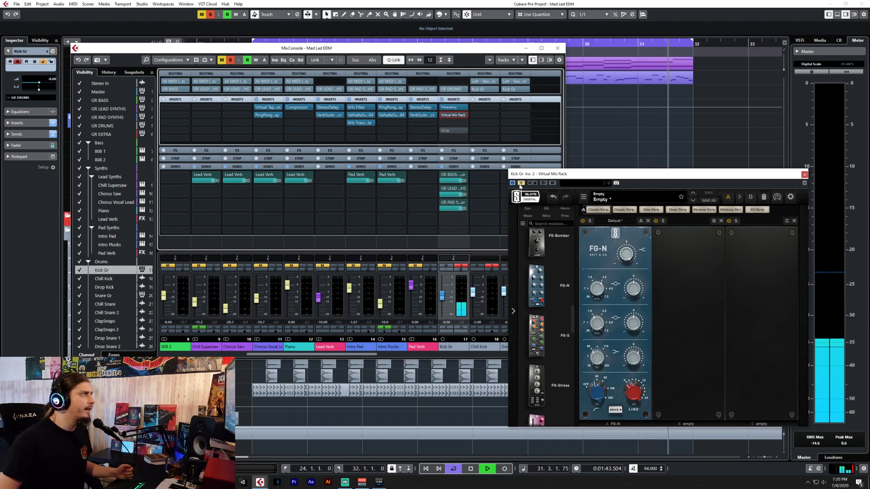
Reactivate the Virtual Mix Rack, load the FG-401 compressor into its second slot and adjust its threshold and makeup gain.
click(521, 184)
drag(628, 174, 568, 161)
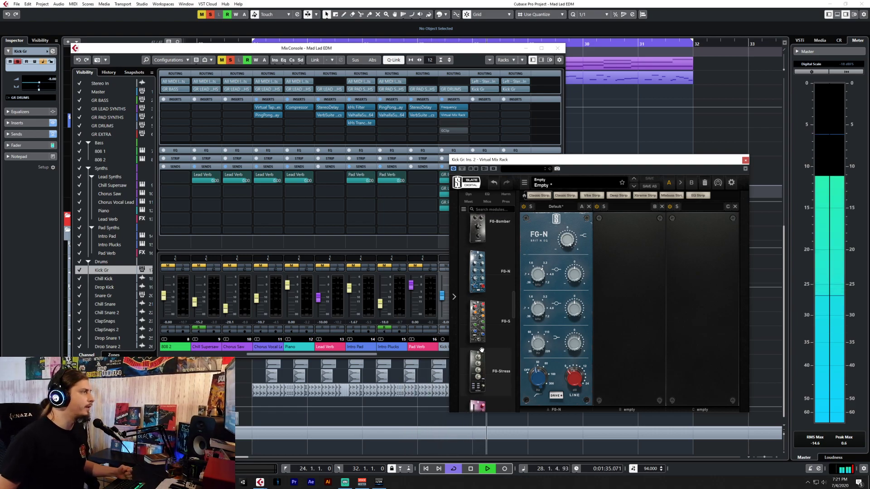
scroll(479, 318, down, 5)
scroll(470, 329, down, 2)
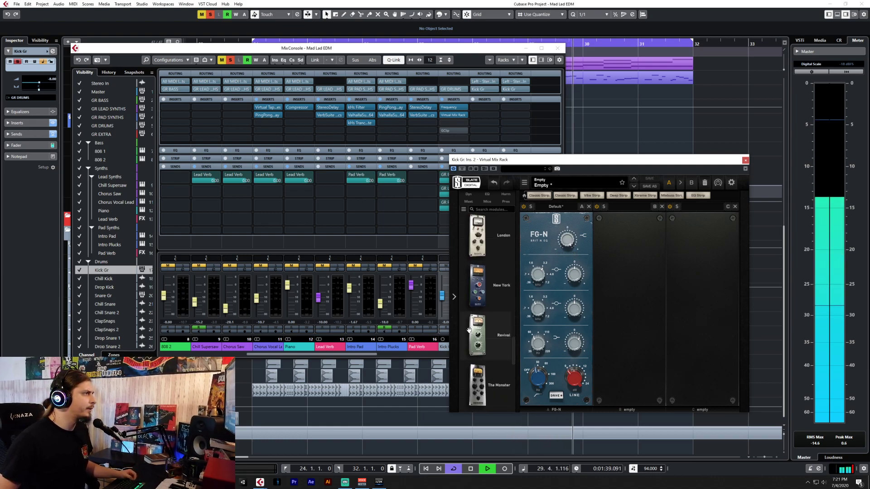
scroll(471, 324, up, 5)
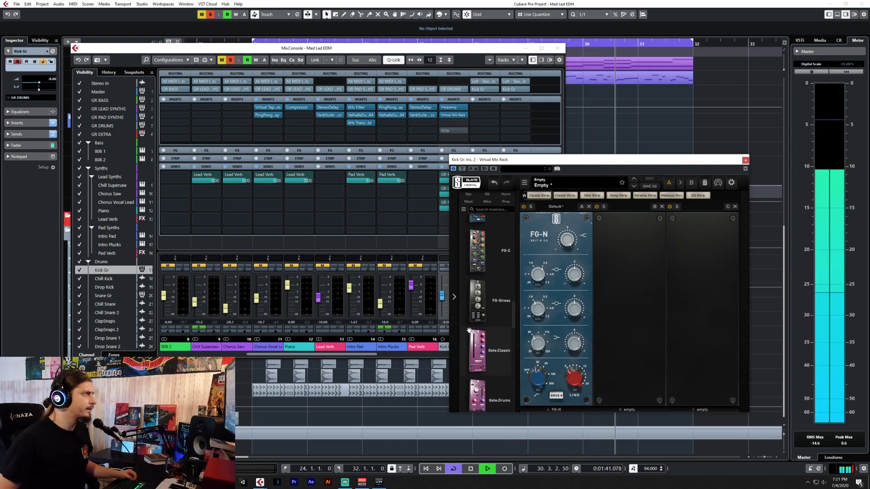
scroll(481, 317, up, 4)
scroll(485, 331, up, 3)
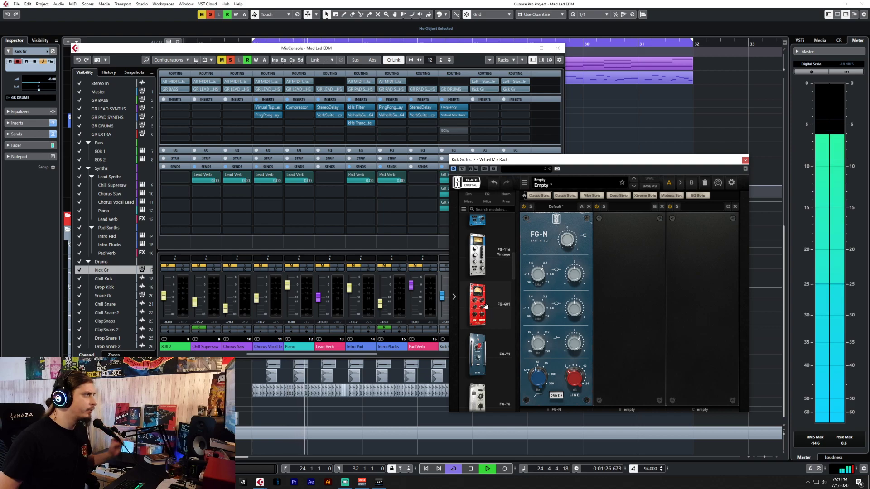
drag(655, 295, 653, 297)
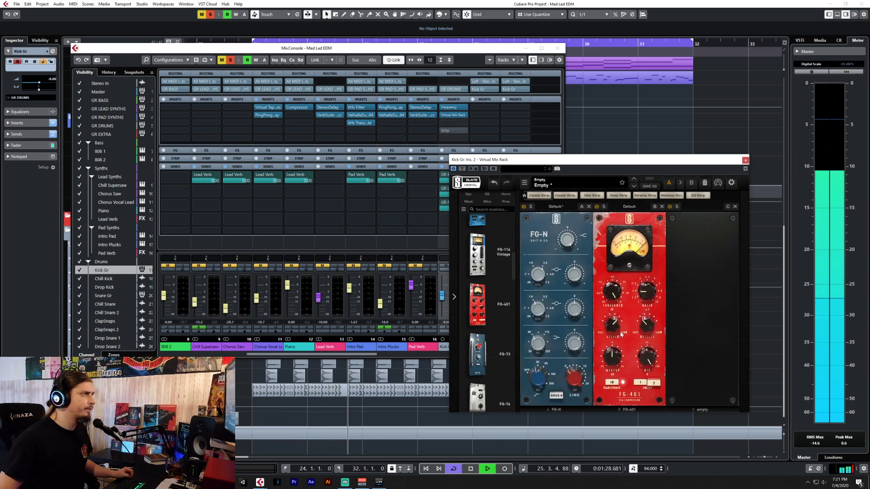
mouse_move(617, 300)
mouse_down()
mouse_move(614, 320)
mouse_move(615, 313)
mouse_up()
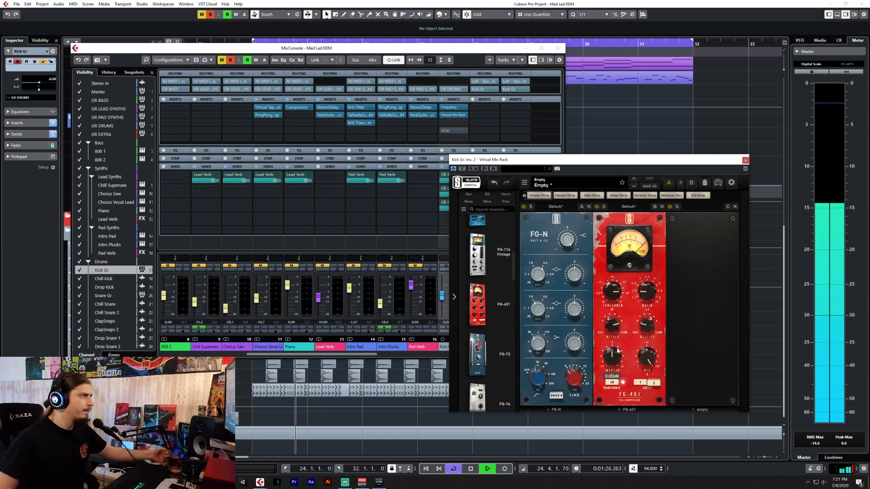
drag(615, 360, 617, 354)
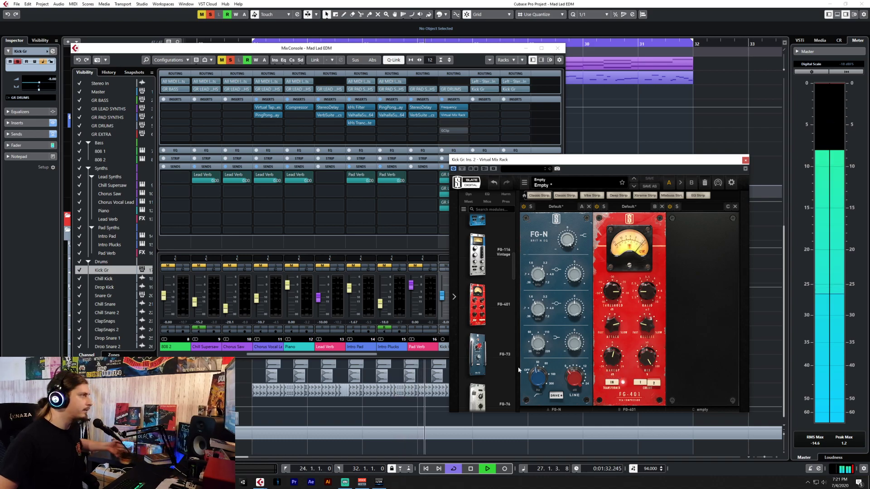
Load The Monster into the Virtual Mix Rack's third slot and apply its Big Kick preset.
scroll(487, 367, down, 4)
scroll(487, 367, down, 2)
mouse_move(487, 367)
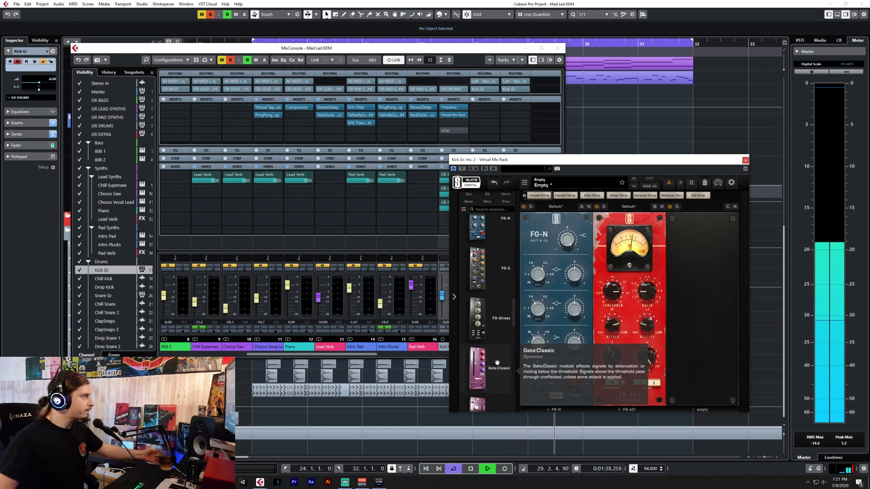
scroll(497, 361, up, 2)
scroll(498, 361, down, 6)
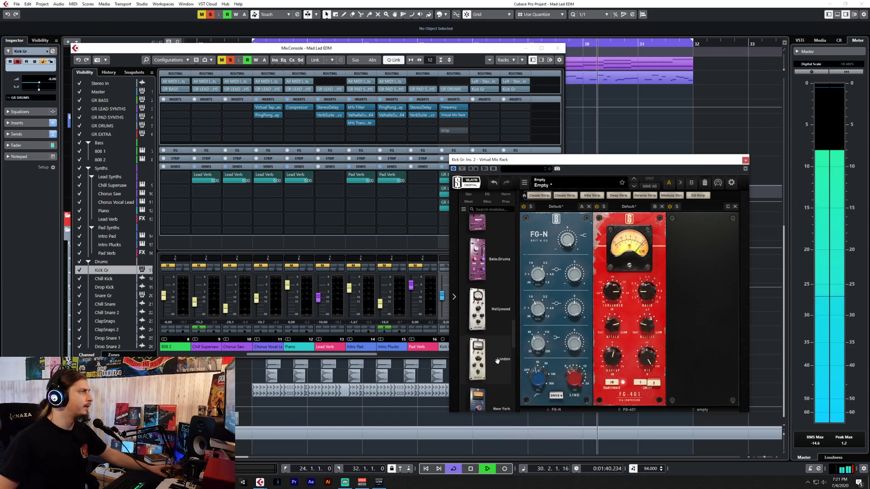
scroll(497, 357, down, 2)
drag(495, 279, 723, 286)
click(703, 206)
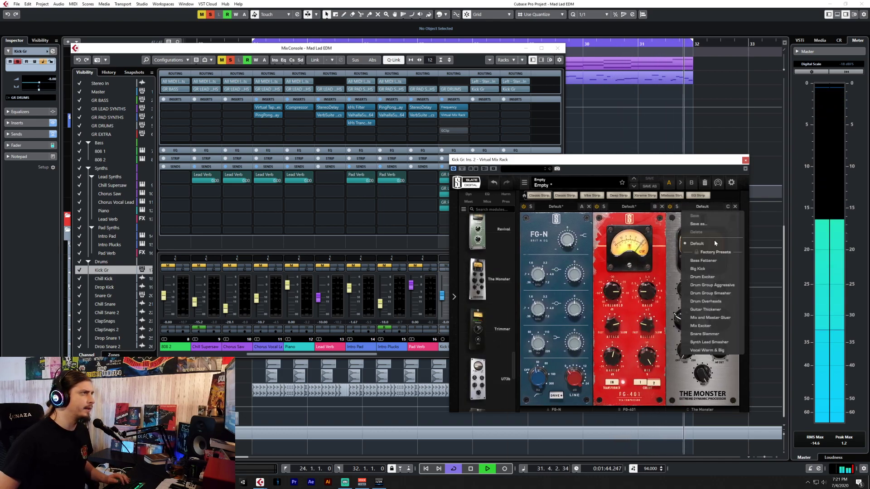
click(707, 269)
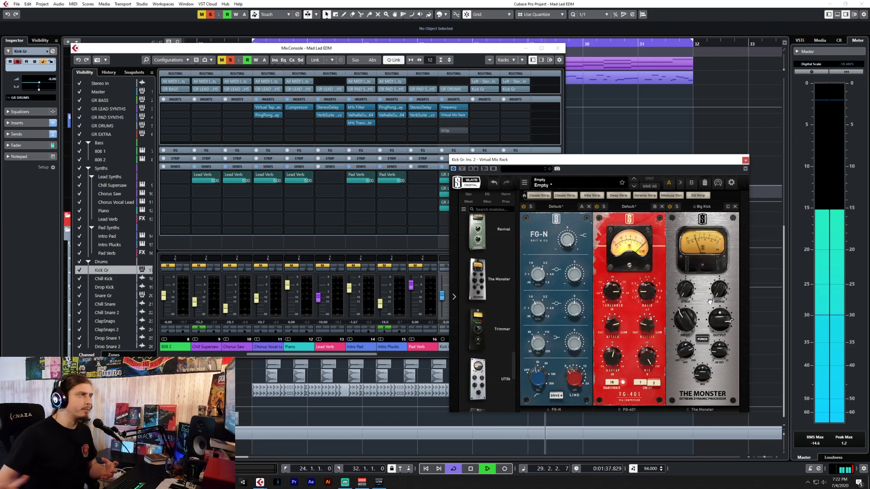
Close the Virtual Mix Rack and load kHs Transient Shaper into Kick Gr's third insert slot.
click(745, 160)
drag(453, 115, 458, 130)
click(458, 131)
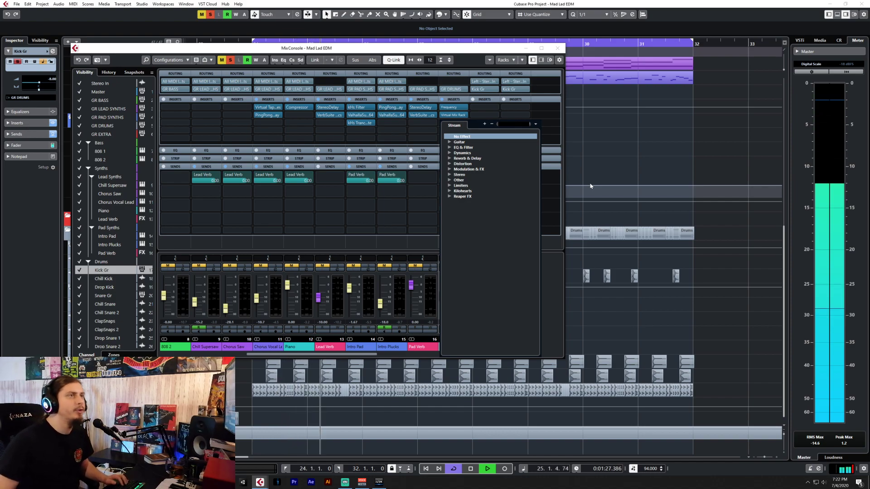
text(tran)
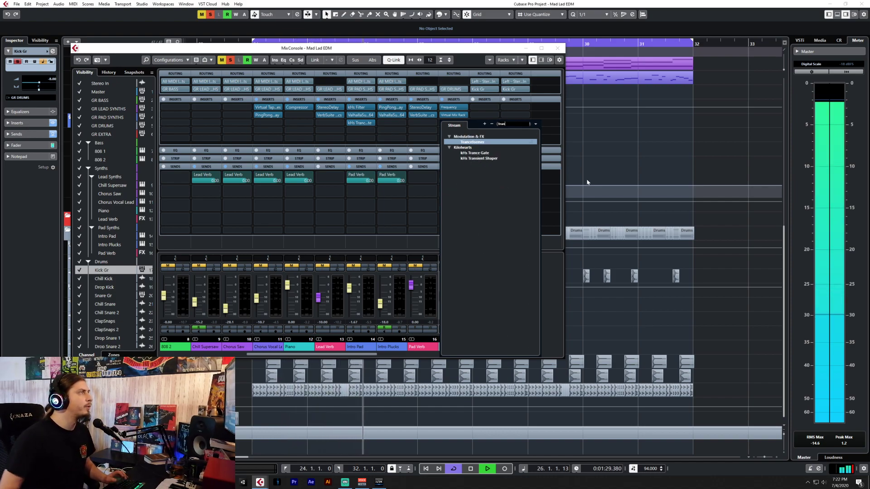
click(508, 159)
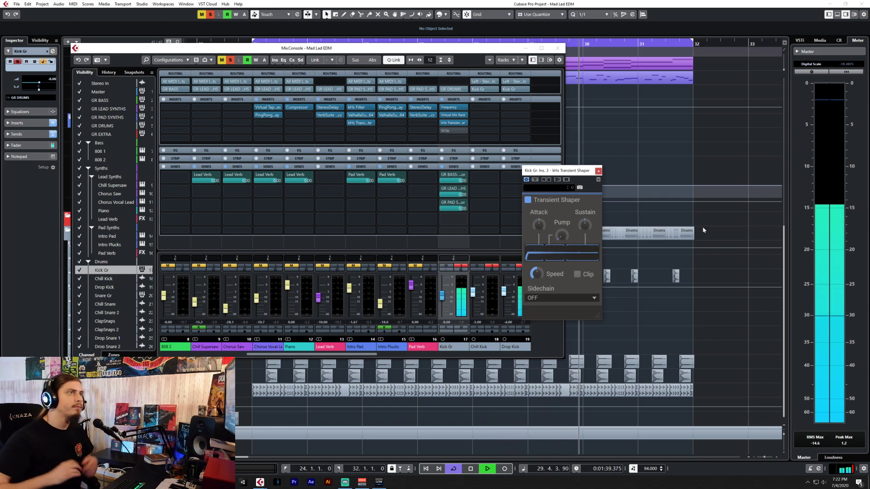
Raise the Transient Shaper's Sustain and adjust its Pump amount while the kicks play.
mouse_move(562, 236)
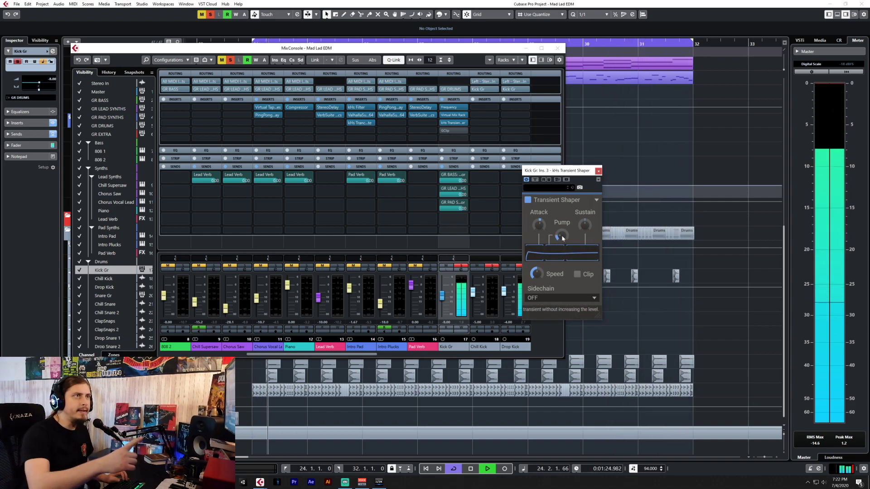
drag(584, 225, 585, 213)
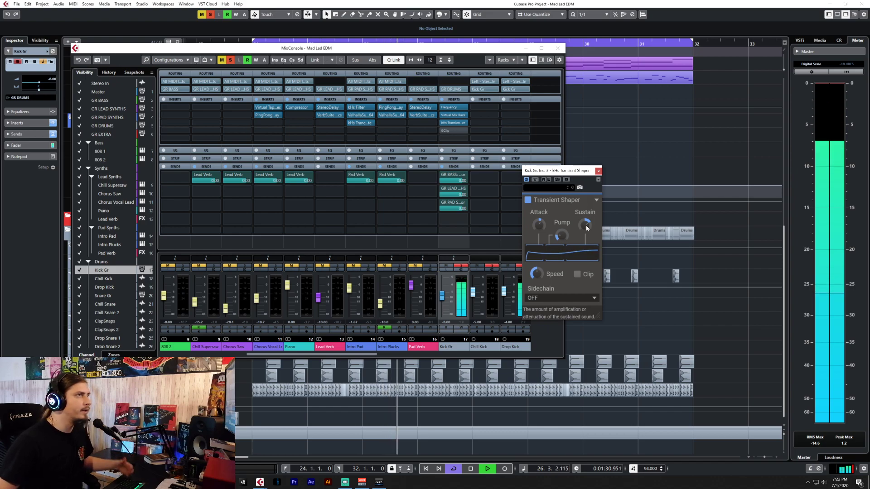
mouse_move(565, 234)
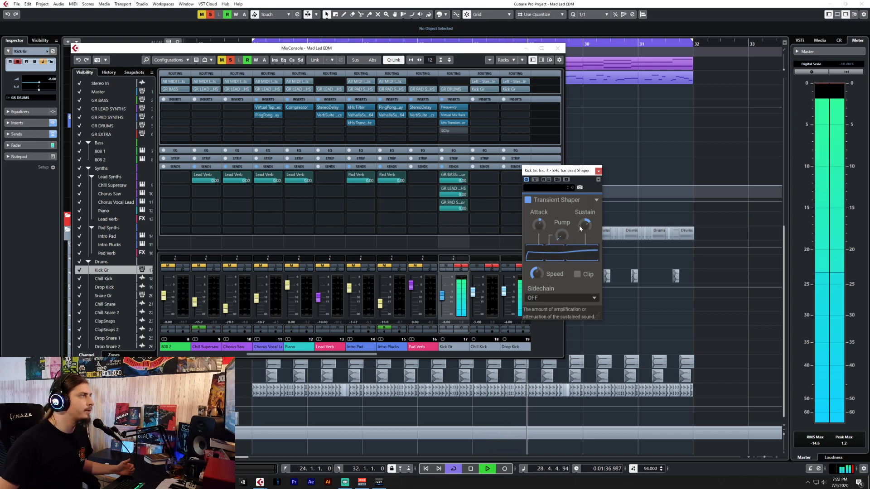
Set the Transient Shaper's Sustain to 19 % and close the plug-in.
drag(585, 225, 585, 230)
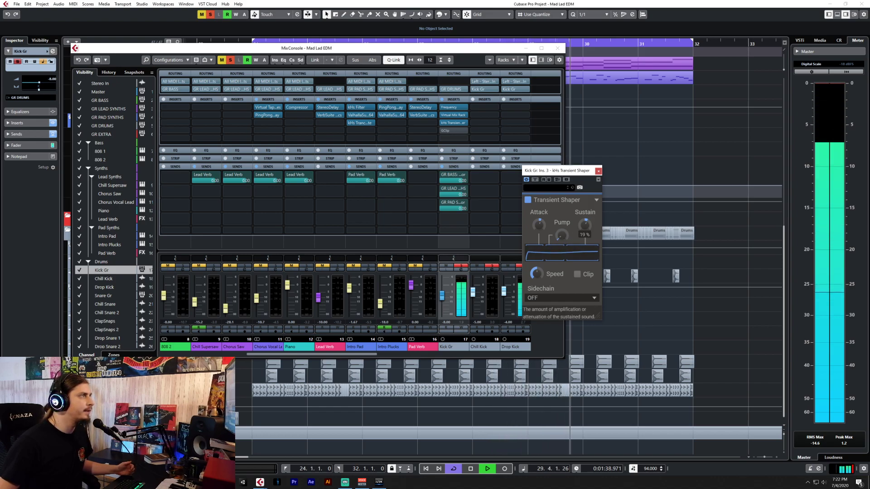
click(598, 171)
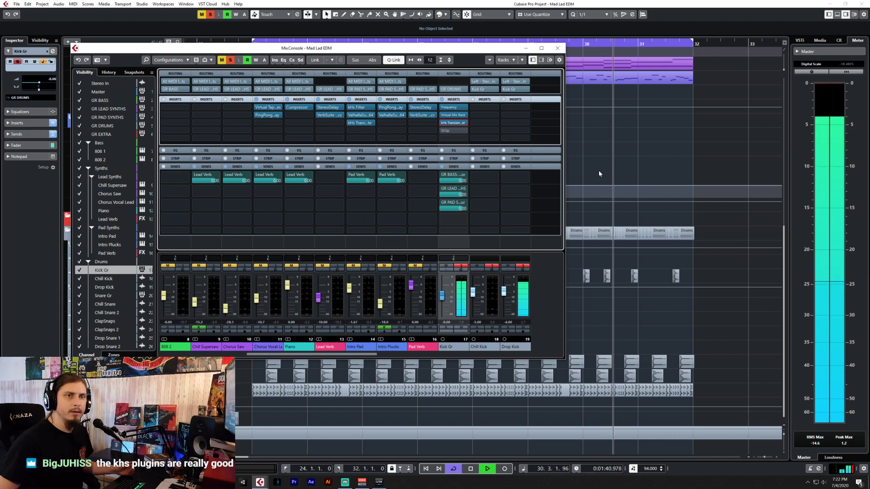
Insert kHs Distortion between the Transient Shaper and GClip on Kick Gr, lower its Mix amount and close it.
click(458, 133)
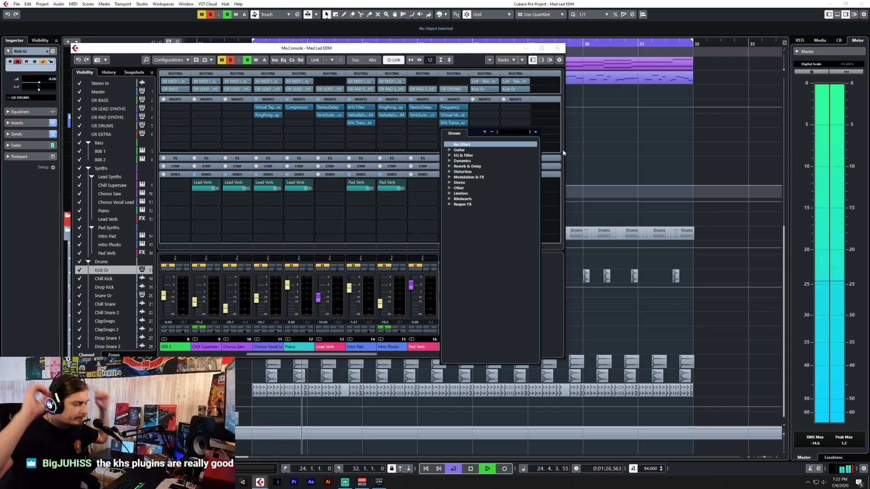
text(clip)
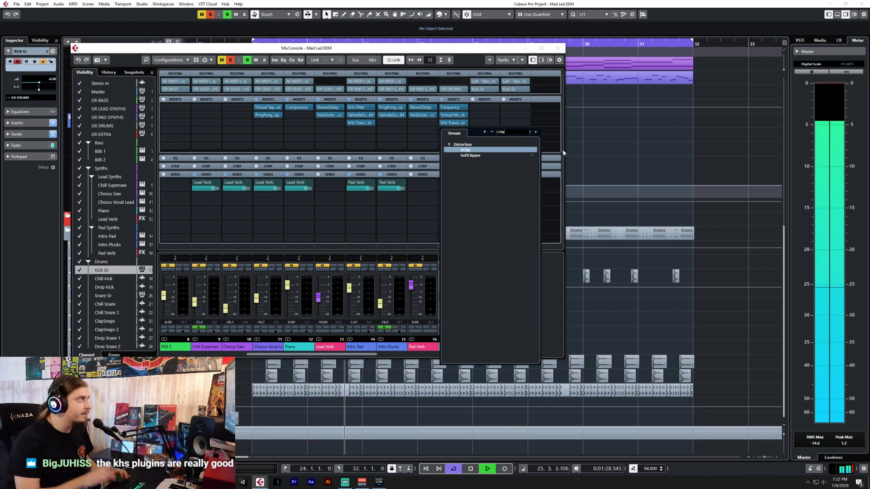
key(BackSpace)
key(BackSpace)
key(BackSpace)
key(BackSpace)
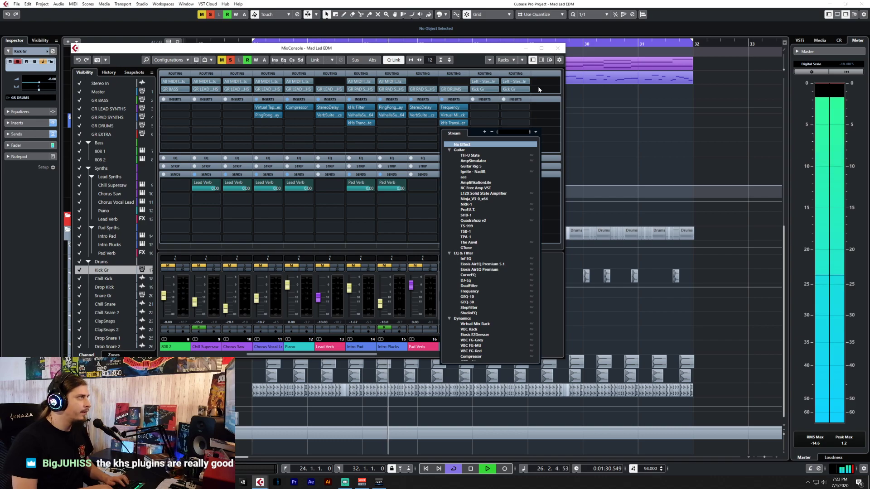
text(dist)
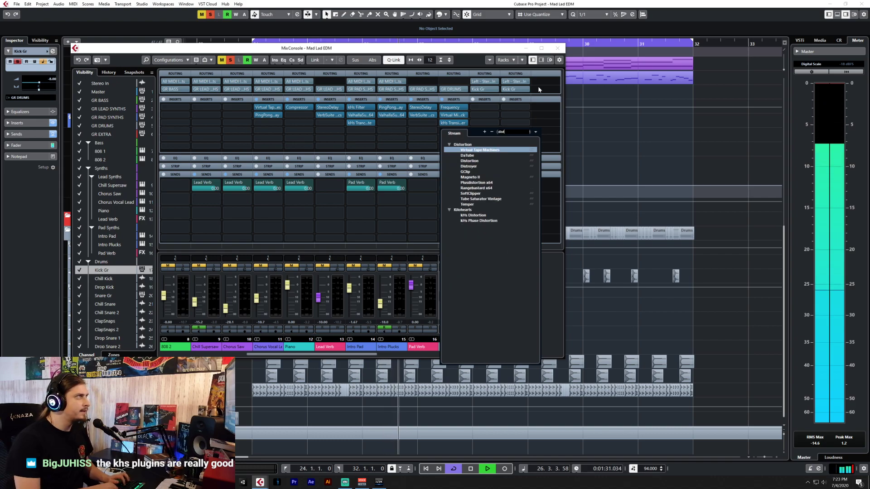
click(473, 216)
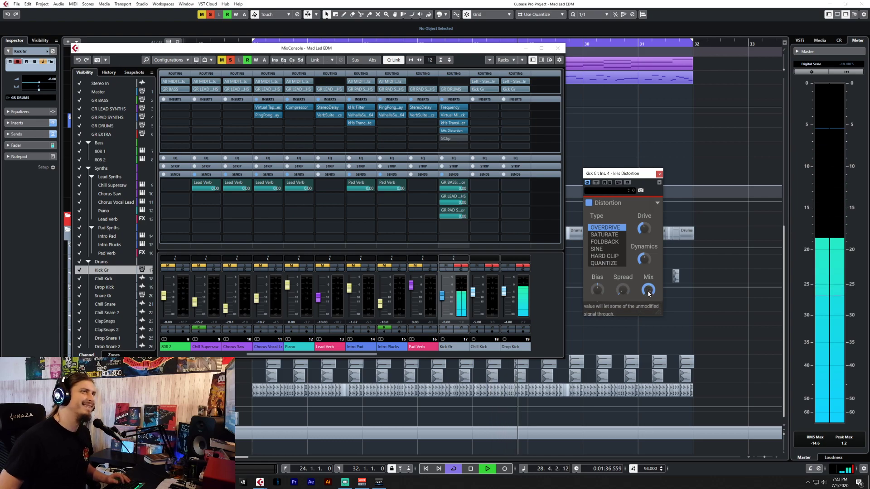
drag(648, 294, 648, 348)
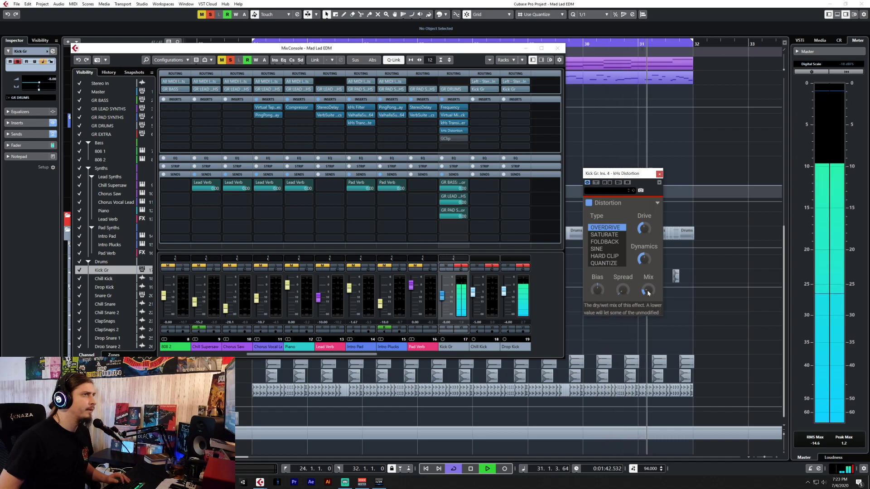
click(660, 174)
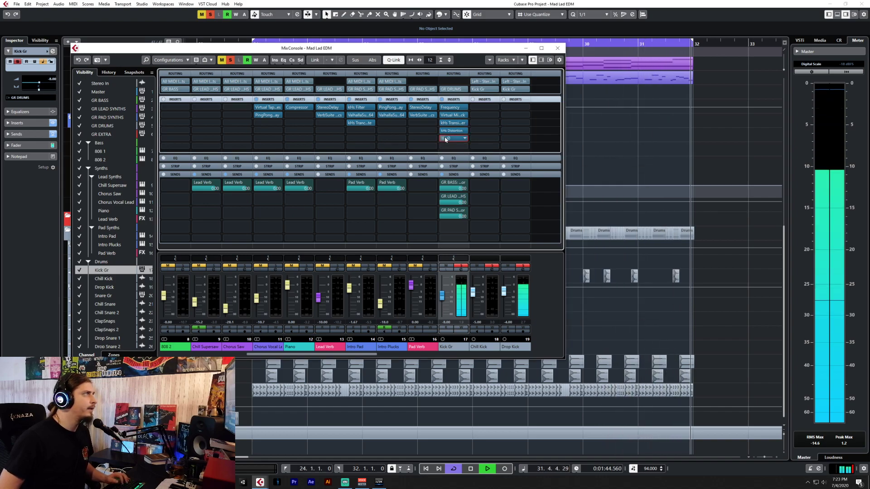
Reactivate GClip on Kick Gr, set its Clip to 96 %, enable 2x oversampling and close it.
click(449, 138)
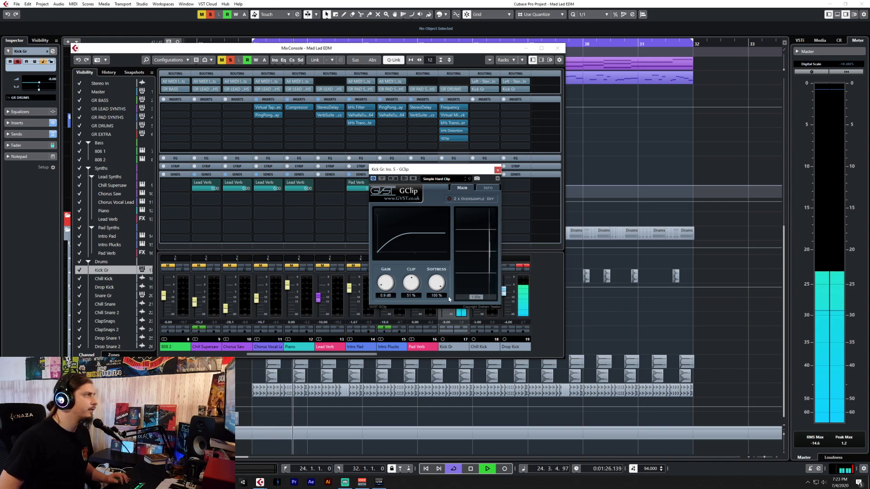
drag(412, 286, 415, 265)
click(449, 199)
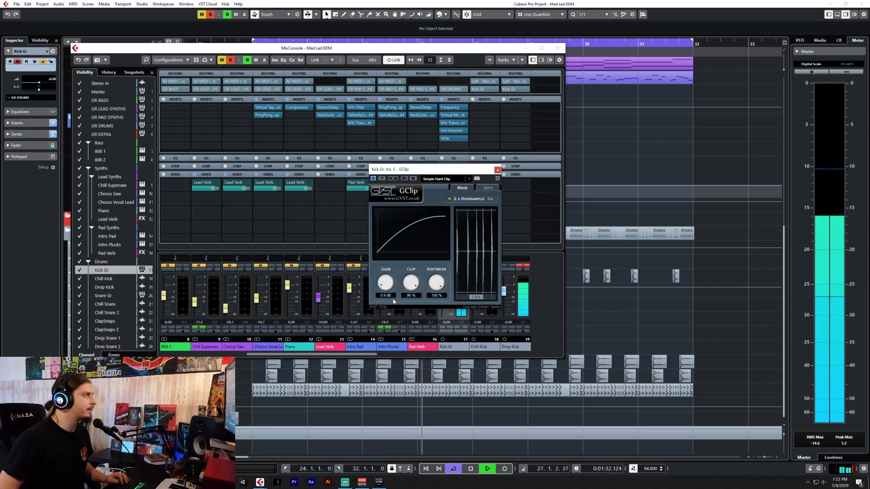
click(497, 170)
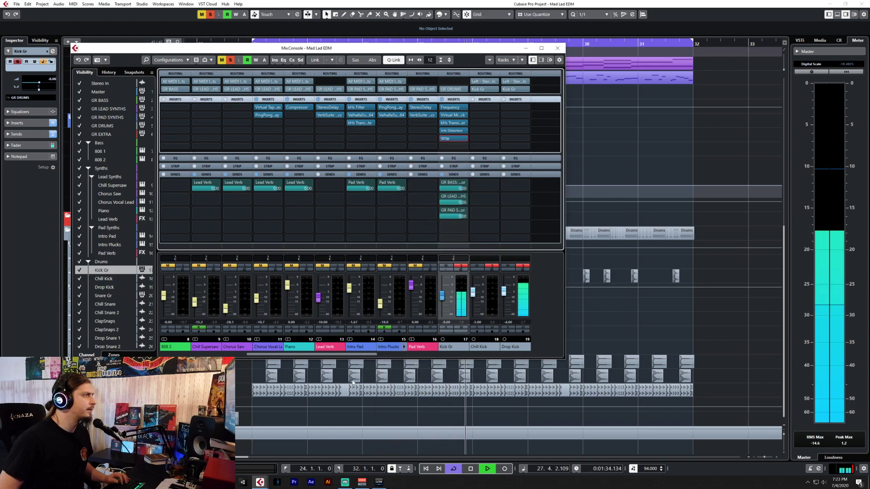
Move the MixConsole aside, unsolo Kick Gr and close the console to hear the full mix.
drag(388, 48, 661, 77)
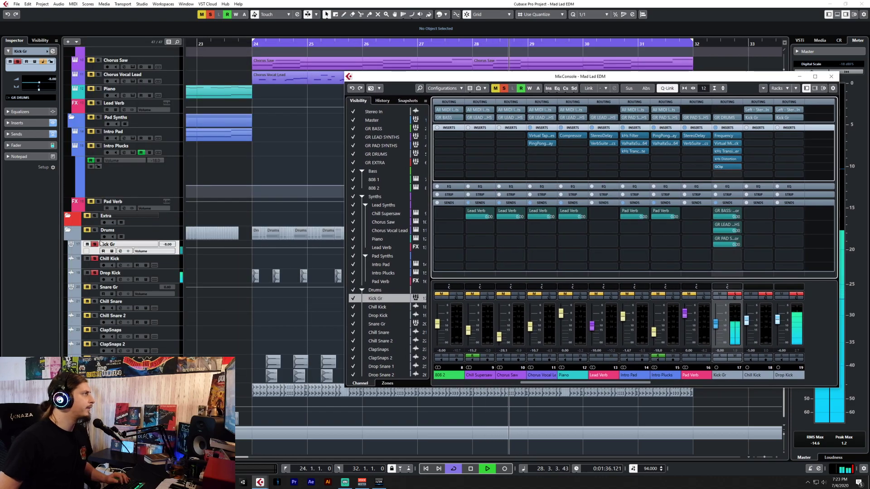
key(F3)
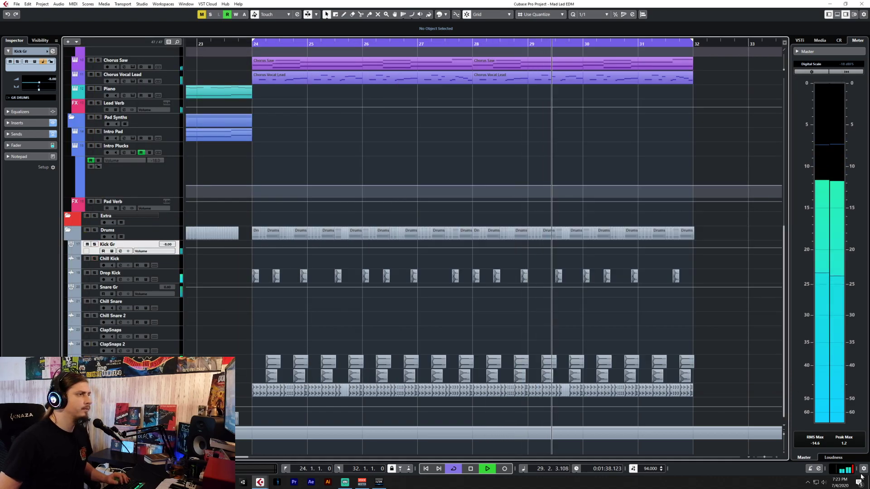
click(530, 320)
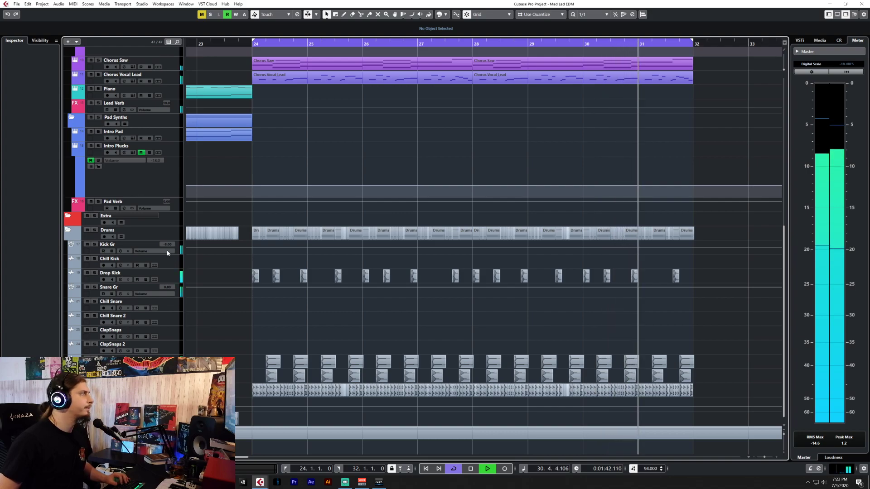
Compare the drop with Kick Gr's inserts bypassed and active during playback, leaving them active and stopping playback.
click(179, 250)
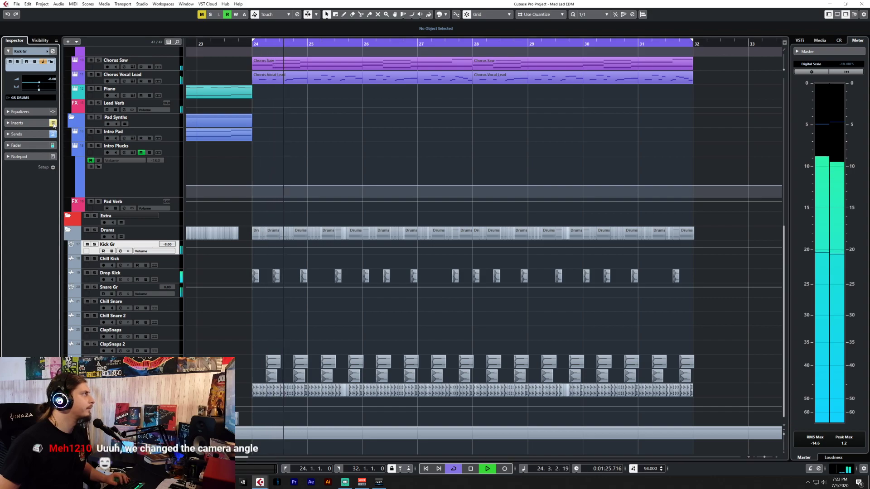
key(space)
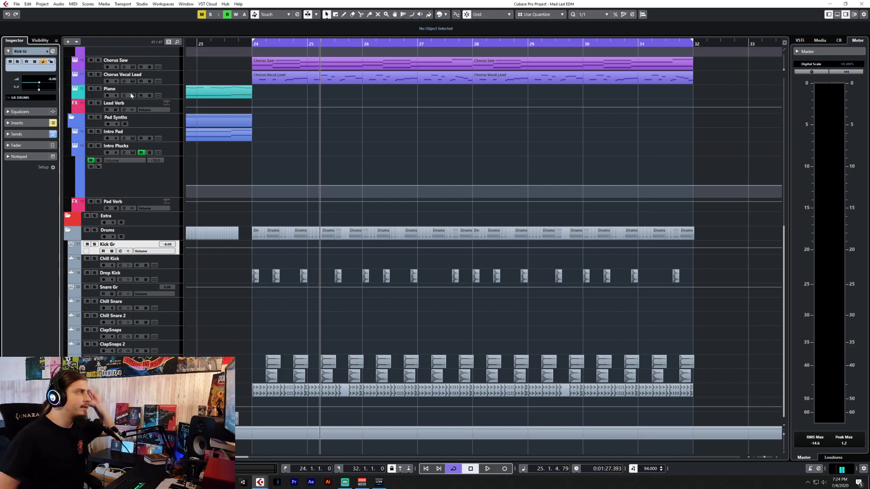
key(space)
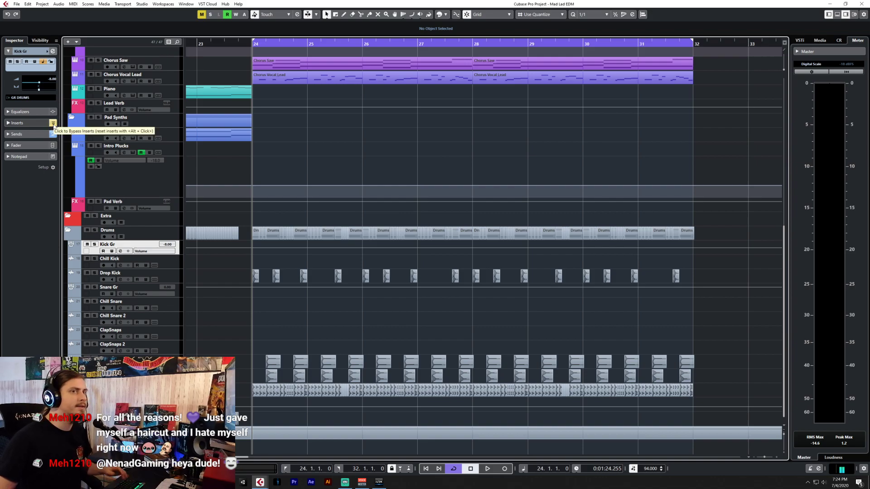
key(space)
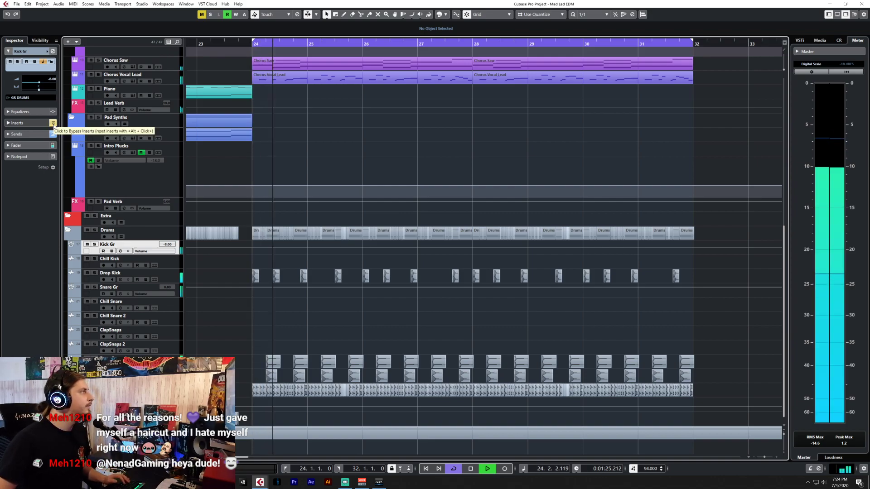
click(54, 125)
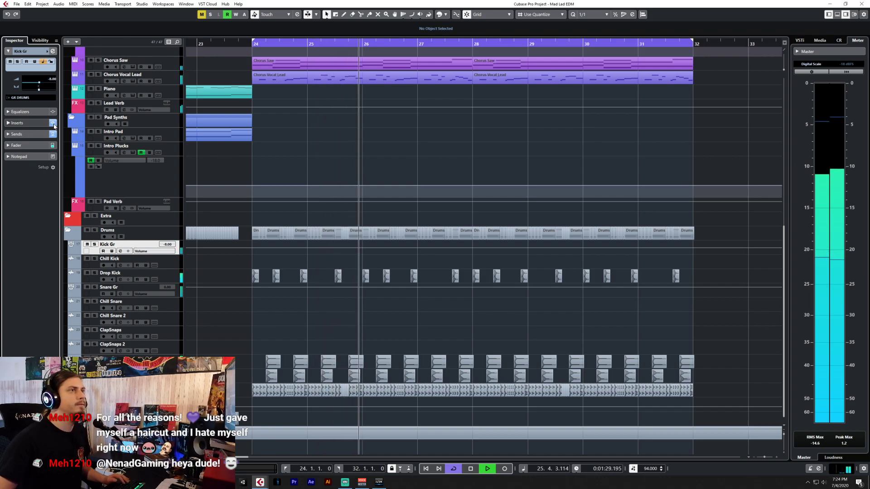
click(54, 125)
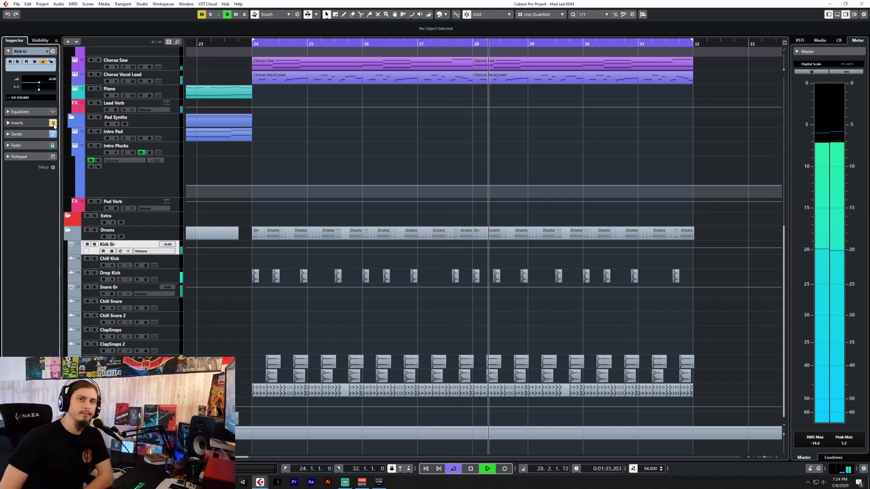
click(53, 123)
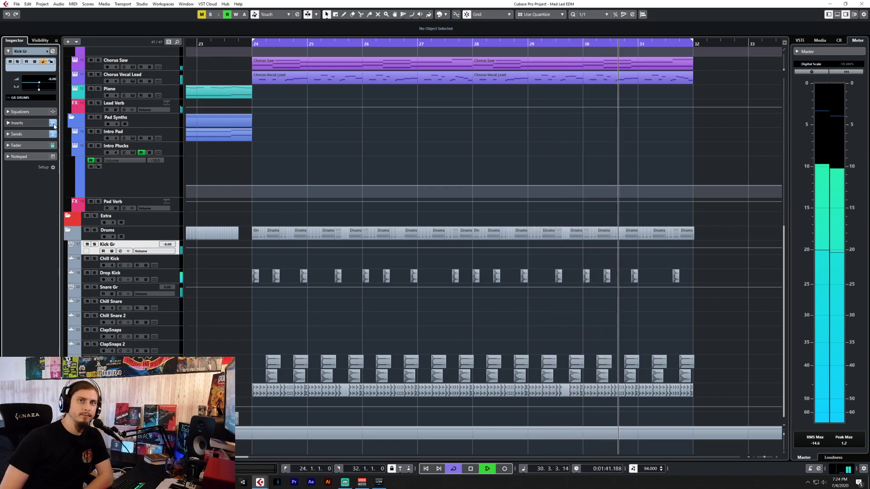
key(space)
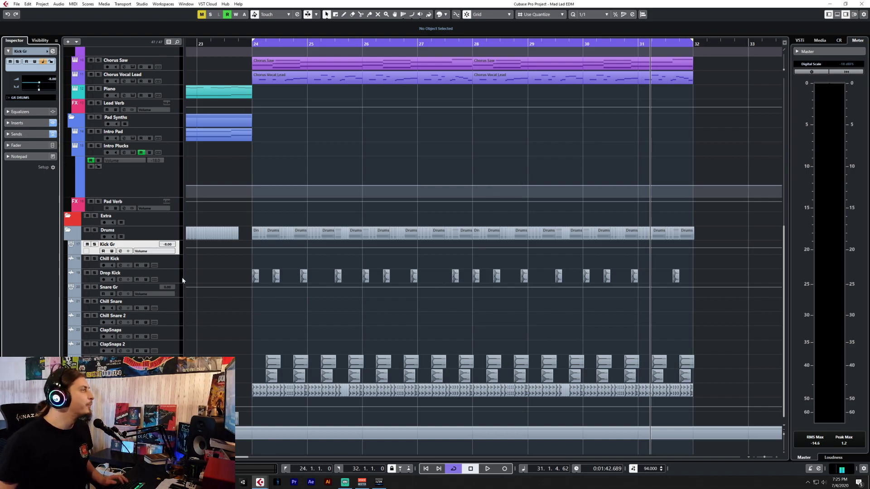
Select Snare Gr, open the MixConsole and remove GClip and Frequency from its insert slots.
click(113, 362)
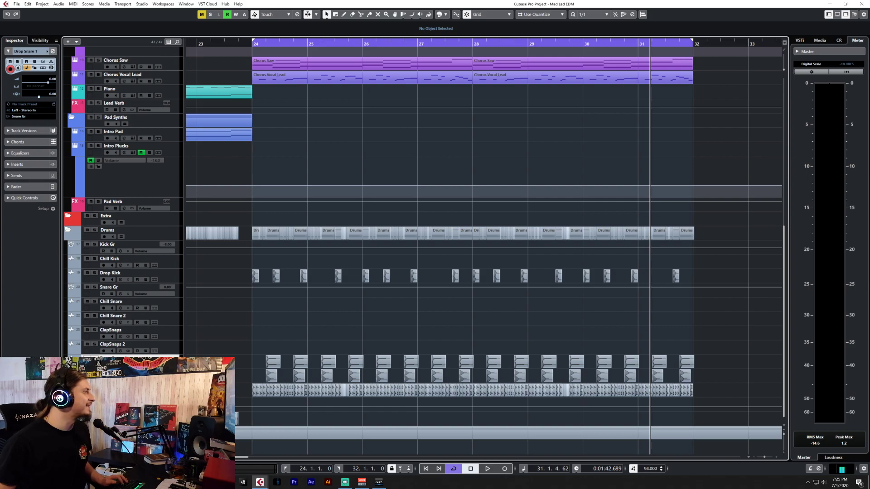
click(177, 253)
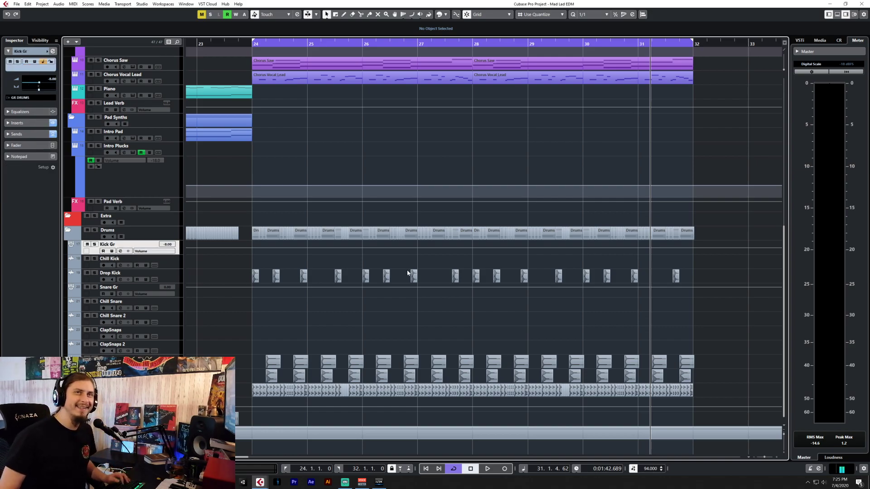
click(179, 297)
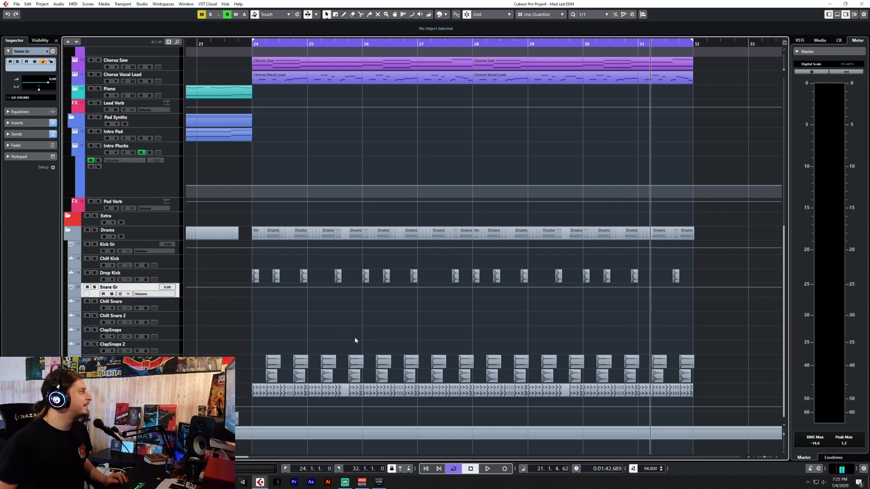
key(F3)
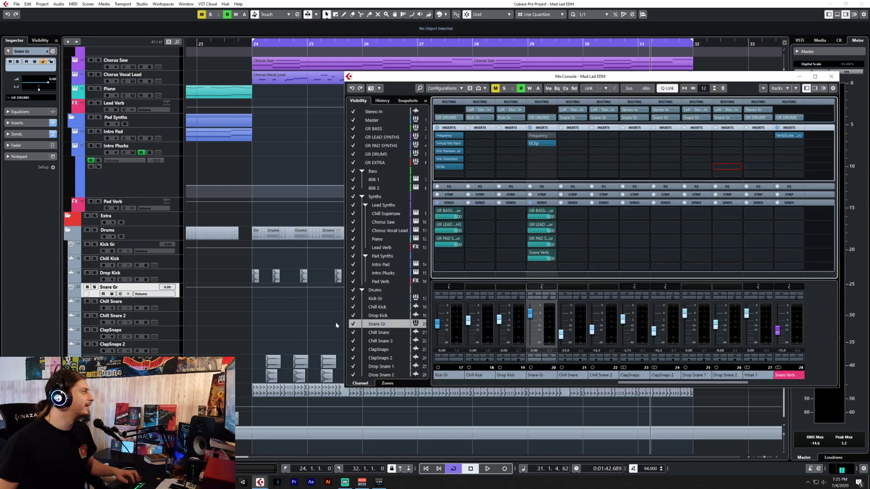
click(546, 146)
key(Escape)
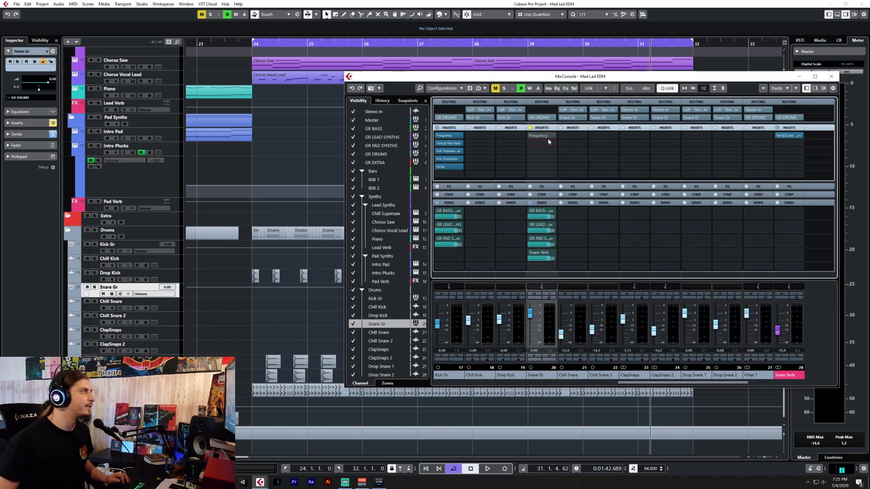
click(548, 143)
key(Escape)
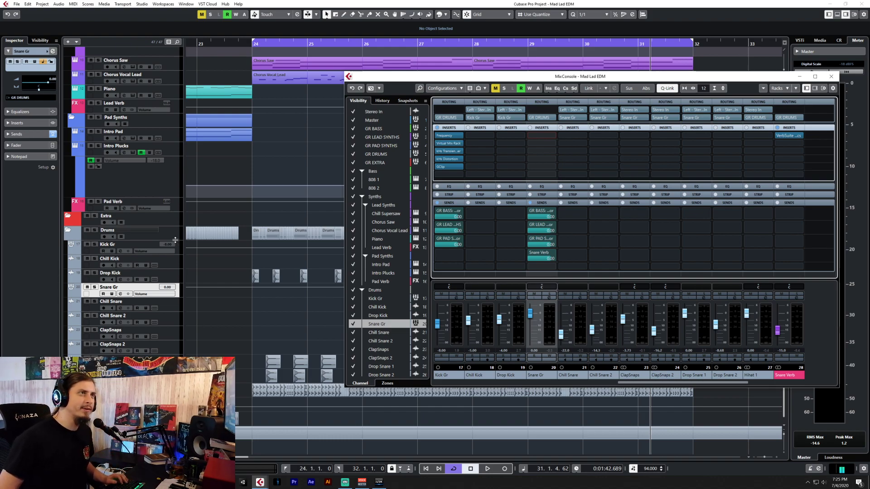
Solo Snare Gr, reopen the MixConsole and start playback of the looped drop.
drag(489, 77, 518, 74)
click(95, 288)
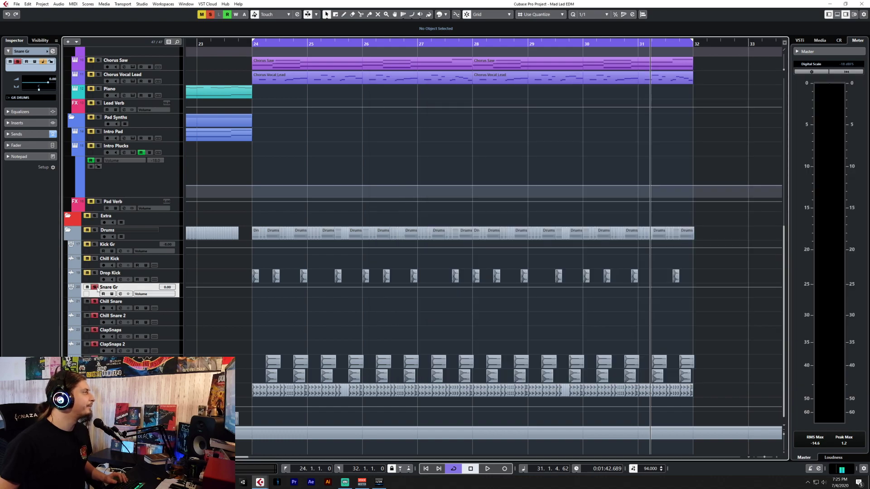
key(F3)
key(space)
Load the Frequency equalizer into Snare Gr's first insert slot.
click(573, 133)
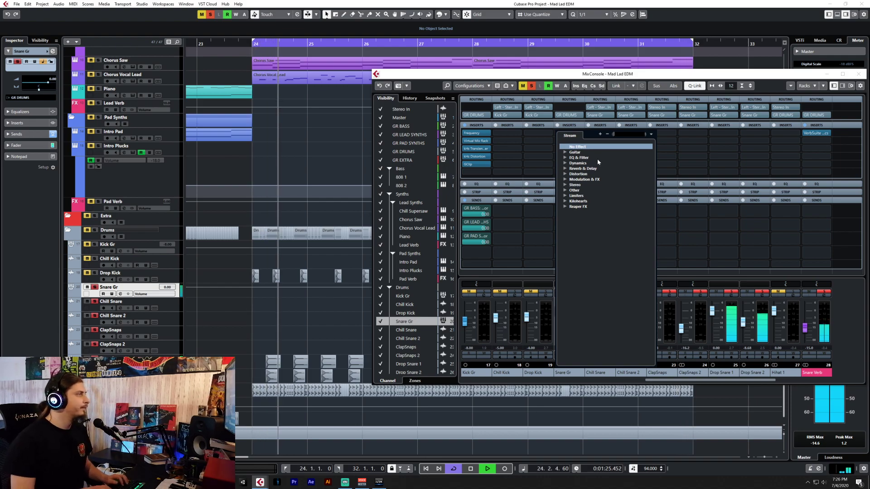
click(579, 157)
click(585, 168)
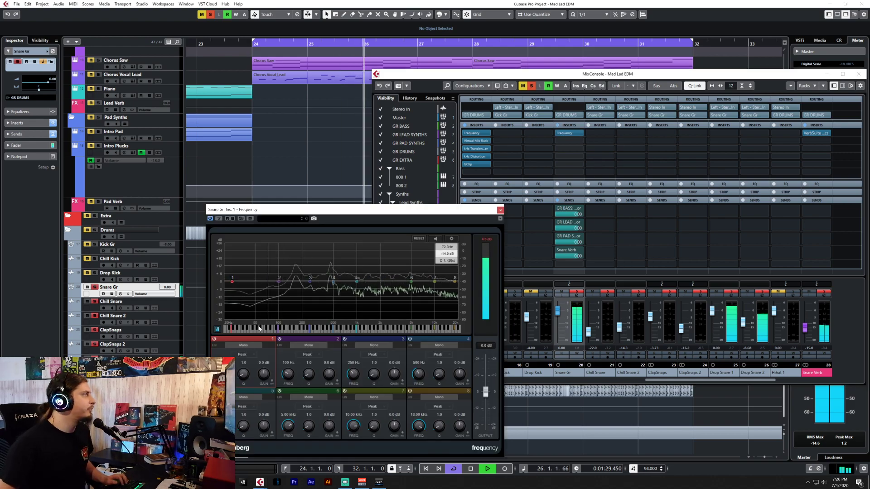
Set Frequency's first band to a Cut 48 low cut below the snare's fundamental and boost the third band there by 4.0 dB.
click(244, 354)
click(249, 385)
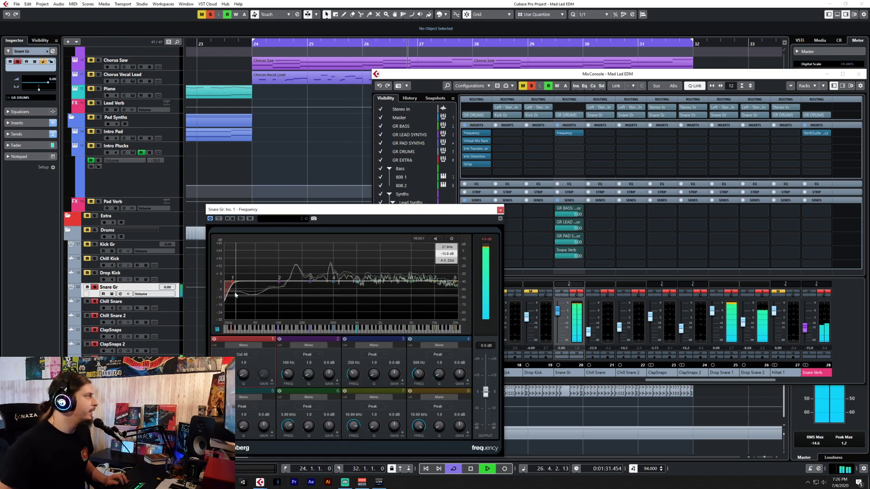
drag(232, 282, 301, 279)
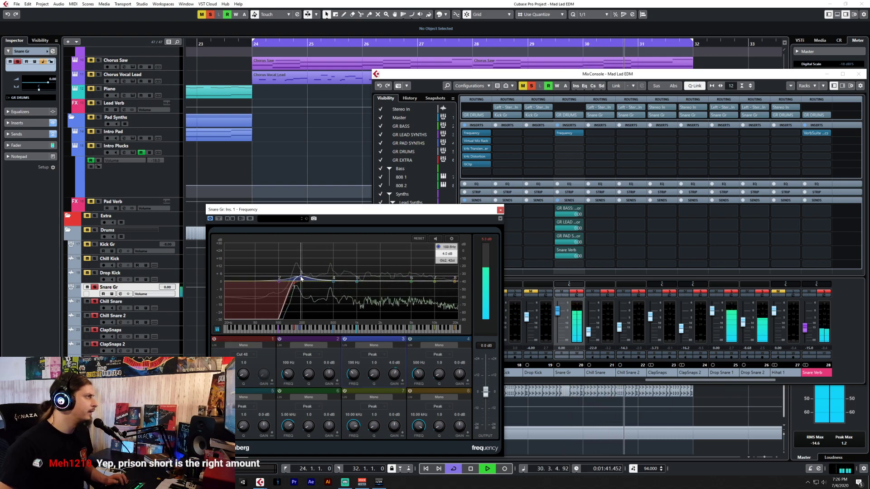
Shape Frequency's fourth band into a narrow dip of 7.4 dB at the snare's resonant peak just below 500 Hz.
drag(328, 288, 330, 261)
scroll(331, 261, up, 5)
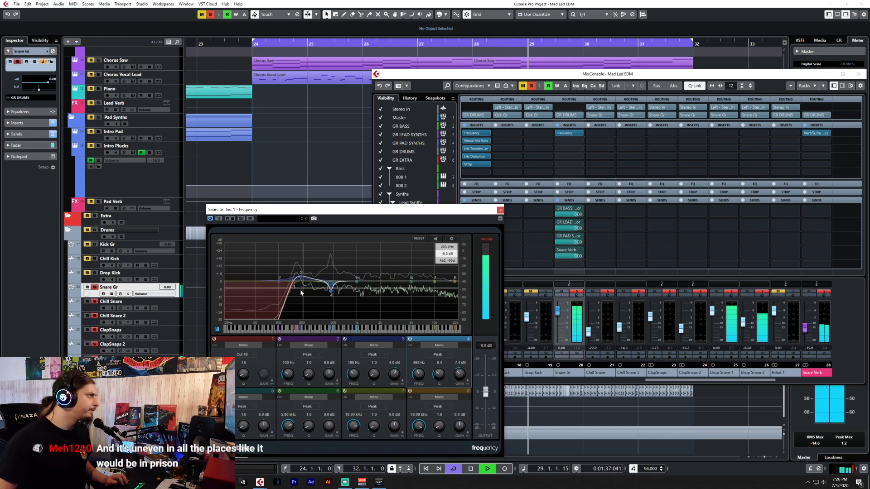
Add a 4.5 dB dip with Frequency's fifth band just above the fourth band's notch, and compare it against bypass.
double_click(355, 290)
drag(356, 291, 355, 292)
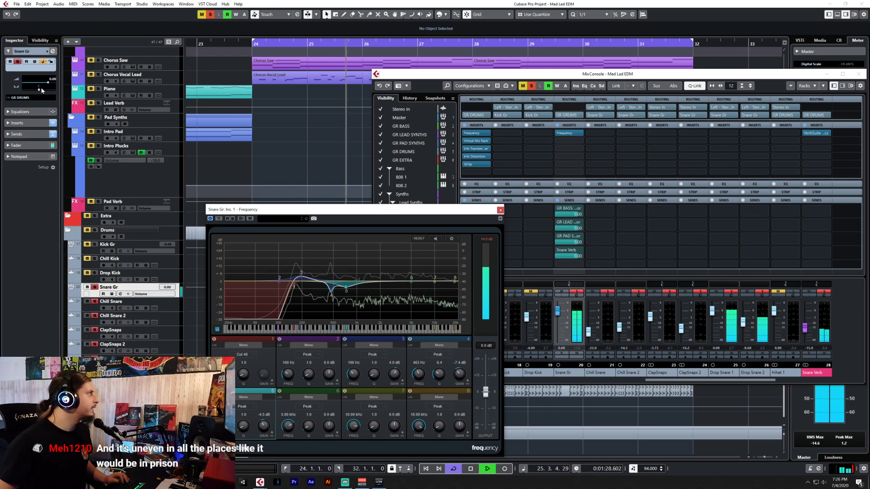
click(211, 219)
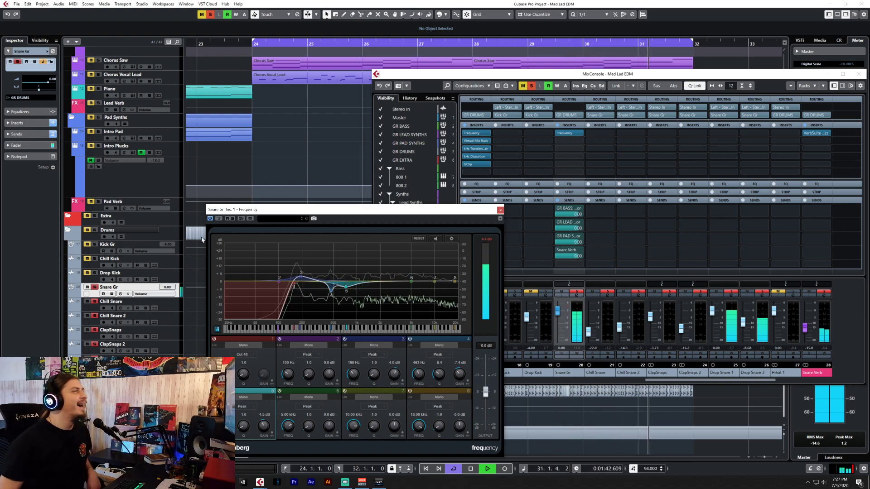
click(500, 210)
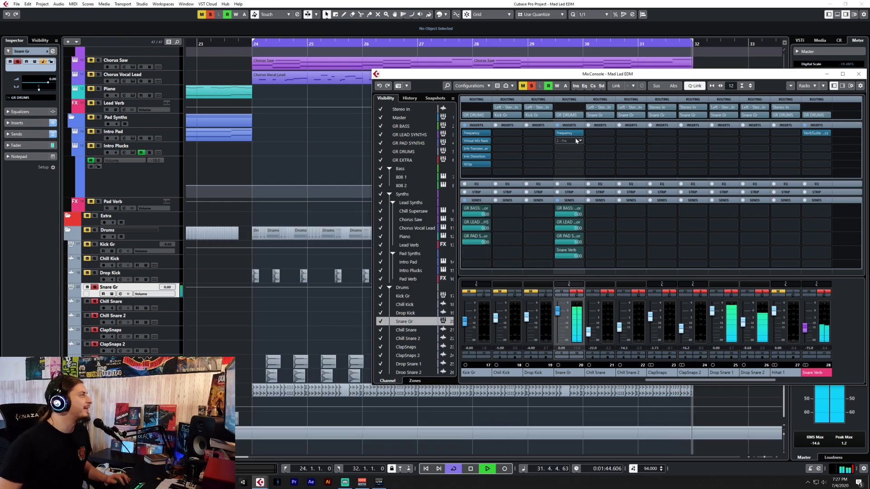
Load the Virtual Tape Machines plug-in into Snare Gr's second insert slot.
click(571, 140)
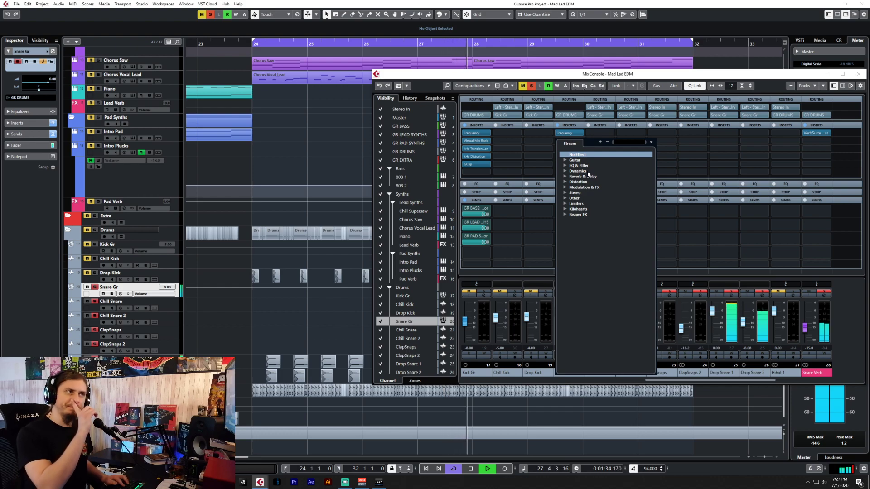
text(tape)
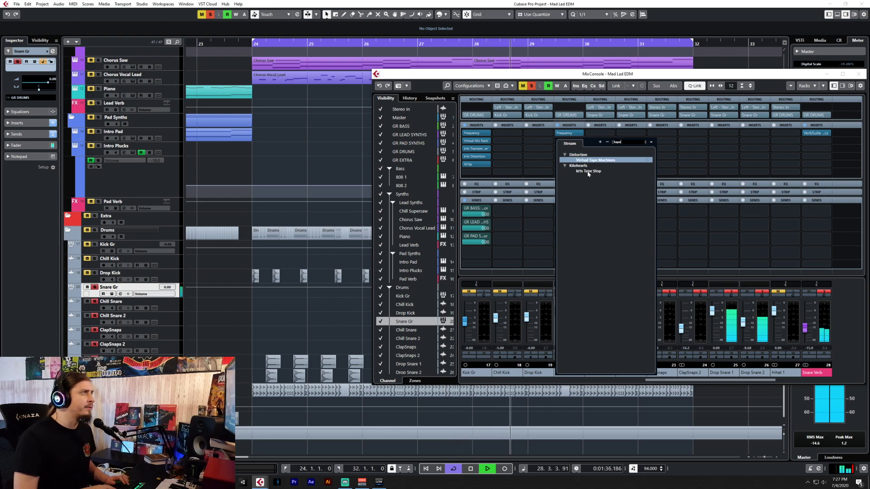
key(Return)
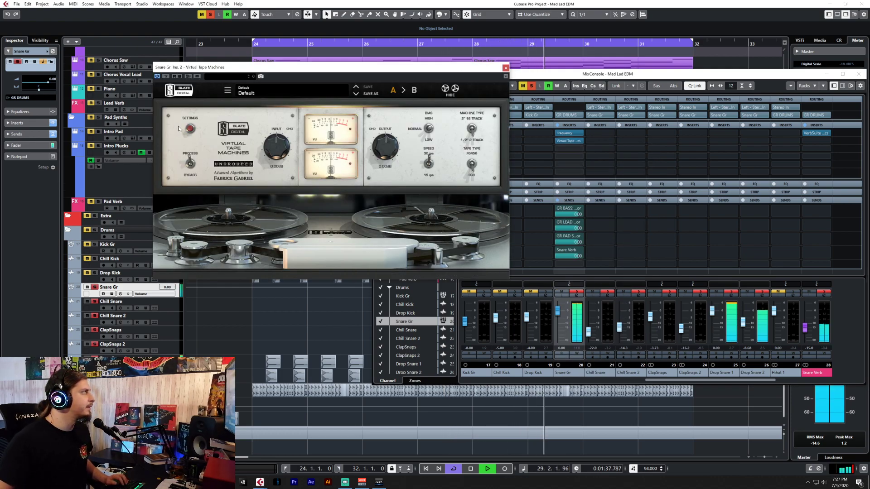
Adjust Virtual Tape Machines with its input at -4.70 dB and output at +4.70 dB, and compare it against bypass.
click(190, 129)
drag(189, 223, 162, 223)
click(190, 130)
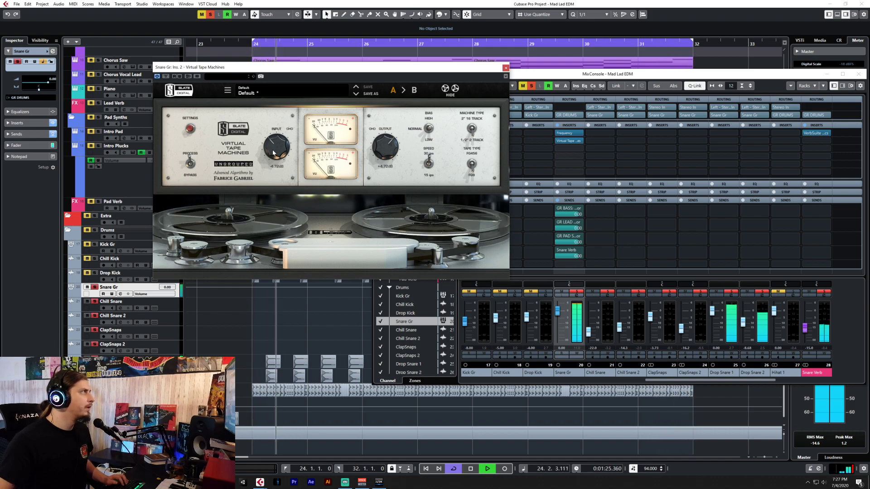
click(157, 76)
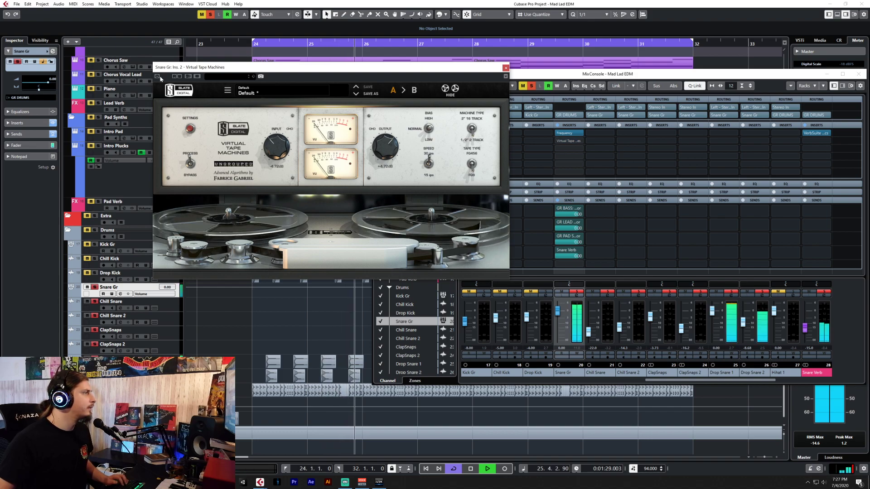
click(158, 76)
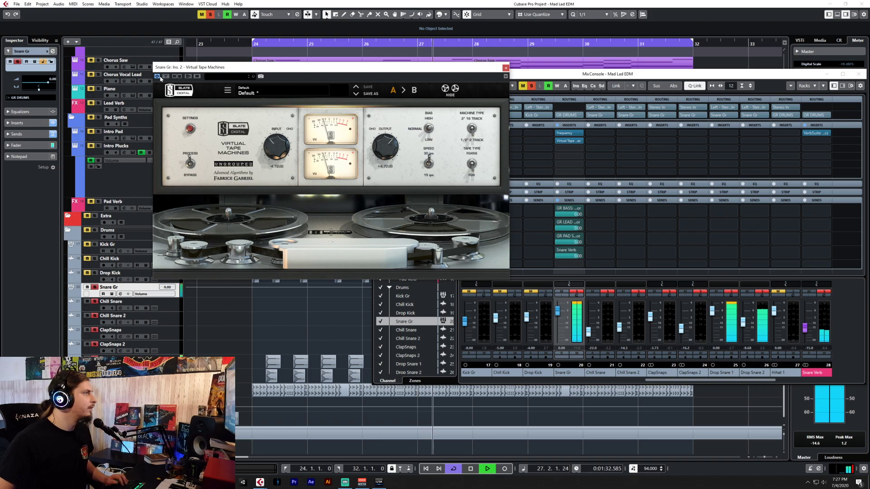
click(505, 67)
key(space)
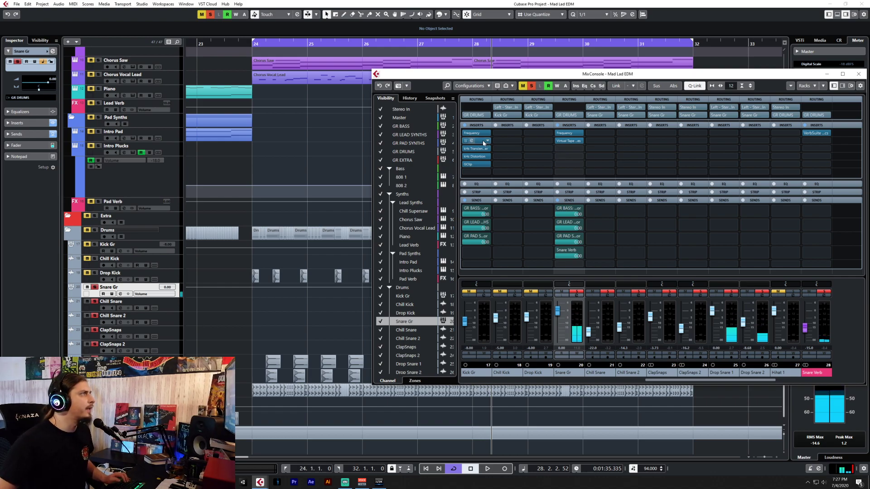
Load Virtual Mix Rack into Snare Gr's third insert slot and clear its default modules.
click(569, 148)
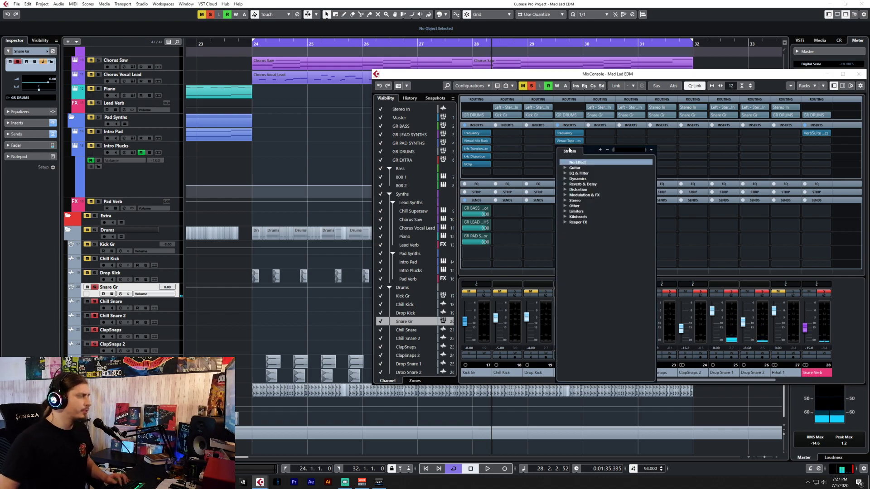
text(vir)
key(Escape)
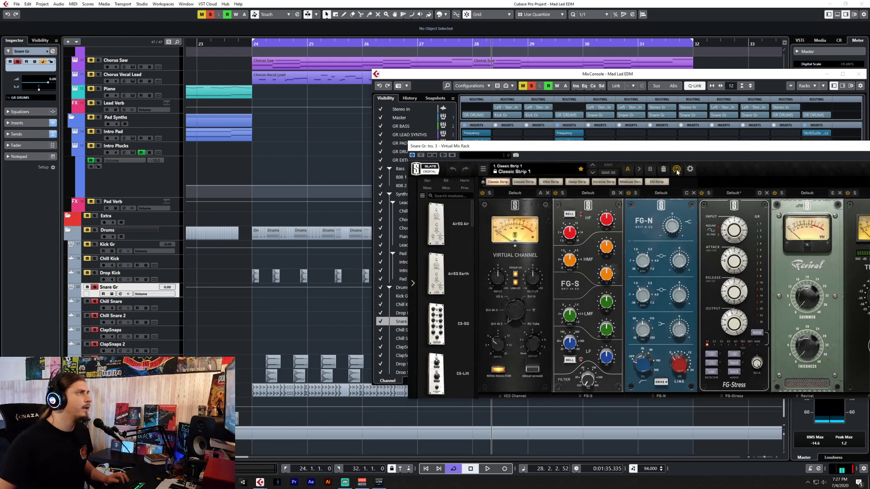
click(677, 171)
click(663, 169)
Add the Trimmer module and the FG-N equalizer to the first two slots of the empty Virtual Mix Rack.
drag(652, 146, 503, 106)
scroll(290, 254, down, 4)
scroll(285, 259, down, 3)
scroll(295, 269, down, 8)
scroll(295, 268, down, 10)
drag(294, 219, 361, 255)
scroll(295, 245, up, 5)
scroll(295, 245, up, 8)
drag(286, 235, 457, 248)
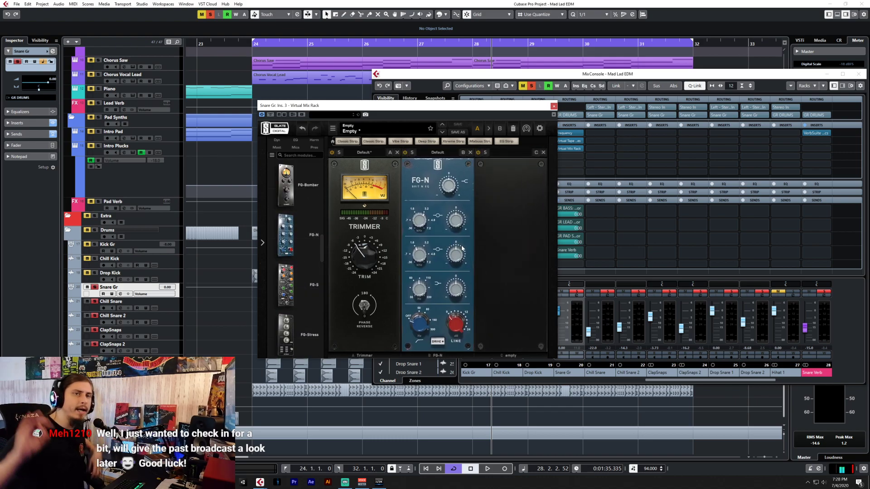
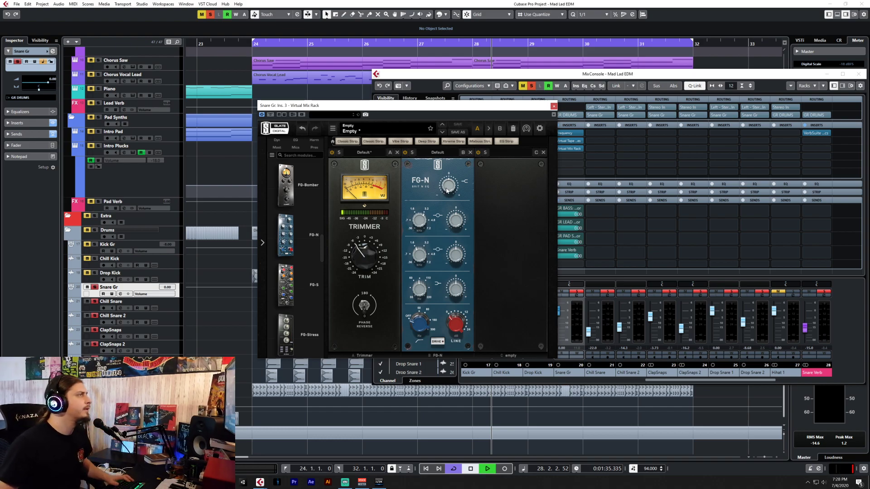
Adjust FG-N's high-band gain and try a 4.70 dB boost in its upper-mid band before readjusting that gain.
drag(449, 189, 453, 185)
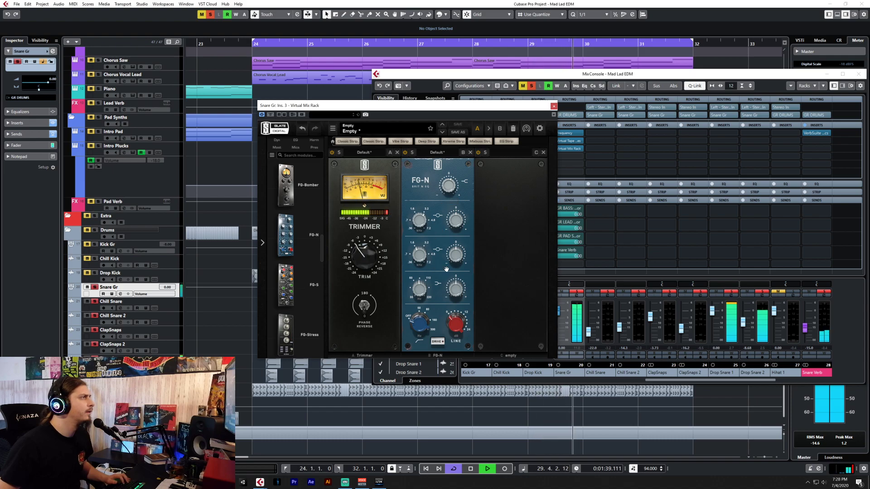
drag(456, 252, 462, 218)
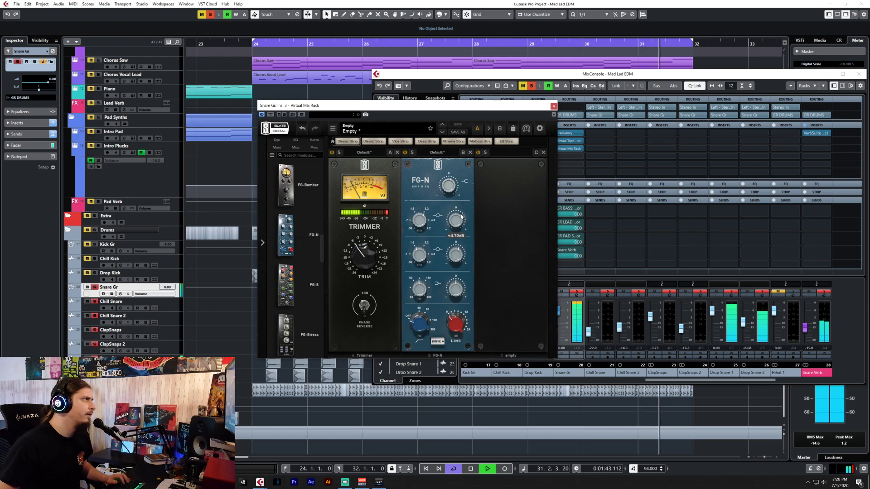
double_click(461, 218)
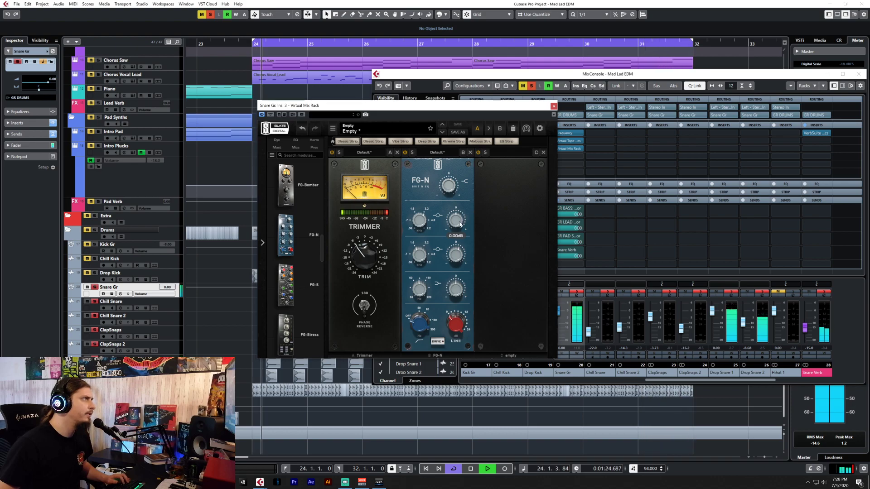
drag(457, 221, 457, 223)
Try a cut in FG-N's lower-mid band, adjust its low-band gain and set its high-pass filter.
drag(456, 263, 454, 266)
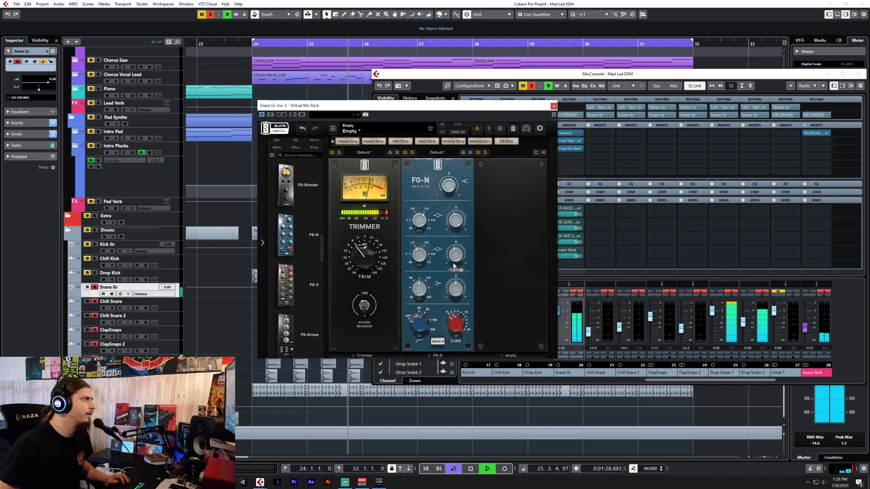
double_click(453, 262)
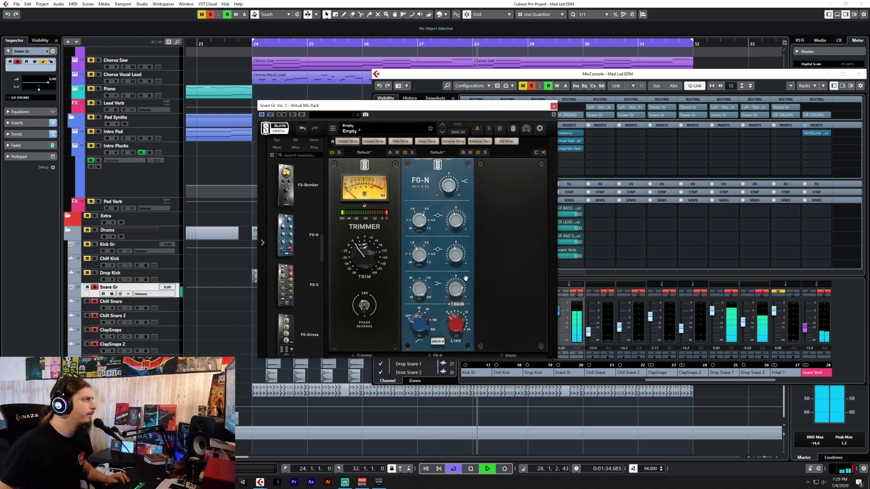
scroll(455, 298, down, 2)
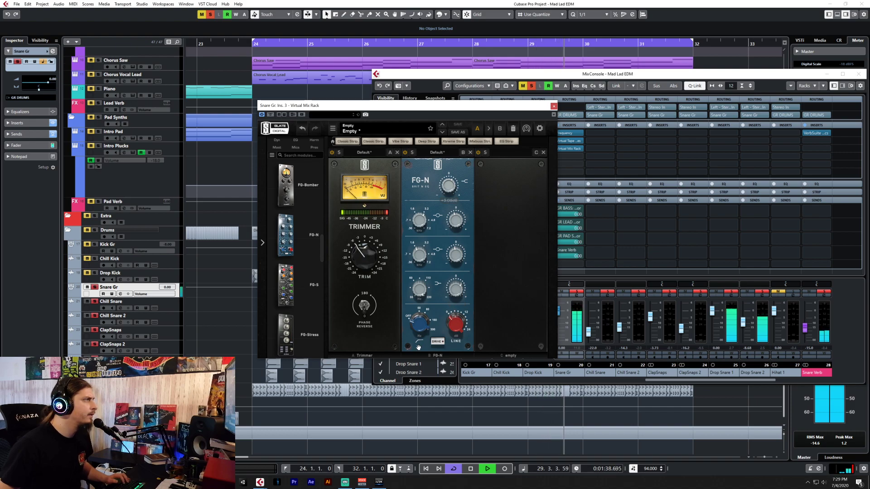
drag(420, 325, 425, 305)
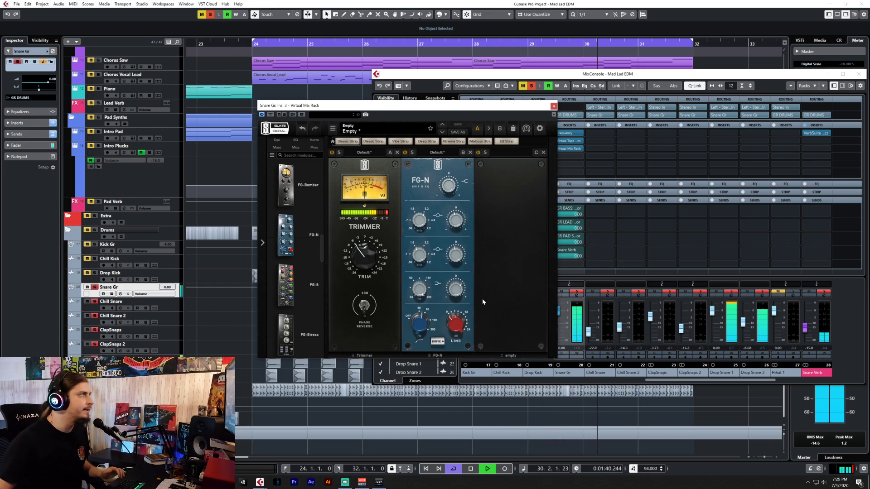
Add the FG-401 compressor to Virtual Mix Rack's third slot after FG-N and close the rack window.
scroll(292, 263, down, 5)
scroll(292, 262, down, 3)
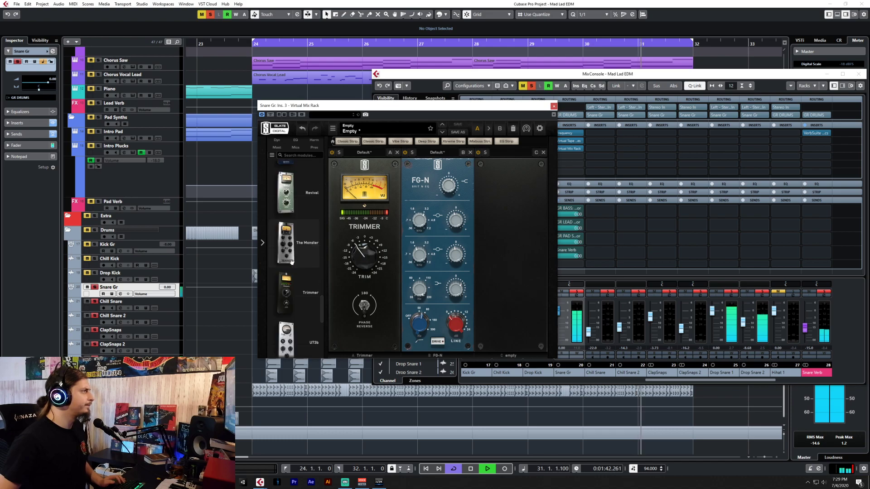
scroll(291, 263, down, 4)
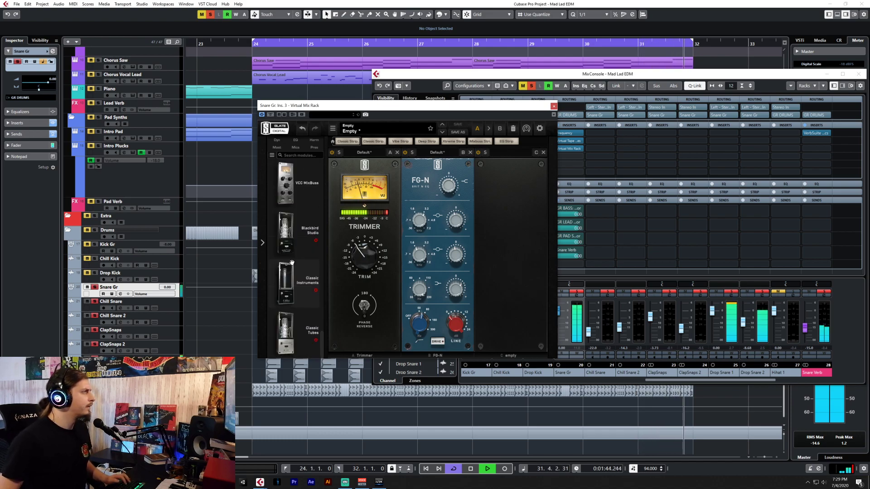
scroll(292, 262, up, 5)
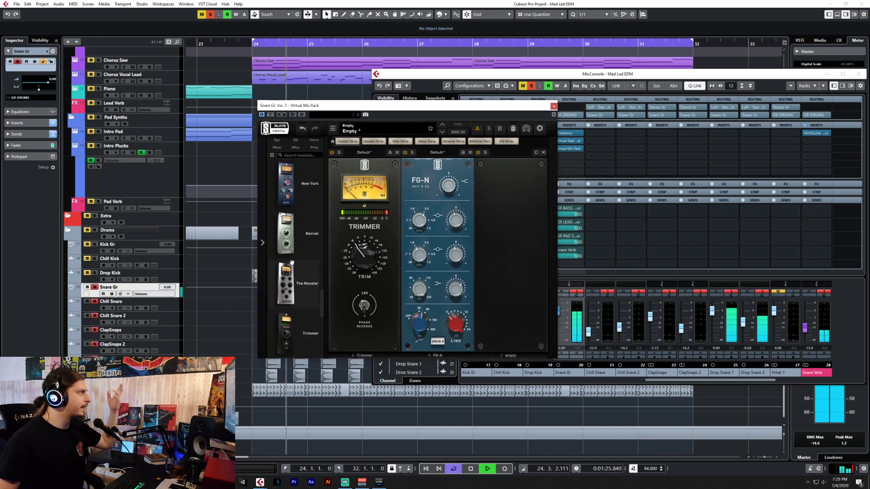
mouse_move(292, 263)
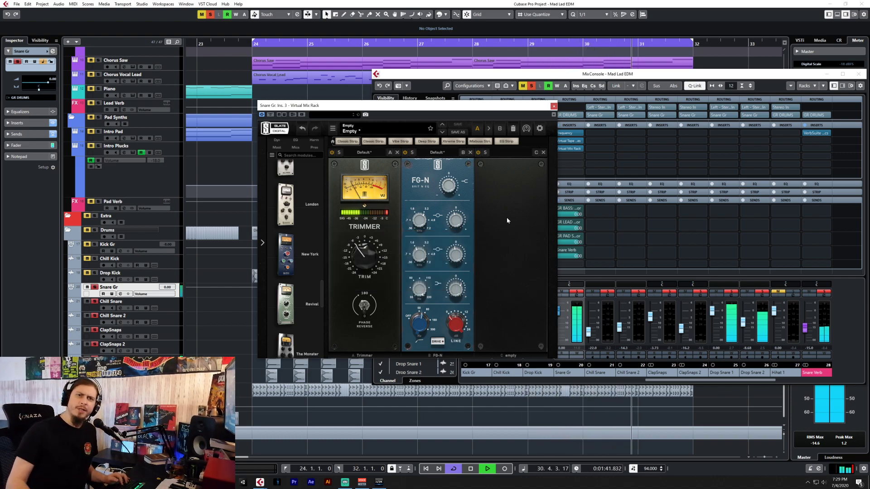
scroll(310, 282, down, 10)
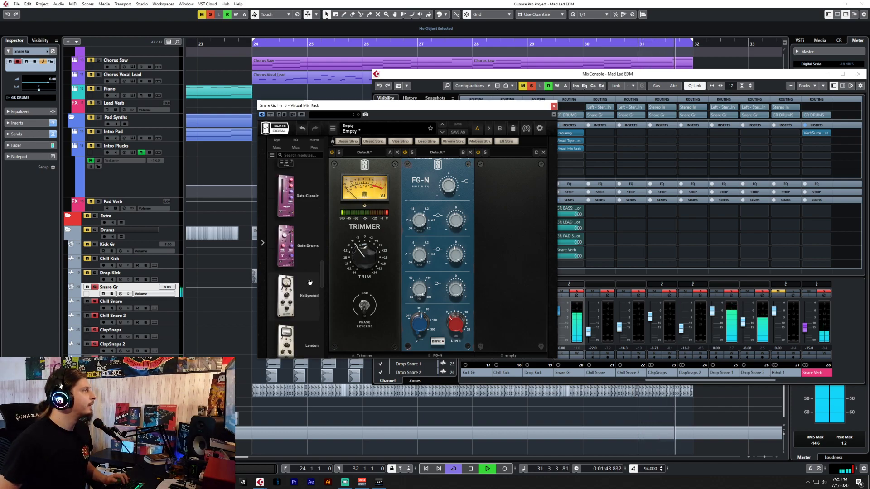
scroll(310, 281, up, 4)
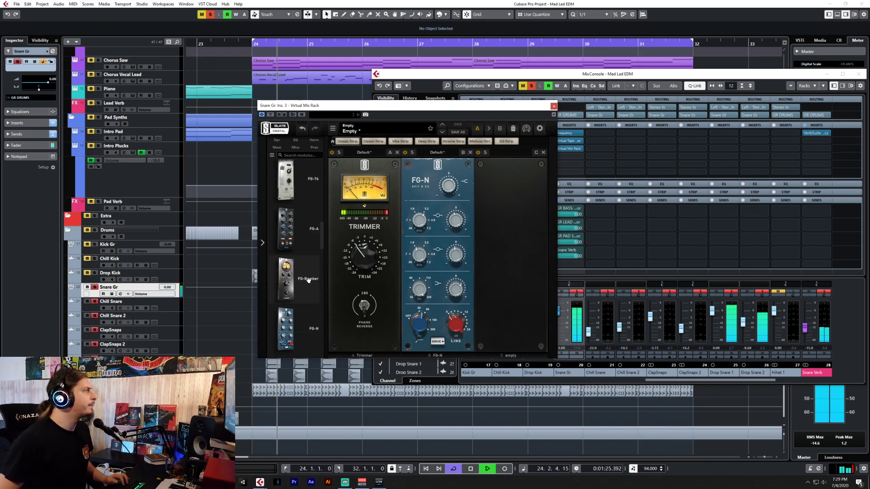
scroll(311, 272, up, 6)
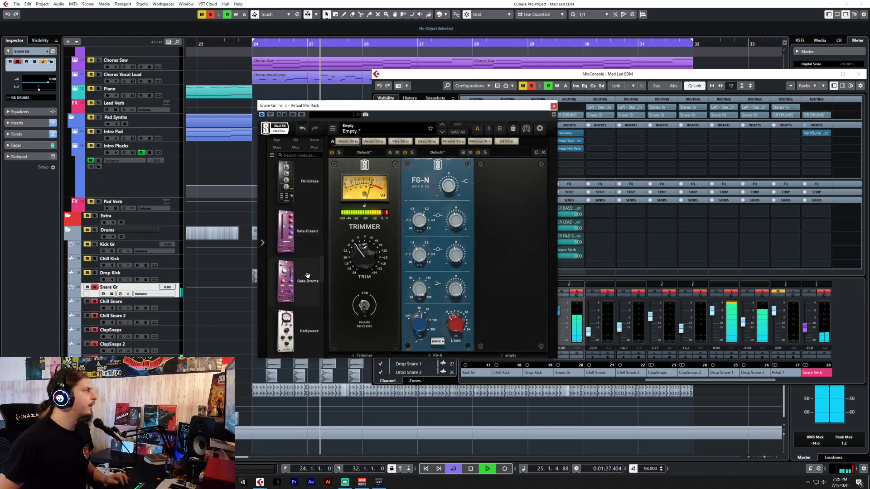
scroll(308, 276, up, 2)
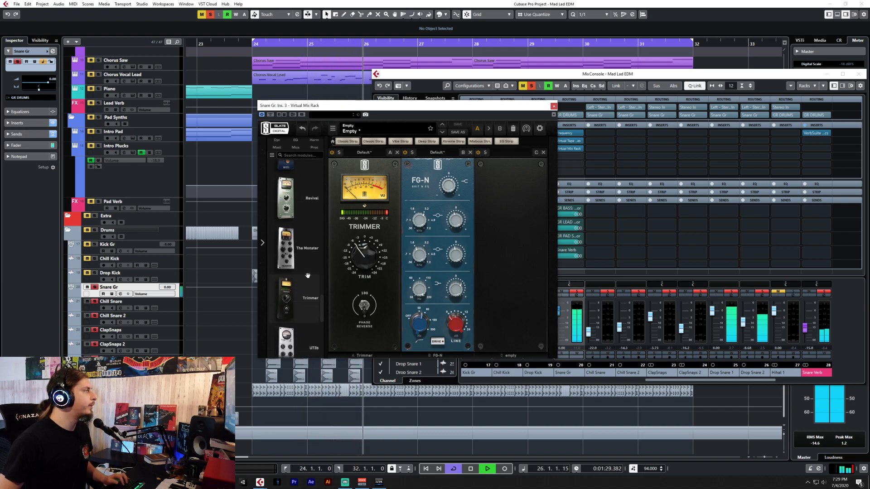
scroll(308, 275, down, 5)
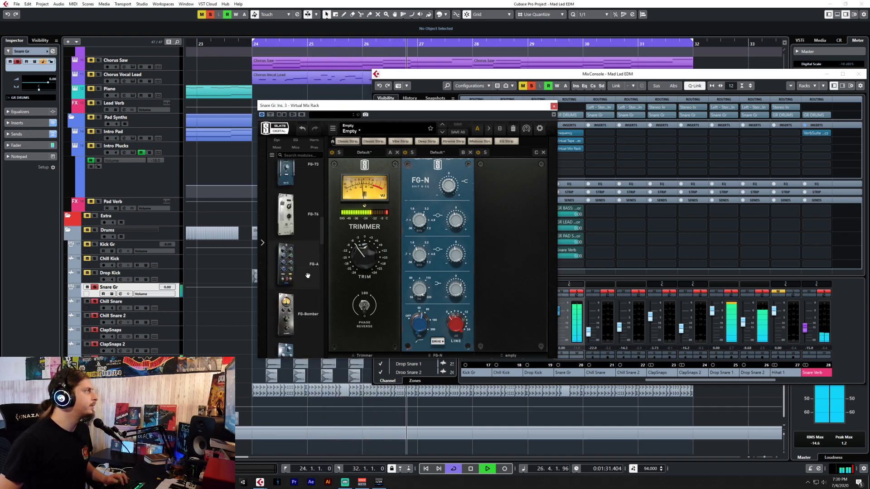
drag(308, 276, 497, 244)
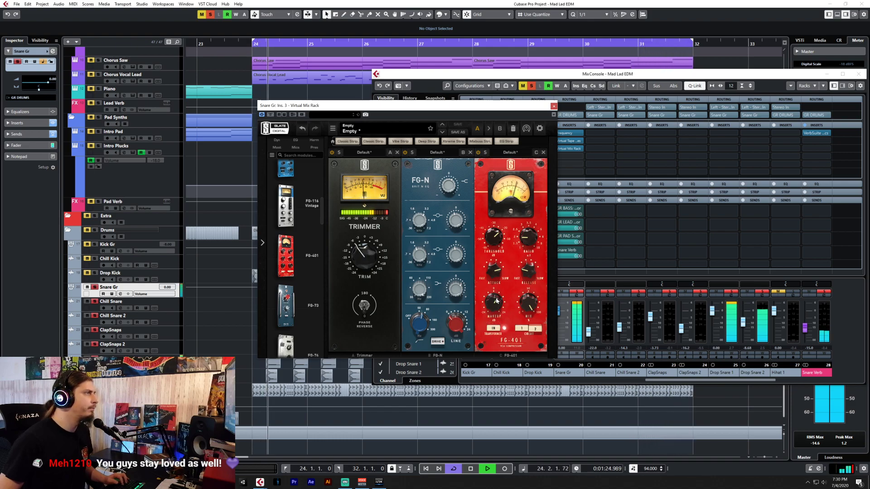
click(554, 107)
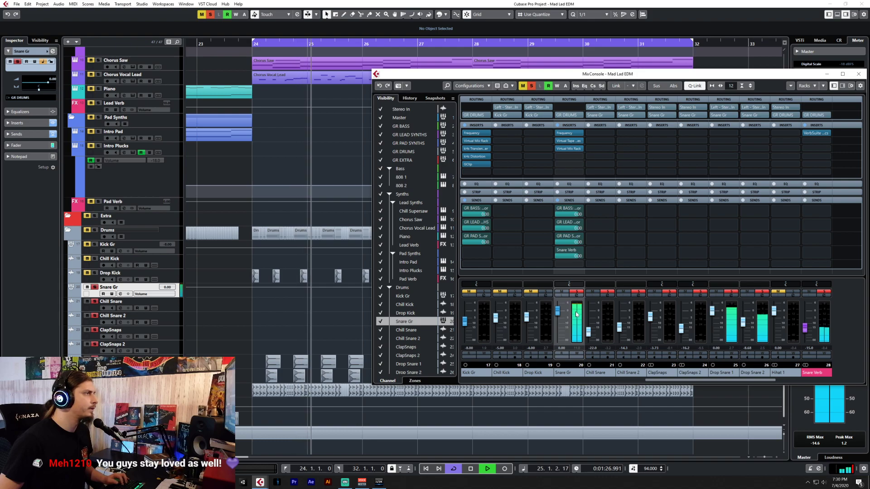
Reset Snare Gr's peak level display and load kHs Transient Shaper into its fourth insert slot.
click(576, 352)
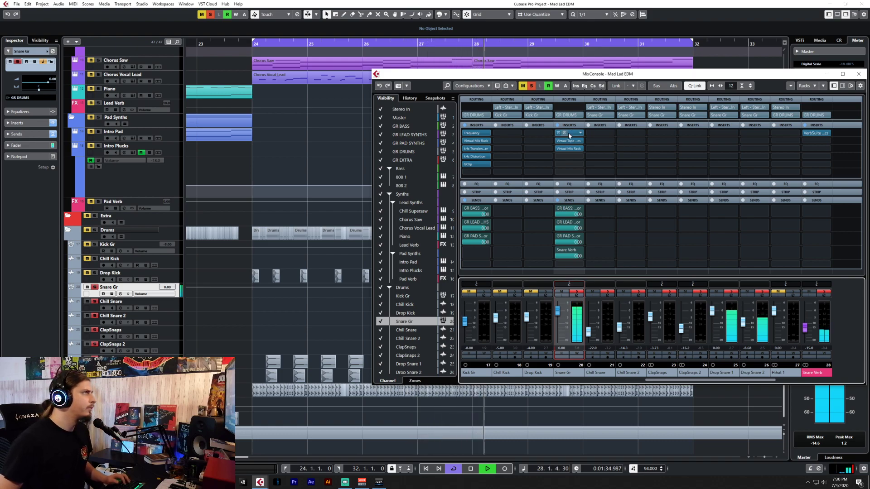
click(567, 157)
text(tra)
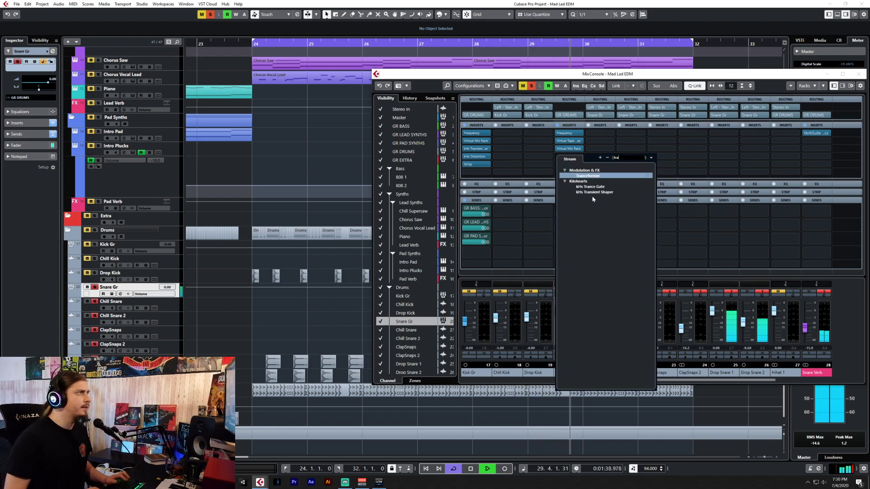
click(600, 193)
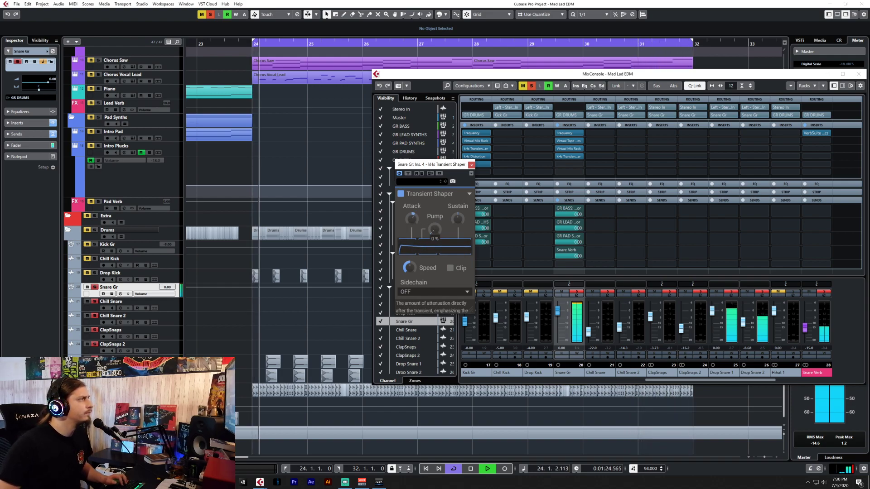
Set the sustain of Snare Gr's Transient Shaper to 22% and close the plug-in window.
drag(458, 220, 458, 205)
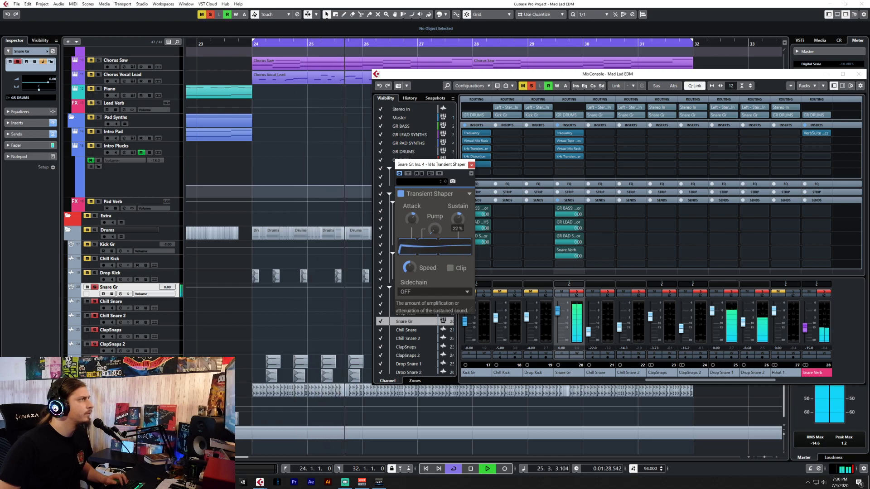
click(472, 165)
click(566, 165)
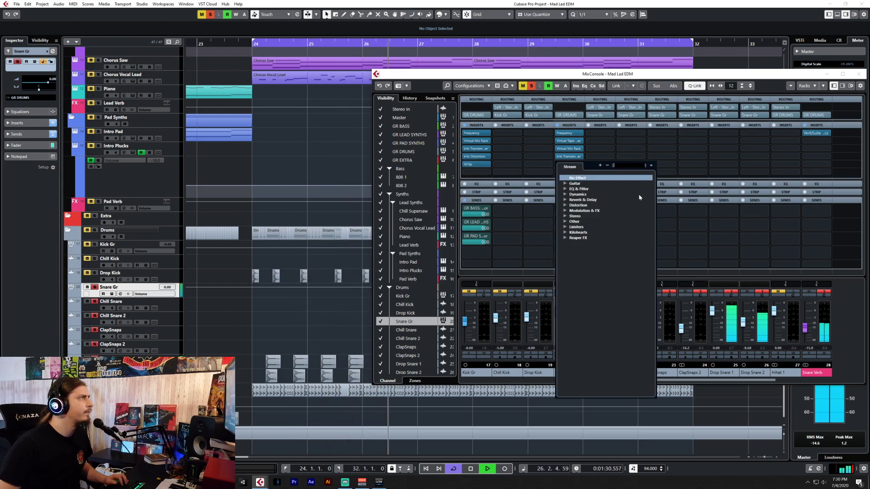
text(dist)
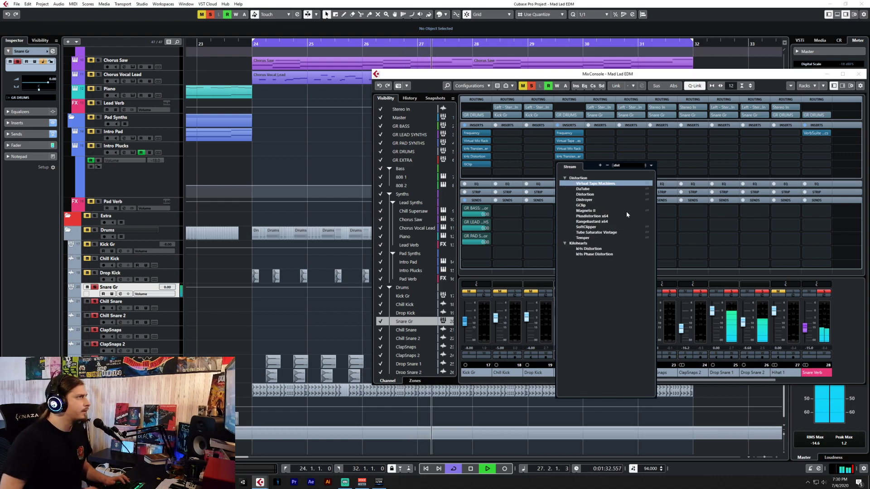
click(596, 155)
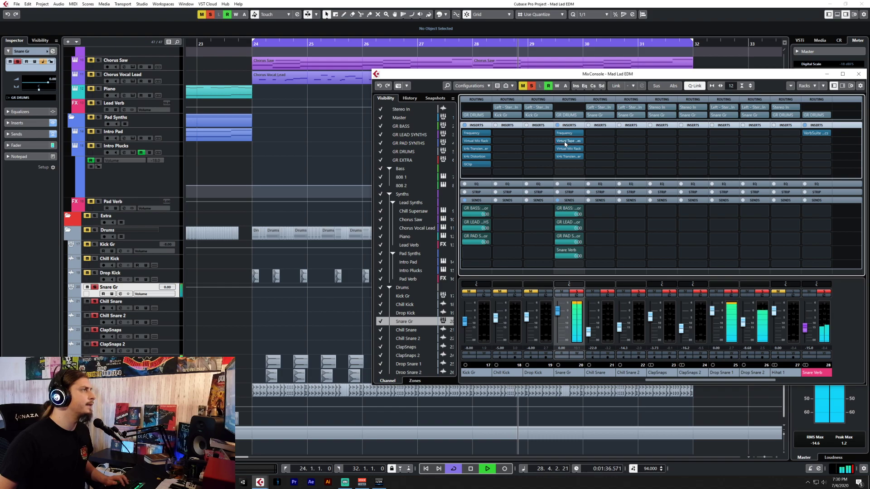
Reopen Snare Gr's Virtual Mix Rack and add The Monster module after FG-401.
click(565, 144)
click(561, 139)
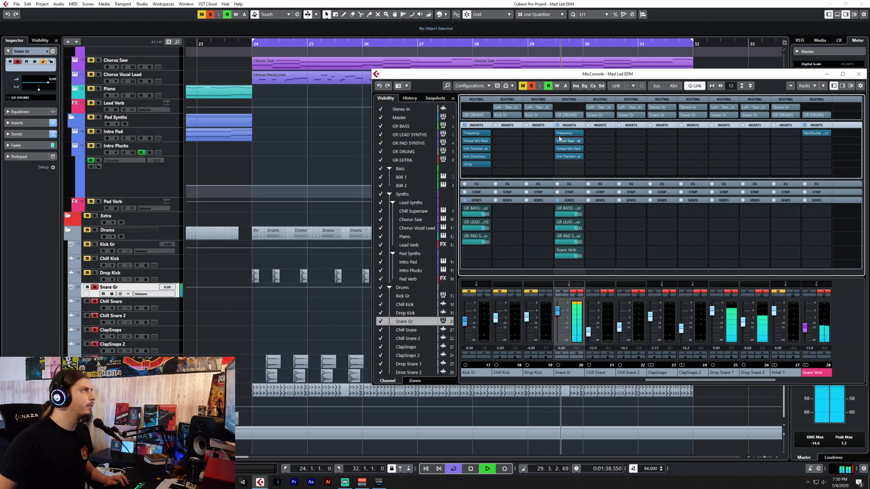
click(566, 151)
scroll(308, 252, down, 10)
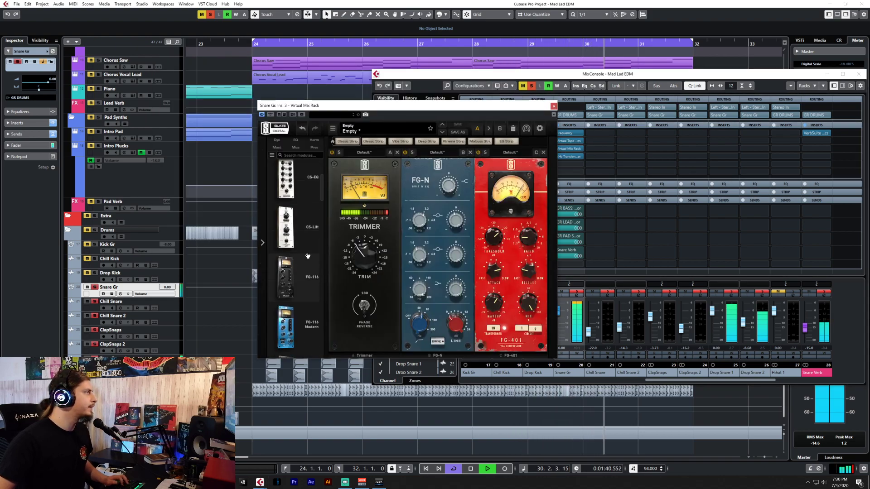
scroll(303, 237, down, 8)
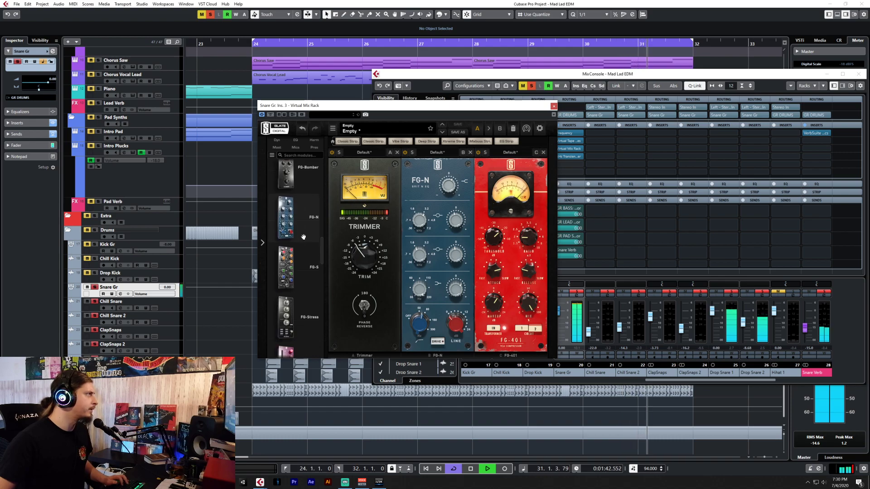
double_click(303, 238)
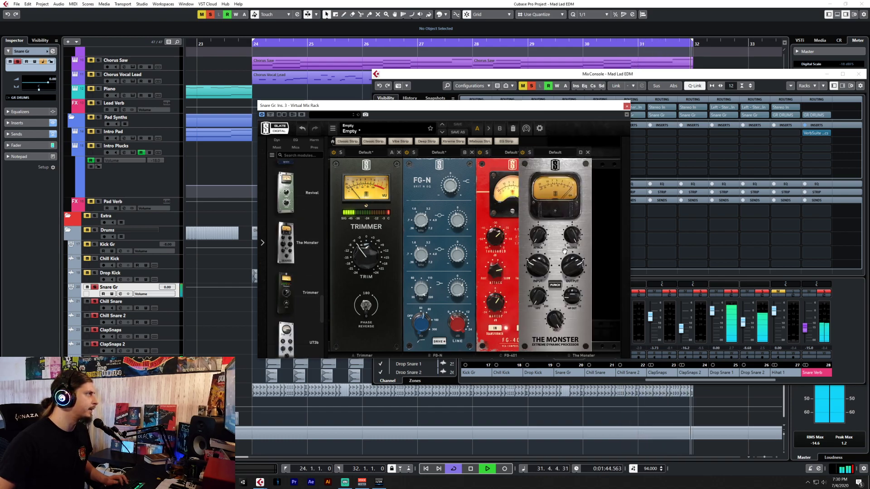
Try The Monster's Drum Group Smasher and Guitar Thickener presets, and settle on Drum Group Aggressive.
click(583, 154)
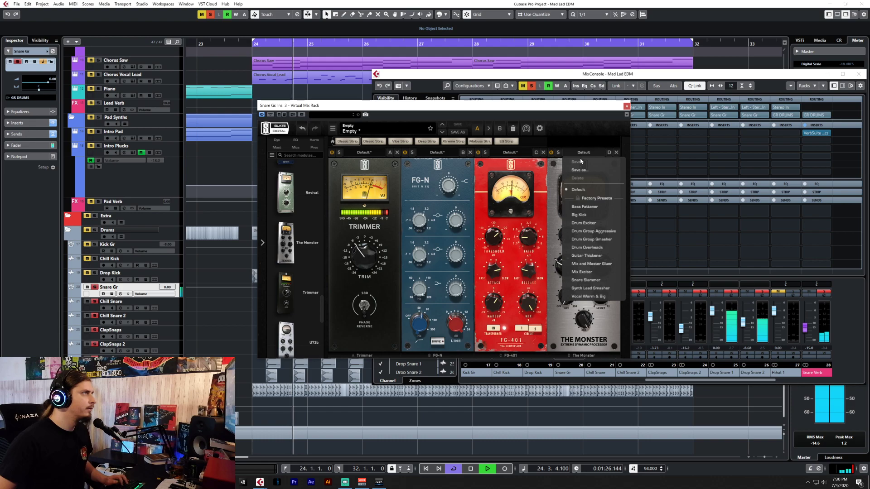
click(613, 239)
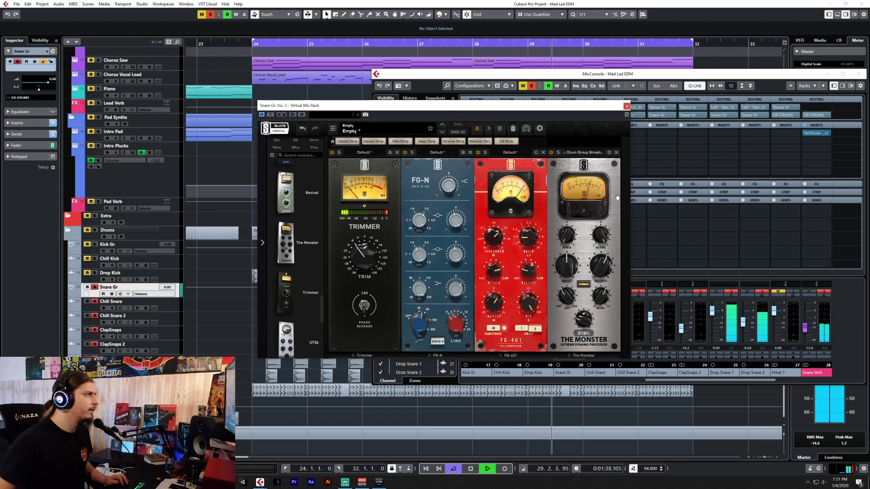
click(591, 159)
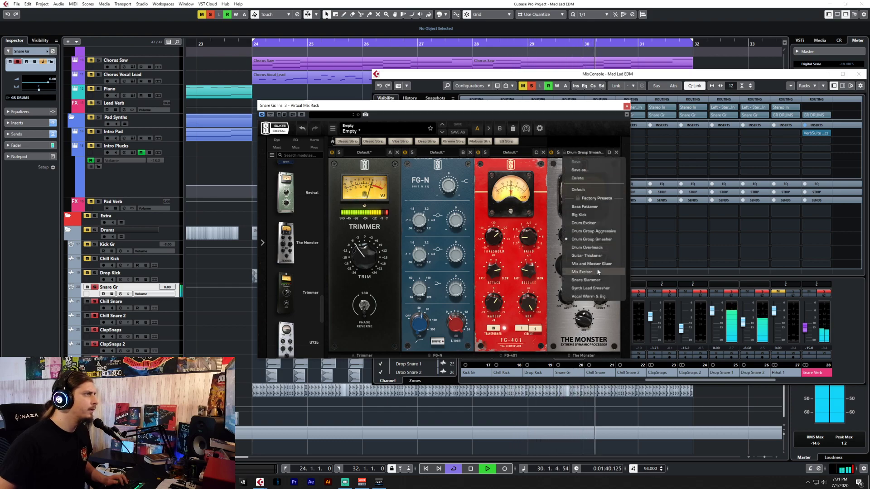
click(608, 256)
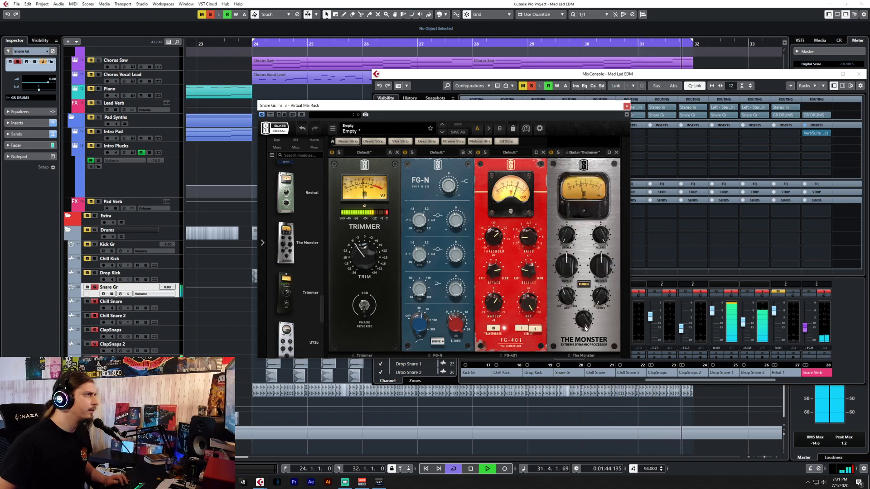
click(584, 153)
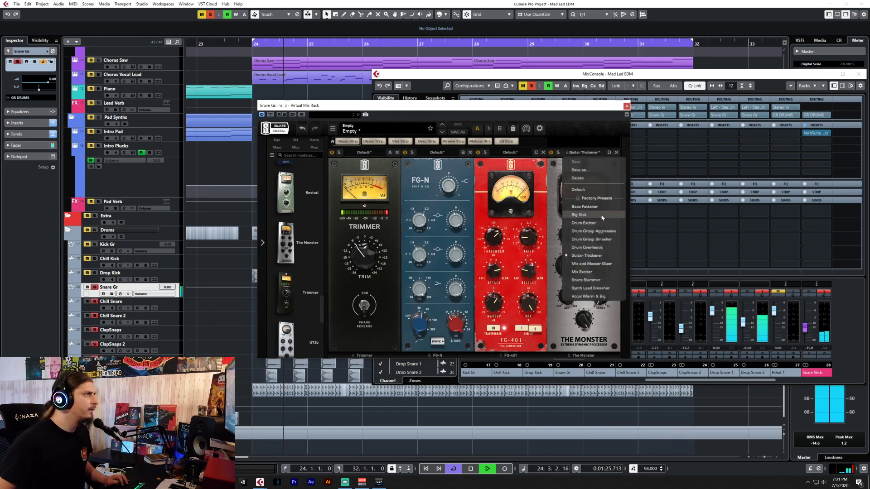
click(598, 231)
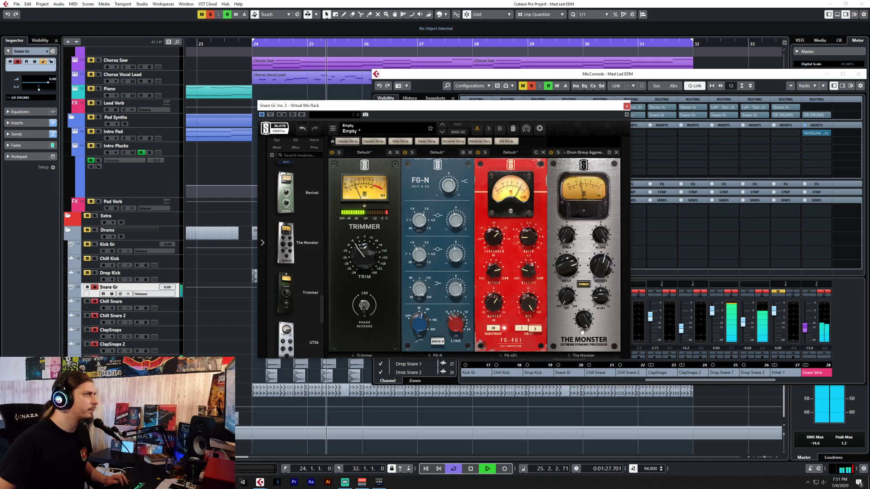
Lower The Monster's mix amount, close the rack window and compare the snare with the rack bypassed.
drag(584, 321, 592, 381)
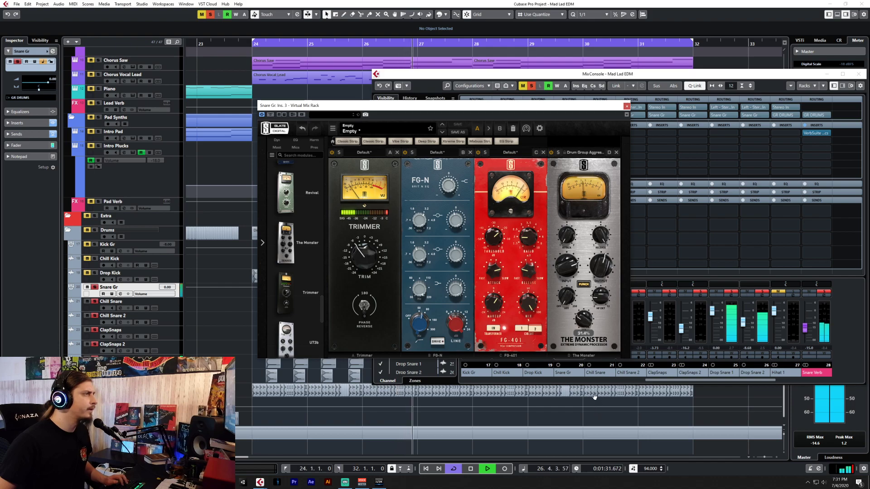
drag(589, 377, 586, 382)
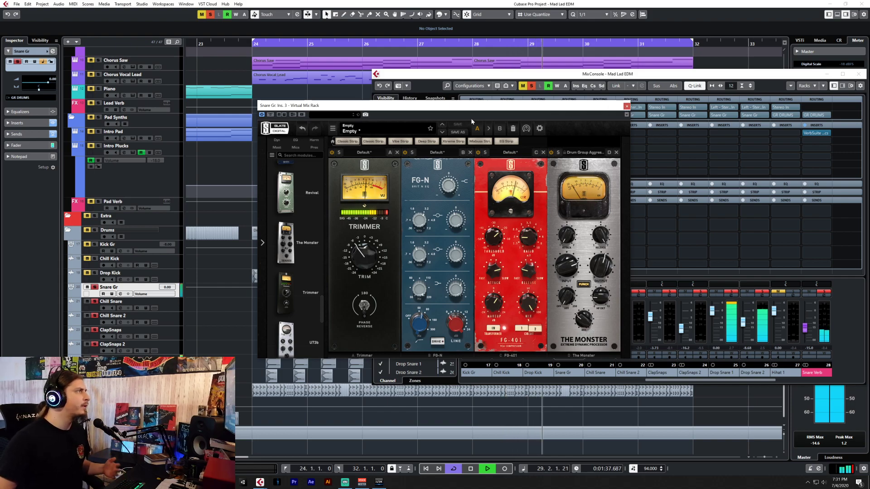
click(627, 106)
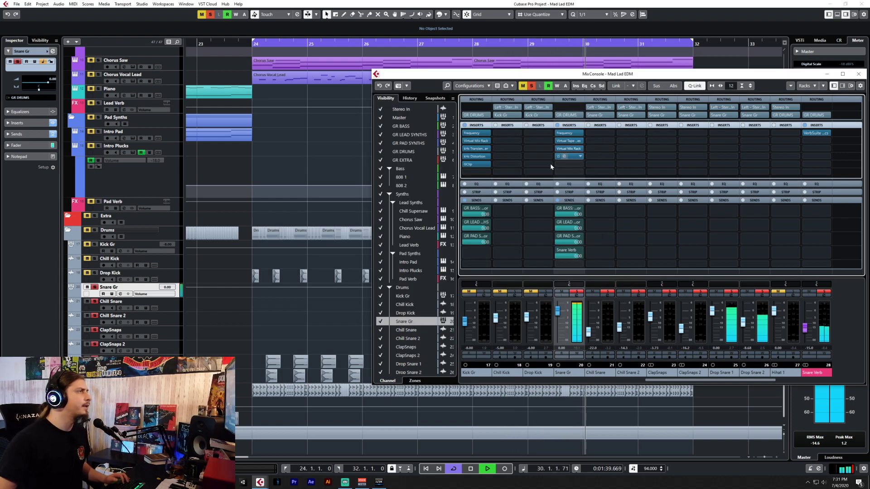
click(559, 149)
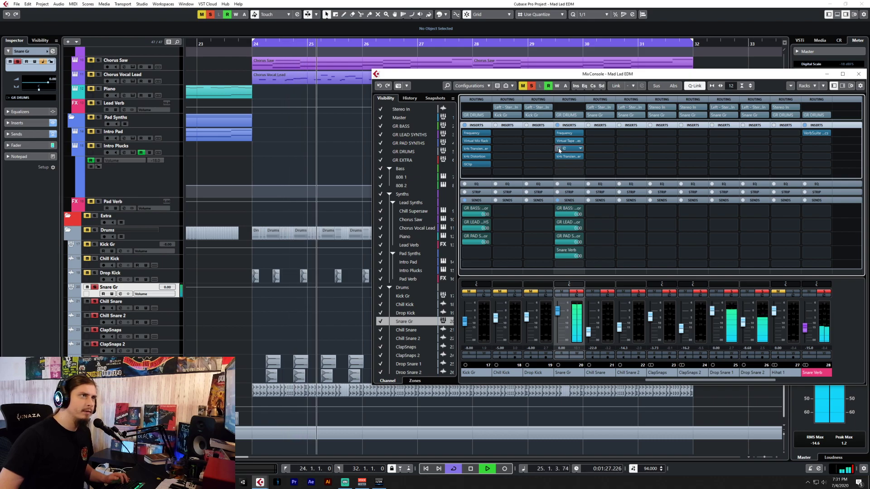
Load kHs Distortion into Snare Gr's fifth insert slot, set its mix to 47% and close it.
click(577, 166)
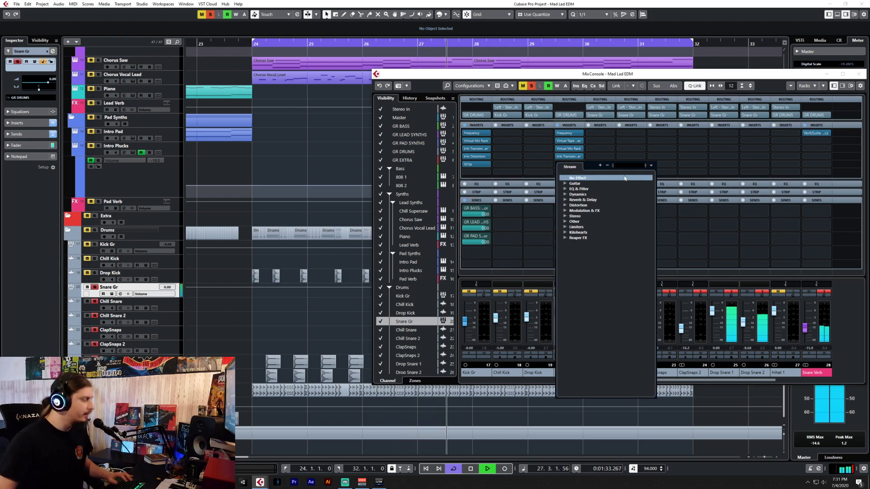
text(distor)
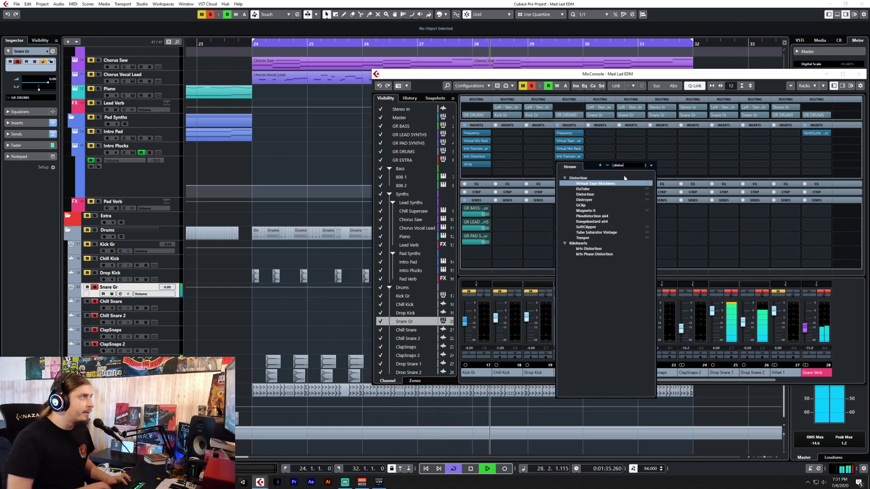
click(598, 250)
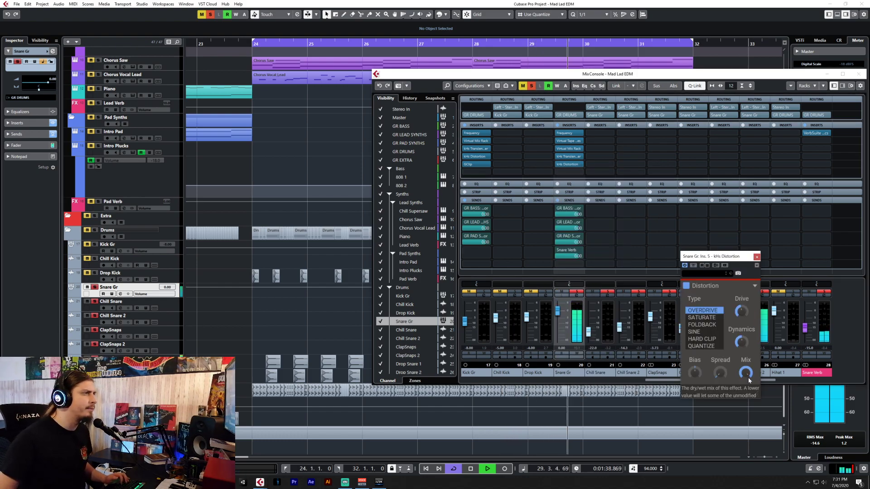
drag(746, 373, 745, 409)
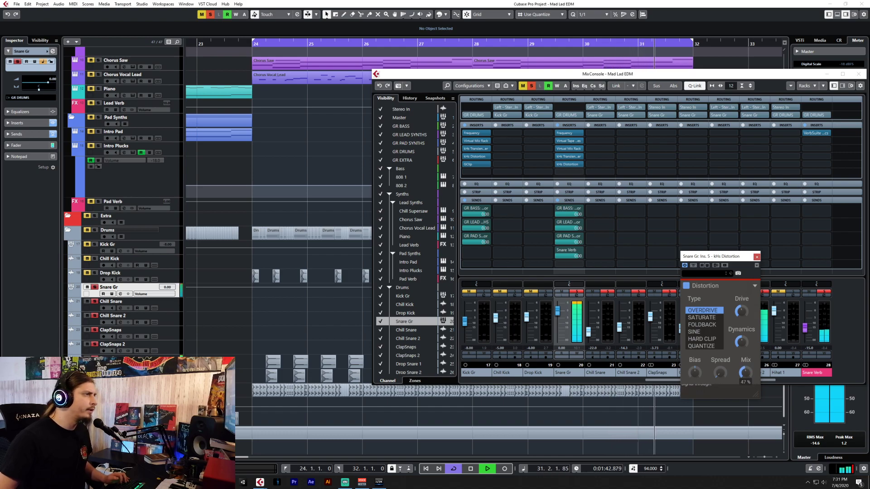
click(758, 257)
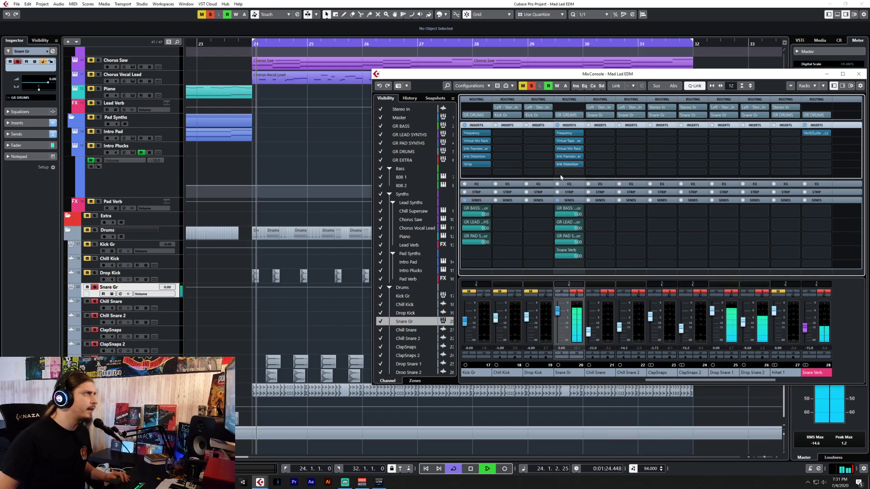
Load GClip into Snare Gr's sixth insert slot.
click(570, 172)
text(gc)
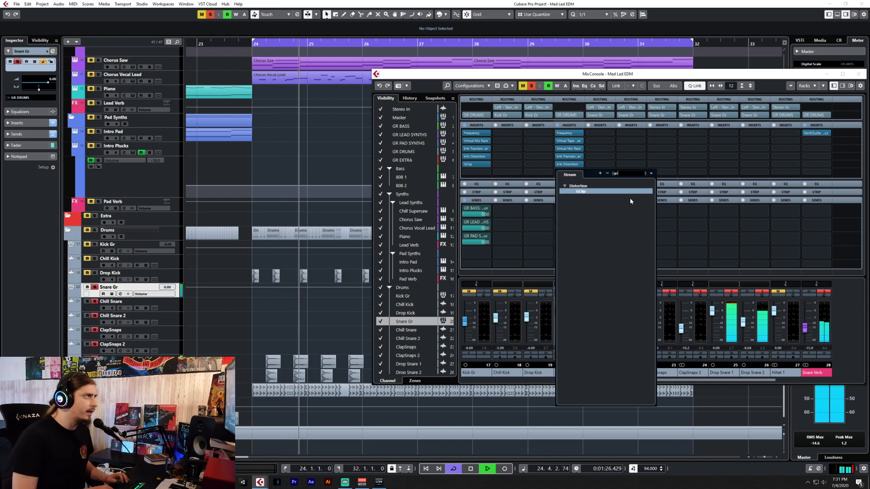
key(Return)
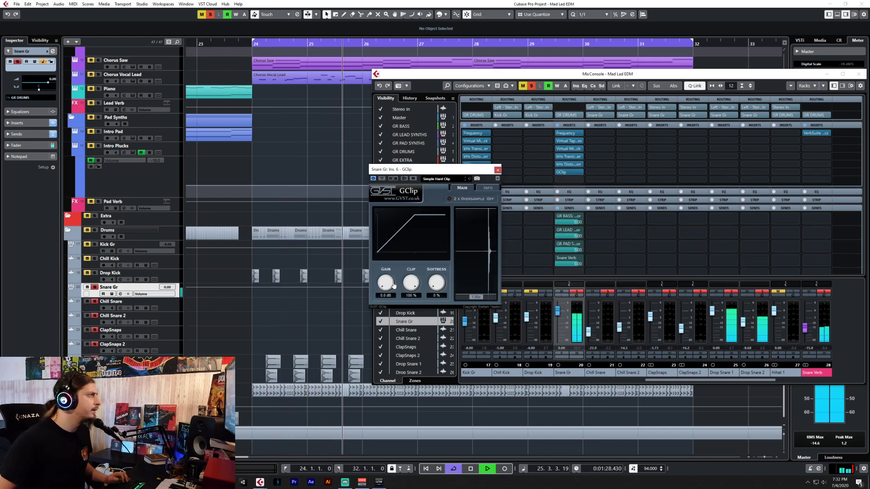
Set GClip's softness to 100% and clip to 82%, enable 2x oversampling and close its window.
drag(436, 286, 438, 242)
drag(411, 283, 410, 294)
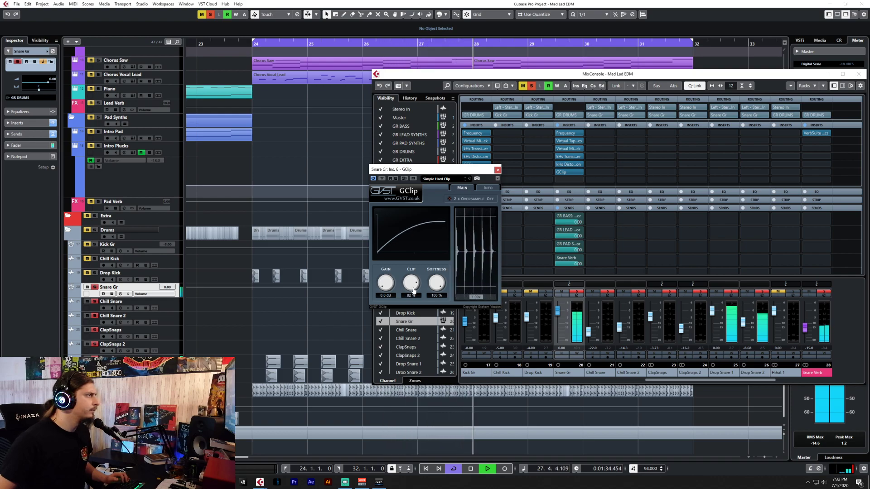
click(464, 200)
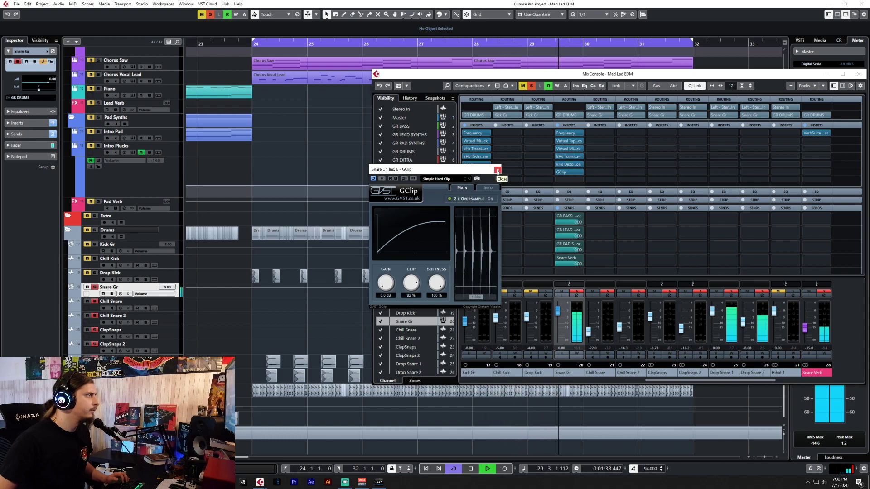
click(498, 170)
Reset Snare Gr's peak level display and unsolo the snare group to hear it in the full mix.
click(579, 354)
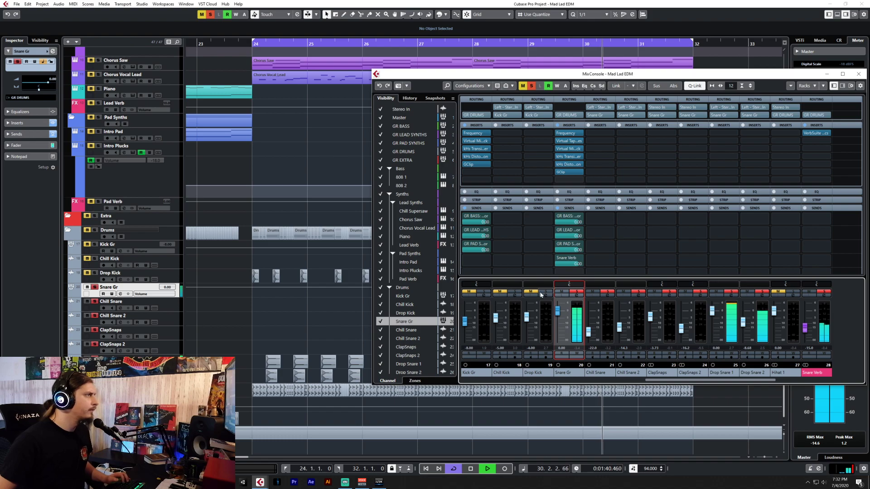
click(95, 287)
key(F3)
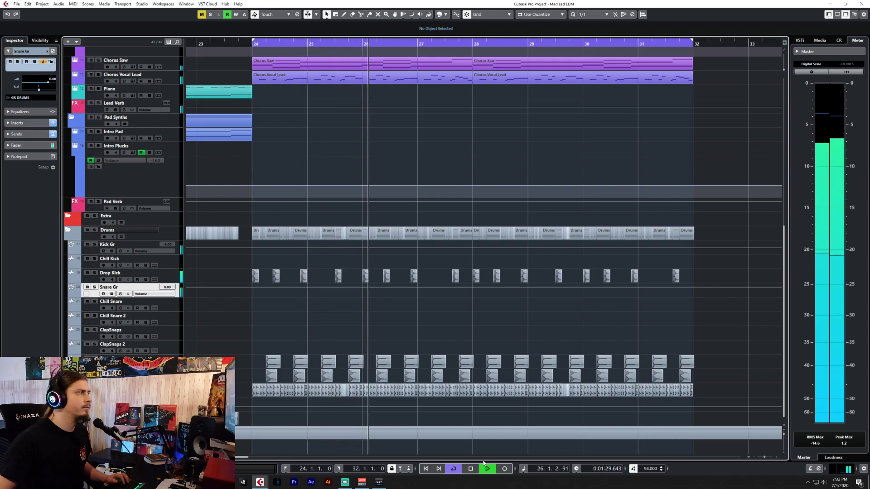
Compare the full mix with all of Snare Gr's inserts bypassed and re-enabled in the MixConsole.
key(F3)
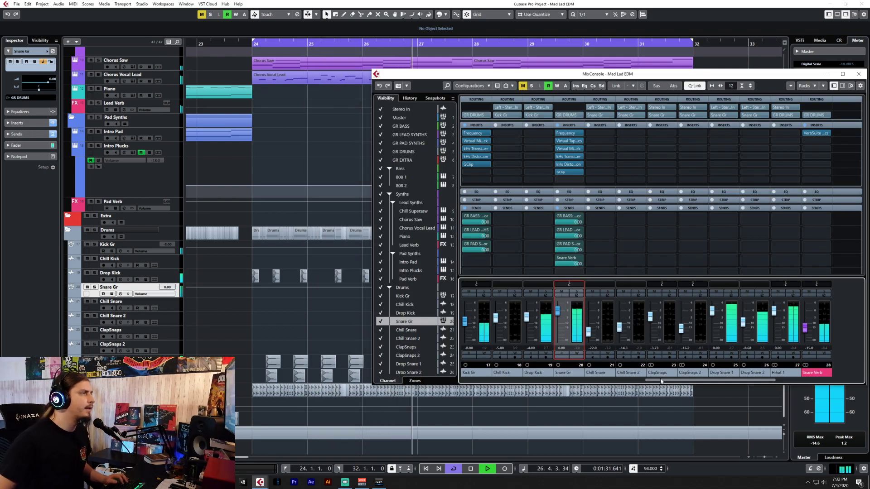
scroll(584, 365, left, 3)
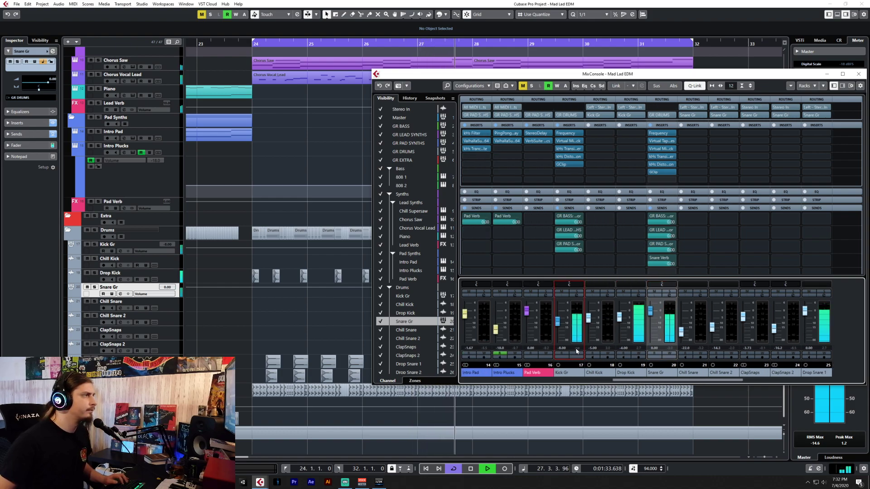
click(650, 126)
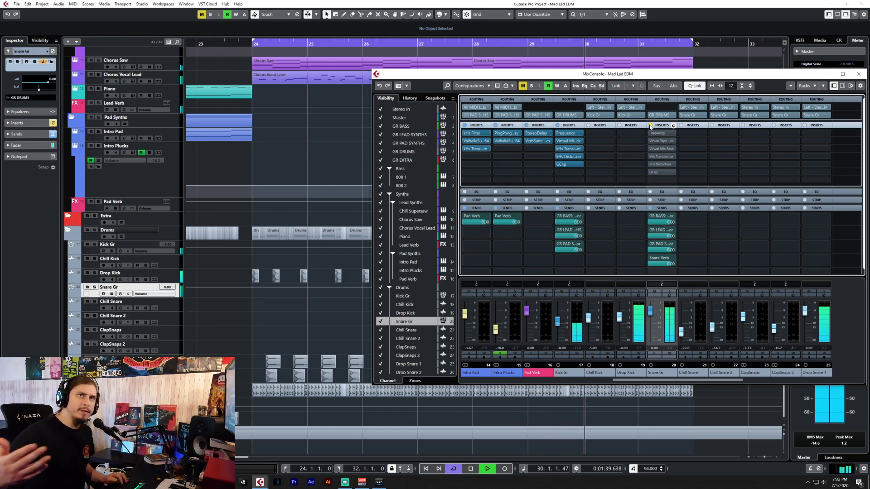
click(651, 125)
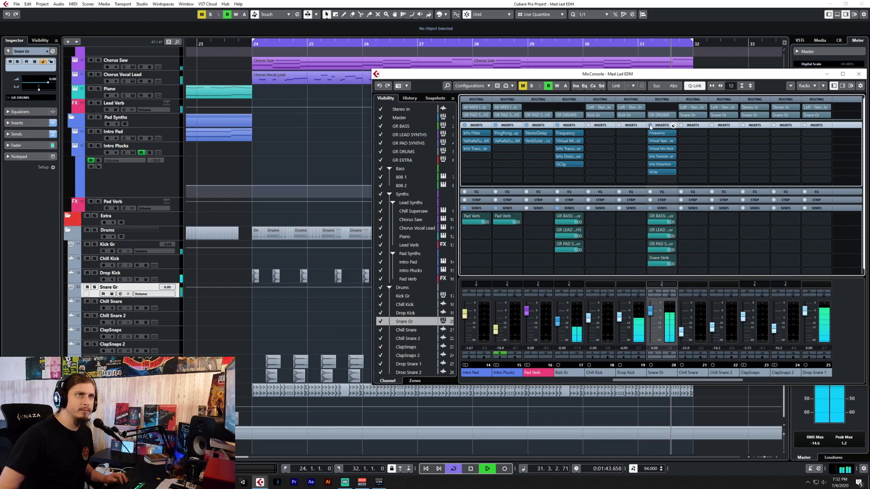
Close the MixConsole and select the Drop Snare 2 track.
key(F3)
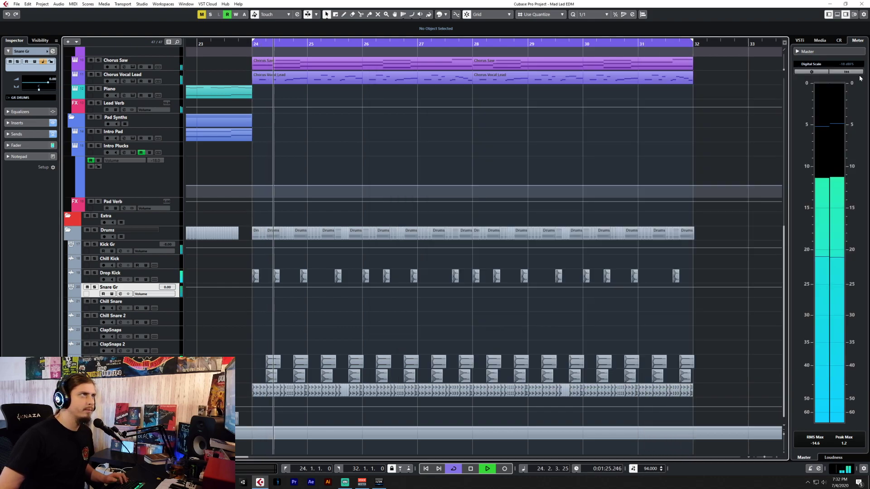
click(129, 374)
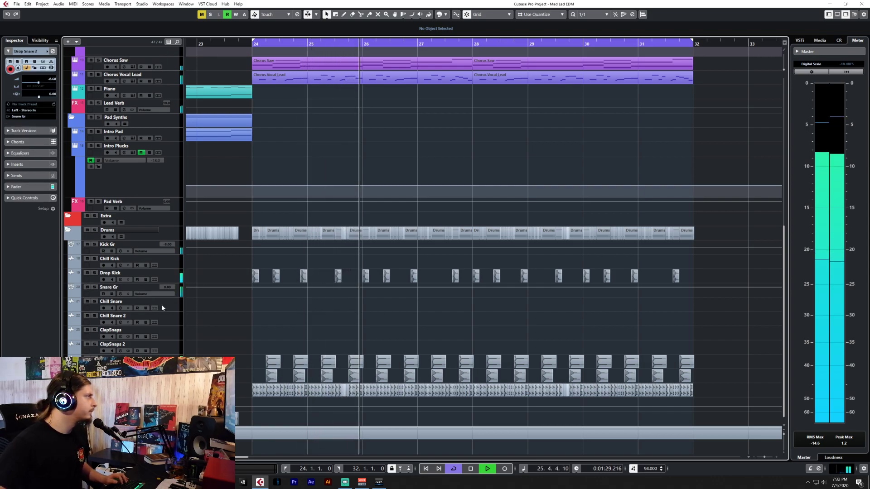
Lower Drop Snare 2's volume to -10.7 dB, then play the soloed snare group from bar 24.
drag(39, 85, 37, 85)
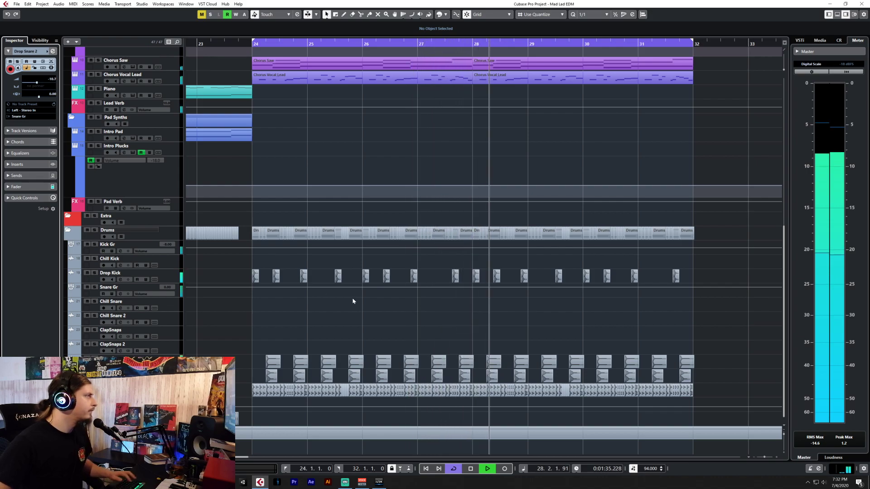
key(F3)
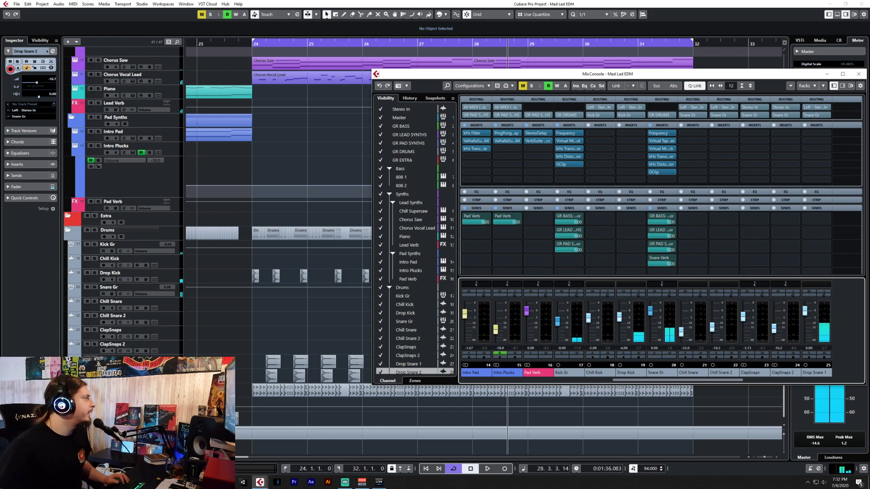
key(F3)
key(s)
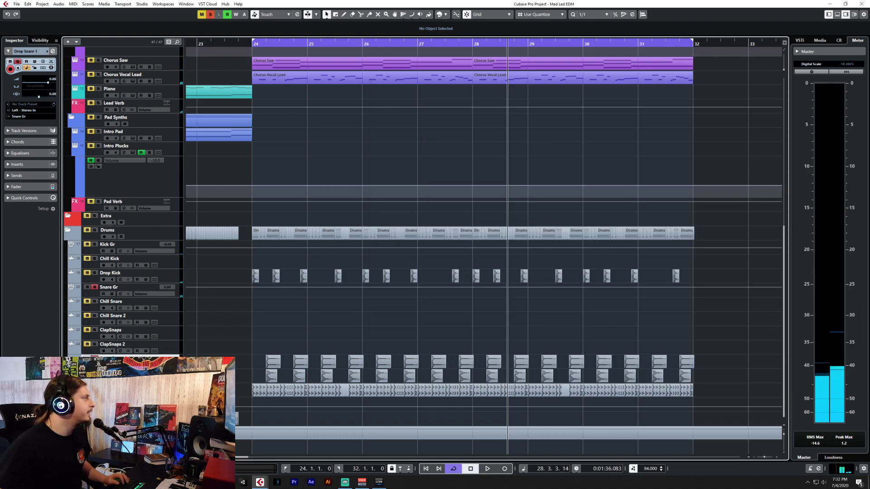
key(KP_1)
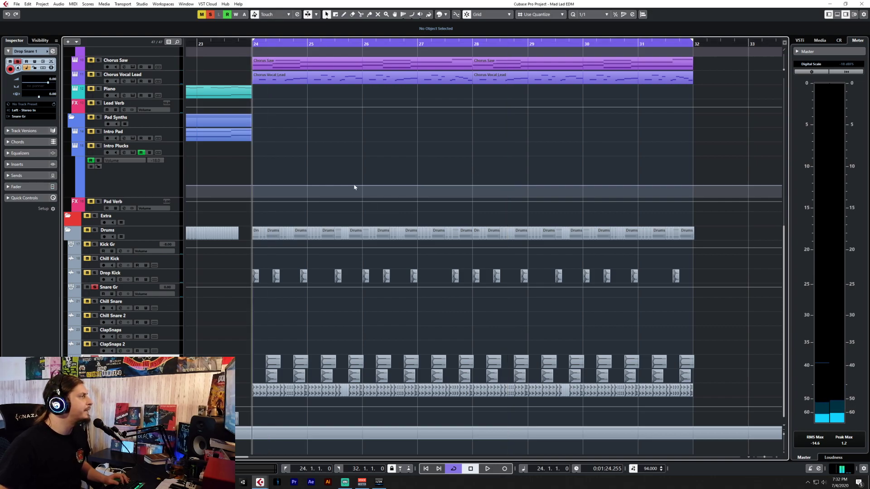
key(space)
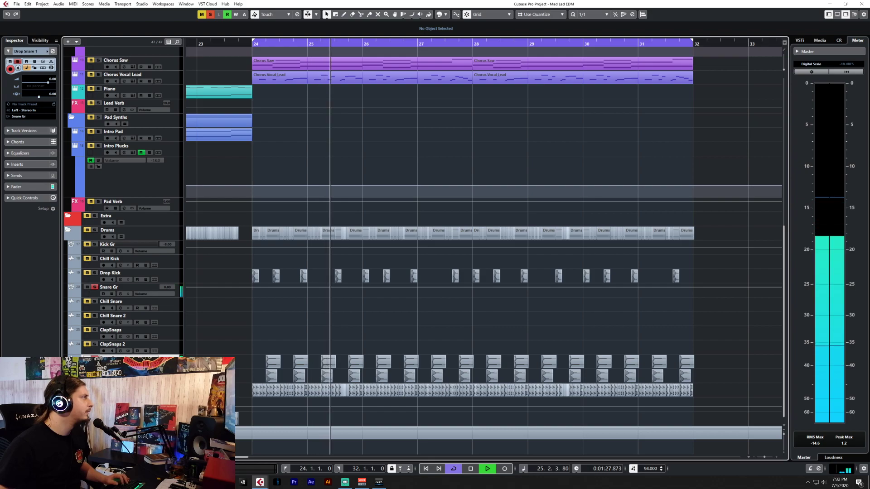
Set Drop Snare 2's volume to -15.0 dB and unsolo the snare group to hear the full mix.
click(114, 374)
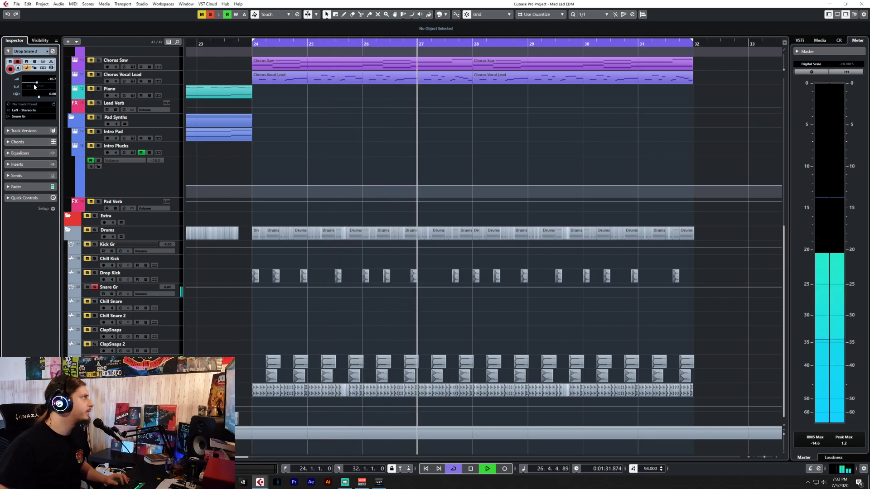
drag(37, 84, 34, 83)
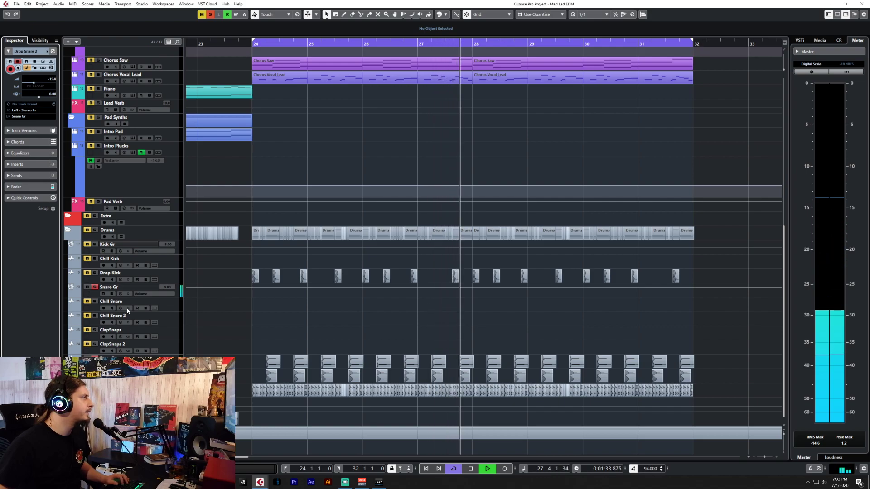
click(142, 346)
key(s)
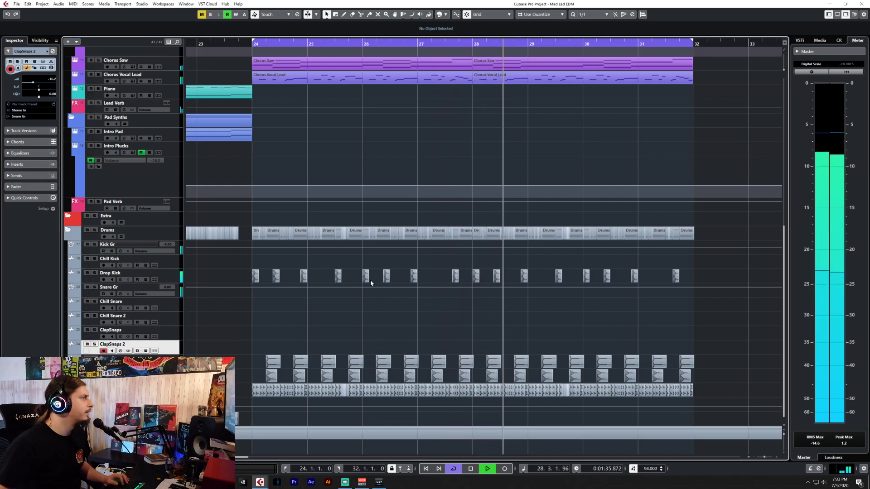
Raise the Kick Gr fader to -7.09 dB in the MixConsole while the full mix plays.
key(F3)
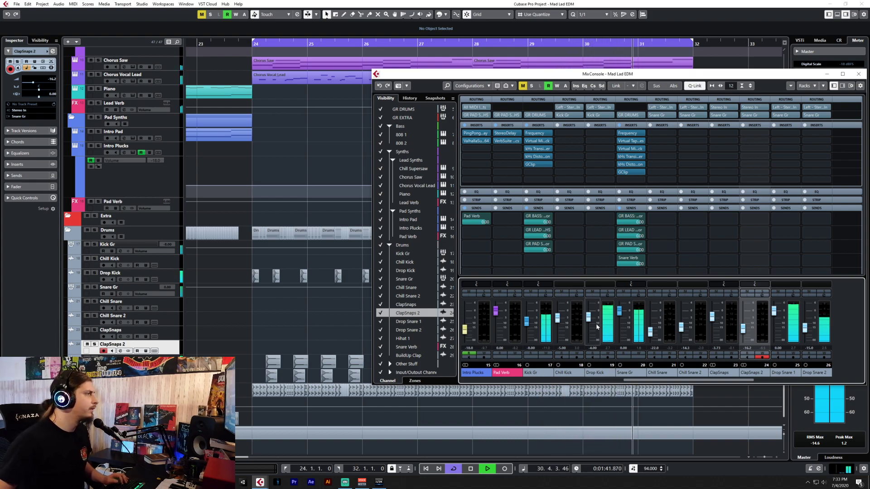
key(space)
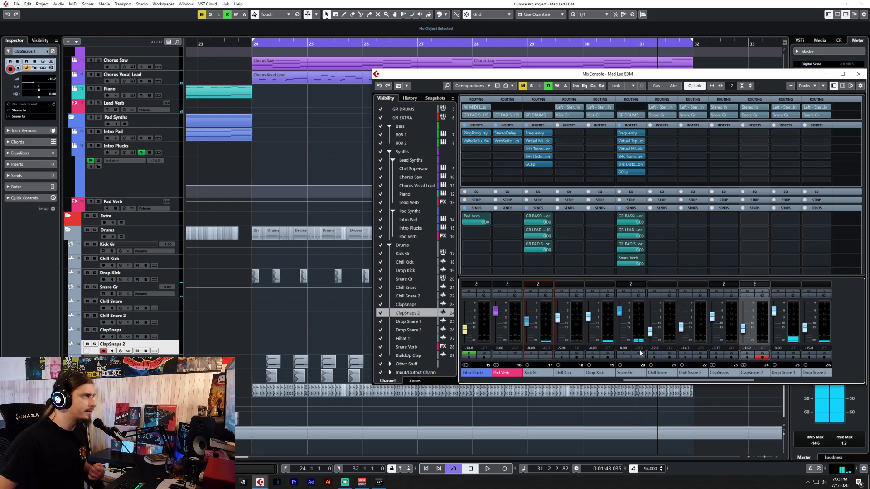
key(space)
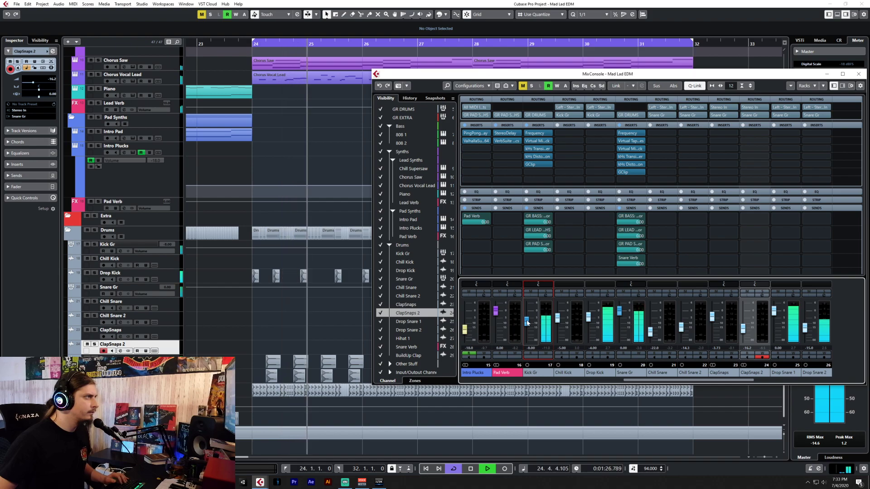
drag(526, 322, 528, 323)
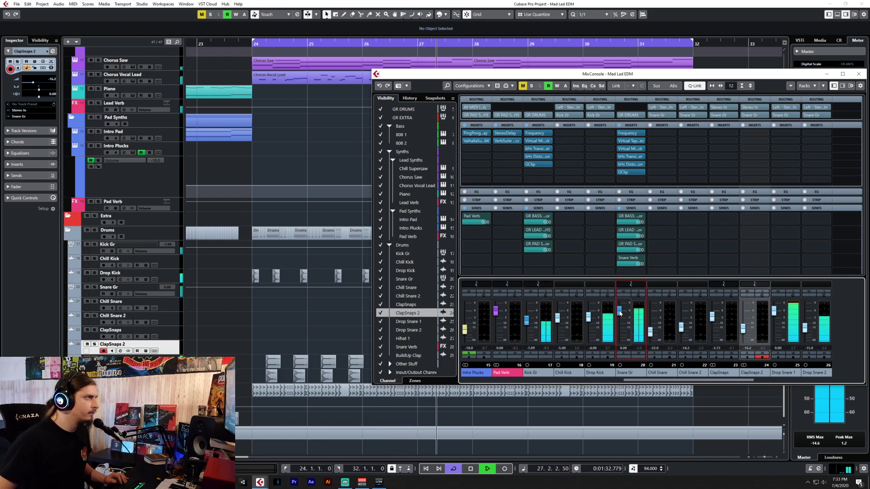
Set the clip amount of Snare Gr's GClip to 92%, close its window and stop playback.
click(626, 173)
drag(413, 286, 415, 283)
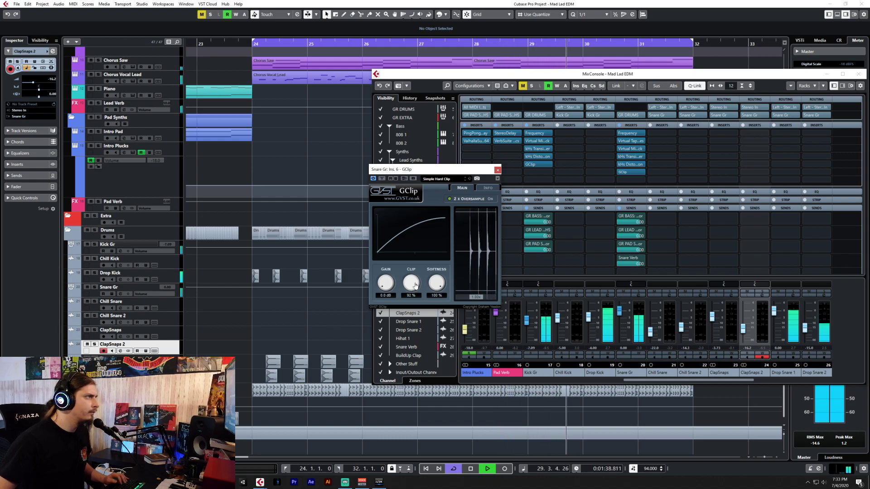
click(498, 171)
key(space)
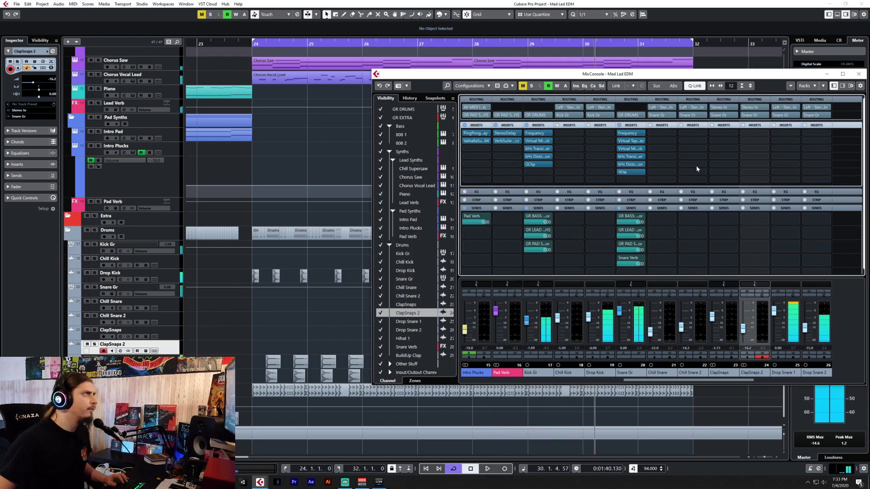
Set The Monster's mix to about 8% in Snare Gr's Virtual Mix Rack during playback and close the rack.
click(629, 149)
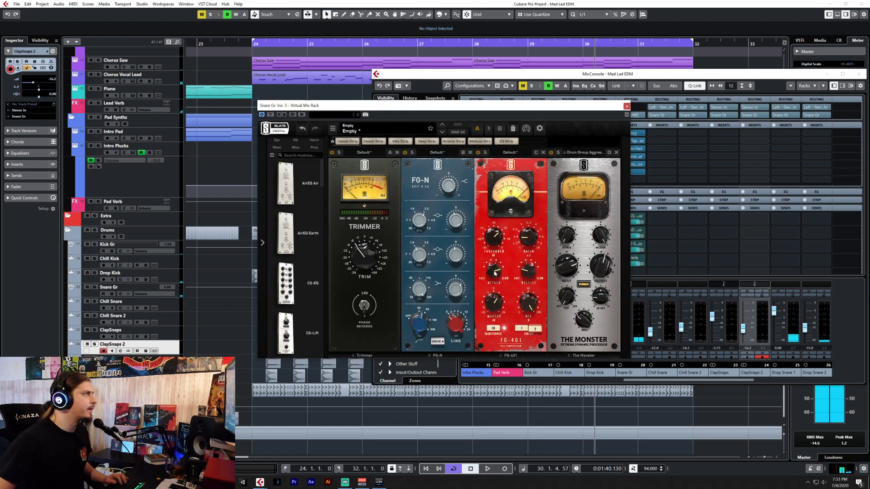
key(space)
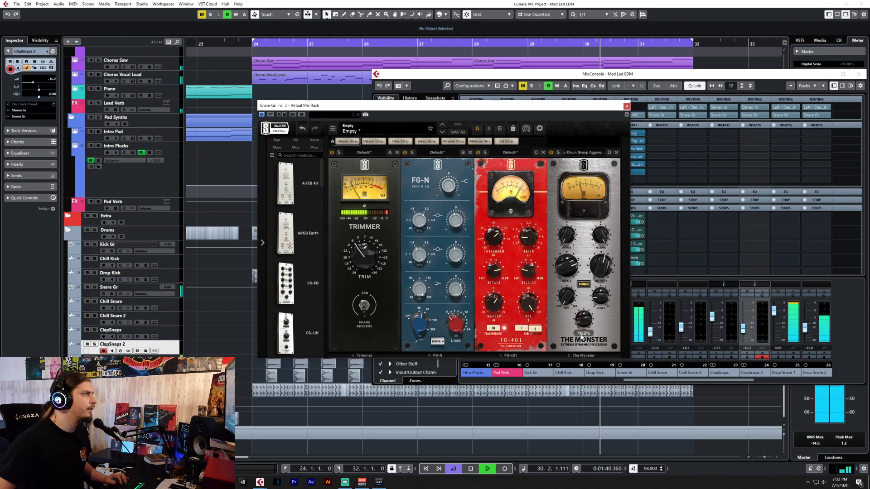
mouse_move(582, 338)
drag(582, 337, 581, 346)
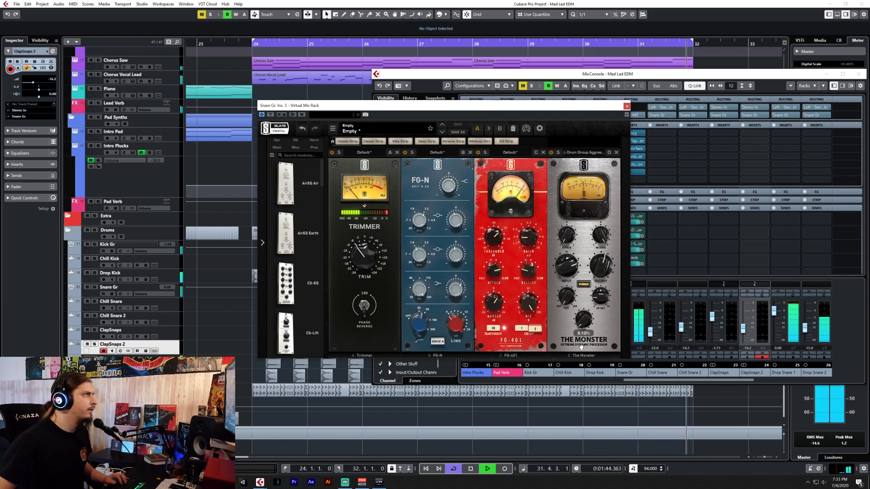
click(627, 106)
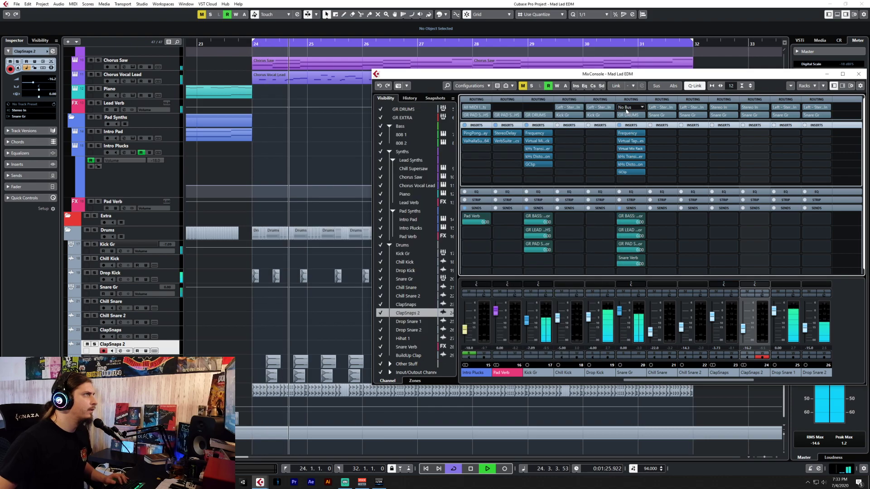
Set the attack of Snare Gr's kHs Transient Shaper to 47%, fine-tune its other shaping knobs and close it.
click(630, 156)
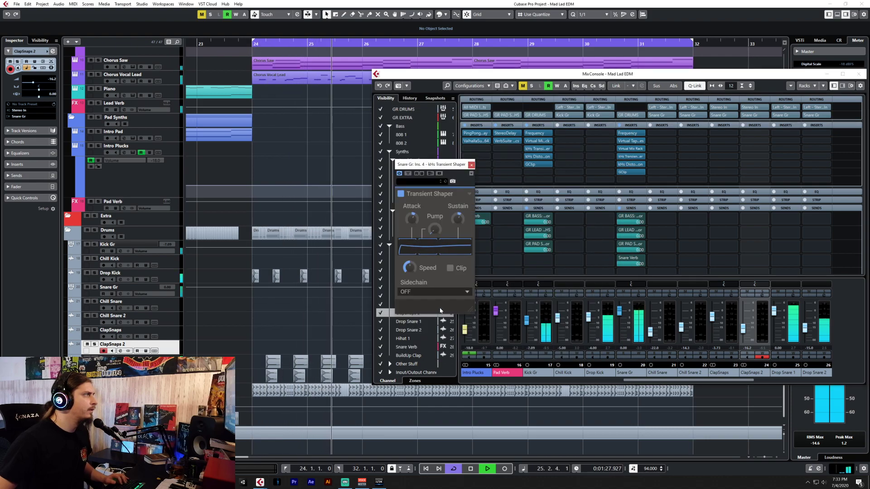
drag(411, 219, 411, 218)
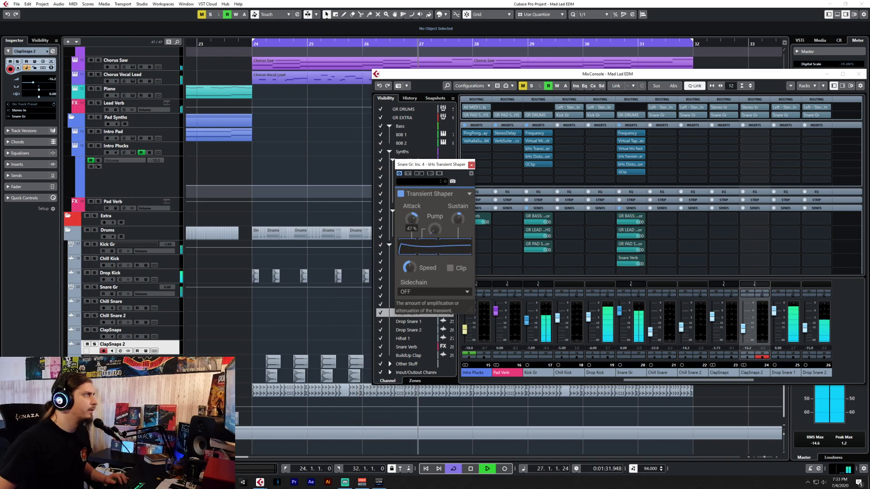
drag(454, 220, 431, 222)
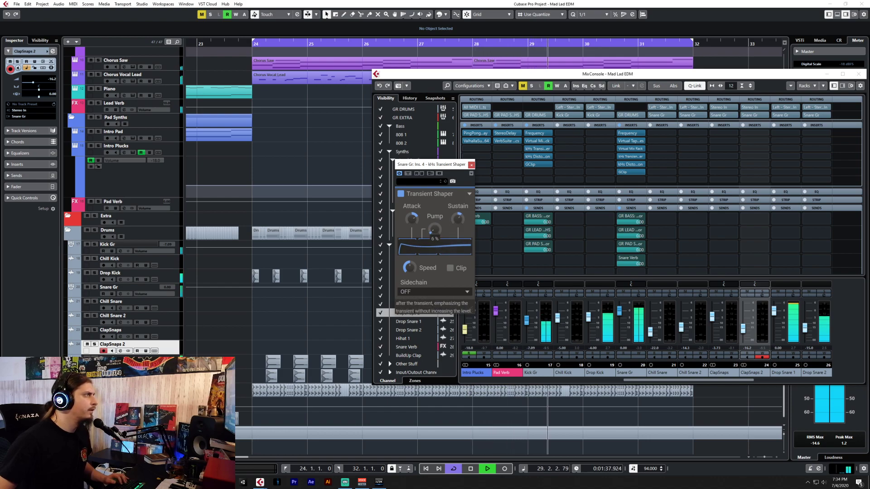
click(471, 165)
Compare the mix with Snare Gr's kHs Distortion bypassed and re-enabled, and recheck the group's peak level after resetting its display.
click(620, 166)
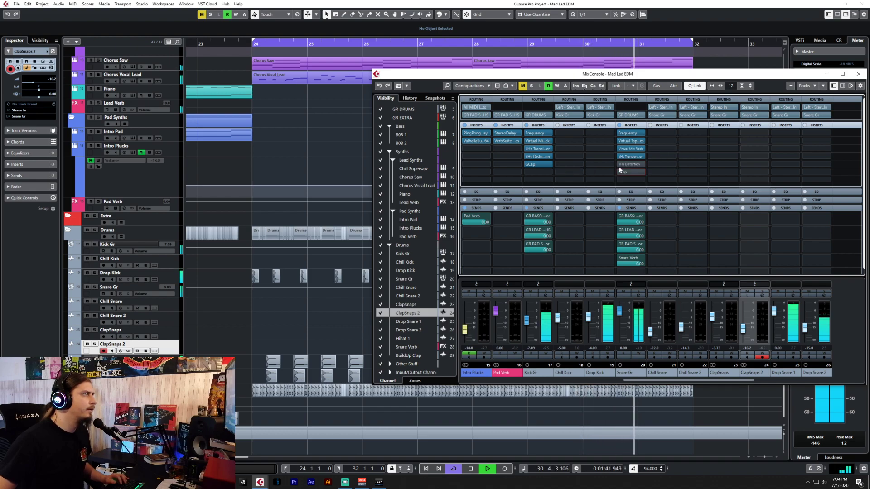
click(620, 165)
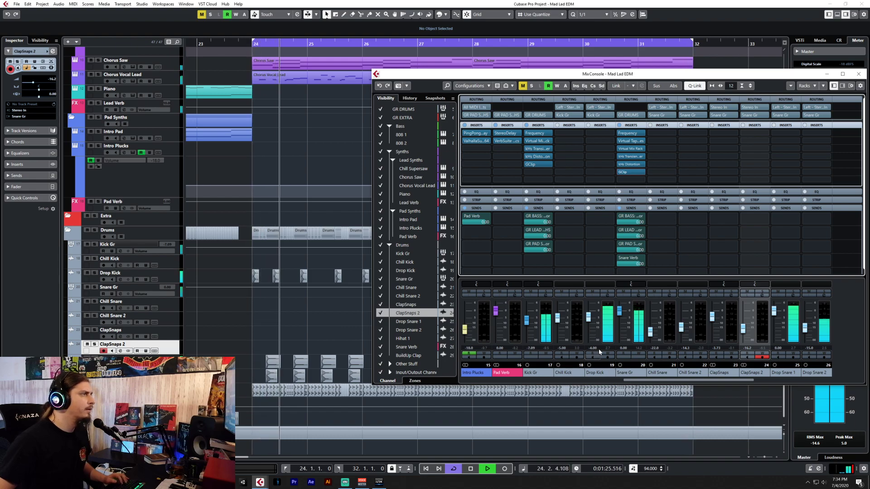
key(space)
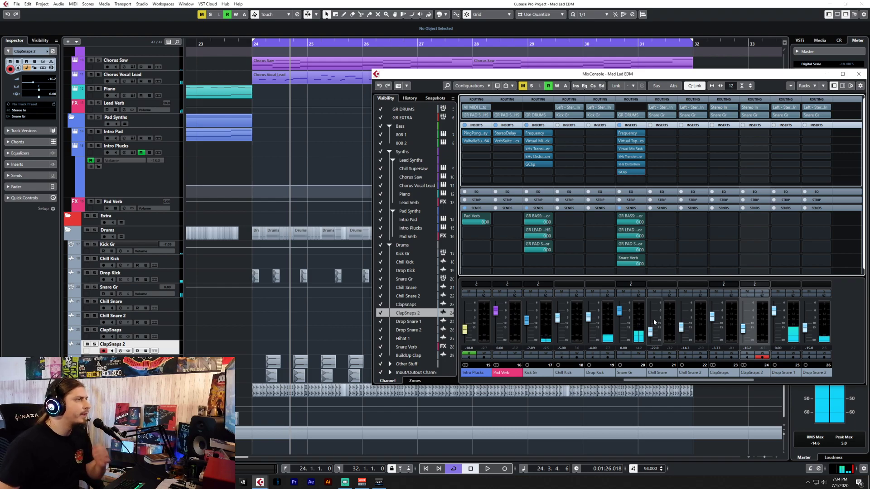
click(639, 350)
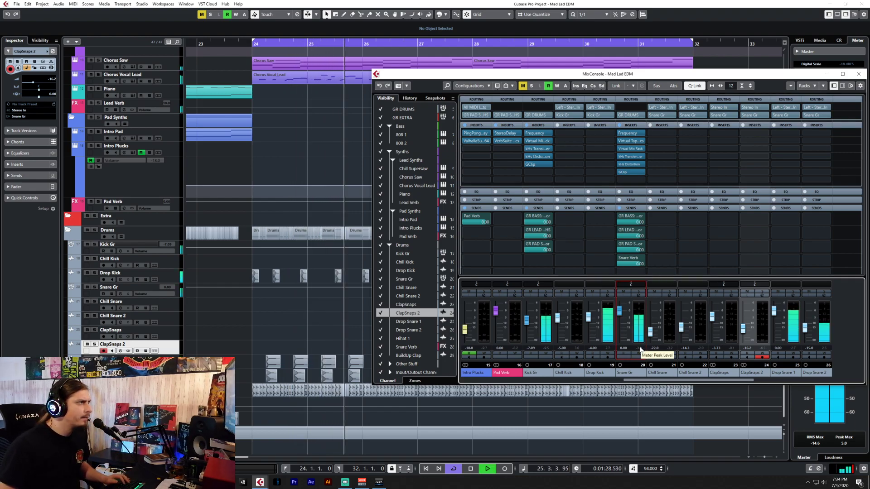
key(space)
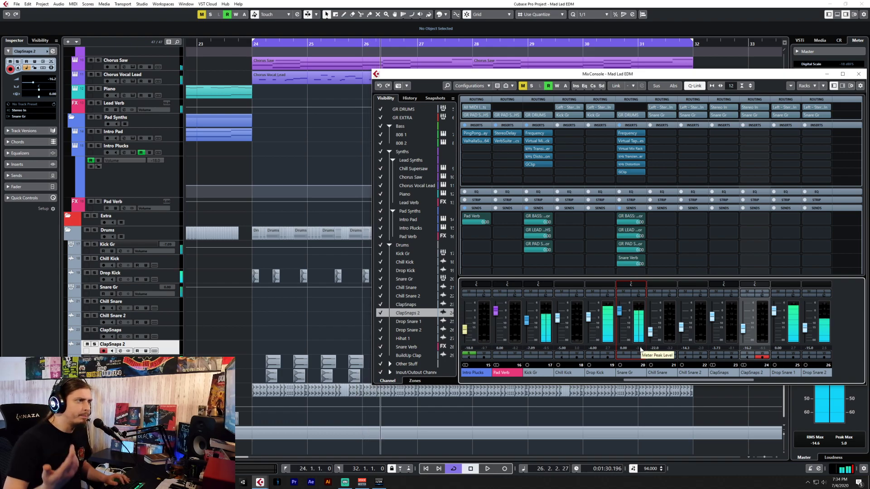
Review the EQ curve in Snare Gr's Frequency insert and close its window.
scroll(328, 306, up, 5)
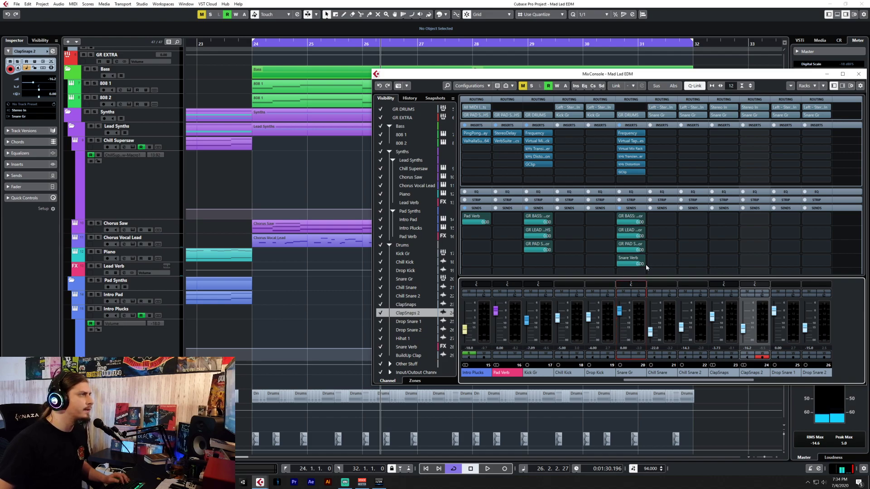
double_click(630, 134)
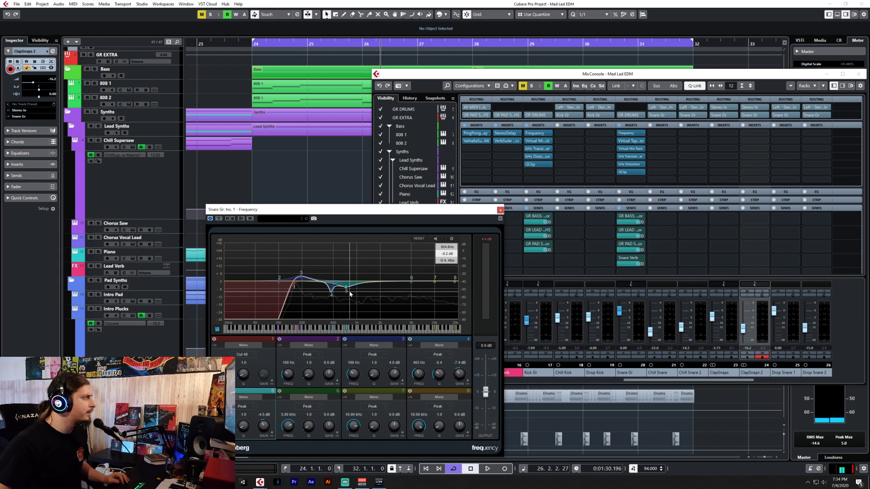
click(500, 210)
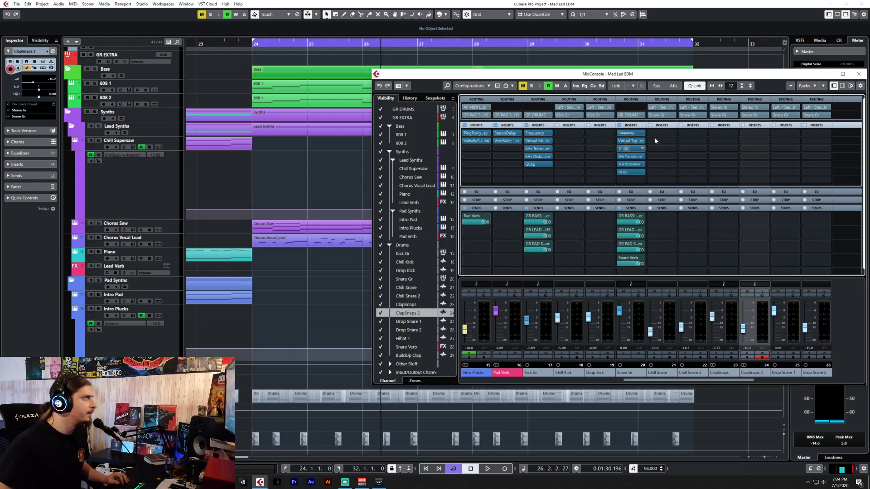
Raise the Trimmer module's trim in Snare Gr's Virtual Mix Rack while the mix plays.
click(629, 149)
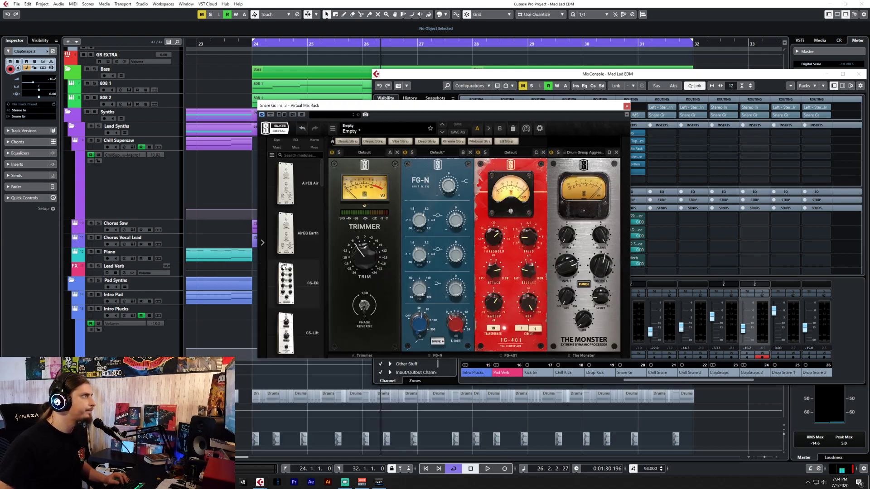
key(space)
drag(381, 266, 368, 258)
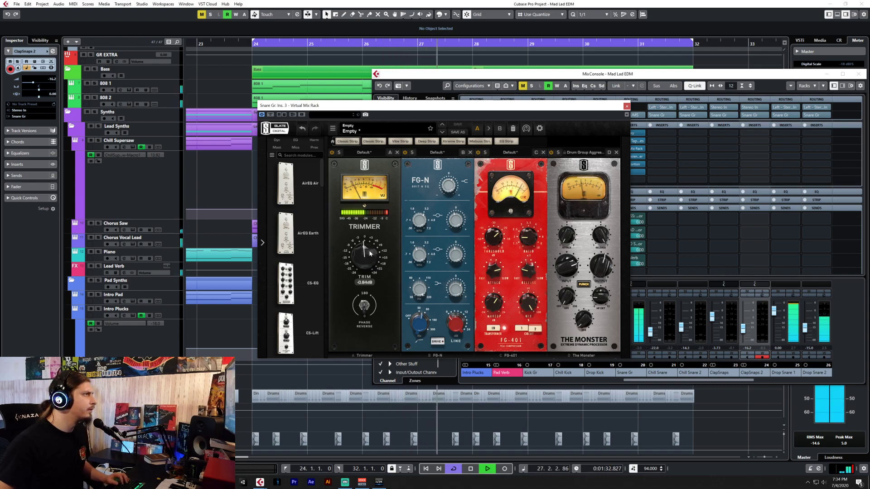
drag(370, 254, 380, 257)
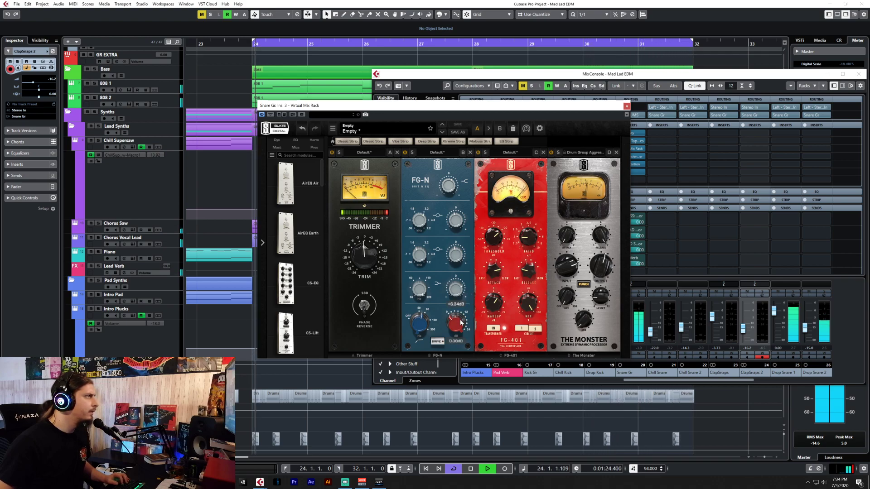
Adjust the FG-N module's output and band gains in Snare Gr's Virtual Mix Rack during playback, stop playback and close the rack.
drag(460, 323, 463, 320)
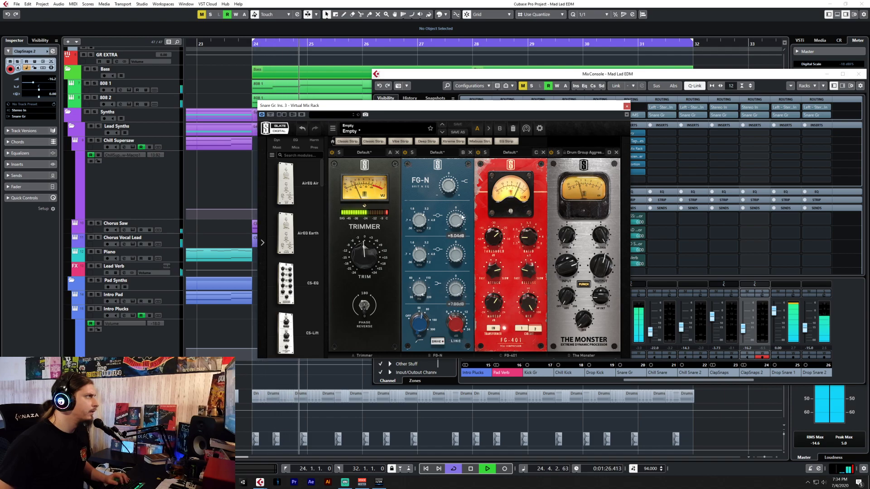
drag(462, 216, 459, 222)
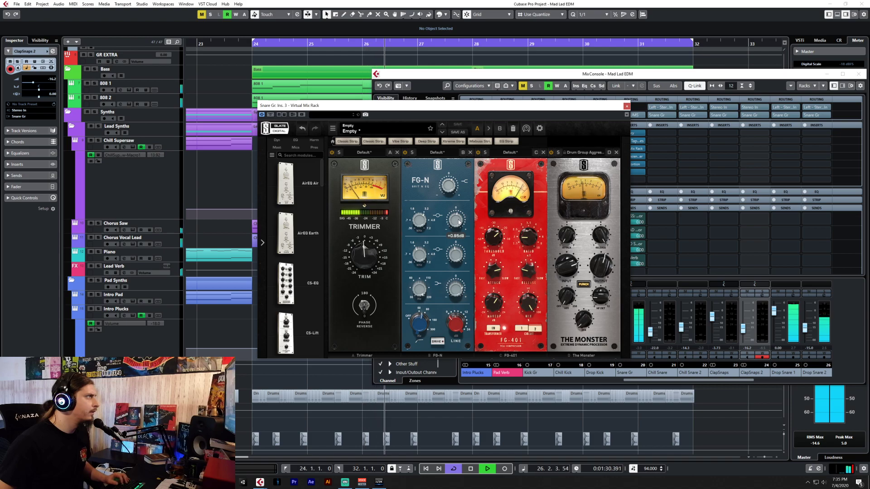
drag(459, 256, 462, 251)
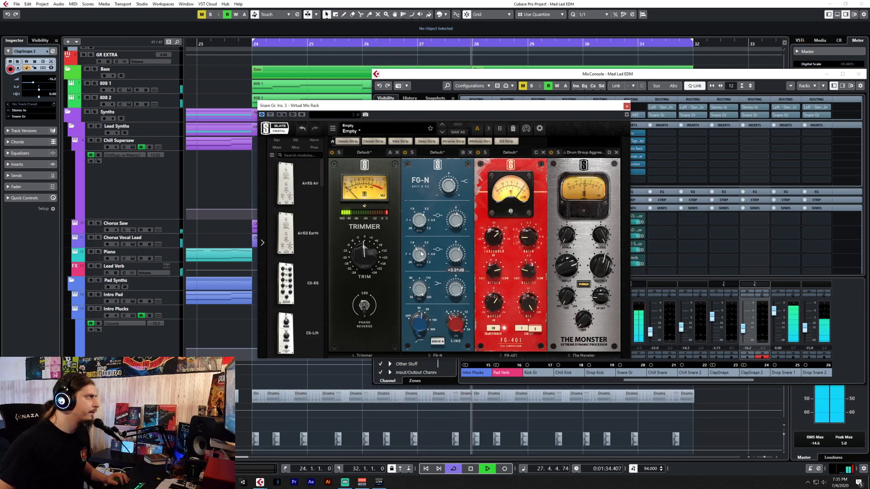
scroll(459, 258, down, 1)
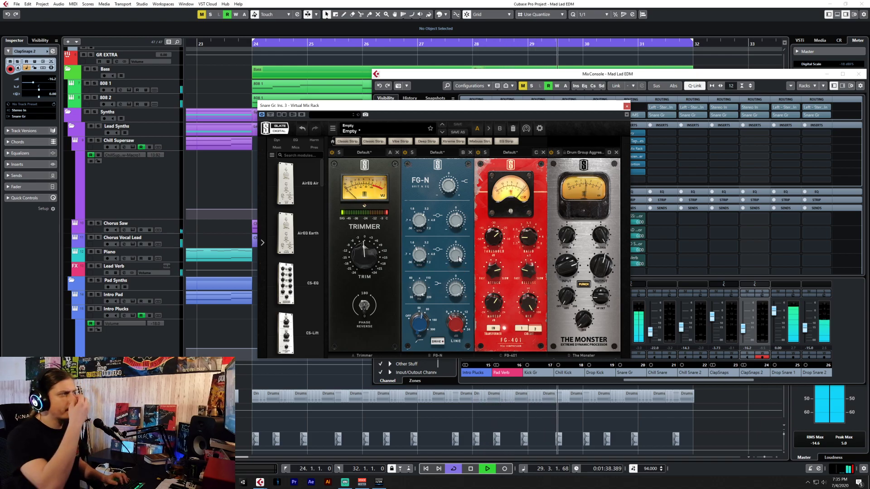
key(space)
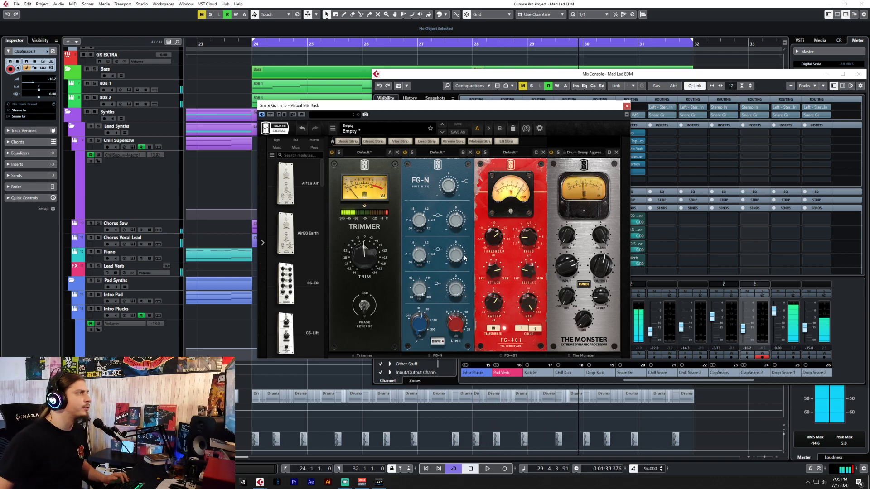
click(627, 106)
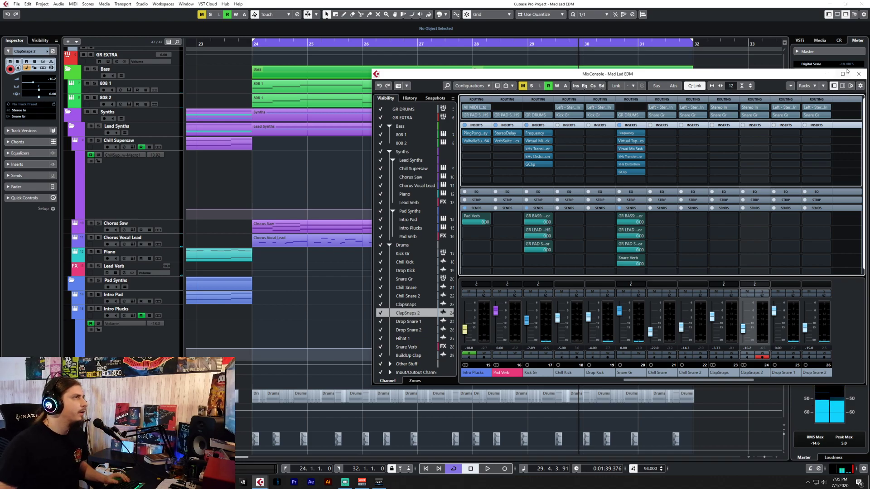
Lower Snare Gr's volume fader in the MixConsole while the drop plays.
click(860, 75)
scroll(309, 271, down, 4)
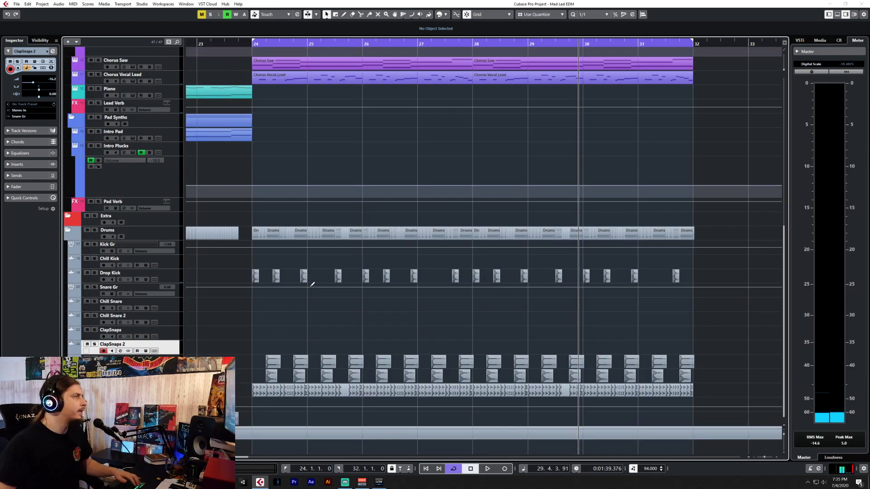
key(F3)
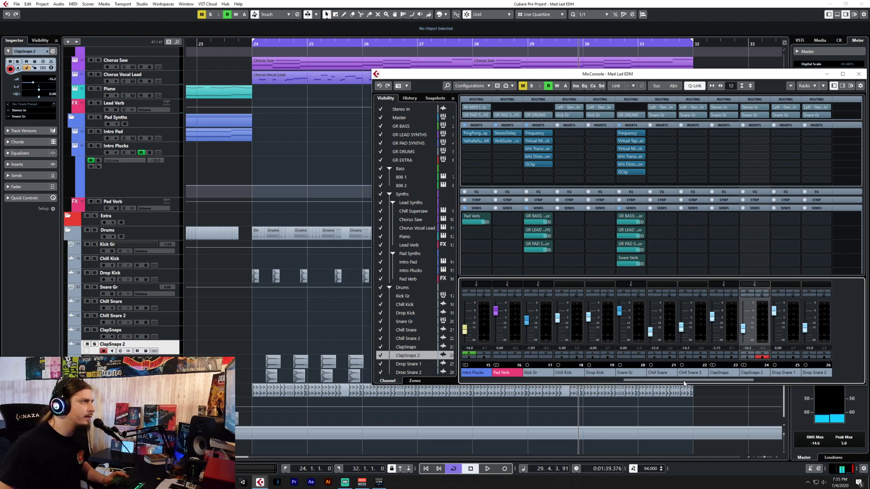
drag(686, 384, 654, 383)
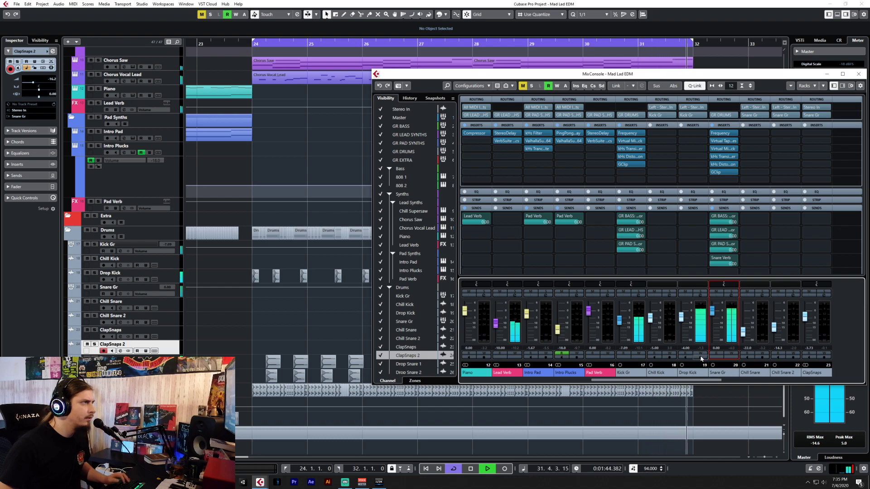
drag(713, 314, 714, 319)
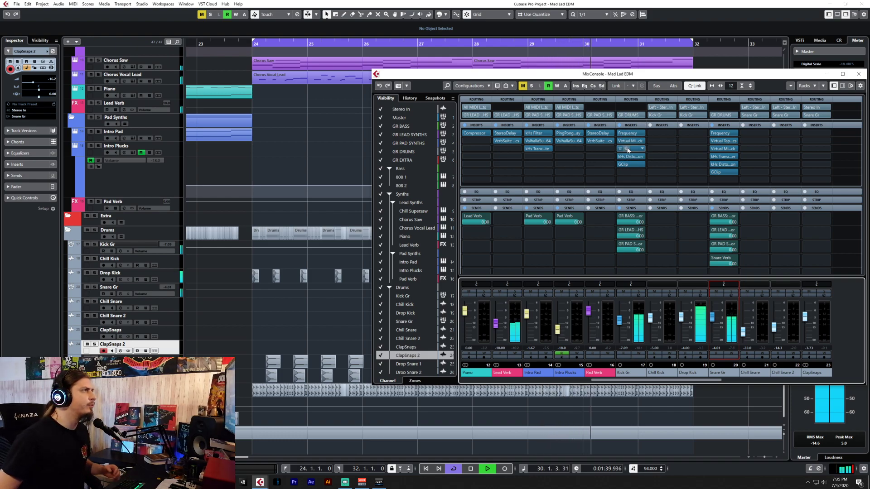
Set the FG-N module's high-band gain to about +10.7 dB in Kick Gr's Virtual Mix Rack and close the rack.
click(628, 141)
drag(568, 249, 567, 244)
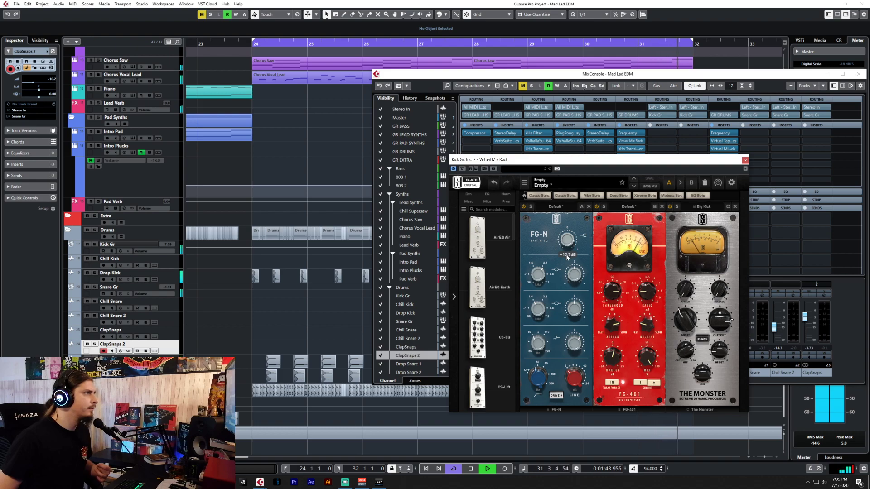
click(746, 160)
Set the FG-N module's high-band gain to about +6.02 dB in Snare Gr's Virtual Mix Rack, close the rack and mixer, and stop playback.
click(720, 150)
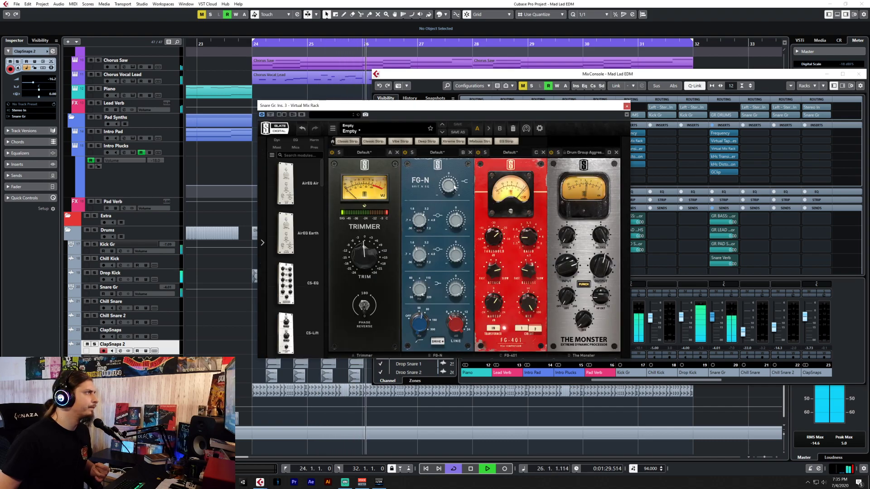
scroll(450, 193, down, 1)
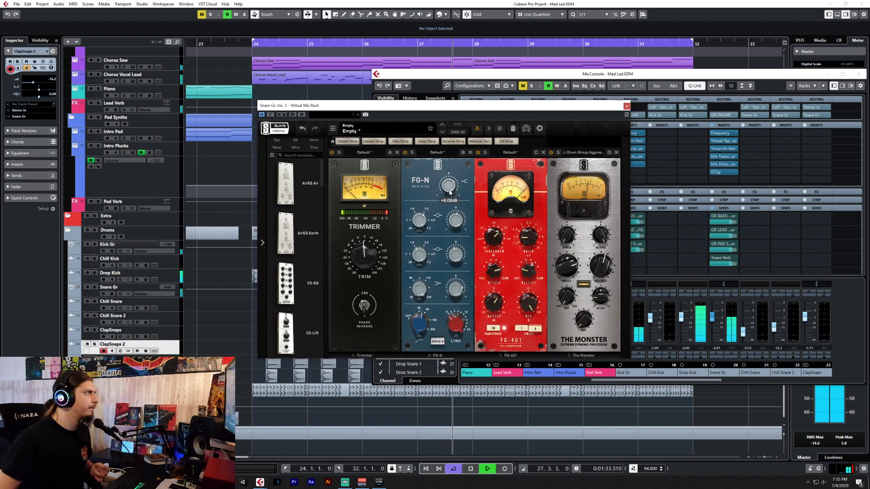
click(627, 106)
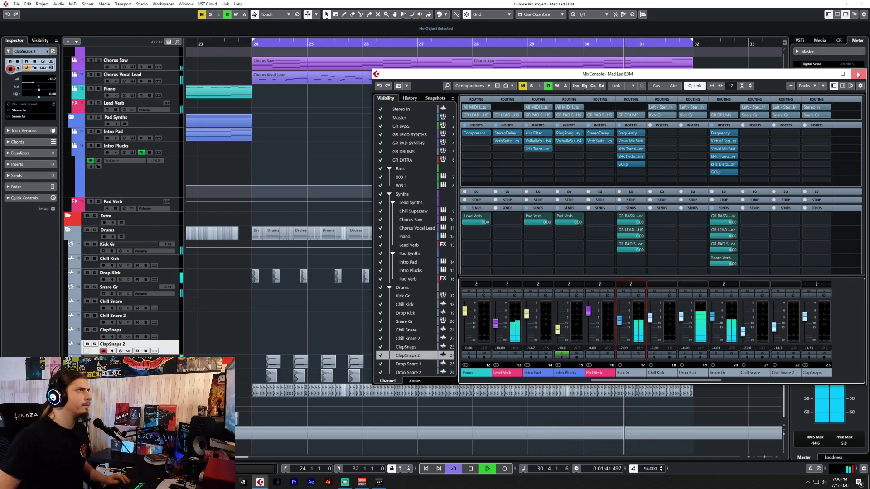
key(F3)
key(space)
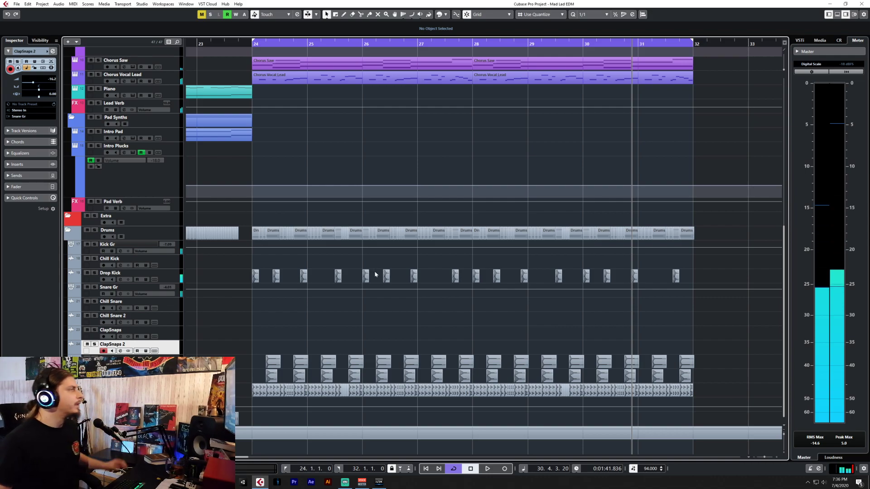
Select the GR BASS group and move its Compressor insert down to slot 7, closing the plug-in window.
scroll(306, 249, up, 5)
scroll(306, 249, up, 2)
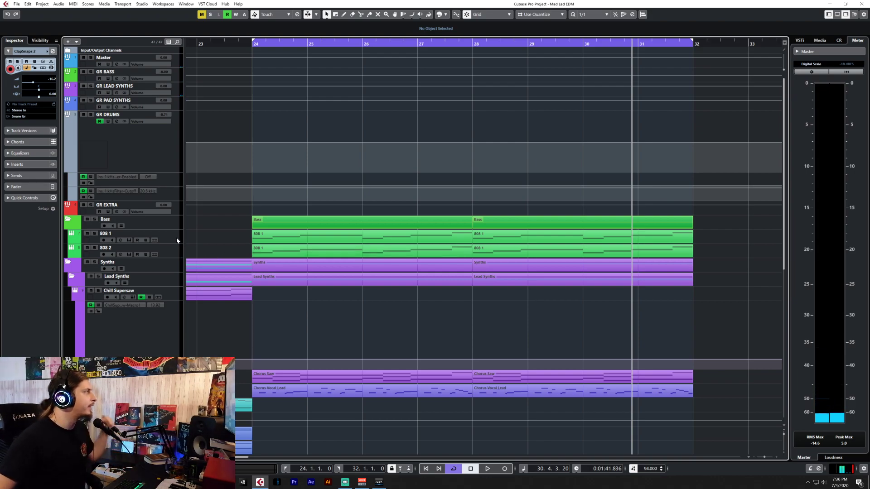
click(174, 77)
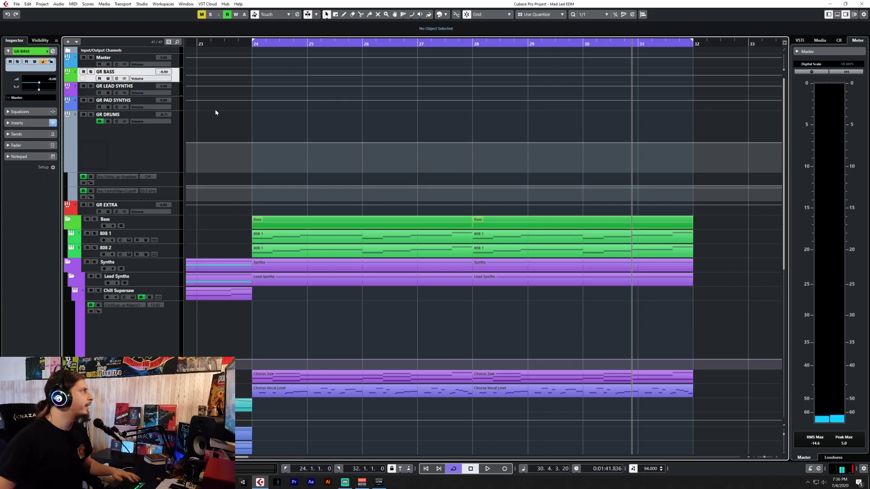
key(F3)
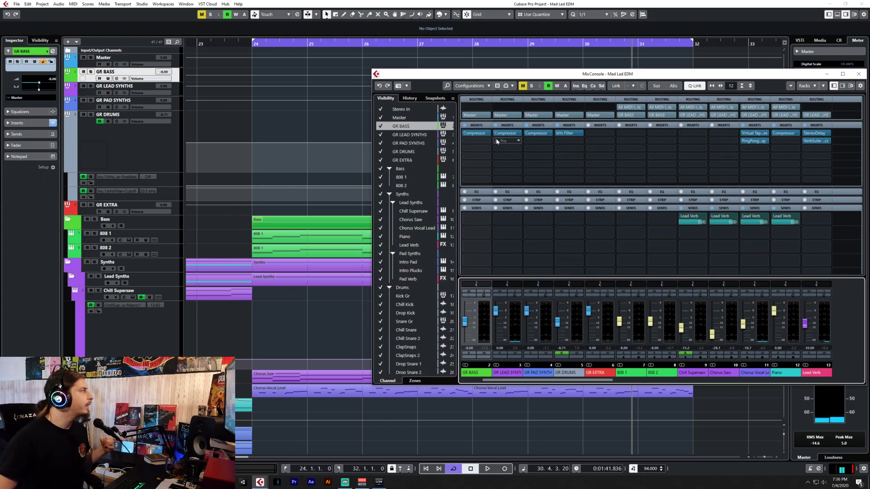
drag(480, 135, 483, 181)
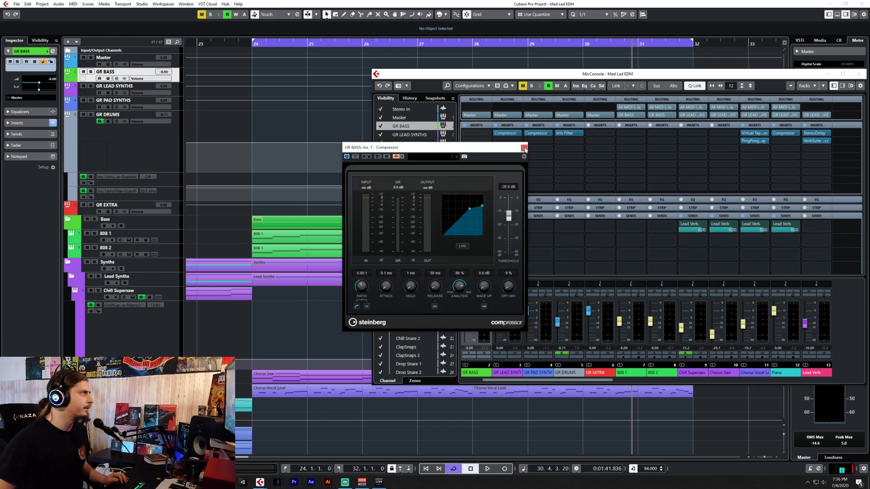
click(524, 148)
Solo the GR BASS group and play it from bar 24.
drag(585, 381, 645, 386)
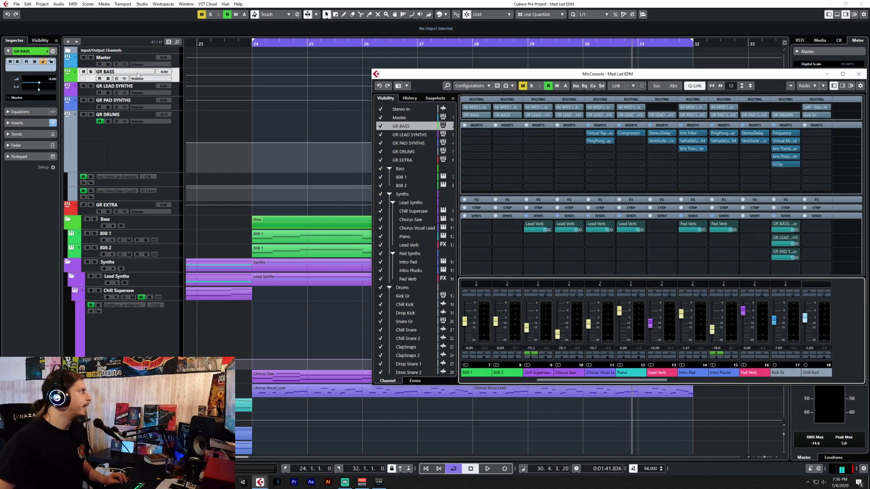
click(91, 72)
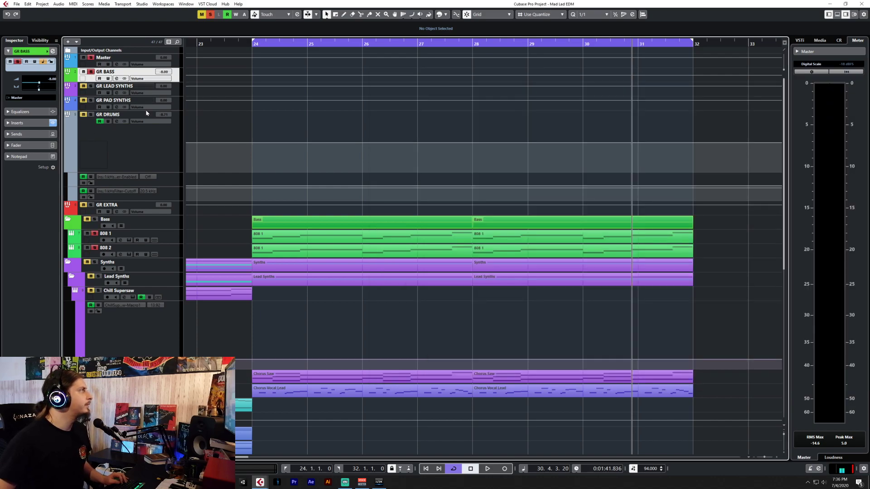
click(252, 44)
key(space)
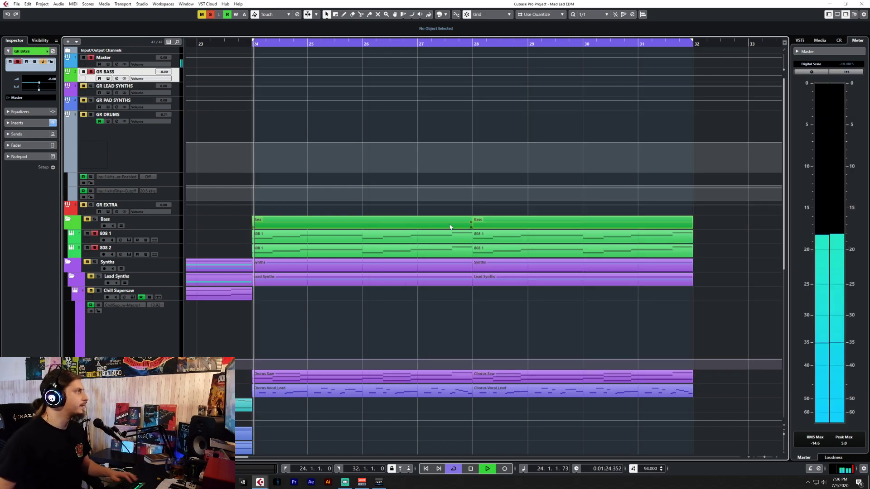
Bring GR BASS's insert slots into view in the MixConsole, dismissing the effect list opened on the 808 1 channel.
key(F3)
click(476, 133)
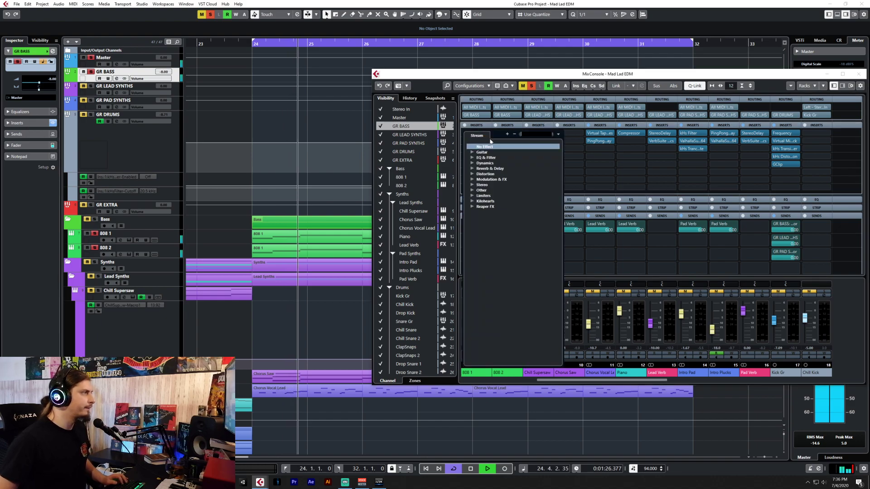
click(641, 224)
drag(602, 380, 537, 381)
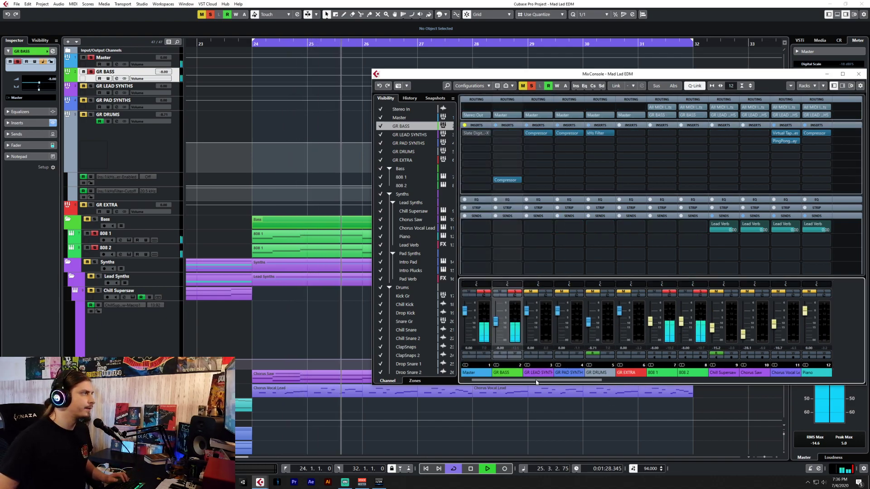
Insert the Frequency EQ in the first insert slot of GR BASS and set its first band to mid/side processing.
click(515, 134)
text(freq)
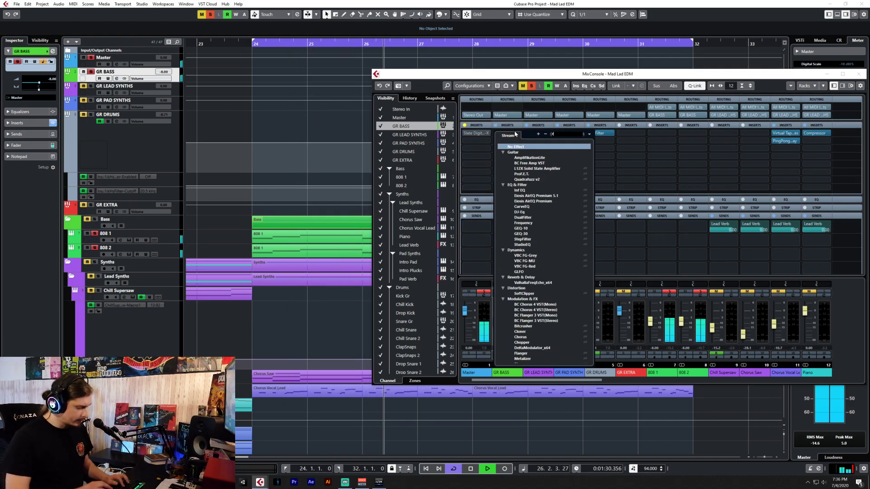
key(Return)
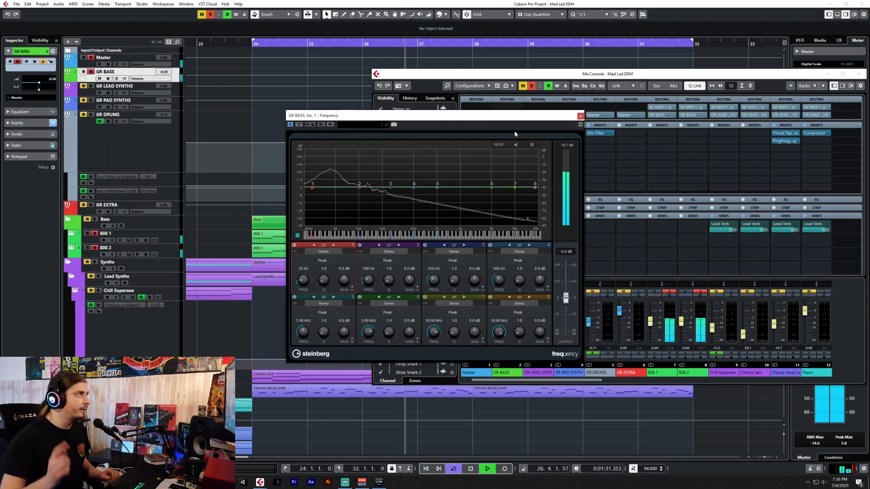
click(333, 246)
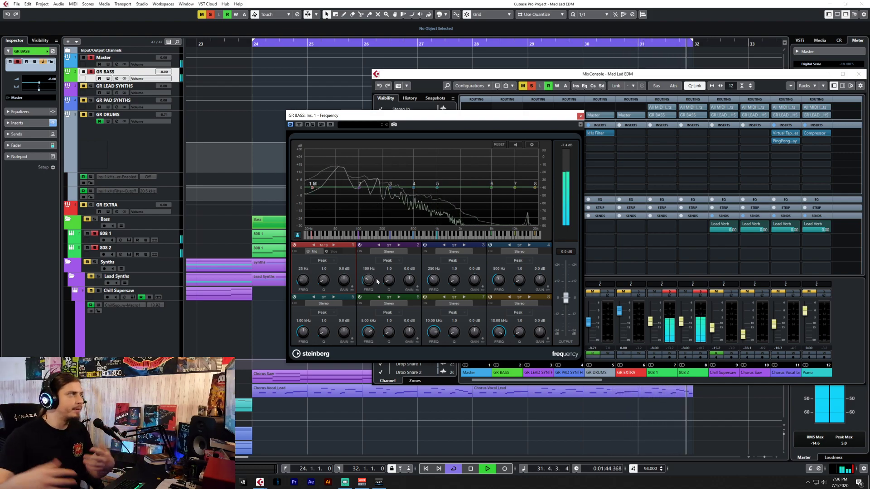
drag(443, 115, 595, 169)
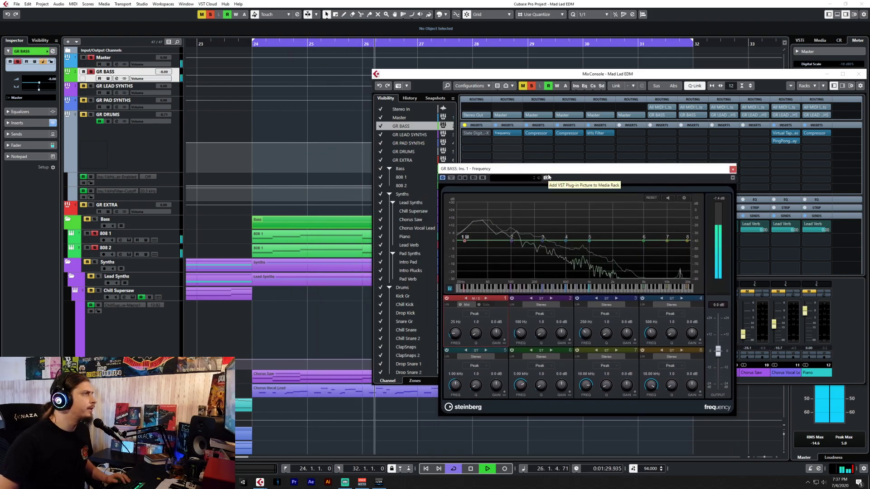
click(732, 169)
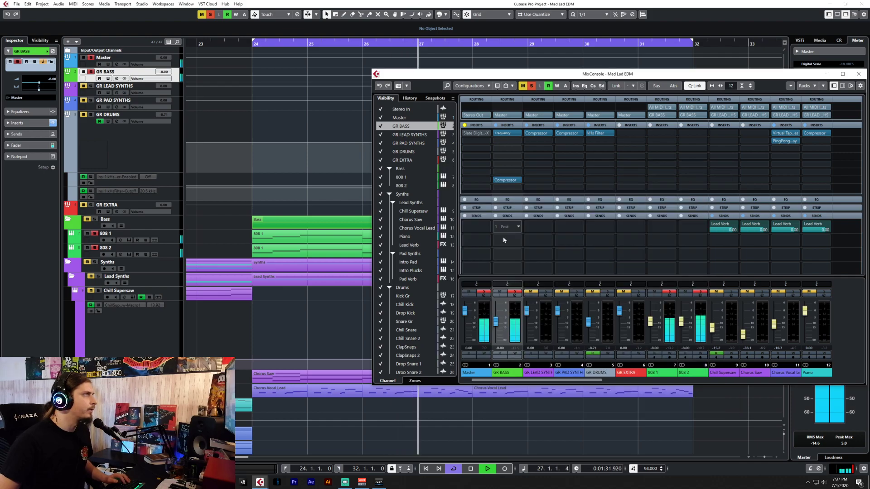
Replace the Frequency EQ in the first insert slot of GR BASS with Multipass.
drag(509, 135, 510, 152)
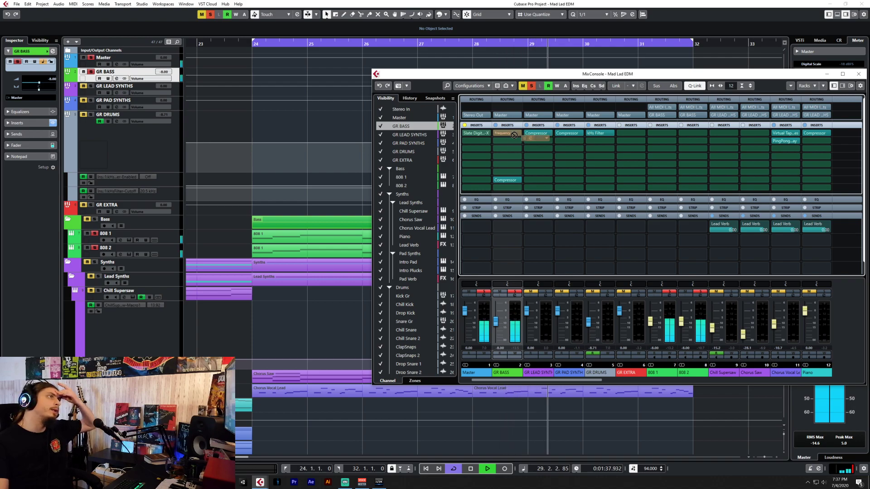
drag(514, 135, 514, 172)
click(514, 135)
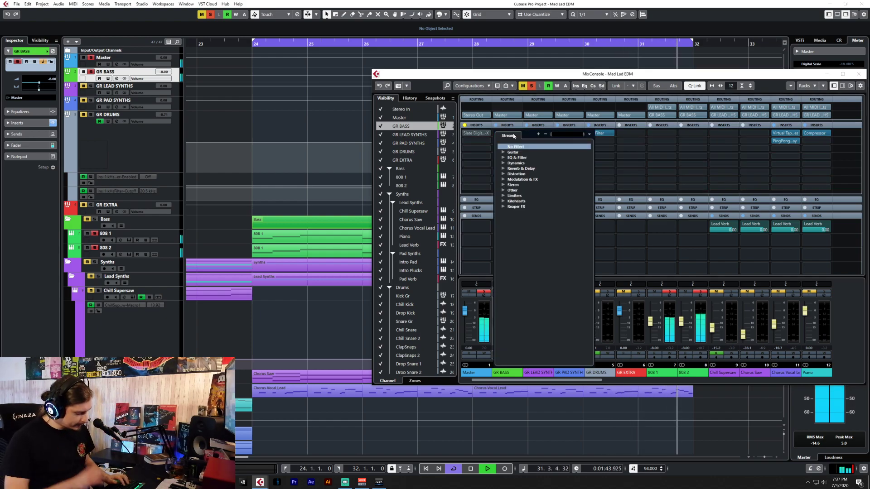
text(multi)
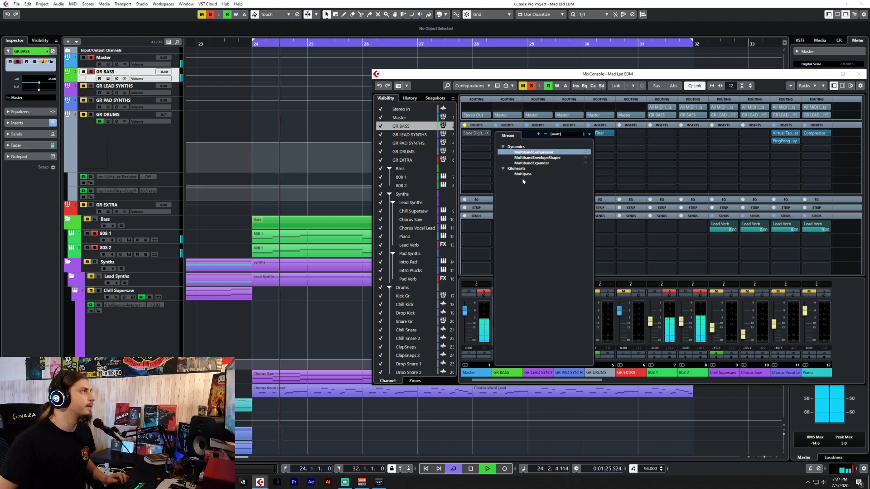
click(522, 174)
drag(305, 150, 565, 156)
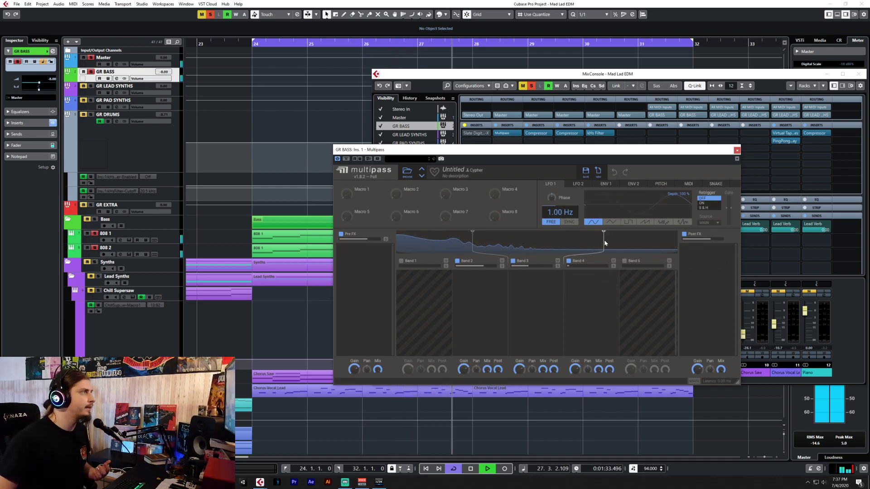
Disable band 4 in Multipass and lower the crossover between the two remaining bands to about 158 Hz.
click(569, 262)
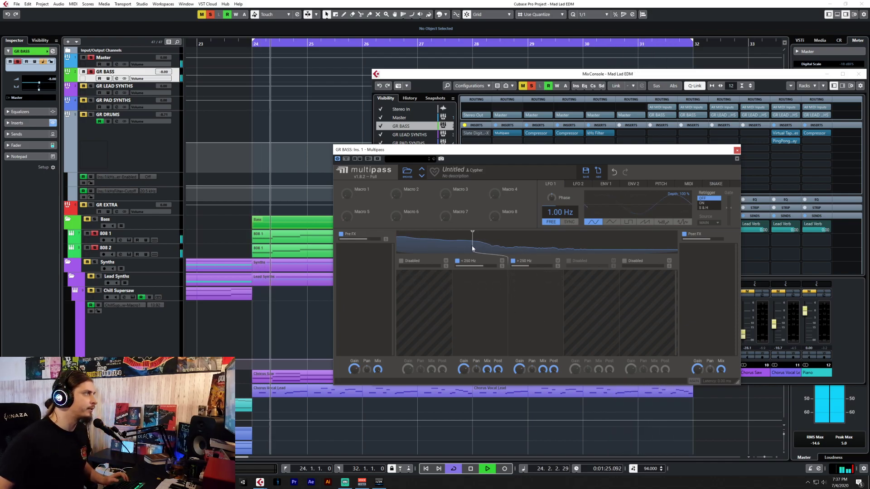
drag(473, 249, 451, 245)
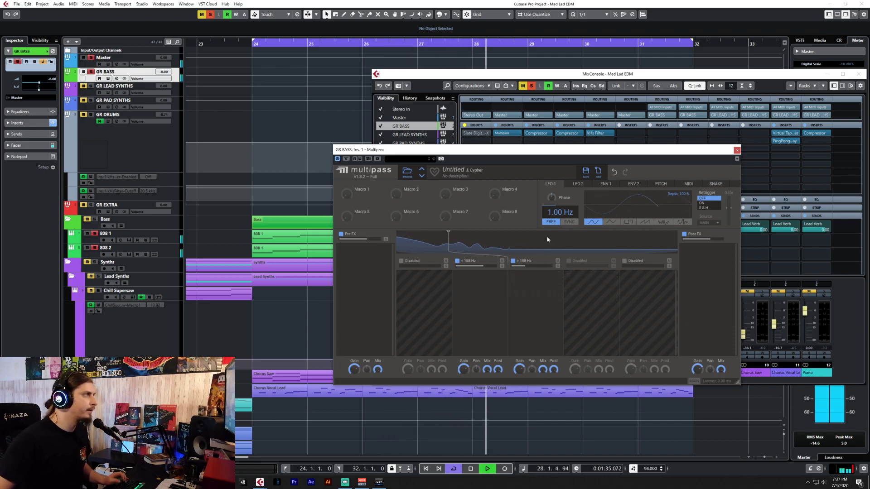
Enable band 4 in Multipass, try different low-mid crossover points below it, and disable the band again.
click(570, 275)
click(566, 276)
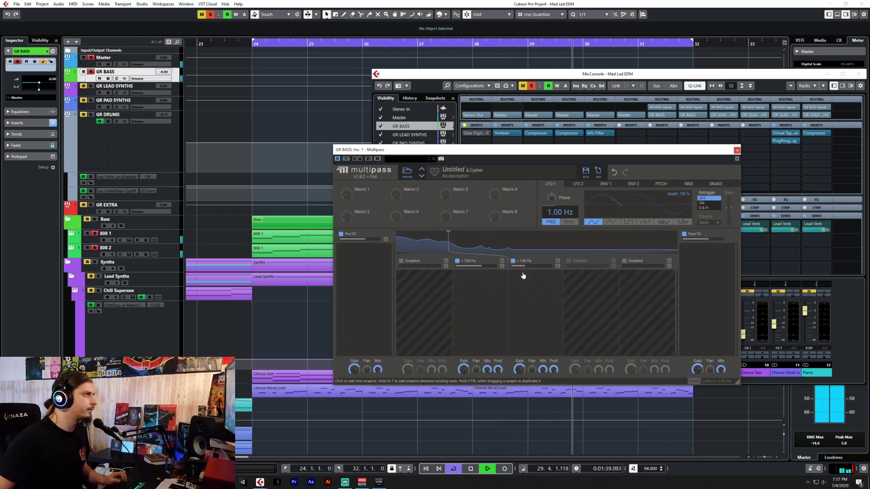
click(570, 262)
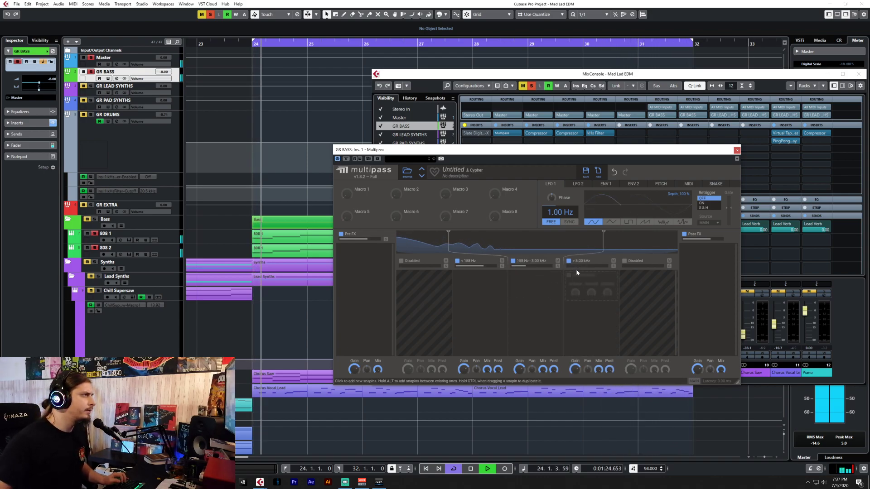
mouse_move(605, 237)
mouse_down()
mouse_move(562, 228)
mouse_move(519, 252)
mouse_move(502, 251)
mouse_up()
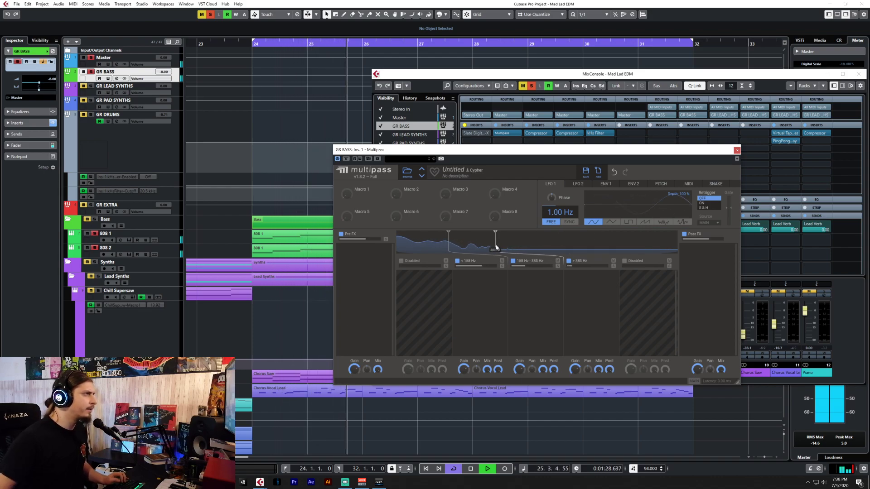
drag(500, 245, 501, 245)
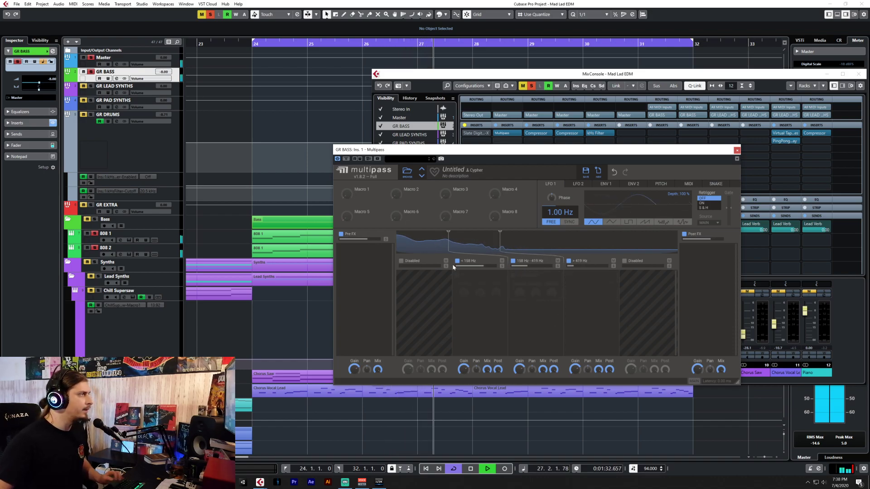
drag(500, 248, 512, 248)
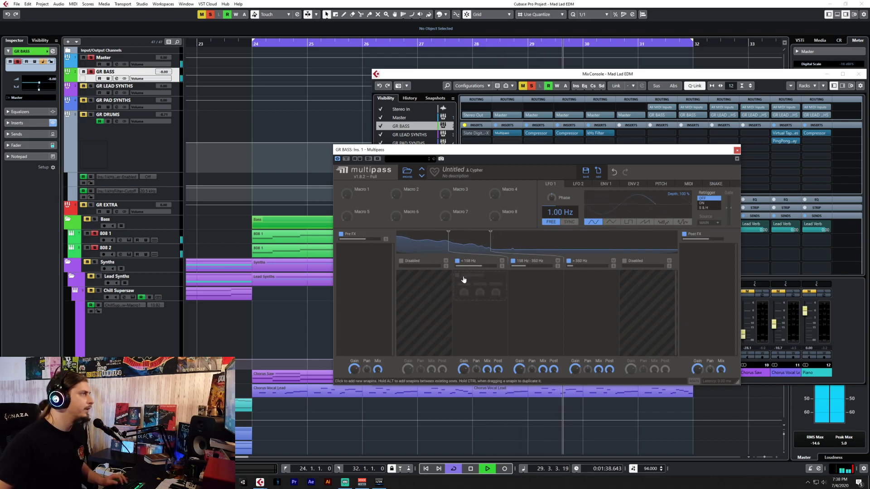
click(568, 261)
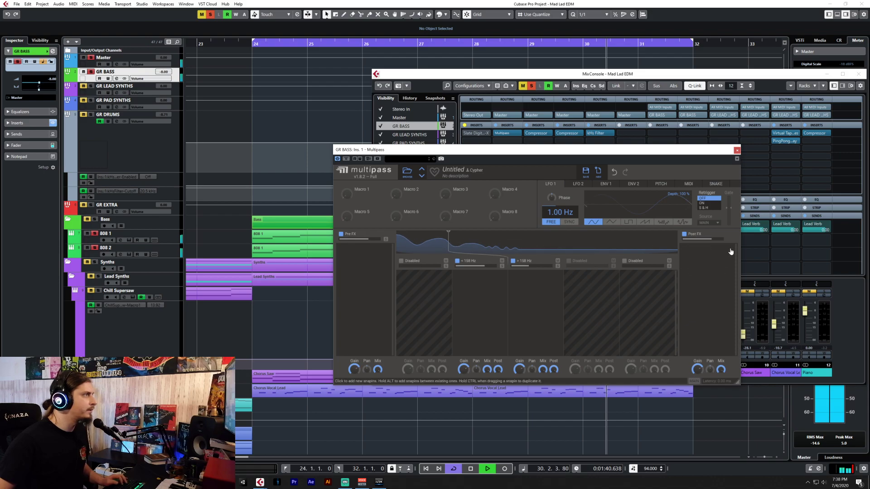
Add a Limiter to Multipass's low band and adjust its threshold while playing the loop from bar 24.
click(491, 284)
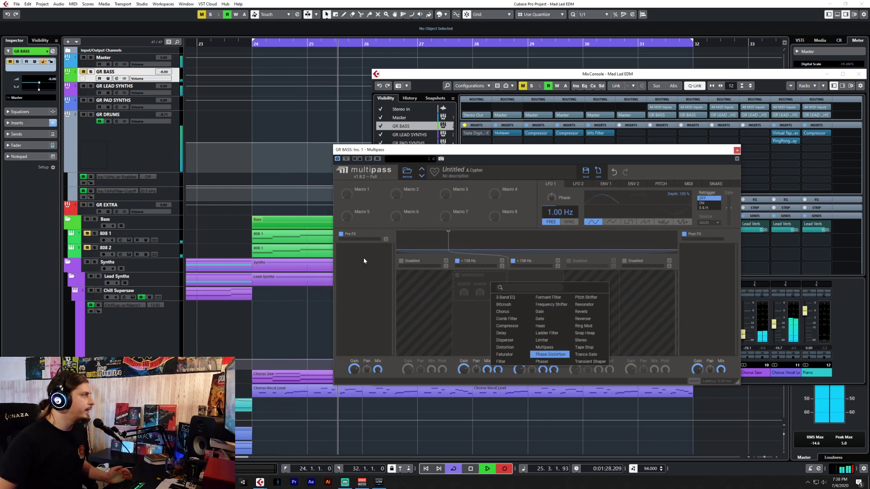
key(space)
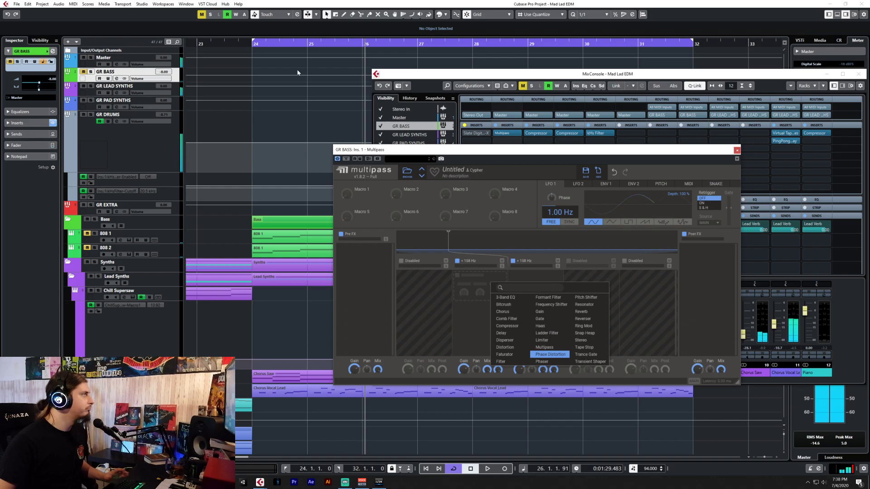
drag(345, 152, 356, 156)
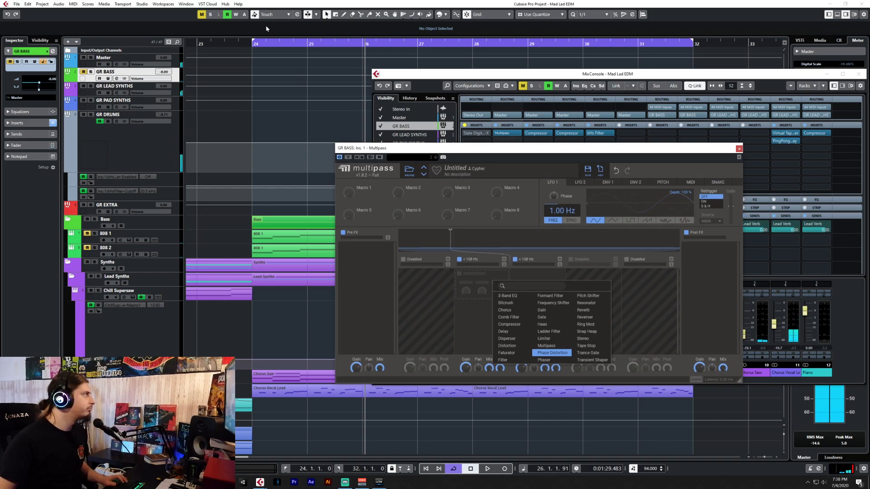
click(259, 44)
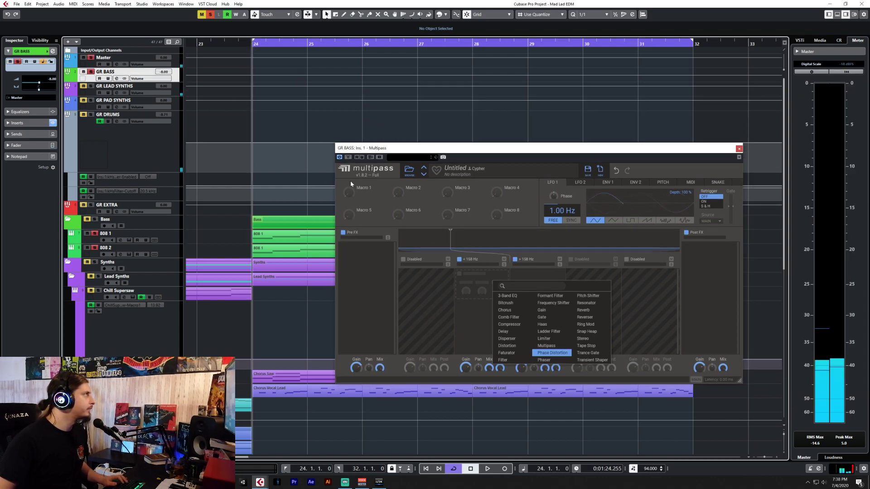
key(space)
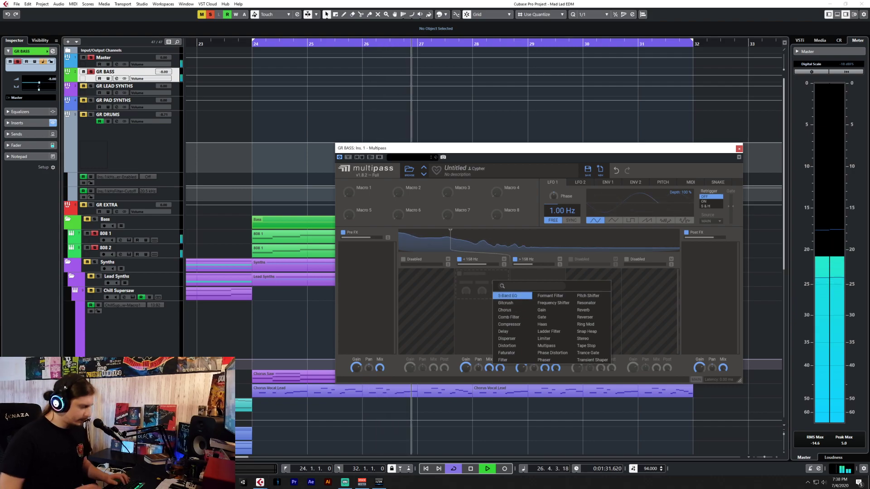
text(limit)
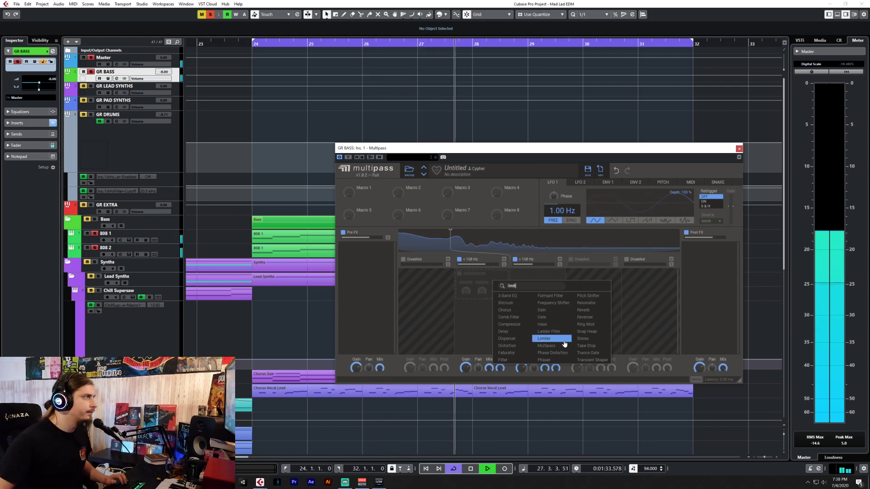
click(564, 345)
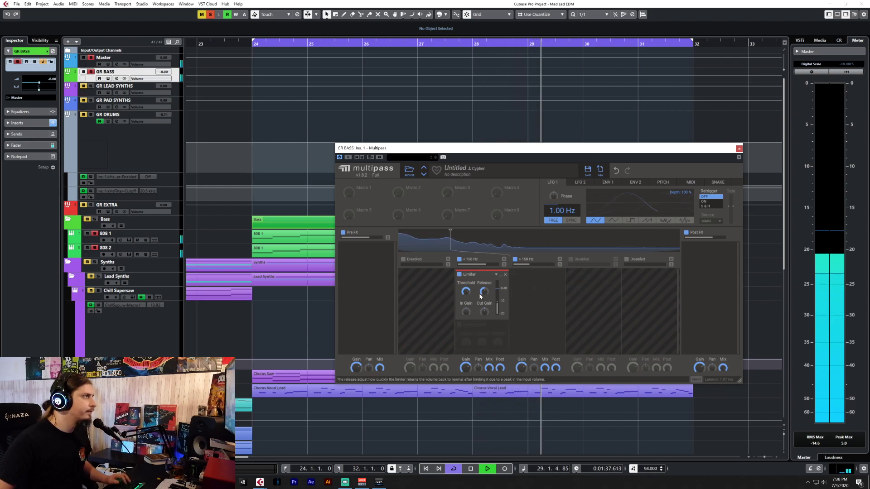
mouse_move(467, 292)
mouse_down()
mouse_move(466, 322)
mouse_move(466, 295)
mouse_up()
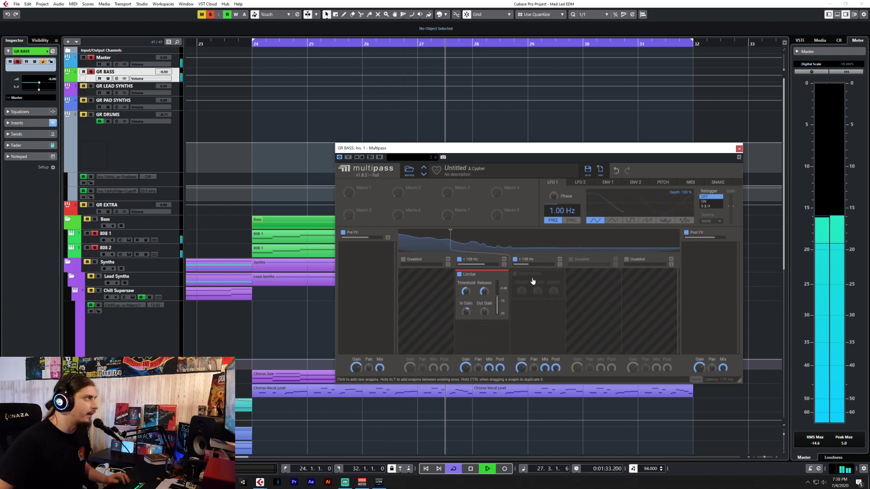
Add a Distortion effect to the Multipass band above 158 Hz.
click(533, 281)
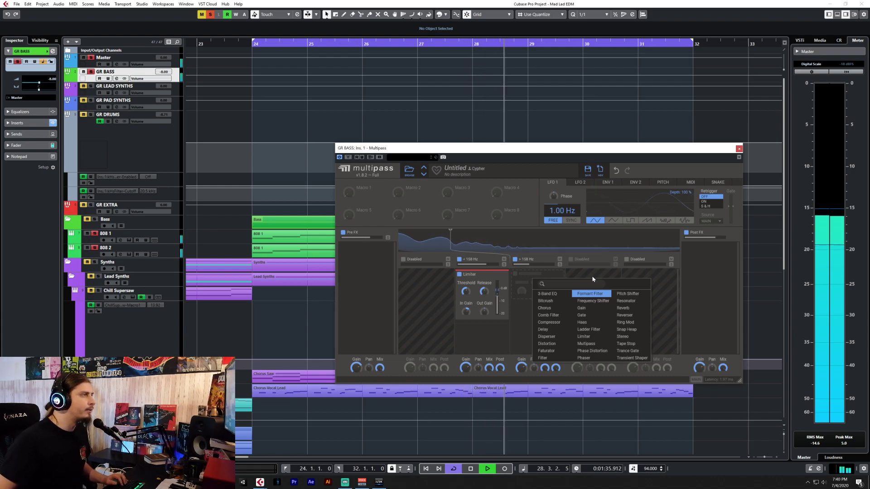
text(amp)
key(BackSpace)
key(BackSpace)
key(BackSpace)
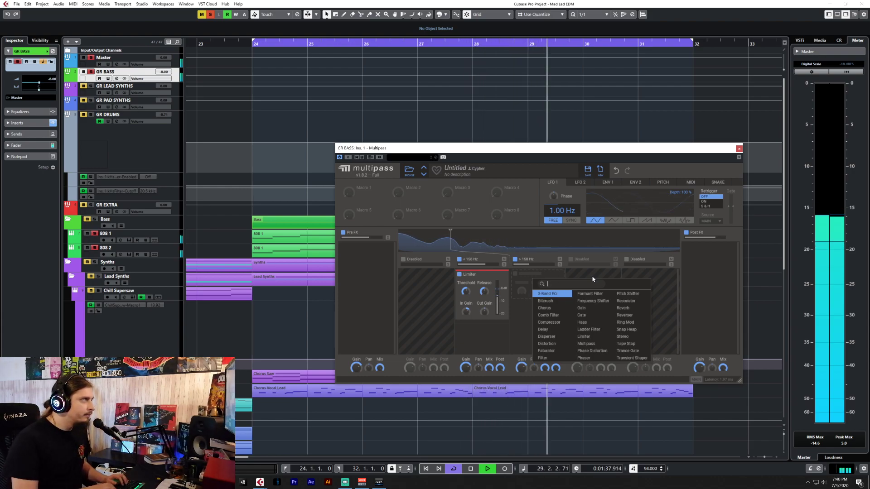
text(disto)
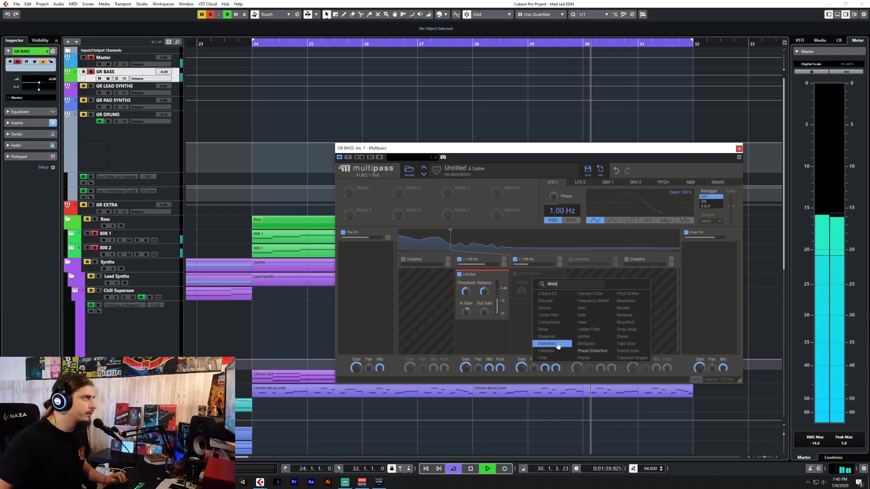
key(Return)
Try the Saturate distortion type, adjust the drive and mix, and set the type to Hard Clip.
click(538, 295)
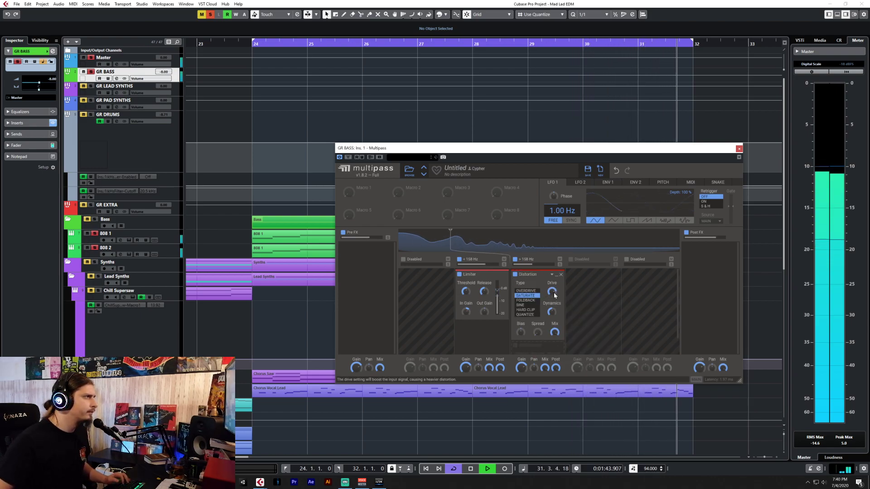
drag(551, 295, 552, 342)
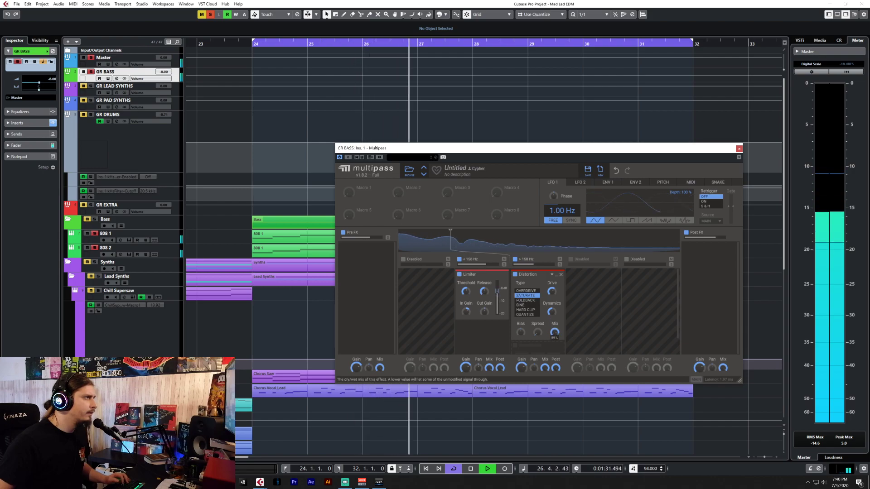
click(535, 311)
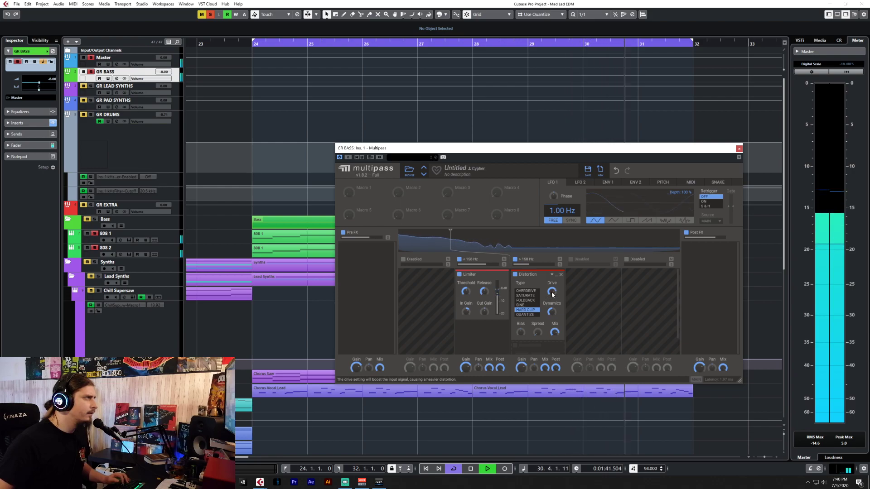
Add a Limiter after the Distortion in the Multipass band above 158 Hz.
click(528, 350)
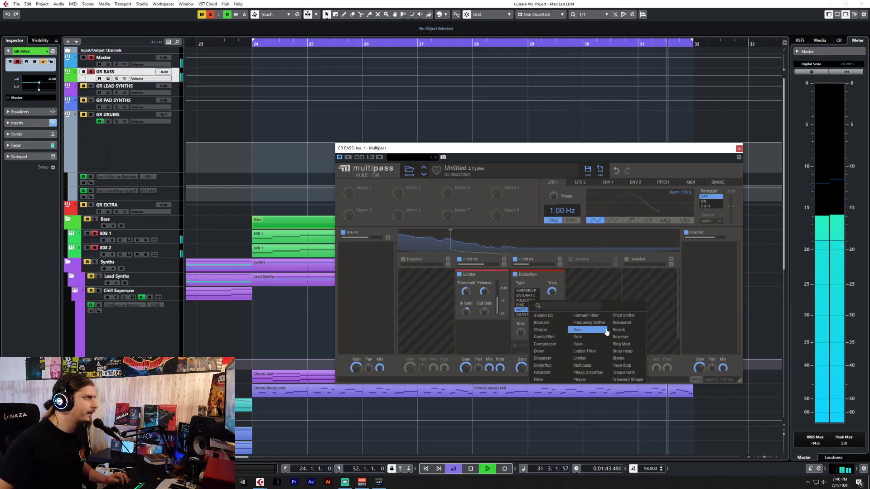
click(599, 291)
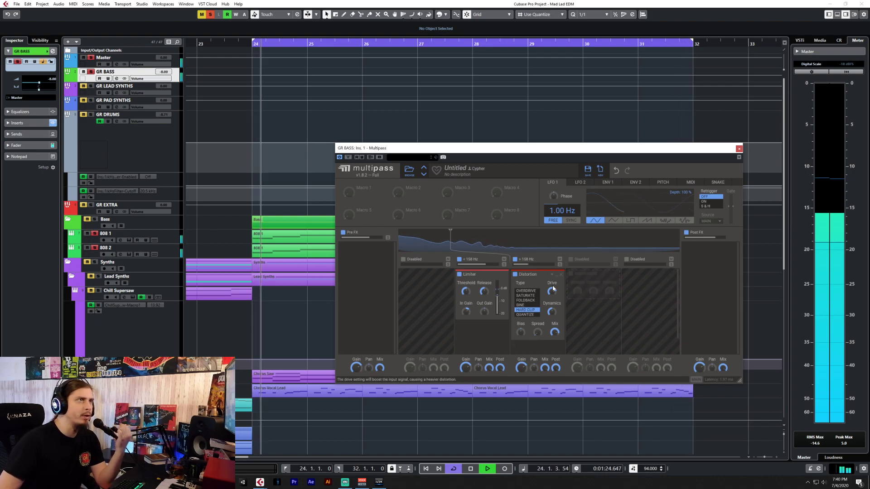
click(530, 348)
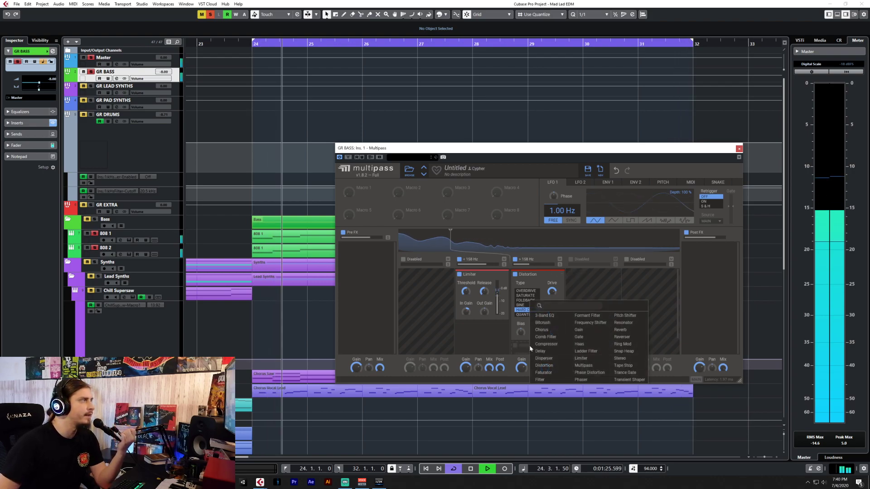
click(581, 358)
scroll(607, 323, down, 2)
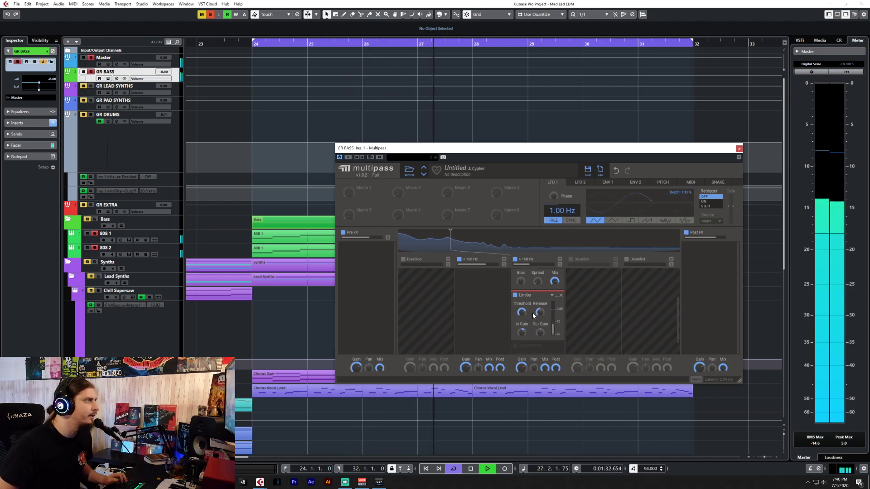
Adjust the Limiter threshold in Multipass's band above 158 Hz during playback and close Multipass.
drag(521, 312, 521, 318)
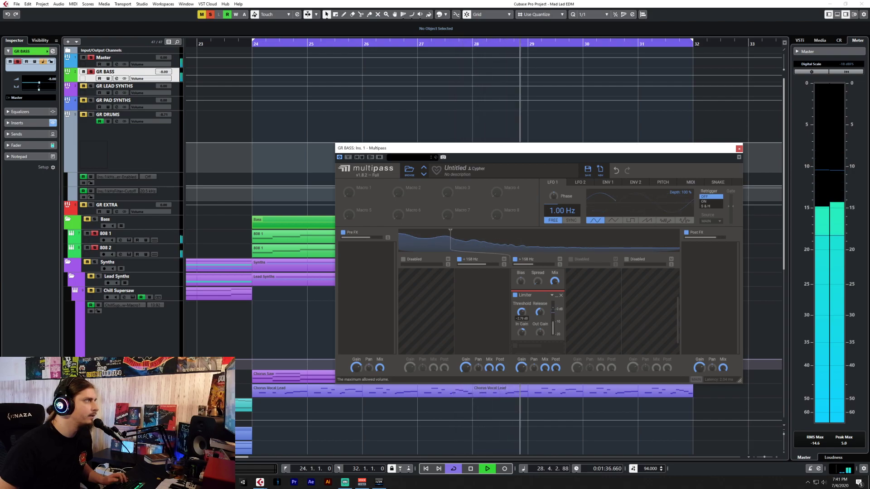
scroll(602, 305, up, 1)
scroll(602, 306, up, 2)
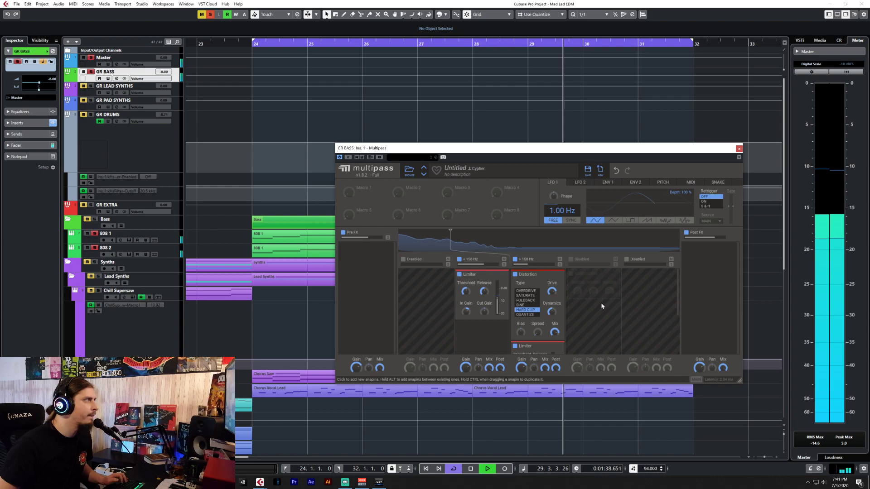
click(738, 150)
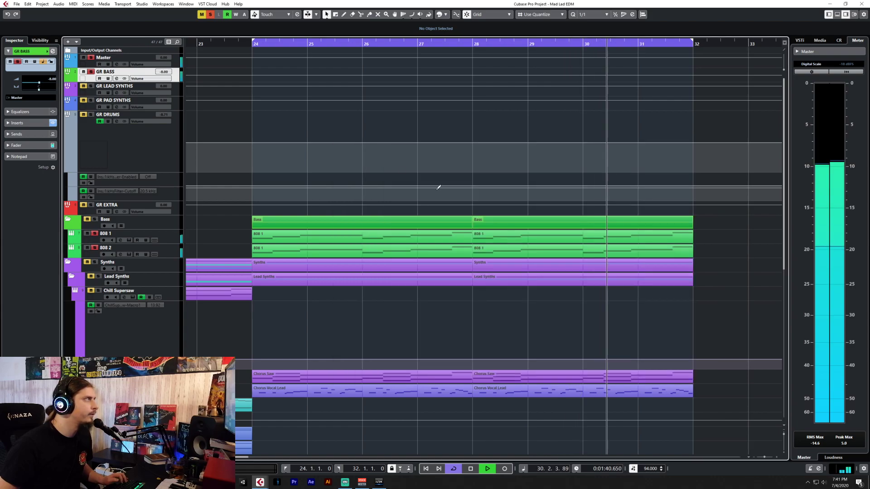
Insert the Frequency equalizer after Multipass in the second insert slot of the GR BASS channel.
key(F3)
mouse_move(508, 174)
mouse_down()
mouse_move(516, 141)
mouse_move(519, 178)
mouse_up()
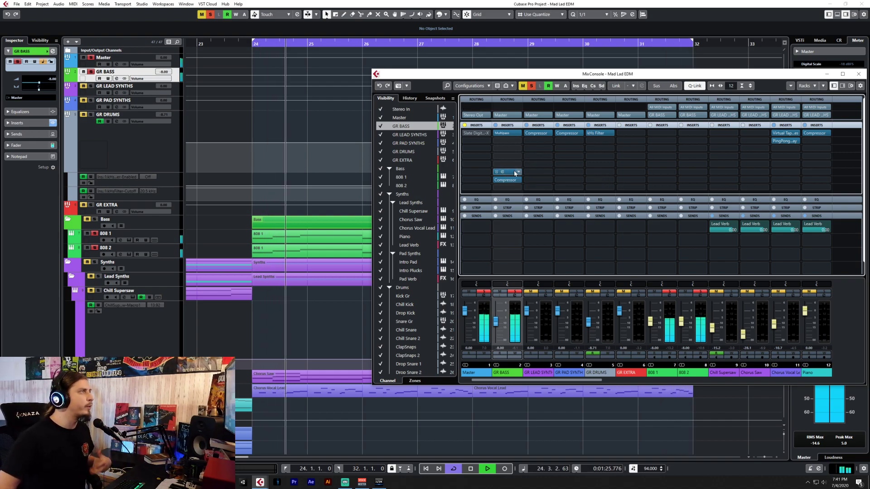
click(503, 141)
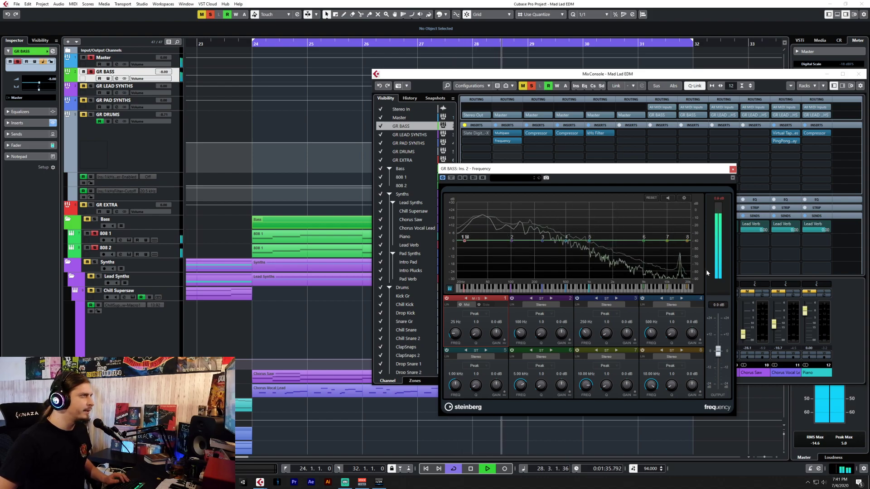
Compare with Multipass bypassed, cut 14.36 kHz by 19.1 dB using Frequency's band 7, and lower band 8 above it.
click(496, 134)
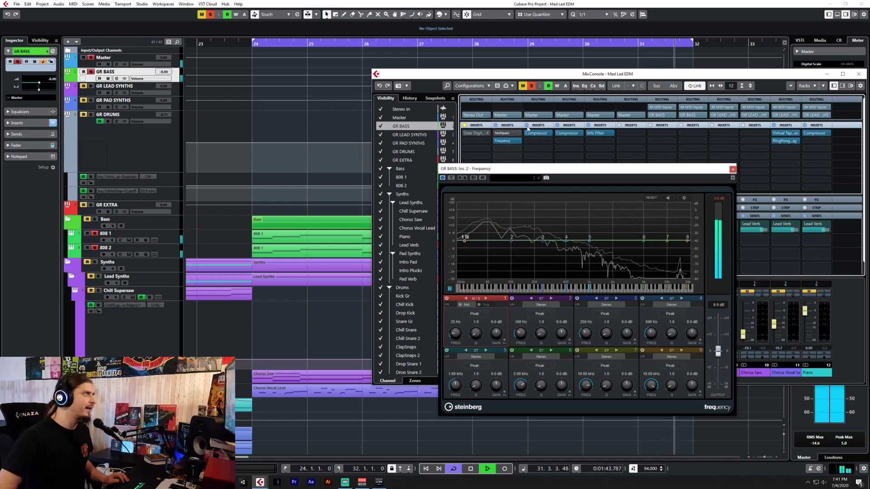
drag(668, 241, 680, 268)
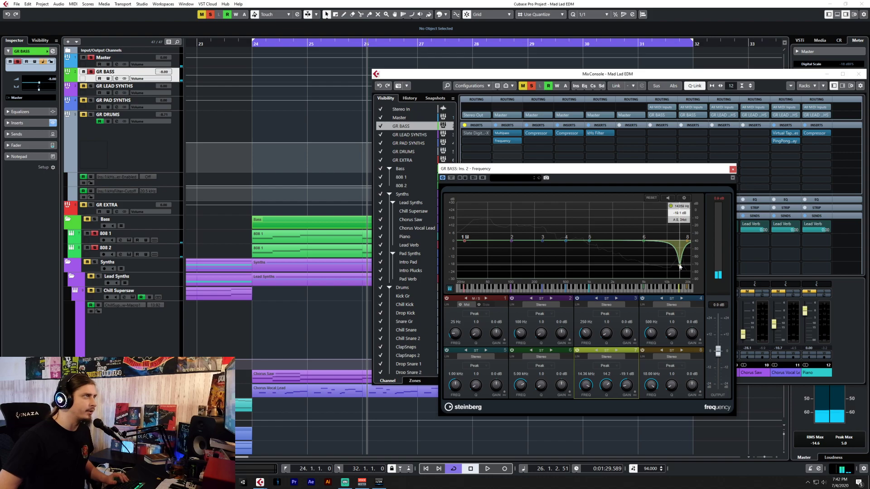
drag(687, 241, 689, 256)
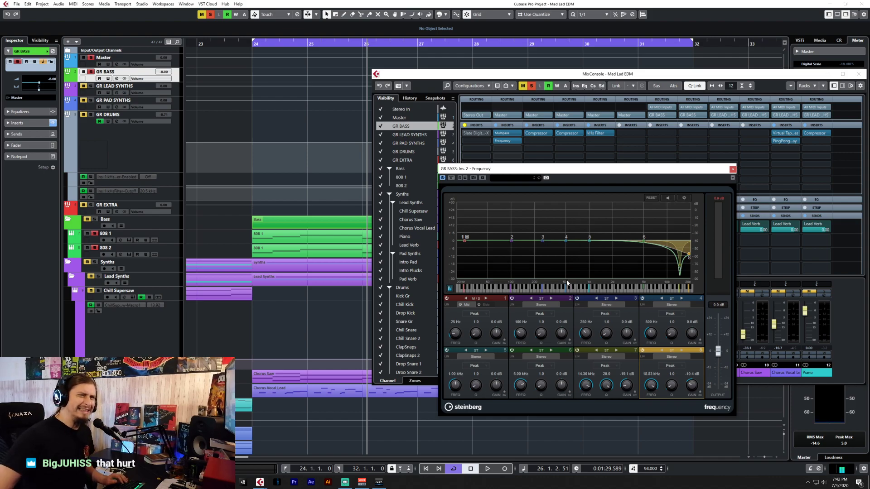
Turn the mid channel of Frequency's band 1 into a Cut 48 low cut at 52 Hz.
drag(467, 246, 457, 253)
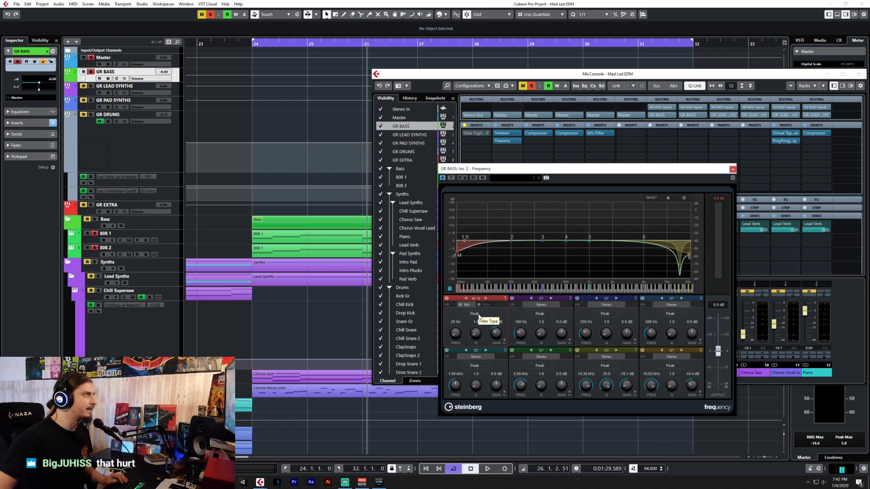
drag(458, 255, 470, 244)
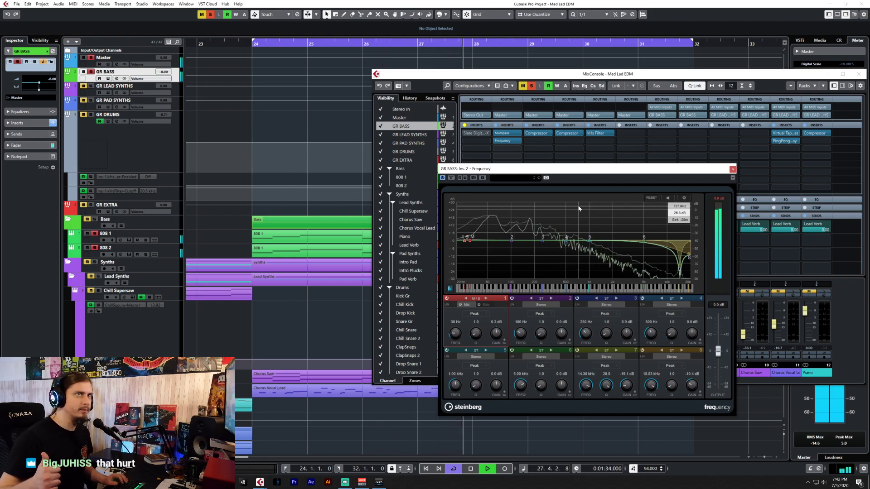
key(space)
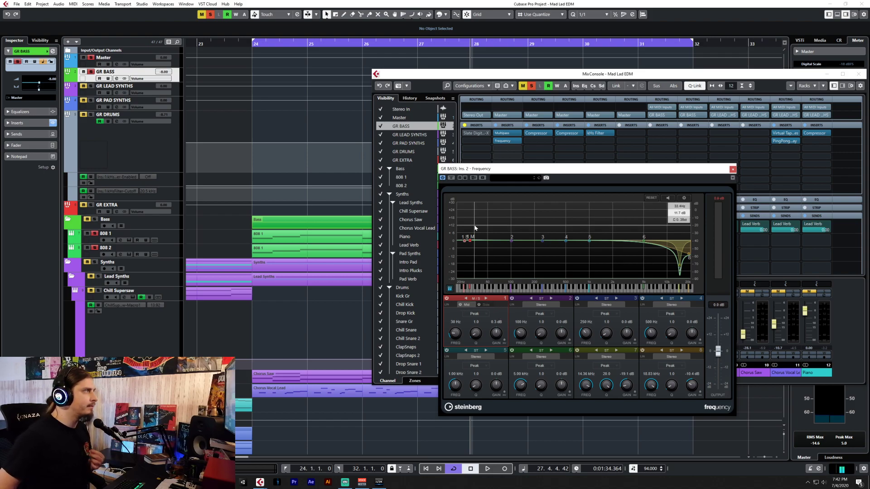
drag(470, 245, 466, 255)
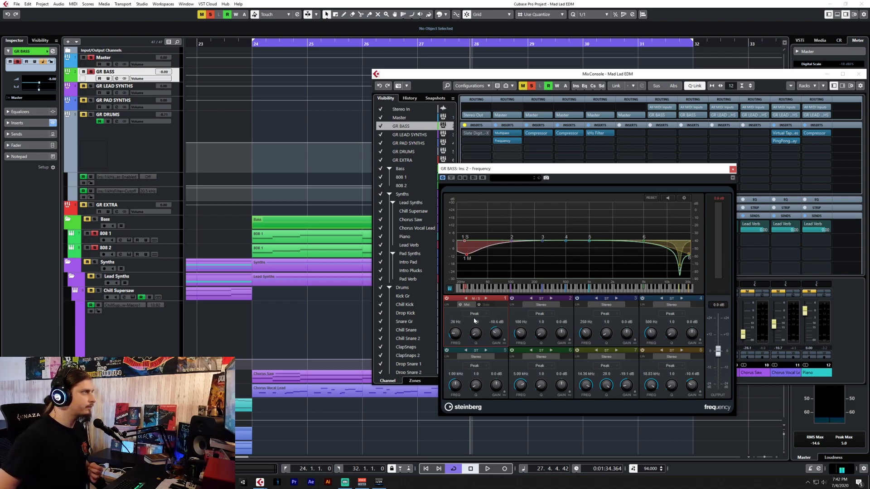
click(475, 317)
click(479, 336)
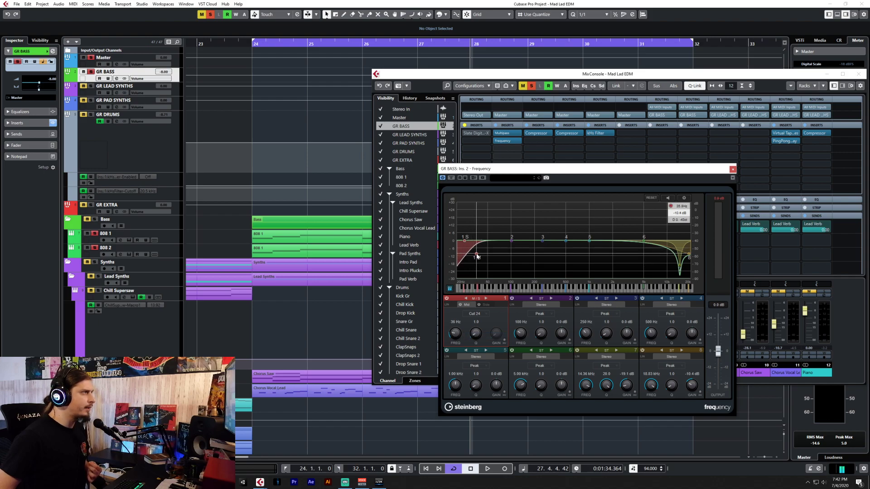
click(487, 314)
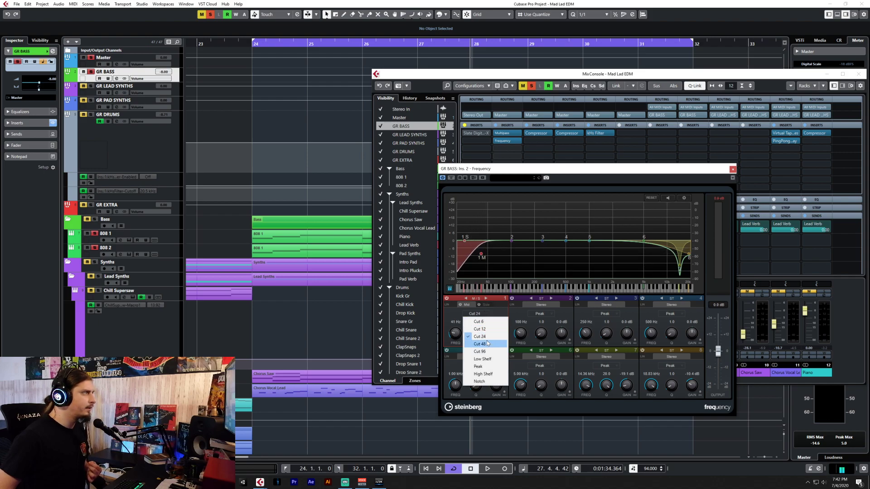
click(480, 344)
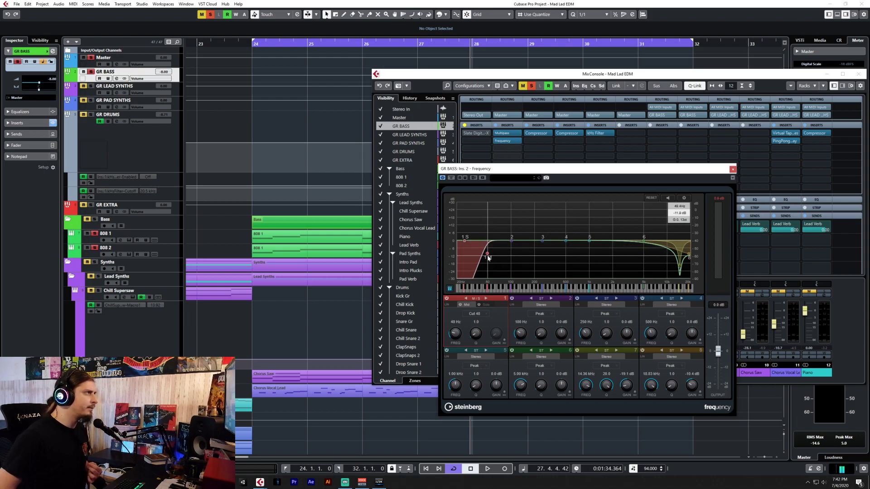
drag(489, 259, 490, 255)
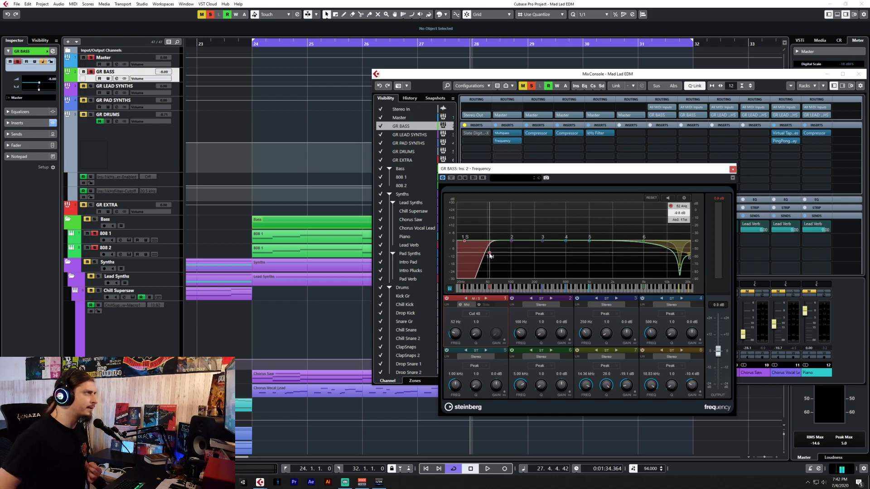
Play the loop from bar 24 and soften the mid channel's low cut to Cut 24.
click(252, 45)
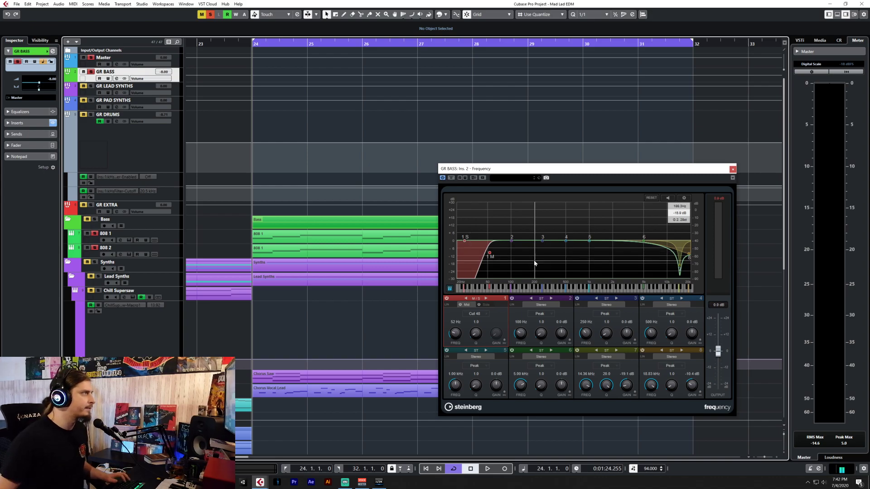
key(space)
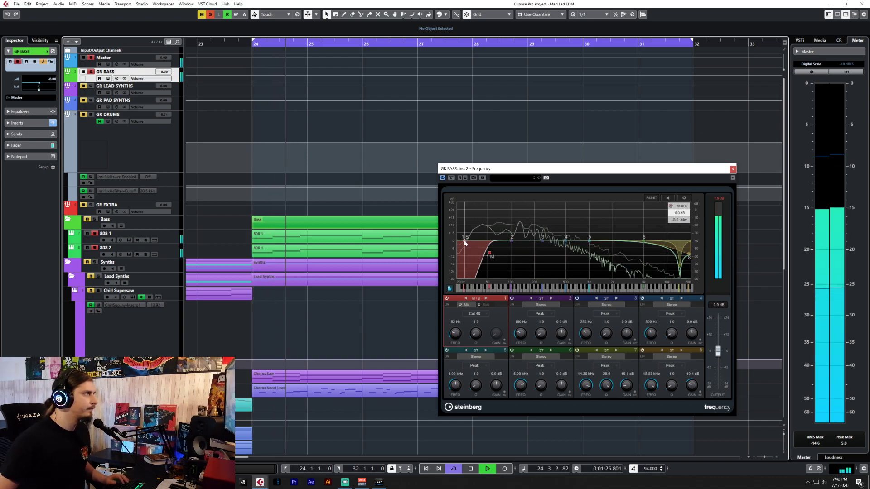
click(481, 315)
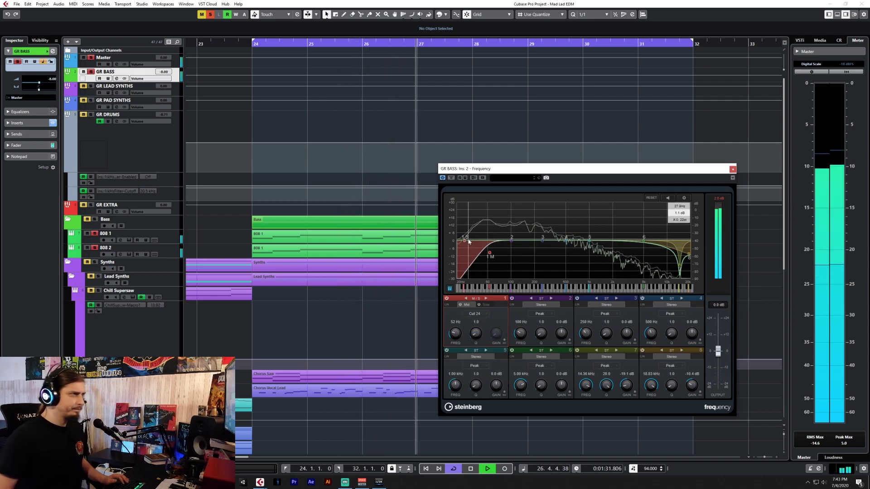
Try a wide band 4 cut around 527 Hz and switch that band off.
drag(565, 238, 568, 257)
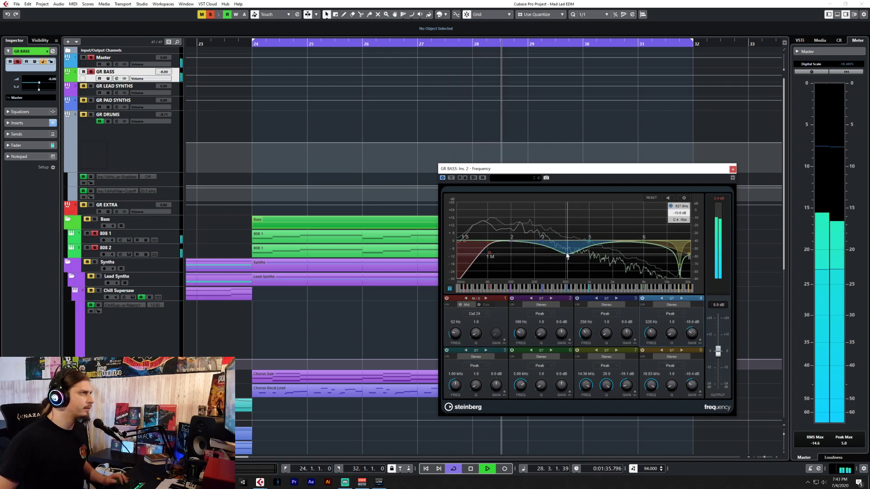
click(643, 298)
Try steeper low cuts on band 1's side channel, and set it to Cut 24 at 323 Hz.
drag(466, 241, 481, 240)
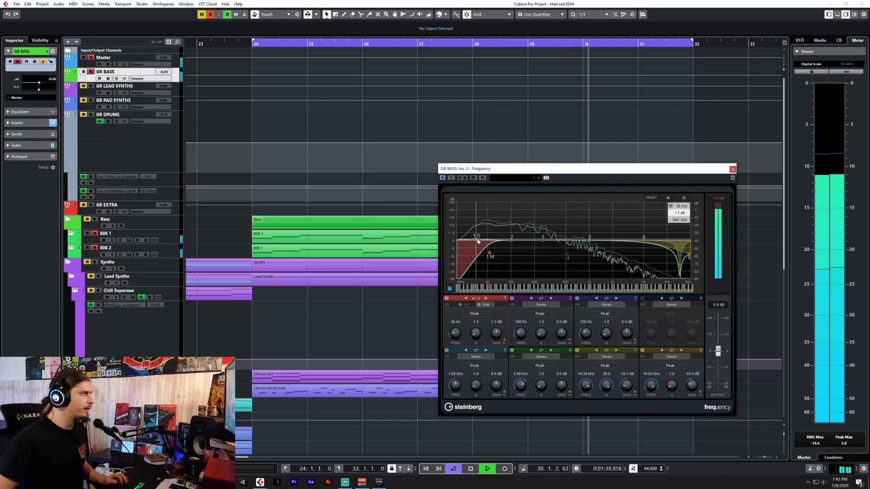
click(474, 314)
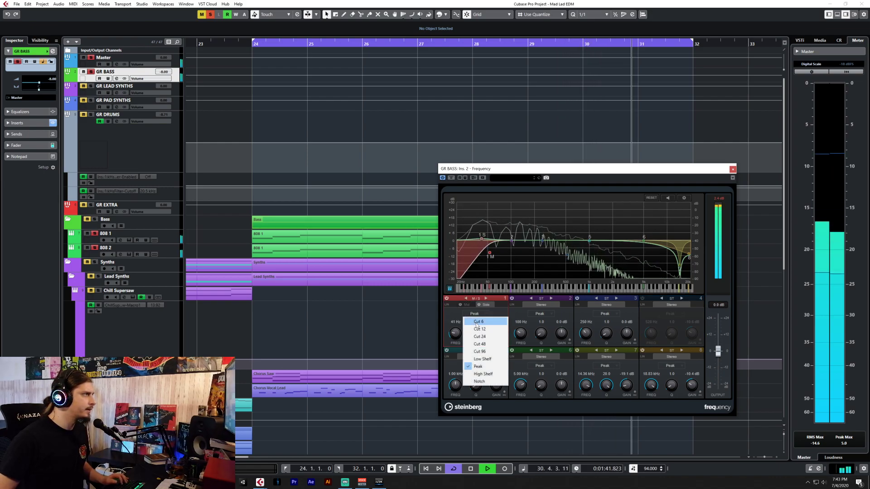
click(480, 387)
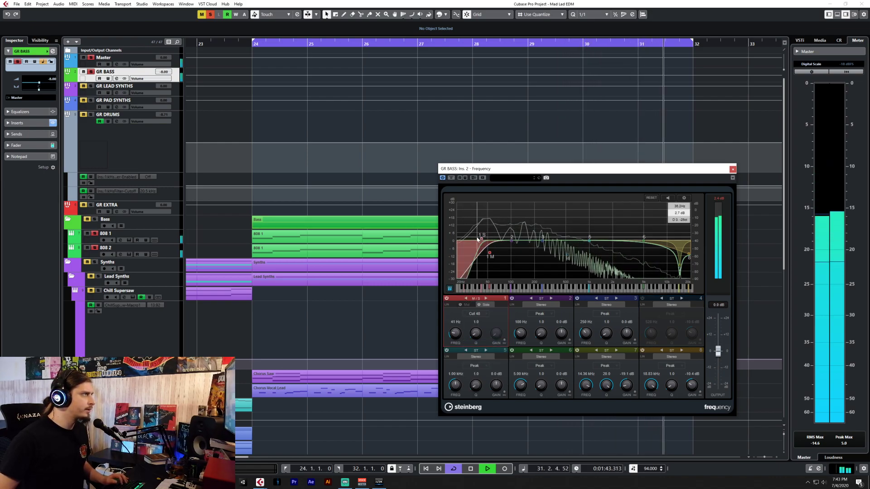
click(484, 313)
click(487, 351)
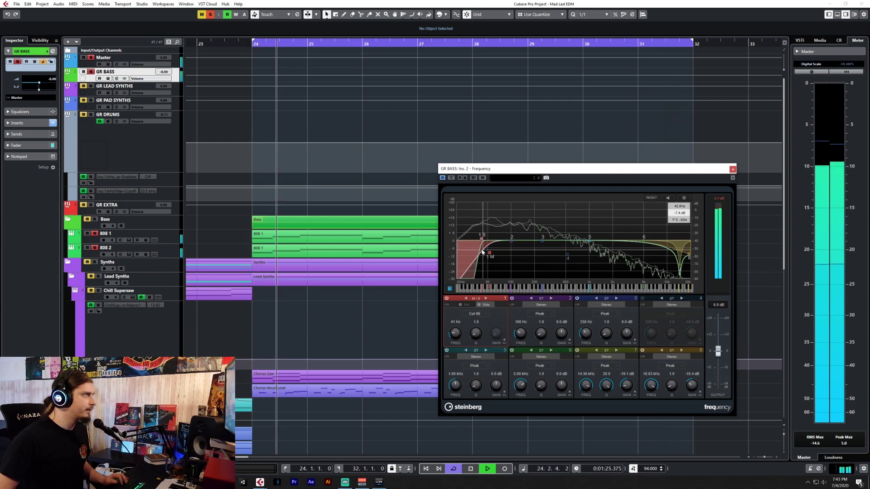
click(483, 315)
click(485, 337)
drag(482, 240, 551, 243)
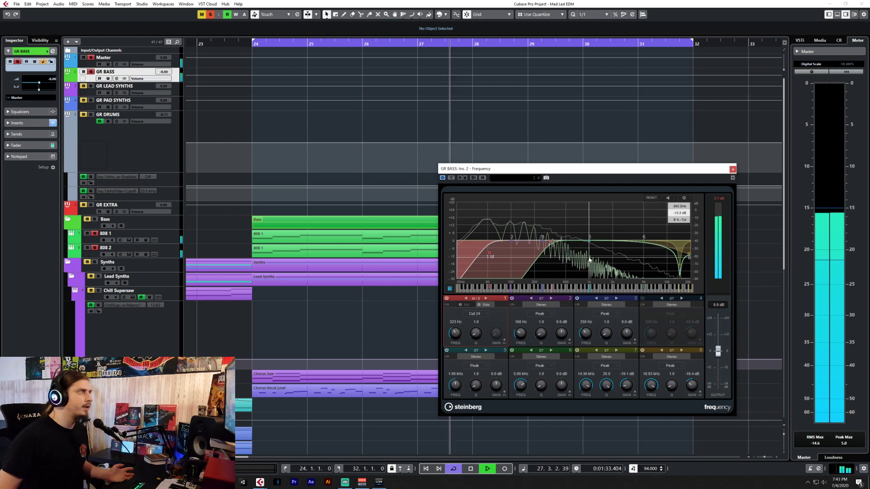
Compare the bass with Frequency bypassed and active, and close the equalizer.
click(443, 178)
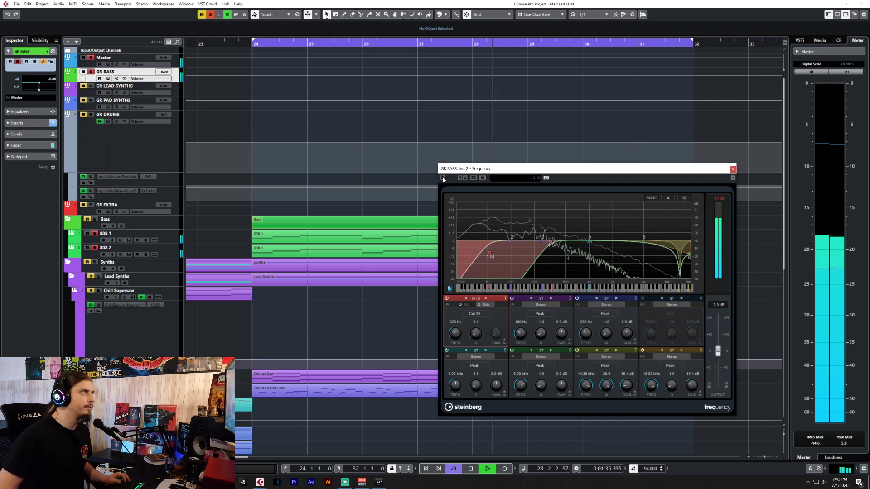
click(444, 179)
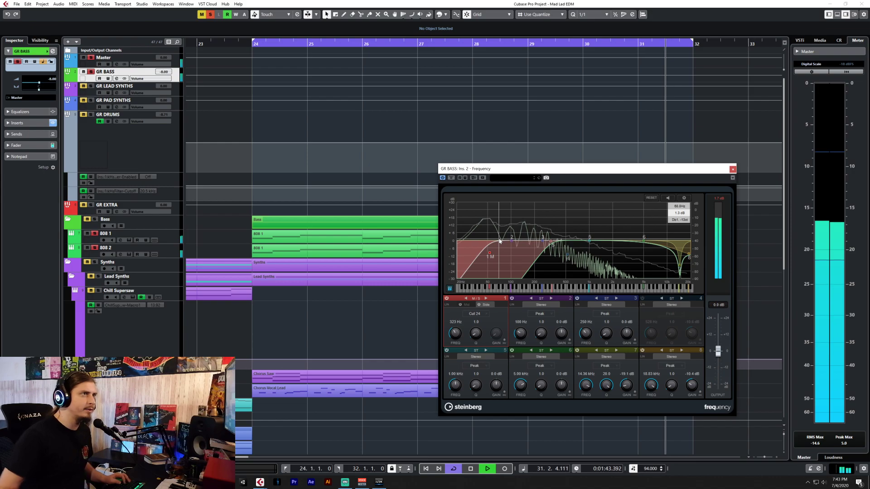
click(733, 169)
Solo the drum tracks alongside the bass and check the 808 parts while the loop plays.
scroll(336, 305, down, 3)
scroll(336, 305, down, 5)
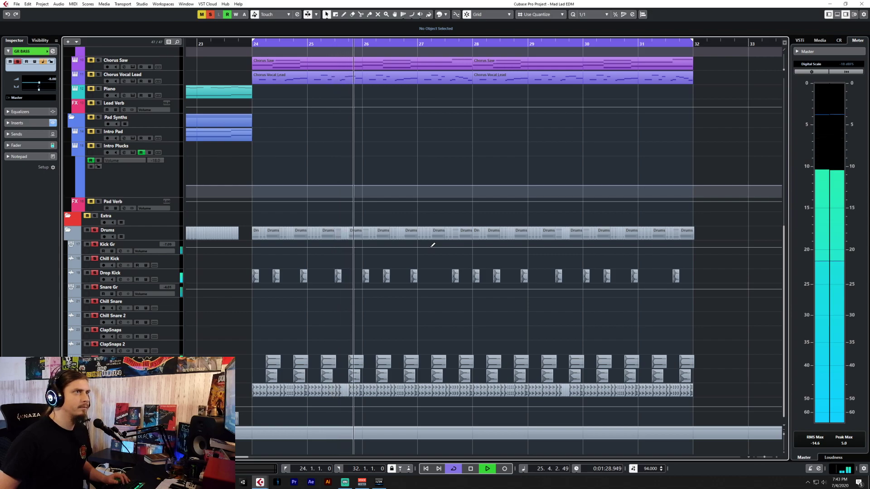
scroll(431, 247, up, 8)
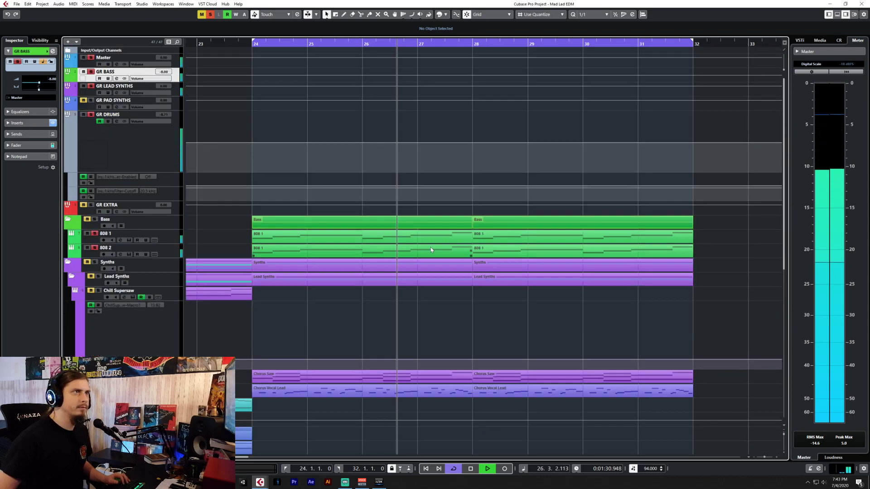
drag(227, 233, 502, 251)
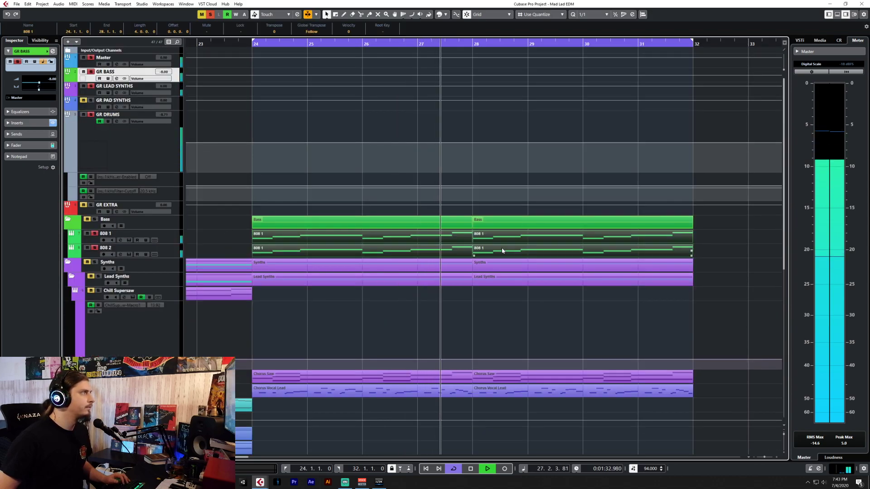
click(747, 244)
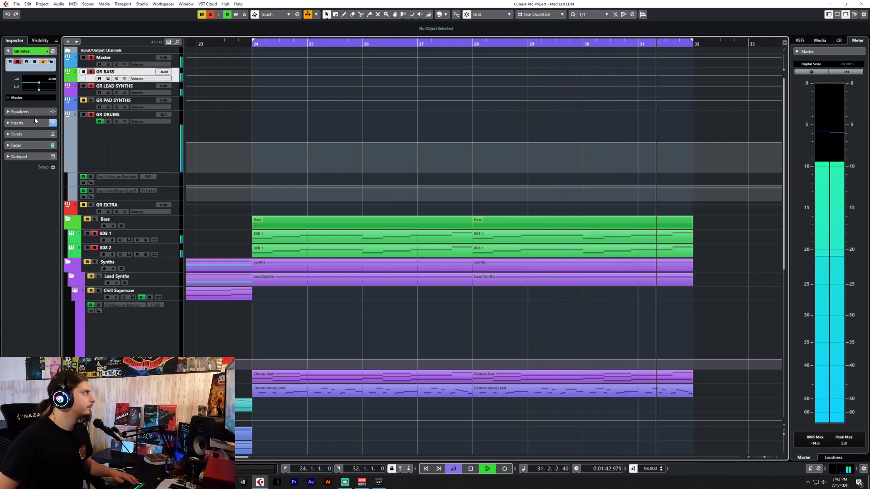
Compare GR BASS with its Multipass and Frequency inserts bypassed and active, and inspect Multipass's band settings.
key(F3)
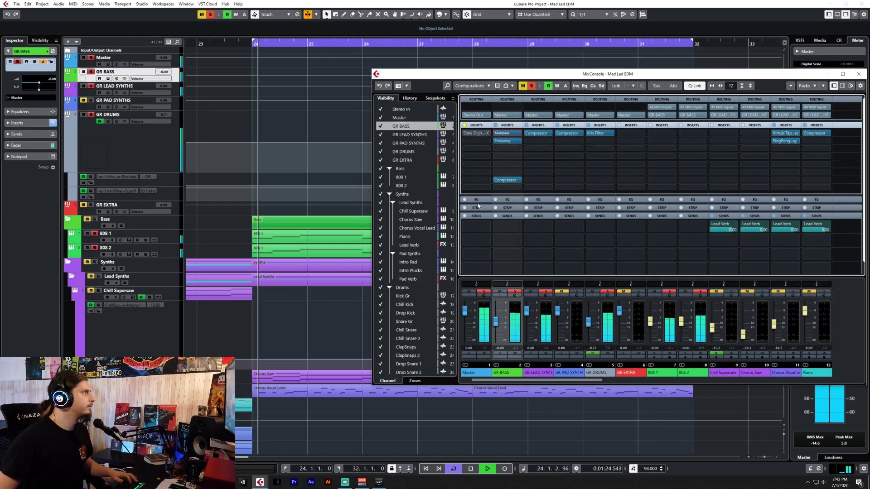
click(497, 133)
click(497, 141)
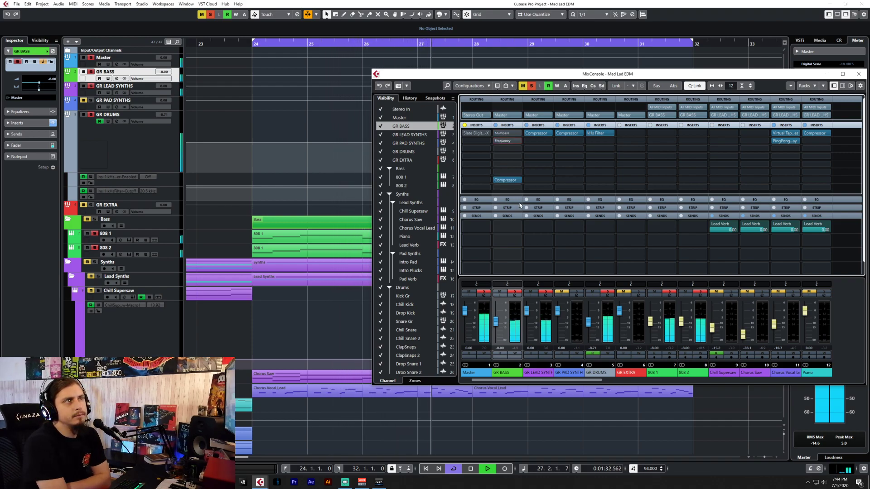
click(502, 133)
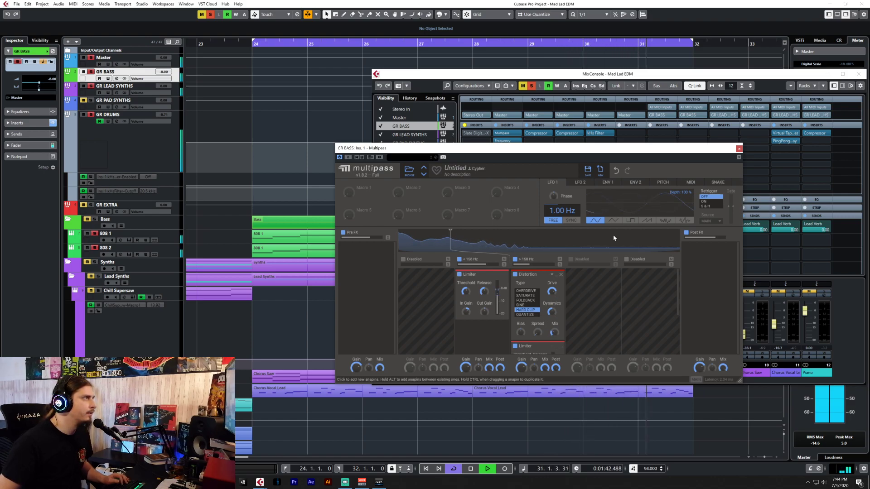
click(739, 149)
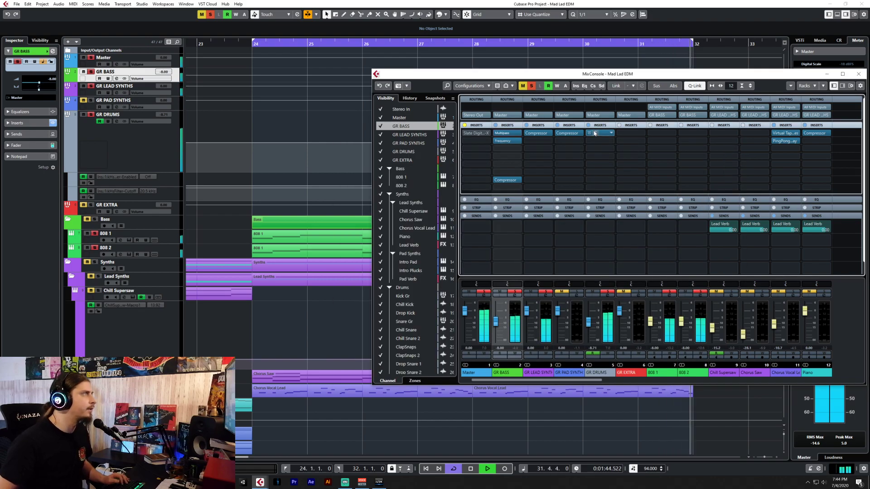
Check the GR BASS Multipass insert while the loop plays, and close the plug-in and mixer windows.
drag(828, 74, 757, 80)
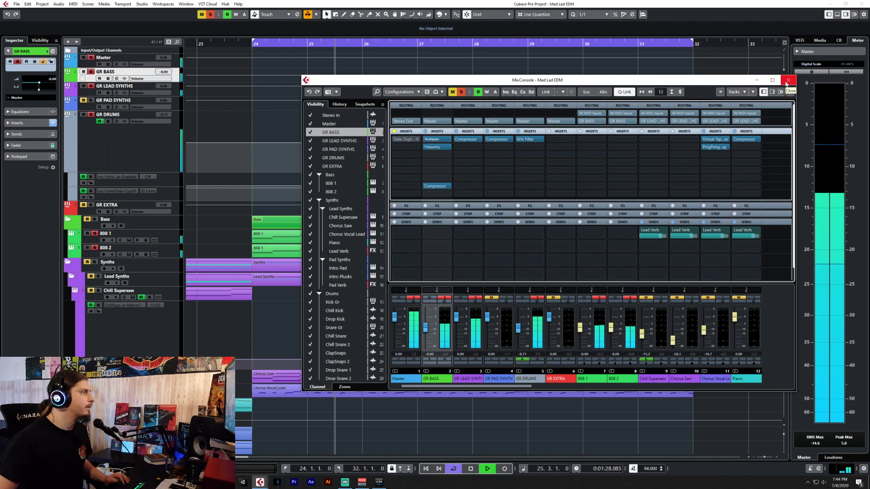
click(433, 140)
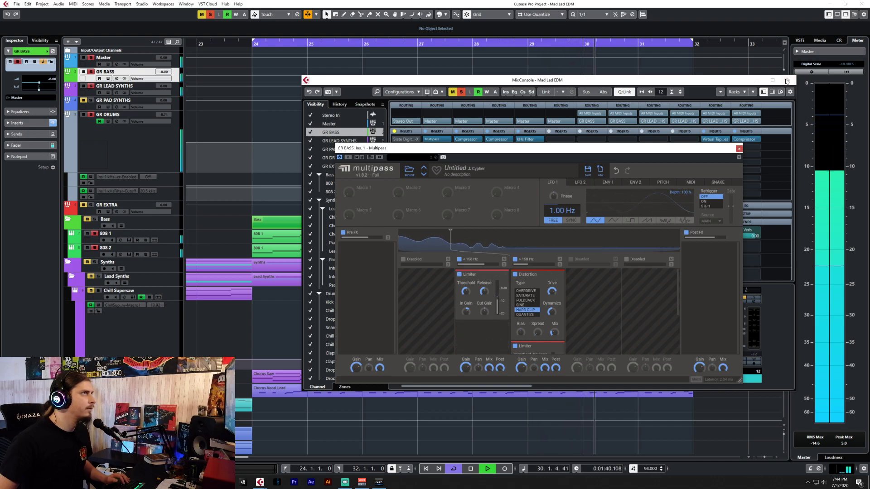
click(787, 79)
click(739, 149)
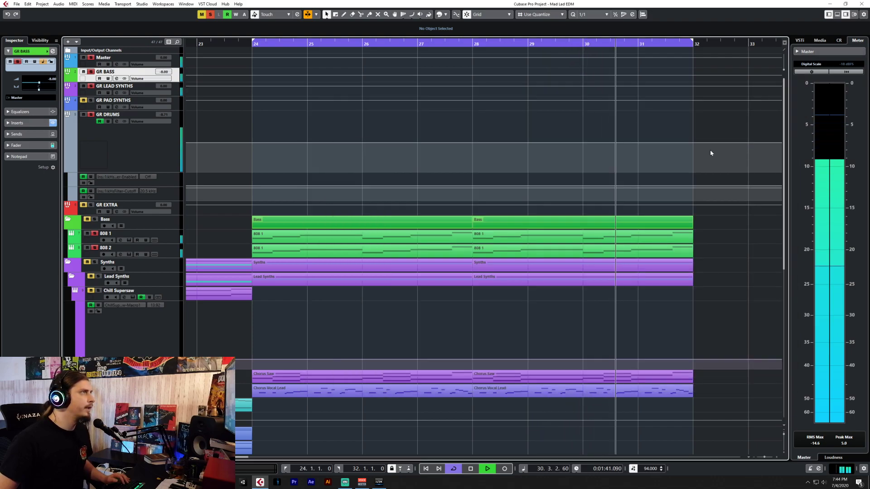
Delete the repeated 808 parts in bars 28 to 31 on the 808 1 and 808 2 tracks.
click(292, 234)
click(483, 236)
shift+click(486, 251)
key(Delete)
Open the remaining 808 1 and 808 2 parts together in the key editor and set the quantize grid to 1/8.
click(430, 240)
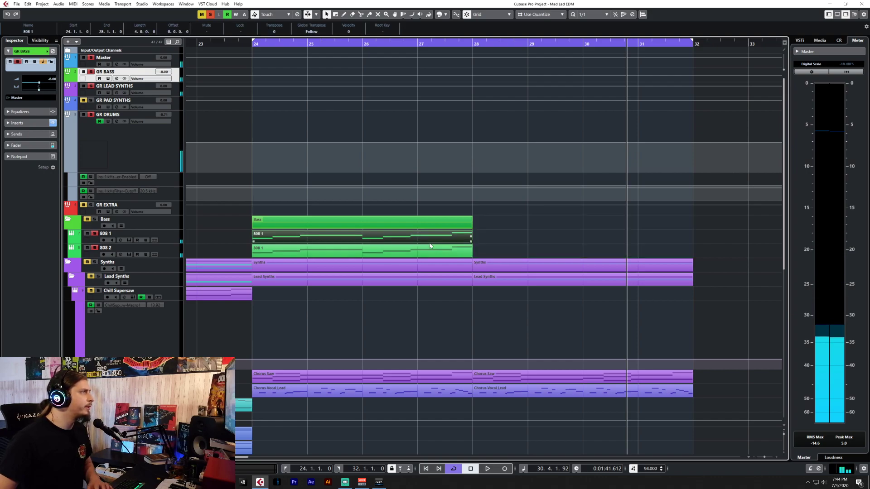
shift+click(413, 252)
double_click(392, 235)
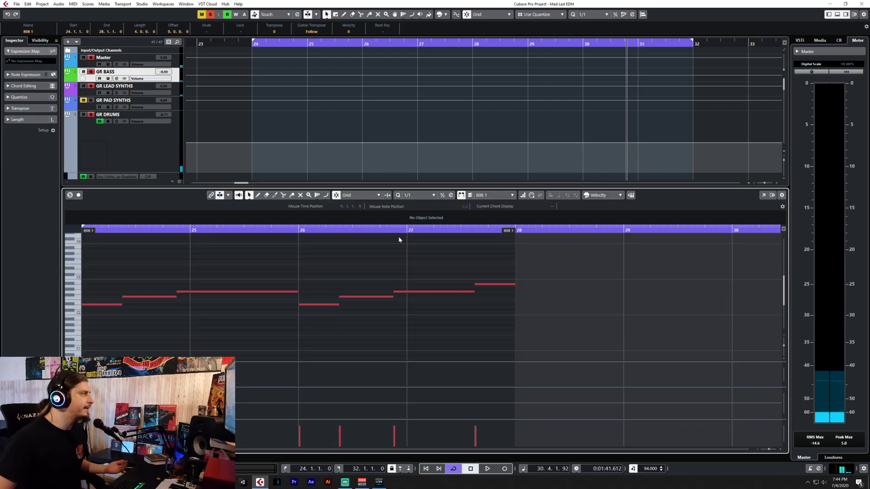
scroll(398, 301, left, 5)
scroll(425, 278, right, 3)
click(434, 196)
click(420, 240)
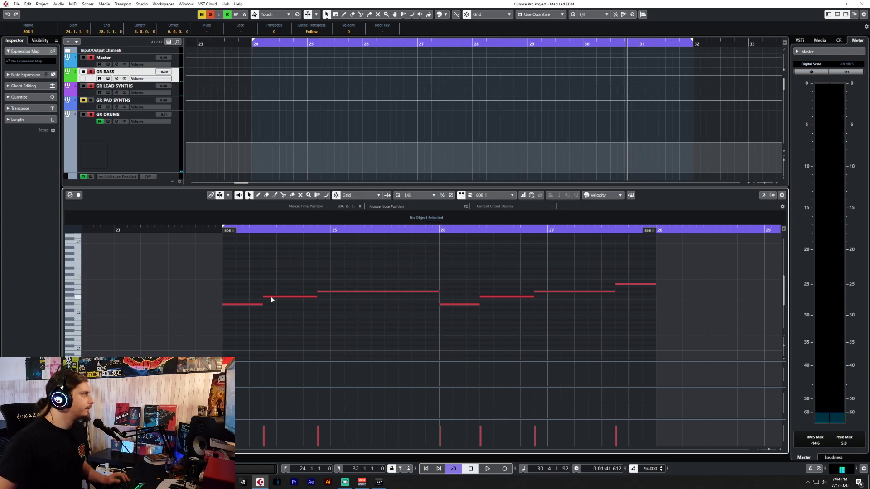
Raise the second bass note of bar 24 by an octave to F3, and play it back from bar 24.
drag(271, 300, 289, 263)
click(281, 281)
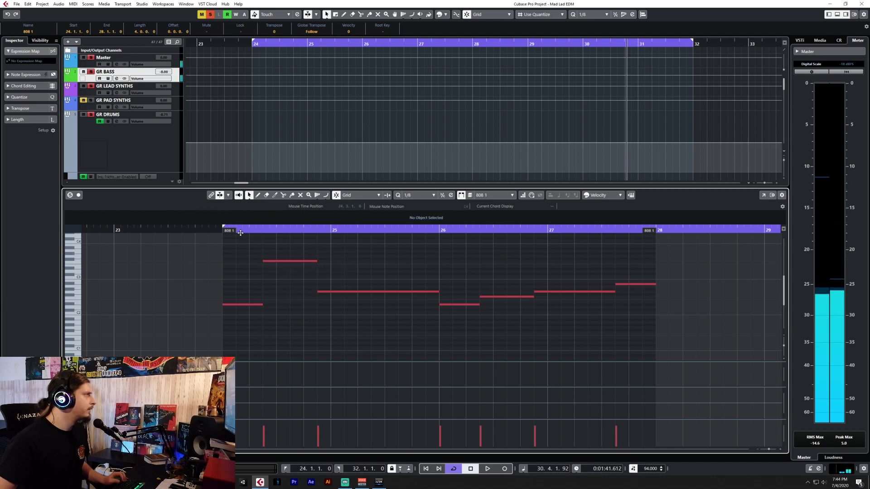
click(223, 230)
key(space)
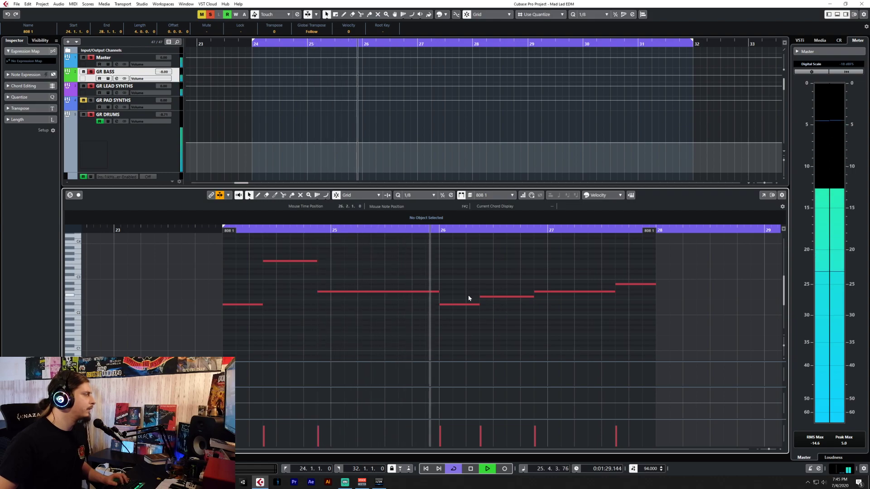
key(space)
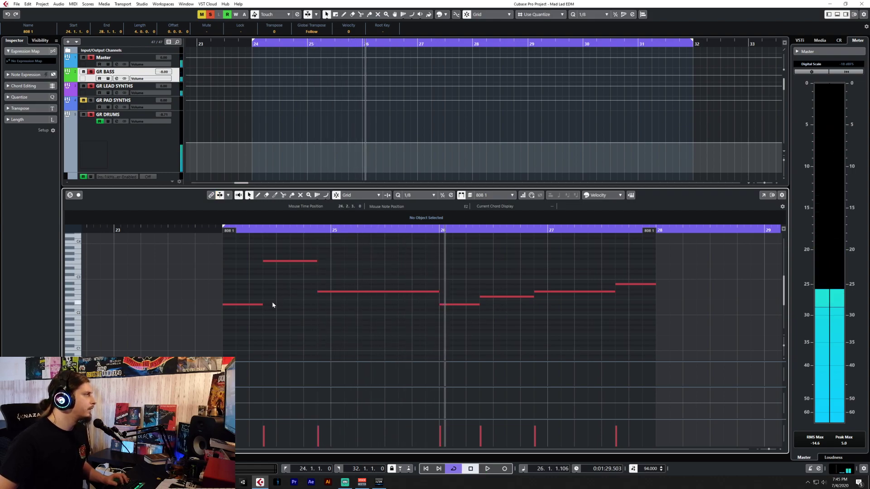
drag(260, 304, 253, 305)
click(431, 196)
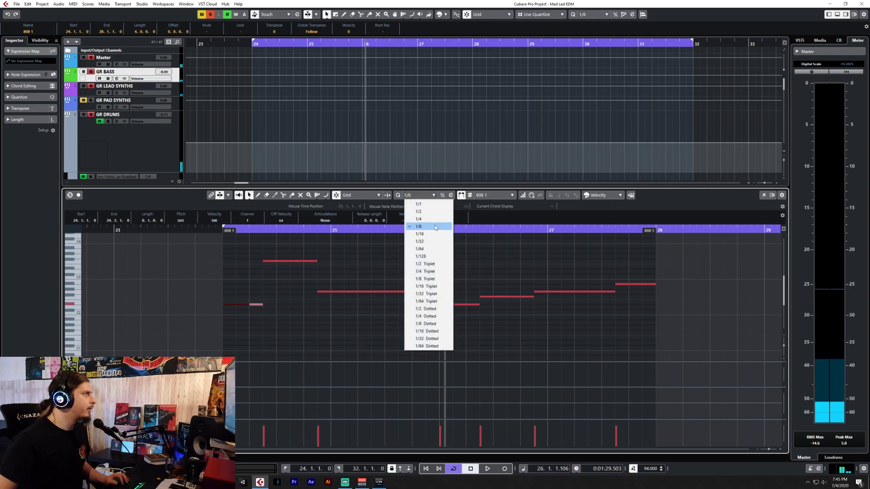
click(215, 327)
drag(237, 253, 323, 320)
click(426, 196)
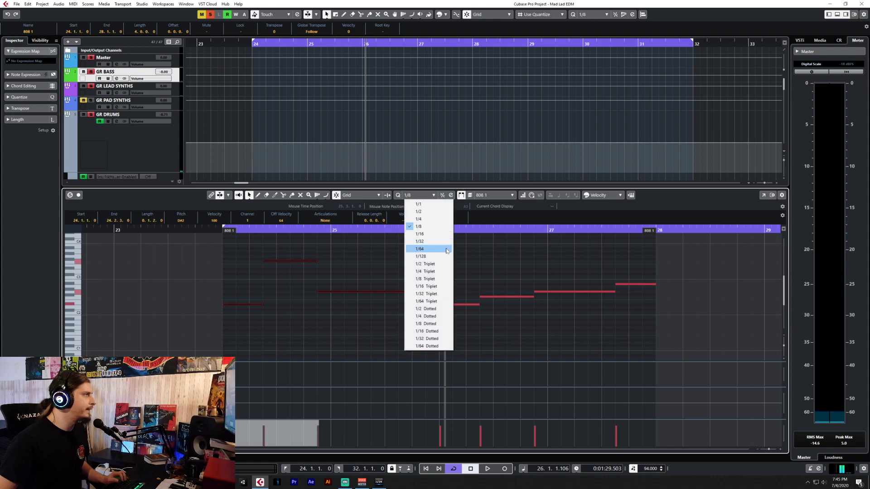
click(471, 242)
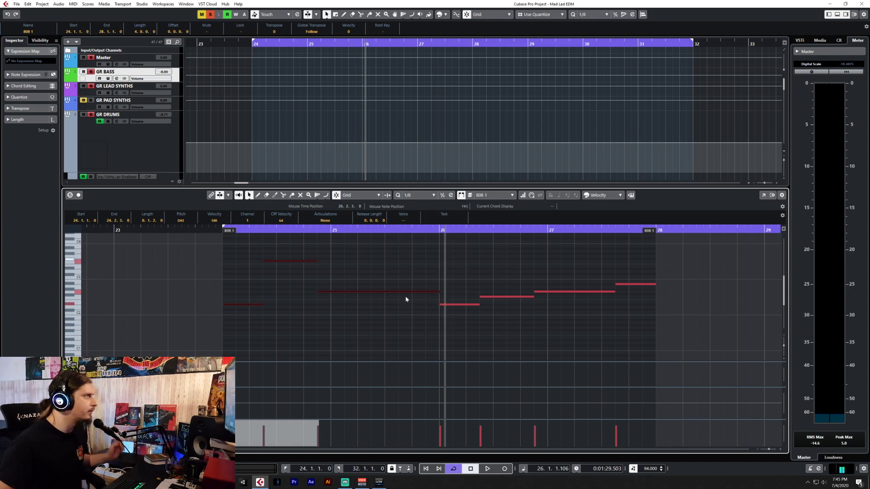
key(Return)
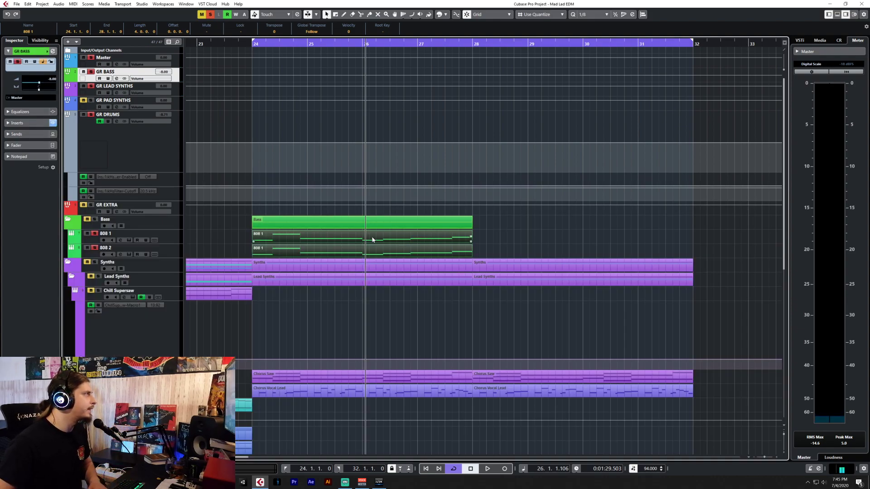
Reopen the selected 808 parts in the key editor and delete their notes in bars 26 and 27.
double_click(329, 243)
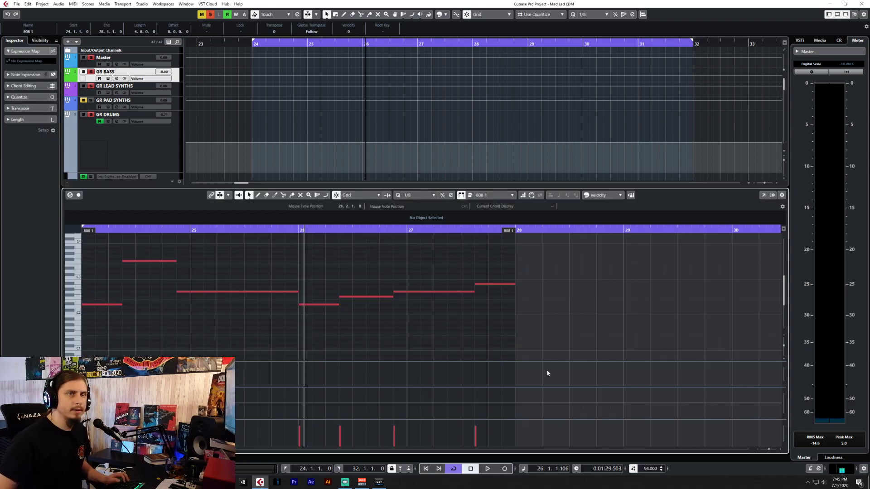
scroll(260, 305, left, 4)
scroll(289, 304, right, 2)
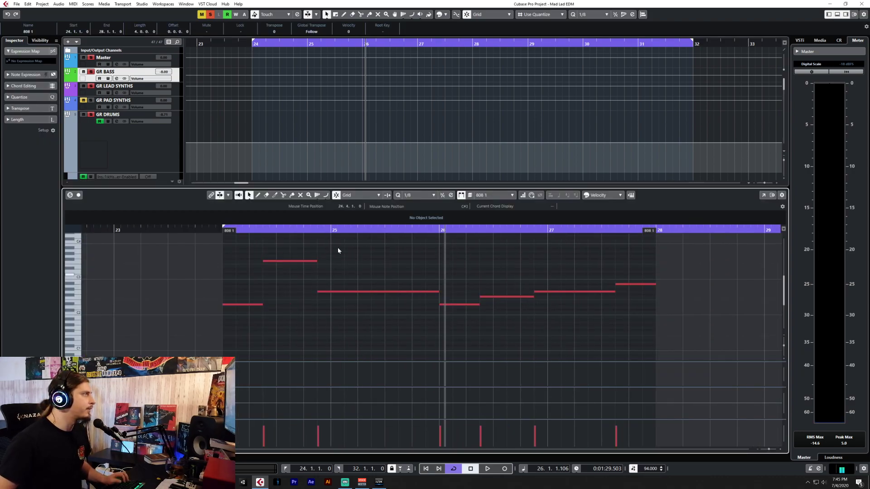
drag(243, 249, 639, 344)
drag(461, 264, 775, 382)
key(Delete)
Shorten the three remaining bass notes slightly to leave small gaps between them, and play them from bar 24.
scroll(447, 297, up, 4)
drag(394, 274, 256, 366)
scroll(355, 284, up, 3)
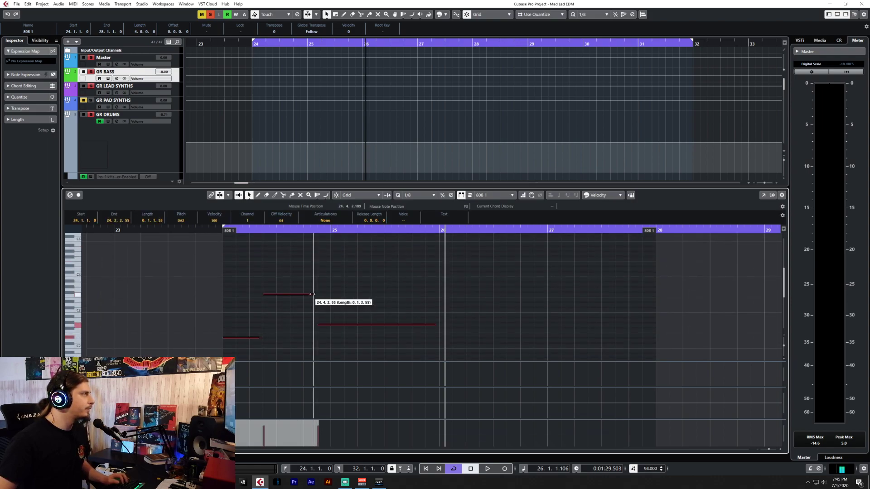
drag(312, 294, 313, 295)
click(352, 291)
click(221, 231)
key(space)
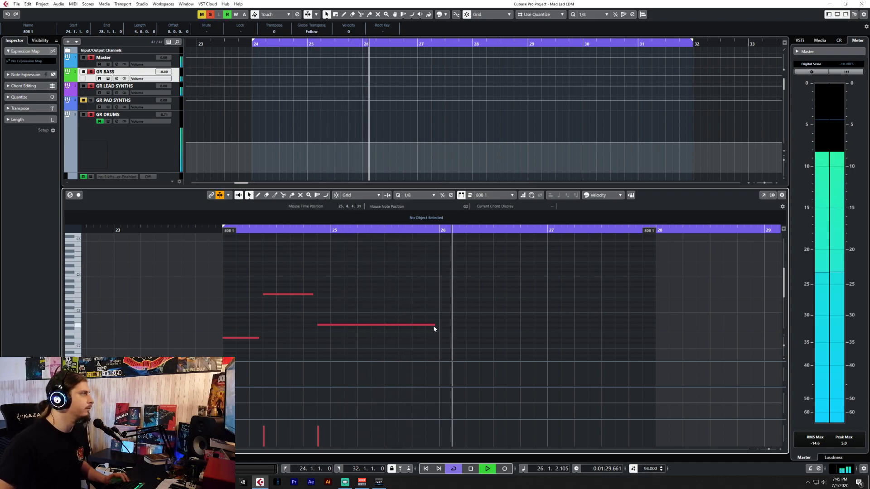
key(space)
Shorten the third bass note to end at 25.3.1.0, and draw a G2 note from there to 25.4.1.0.
drag(433, 325, 403, 326)
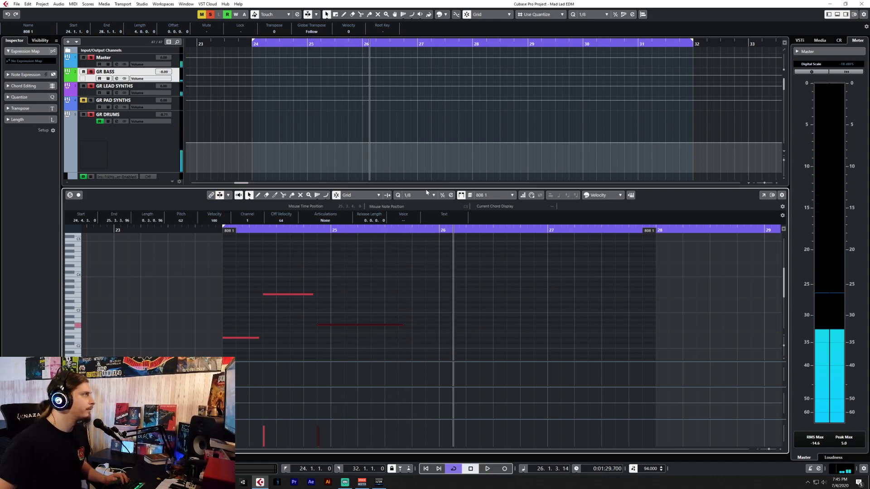
click(420, 196)
click(347, 287)
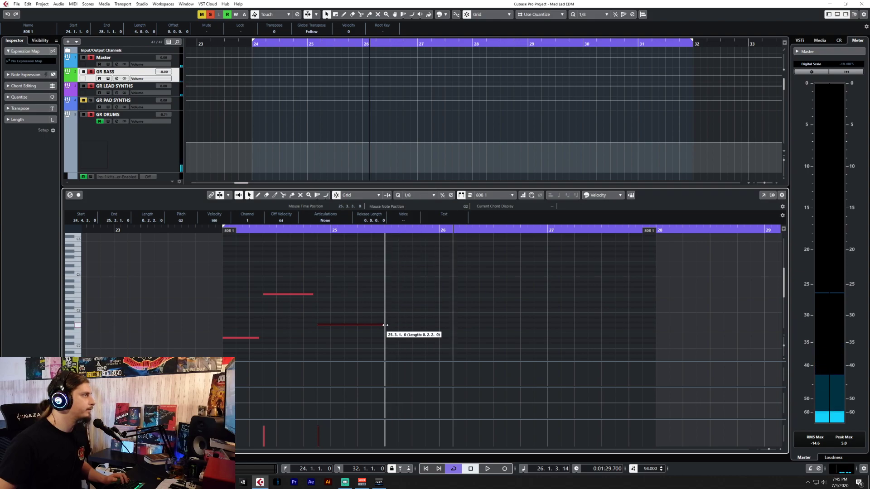
click(399, 328)
drag(388, 325, 409, 323)
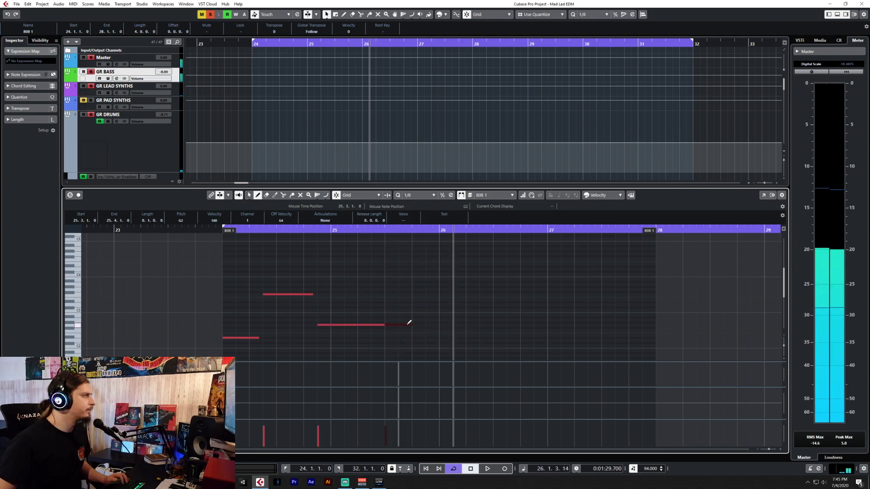
Set the grid to 1/16, and draw a 1/16 G3 note at 25.4.1 and a G2 note from 25.4.2 to 26.1.1.
click(430, 195)
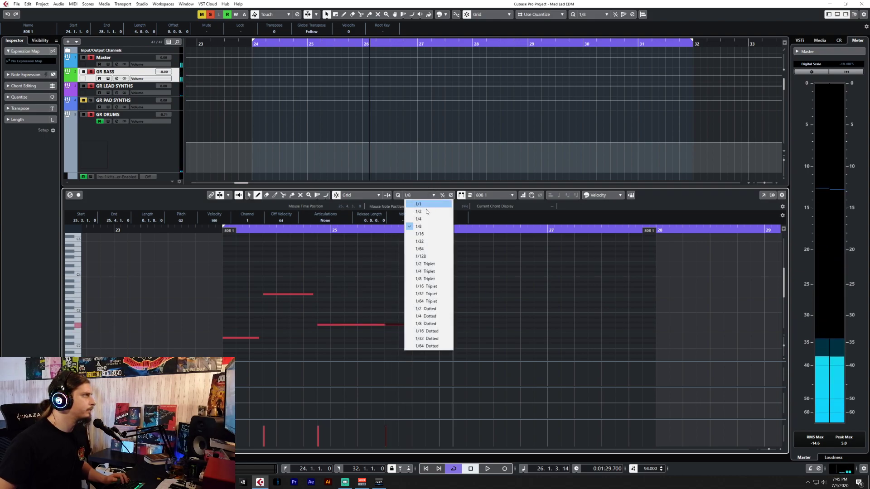
click(430, 234)
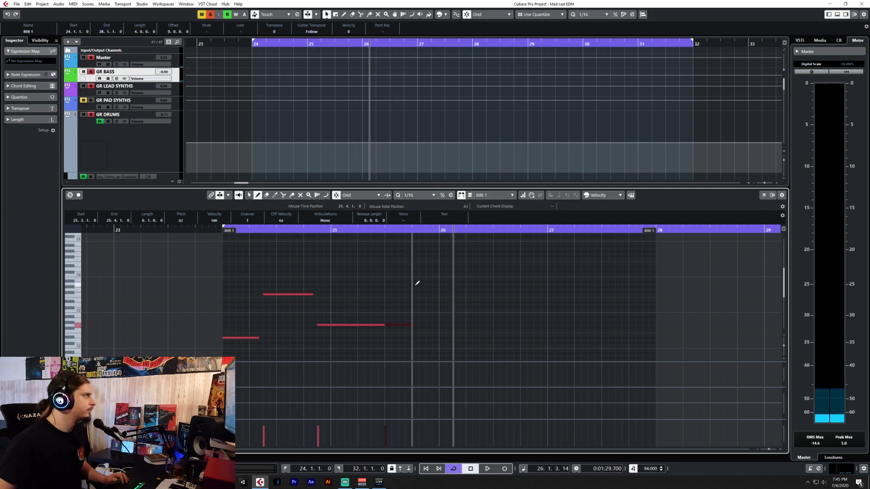
click(418, 287)
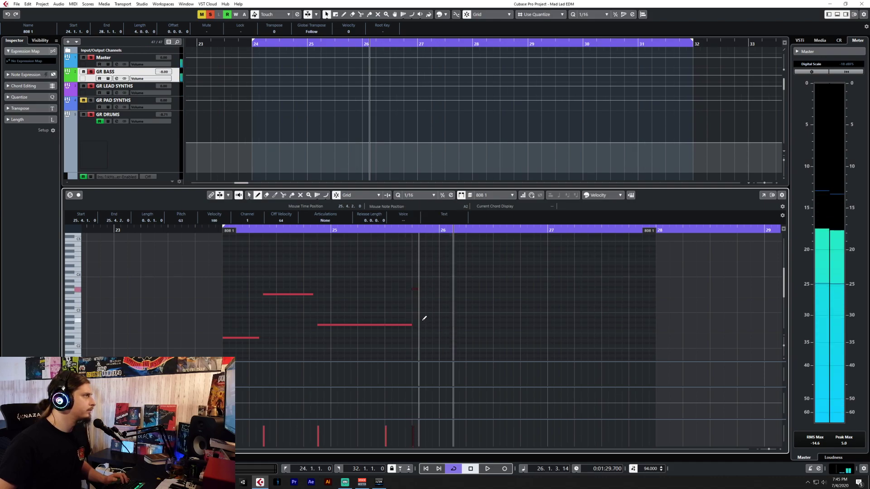
drag(423, 322, 439, 323)
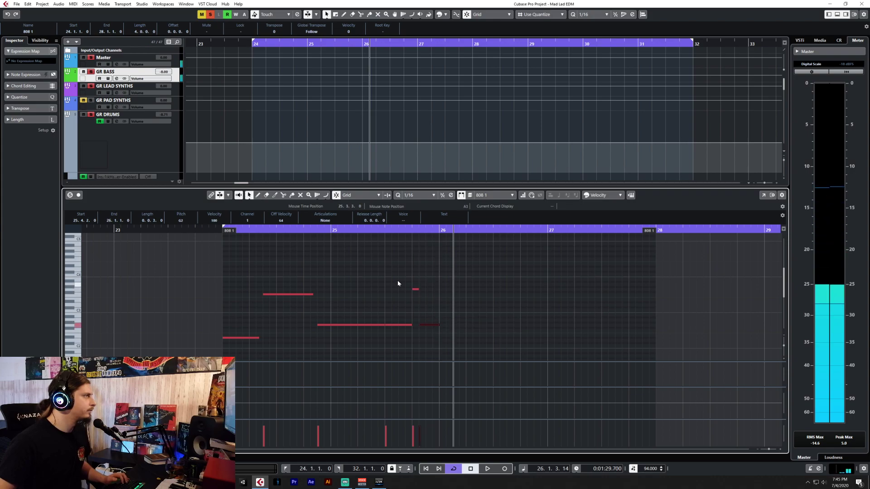
Shorten the G2 note at 25.3.1 to end at 25.3.4.0, and add a 1/16 G2 note right after it.
drag(399, 284, 438, 327)
click(429, 297)
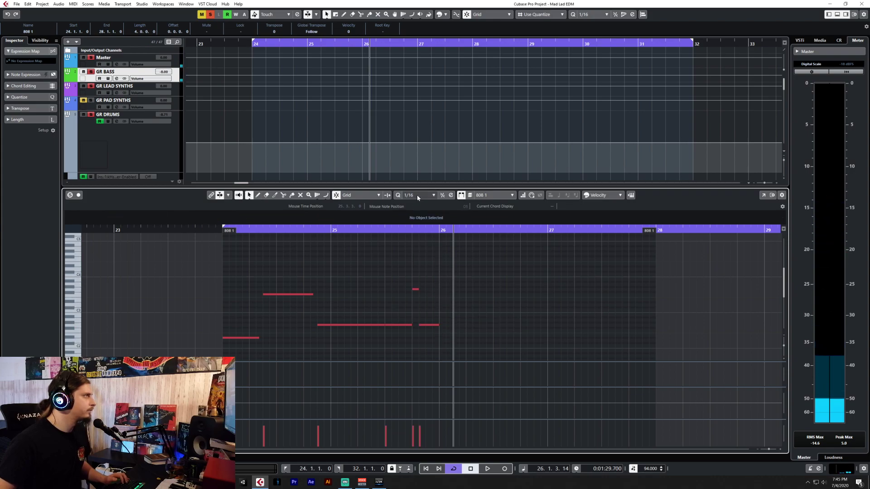
click(409, 325)
right_click(403, 327)
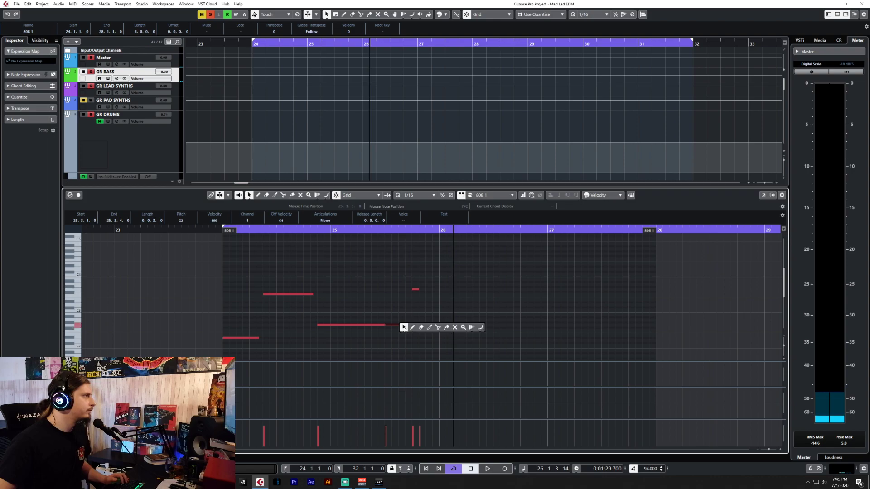
click(411, 325)
right_click(411, 325)
click(414, 324)
Trim the ends of the G notes from 24.4.3 to the end of bar 25 slightly, and play the line from bar 24.
key(space)
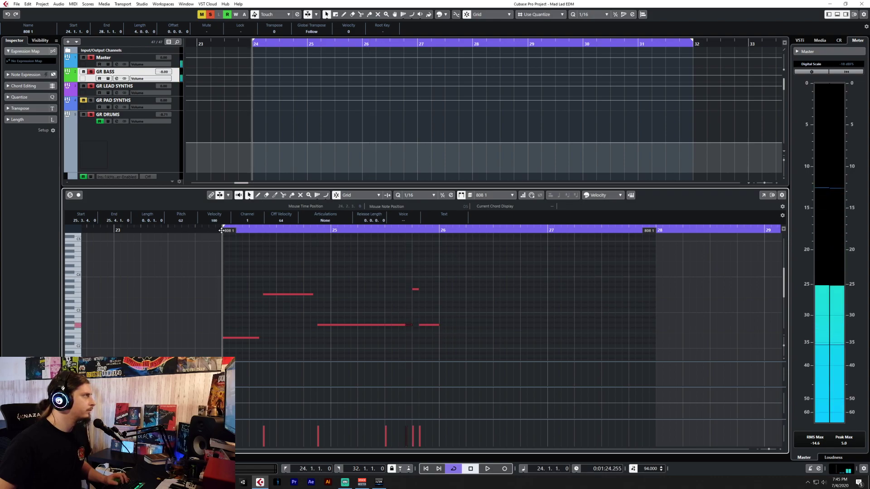
drag(372, 270, 463, 332)
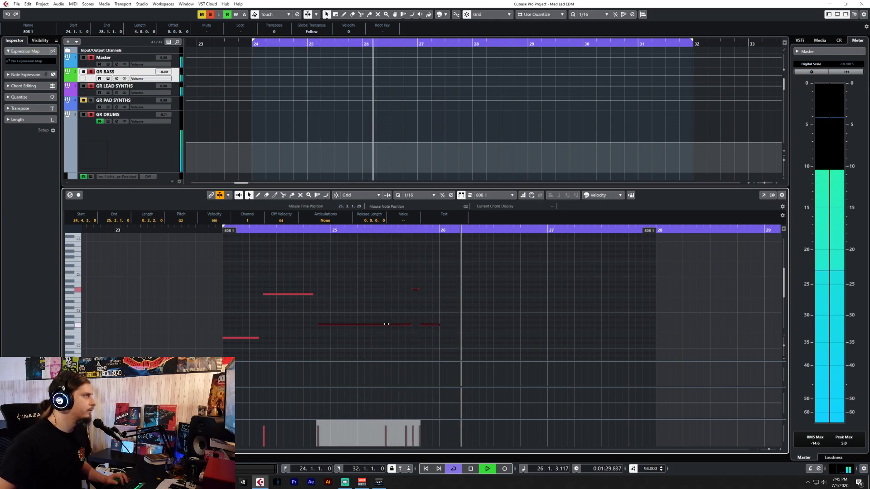
click(382, 310)
click(223, 231)
key(space)
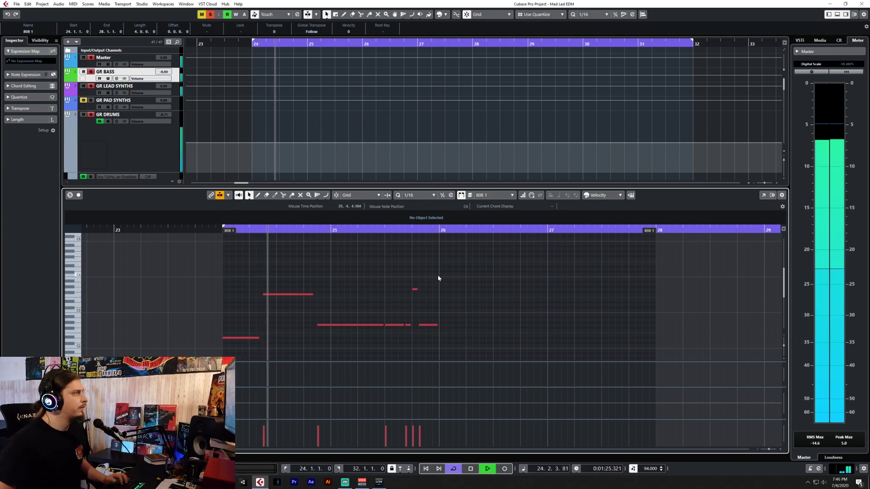
click(415, 290)
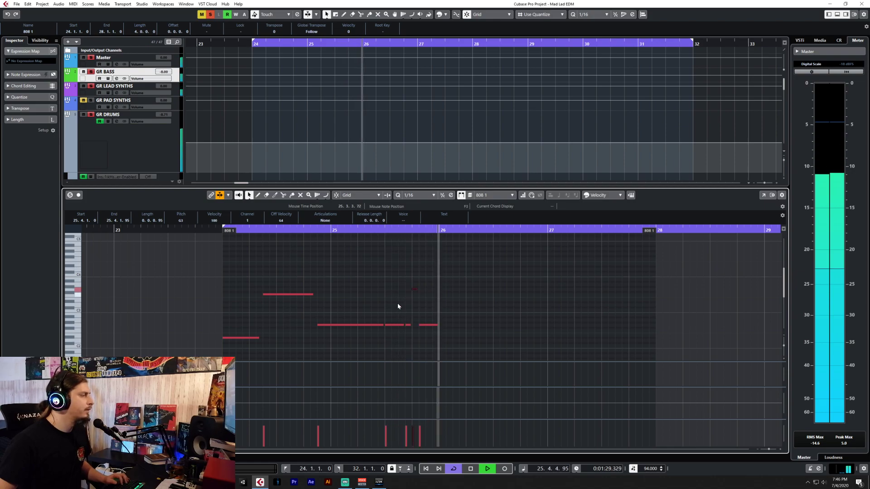
key(space)
Remove the G2 note at 25.3.1, extend the long G2 note to just before 25.3.4, and replay from bar 24.
click(383, 324)
drag(383, 325, 403, 331)
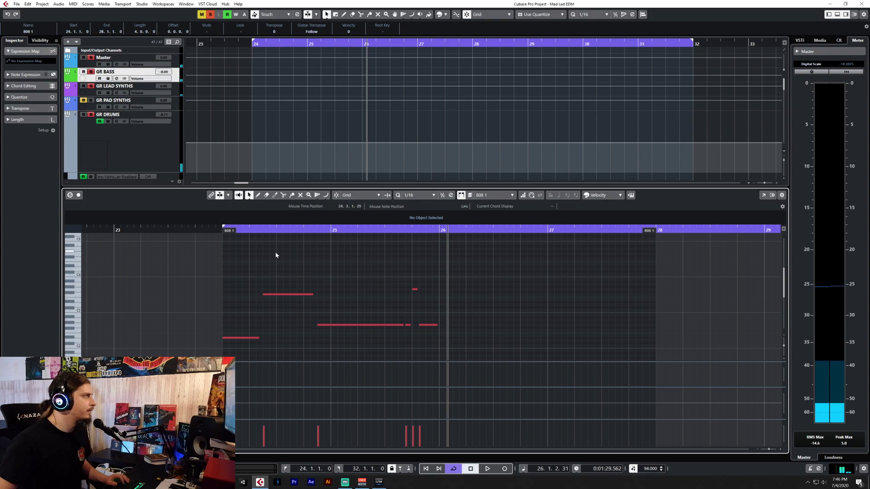
click(218, 231)
key(space)
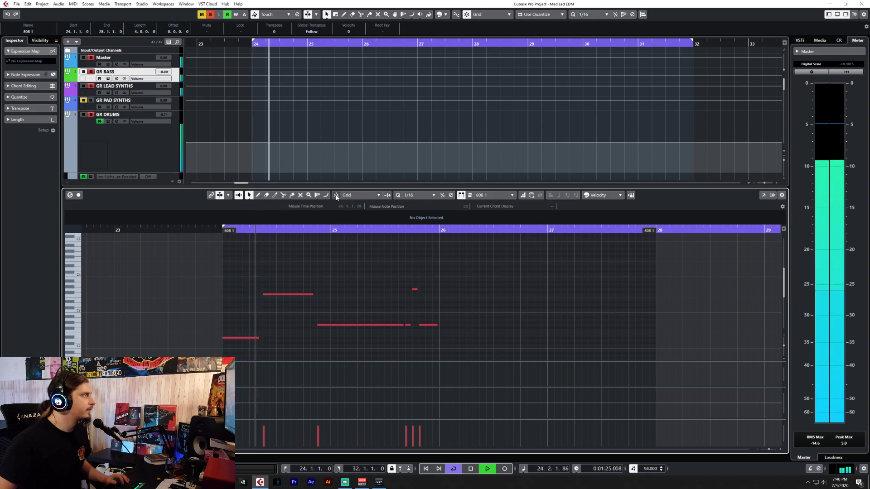
Copy all the 808 notes from bars 24 and 25 and paste them at the start of bar 26.
scroll(455, 322, up, 3)
drag(485, 271, 555, 344)
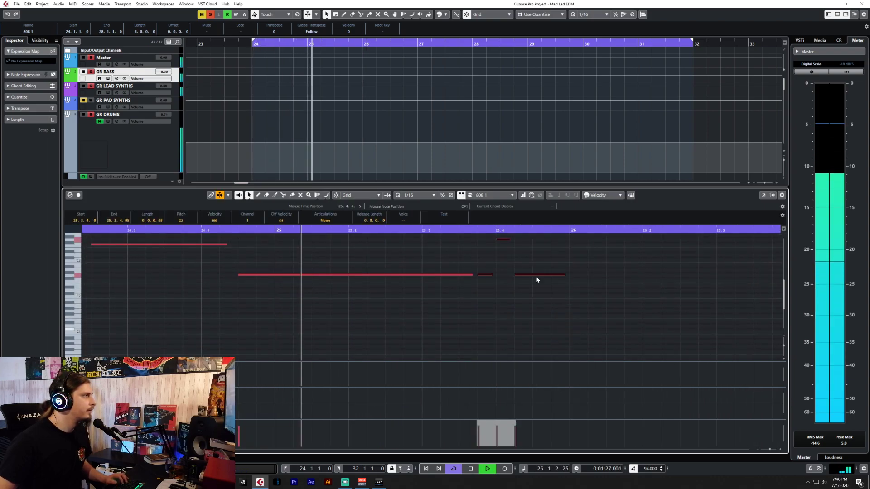
scroll(537, 297, up, 3)
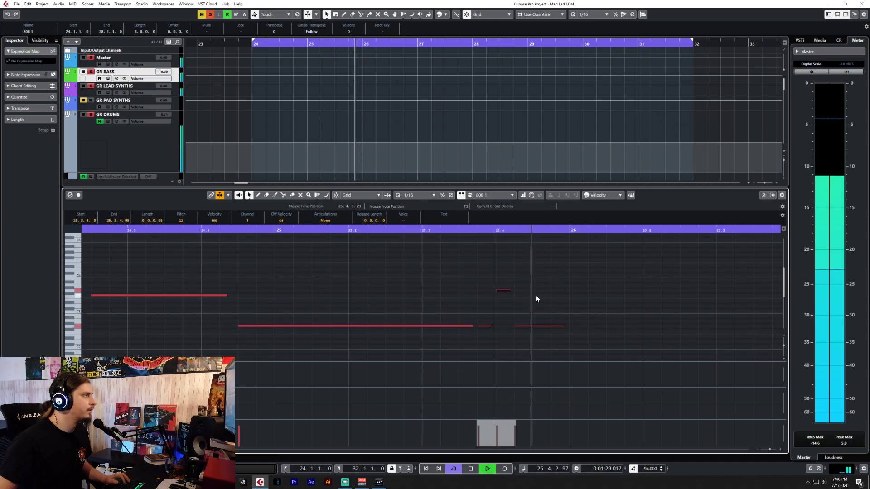
key(space)
drag(470, 262, 563, 352)
drag(499, 276, 539, 327)
scroll(539, 326, down, 3)
drag(265, 266, 670, 360)
click(552, 230)
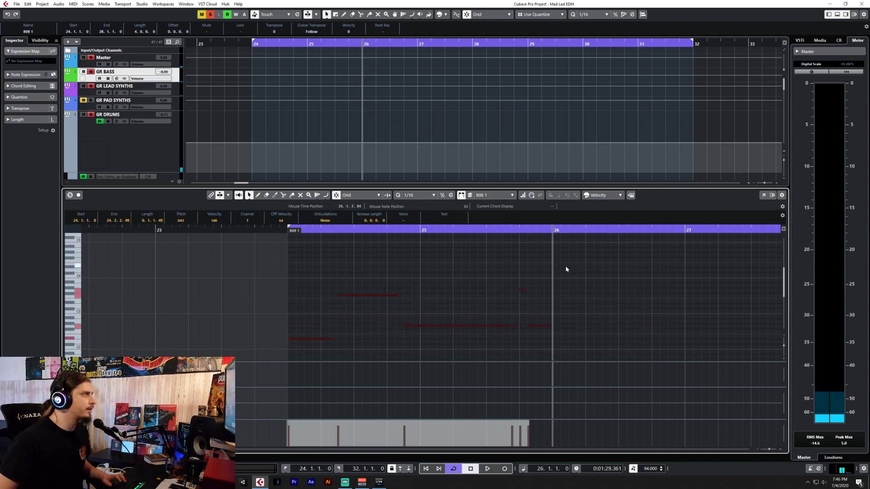
key(ctrl+v)
Replace the short fill ending bar 25 with a single G3 note from 25.4.1 to 26.1.1, extend the long G2 note up to it, and play back.
drag(512, 280, 517, 328)
key(Delete)
right_click(519, 330)
click(527, 325)
drag(523, 291, 557, 290)
key(1)
key(space)
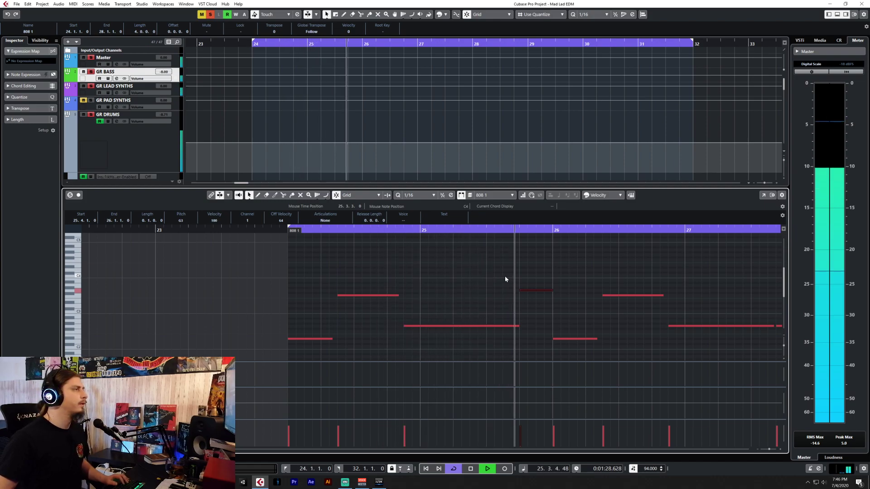
Shorten the long G2 note to end at 25.3.3, move the G3 note down to G2 at 25.3.3, and replay that passage.
key(space)
drag(519, 326, 502, 326)
click(456, 230)
drag(530, 291, 513, 326)
key(space)
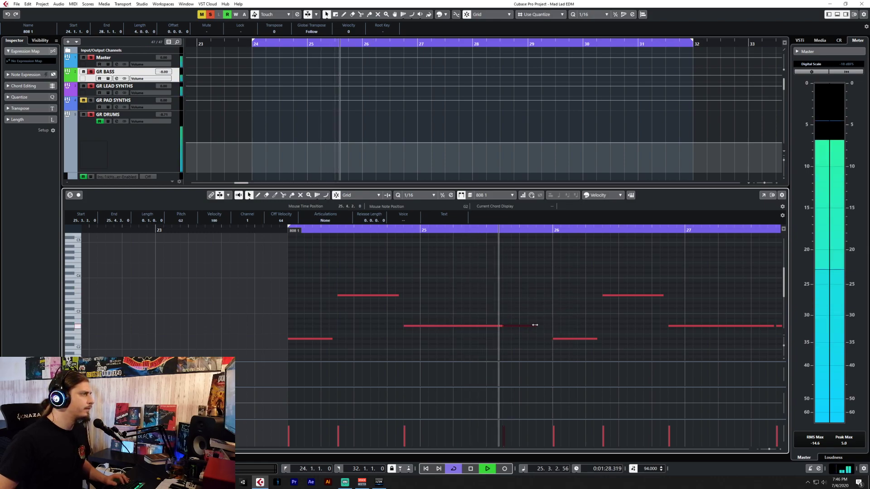
Start the second G2 note at 25.3.1, end it at 25.4.4.77, trim the long G2 note before it, and play the line from bar 24.
key(space)
mouse_move(502, 326)
mouse_down()
mouse_move(478, 326)
mouse_move(496, 327)
mouse_up()
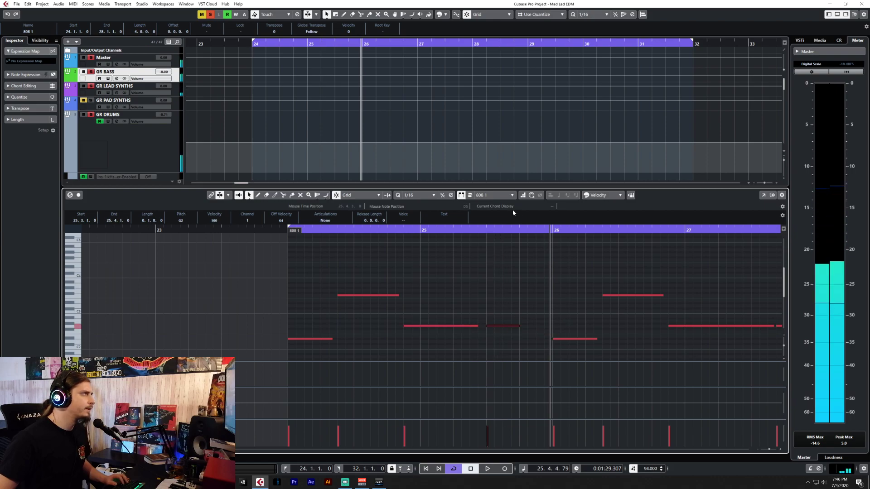
click(420, 195)
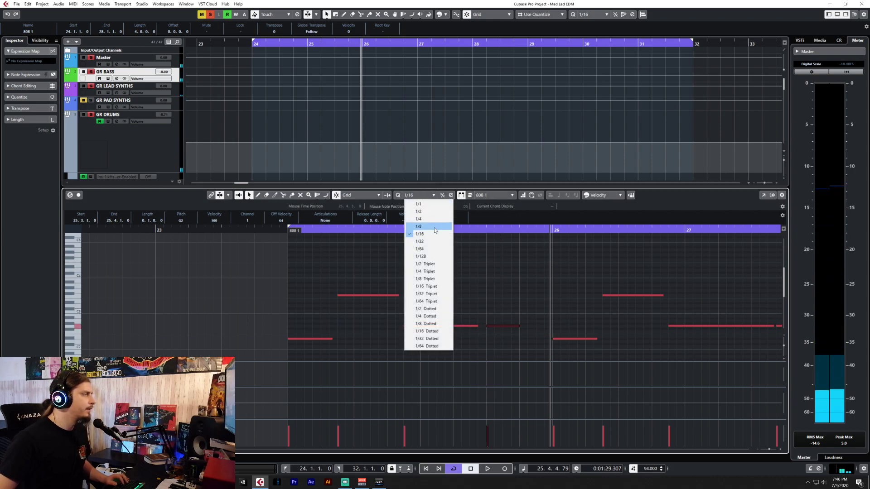
click(348, 257)
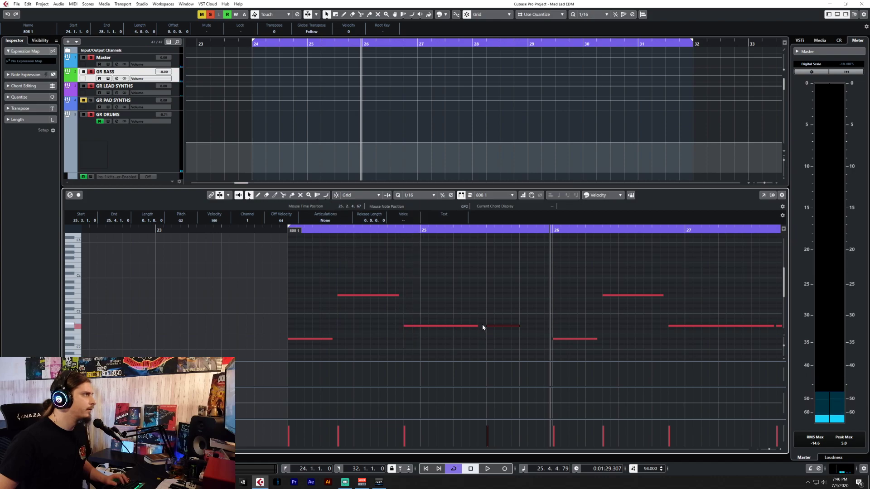
drag(478, 326, 548, 326)
click(287, 231)
key(space)
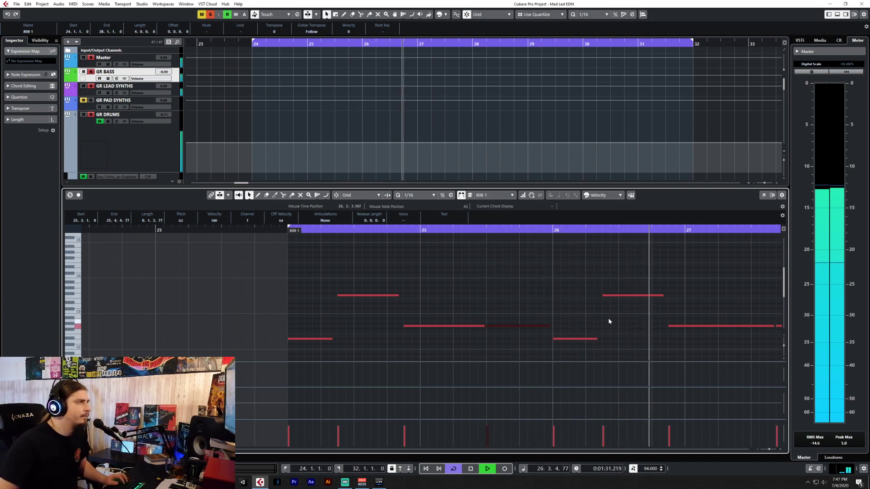
key(f)
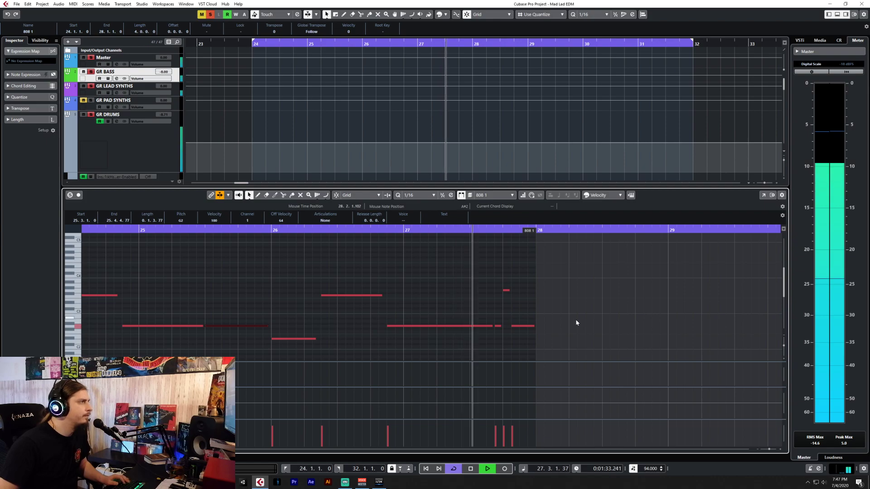
key(space)
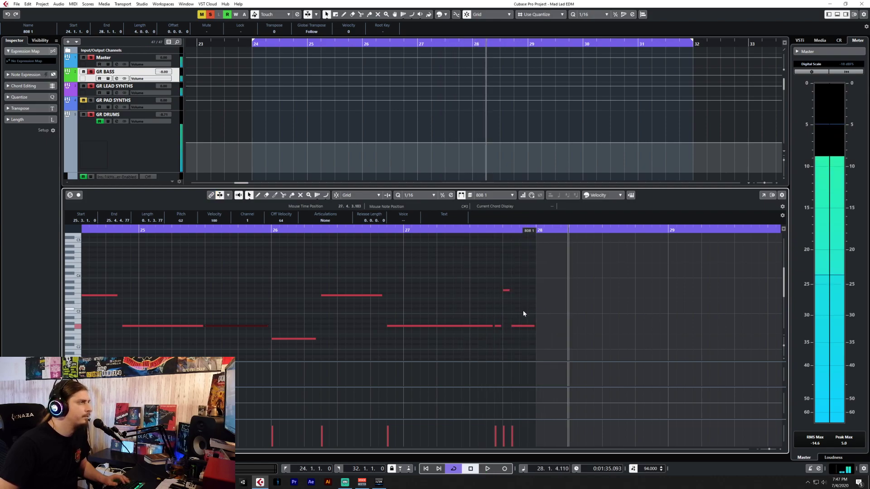
Trim the long G2 note in bar 27 to end just before 27.3.3, and delete the short fill notes after it.
click(525, 312)
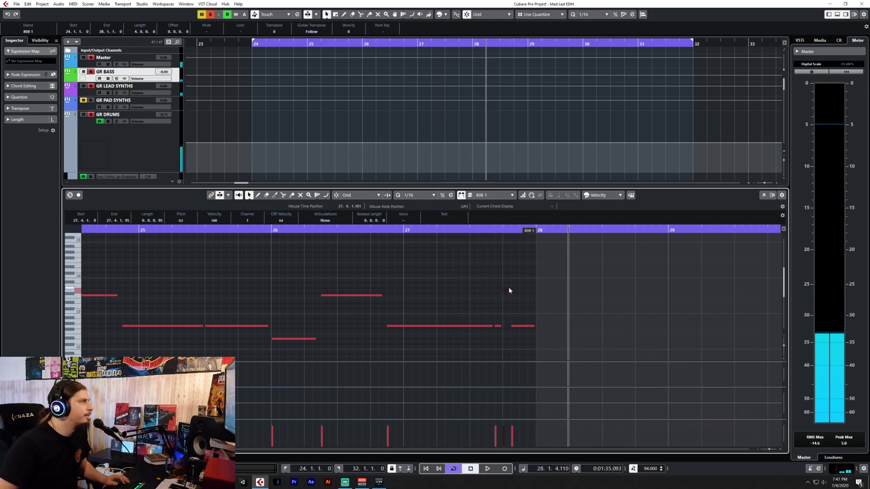
drag(492, 326, 488, 326)
drag(495, 285, 546, 354)
key(Delete)
Draw an A#3 note starting at 27.3.3, directly after the shortened G2 note.
key(8)
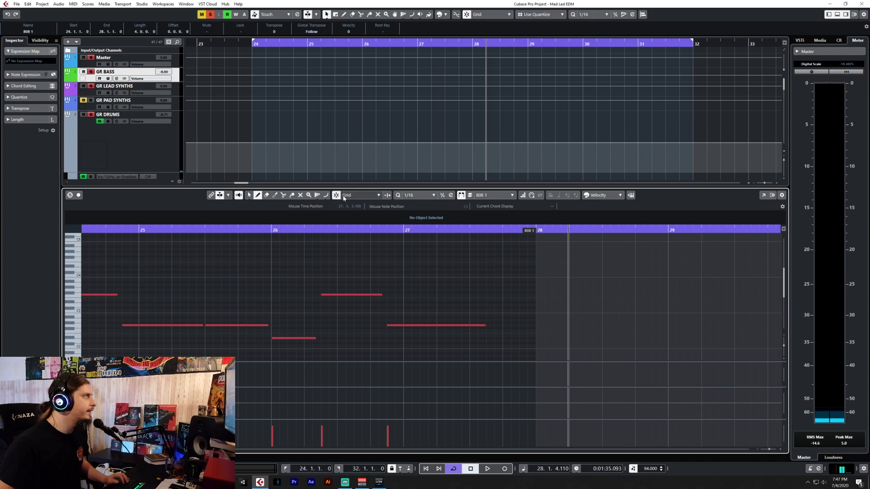
mouse_move(492, 280)
mouse_down()
mouse_move(547, 278)
mouse_move(502, 284)
mouse_move(504, 295)
mouse_up()
key(1)
click(507, 292)
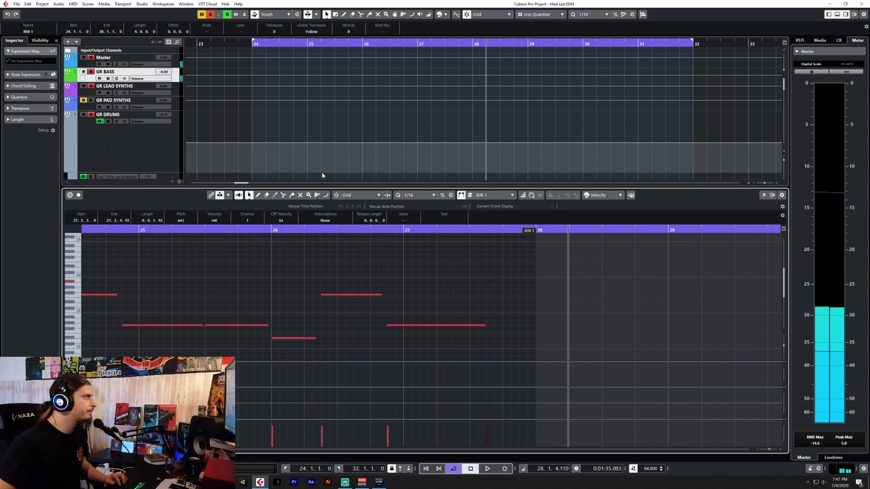
Paste a copy of the A#3 note at 27.4.1, lower it an octave to A#2, extend it almost to bar 28, and play the ending.
click(501, 229)
key(ctrl+v)
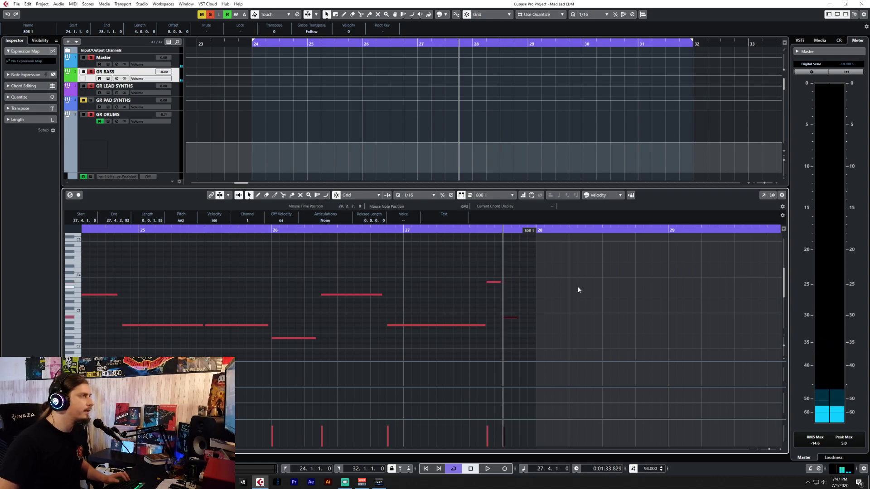
key(shift+Down)
drag(518, 318, 532, 319)
click(534, 283)
click(375, 229)
key(space)
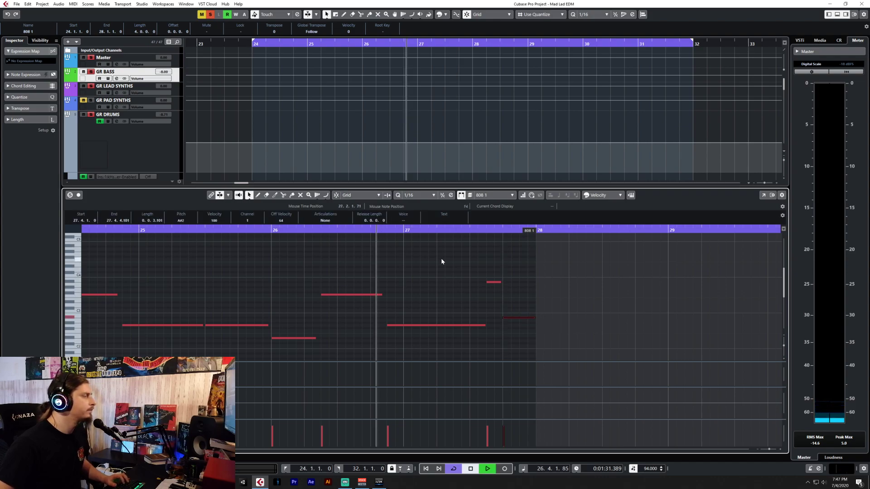
click(445, 267)
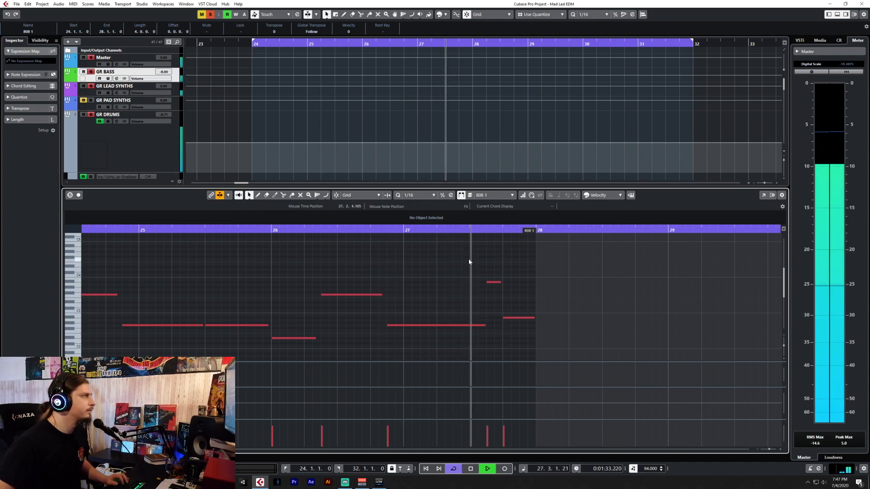
key(space)
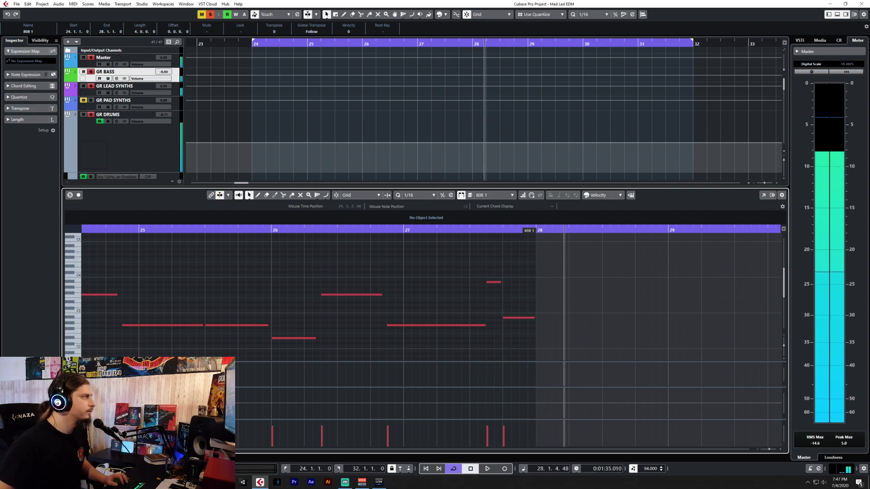
Close the note editor, paste the 808 1 part onto the 808 2 track at bar 24, and duplicate both parts to bar 28.
click(67, 458)
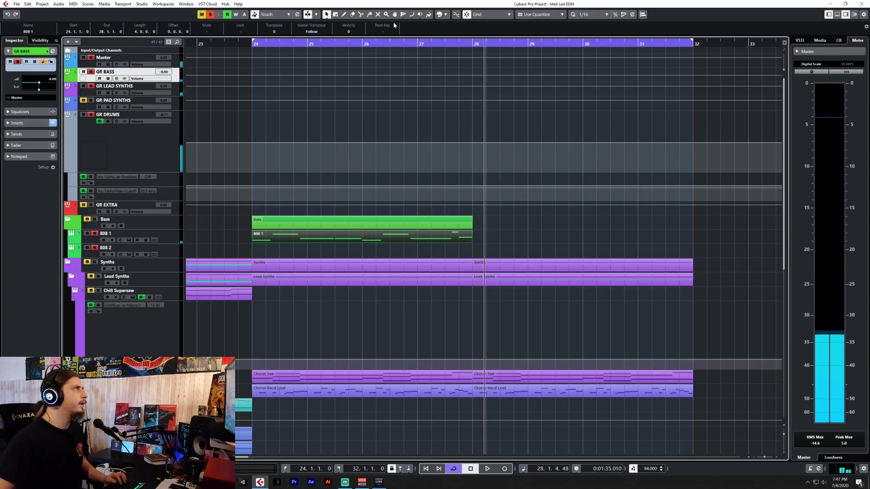
click(252, 51)
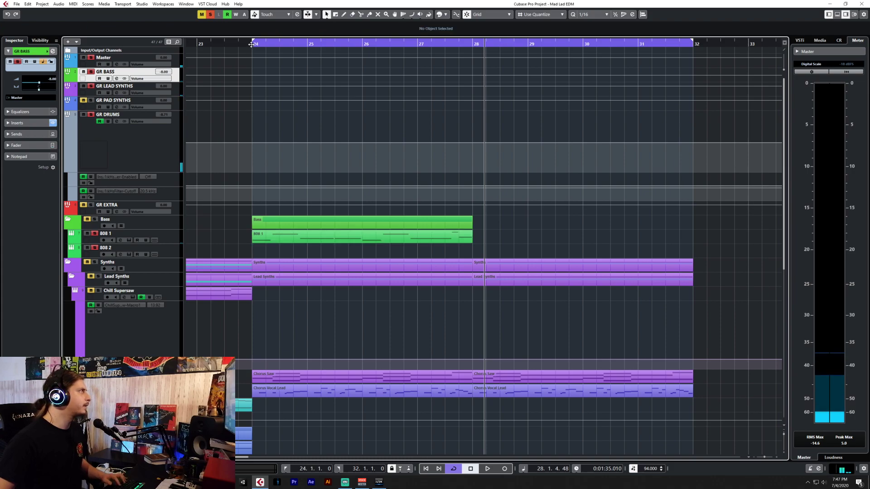
click(166, 254)
key(ctrl+v)
click(471, 43)
click(357, 237)
shift+click(360, 251)
key(ctrl+d)
Add one mono audio track named Trap Snare below Drop Snare 2, with its output routed to Snare Gr.
scroll(463, 309, down, 8)
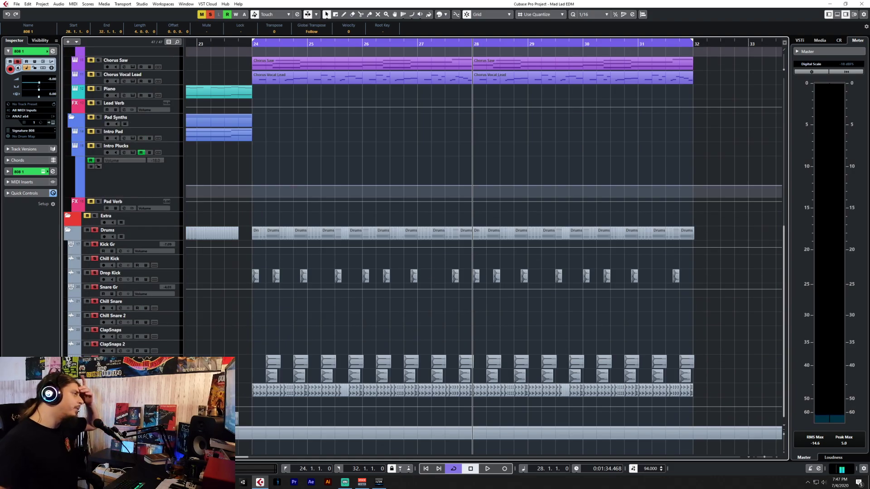
click(119, 418)
right_click(174, 225)
right_click(172, 209)
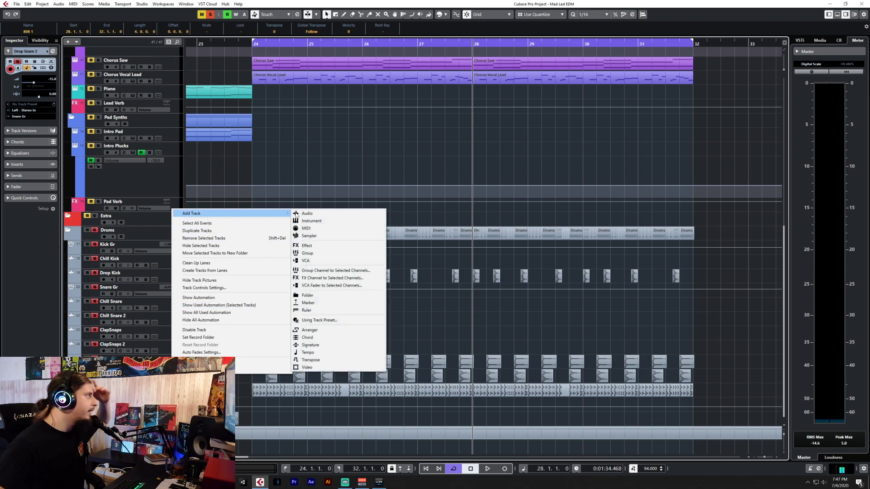
click(299, 214)
click(459, 256)
click(442, 267)
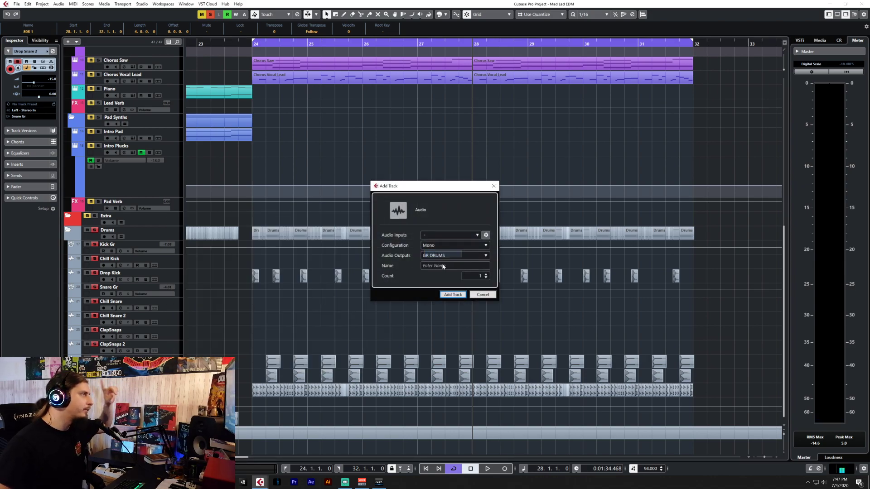
click(441, 257)
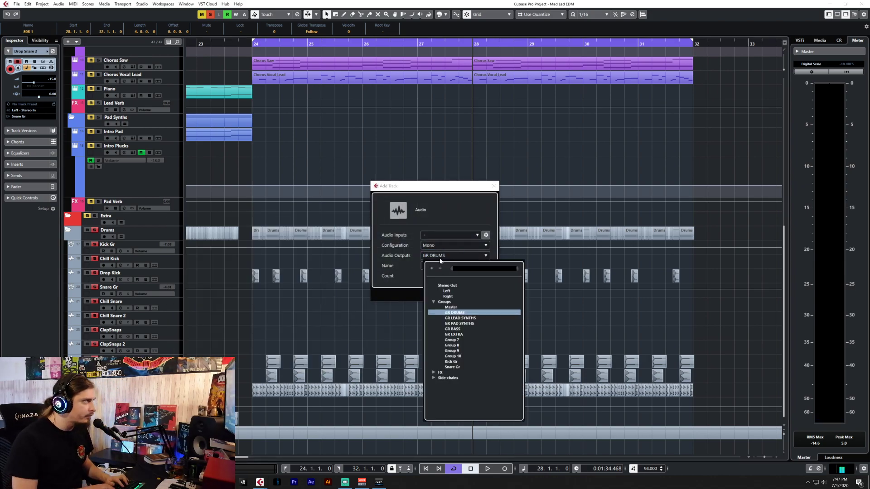
click(453, 367)
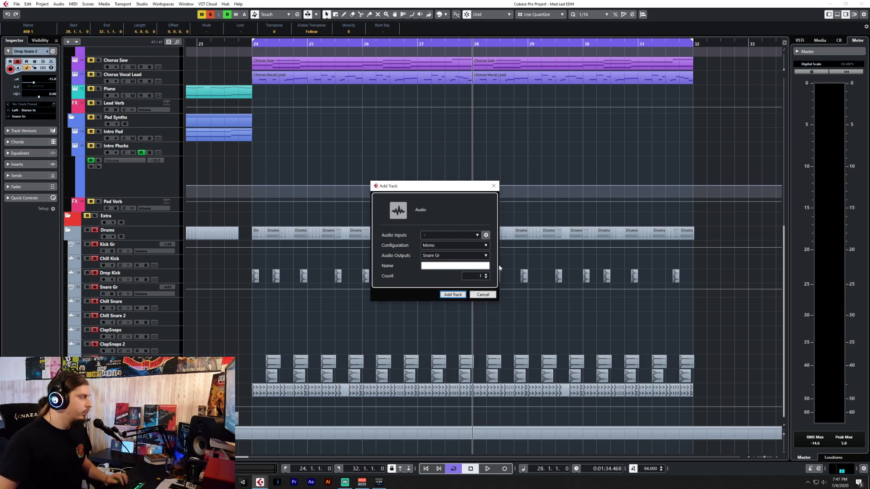
text(Trap Snare)
key(Return)
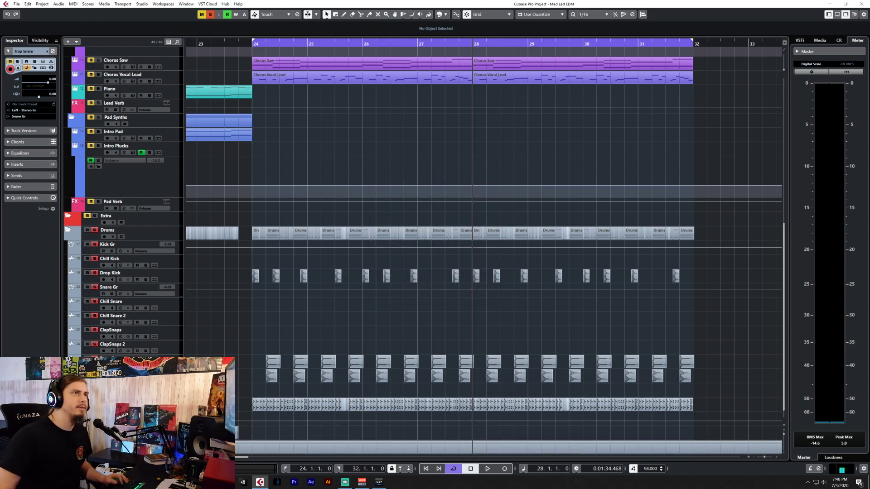
Solo the Trap Snare track and import the sample REV-TSOR1 Trap Snares 02 at bar 24, copying it to the project and converting the sample rate to 44.100 kHz.
click(95, 387)
click(253, 44)
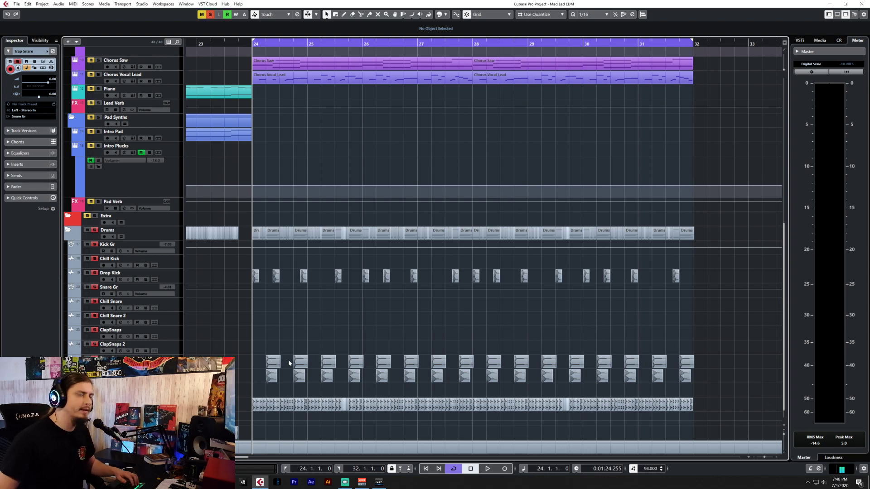
key(F3)
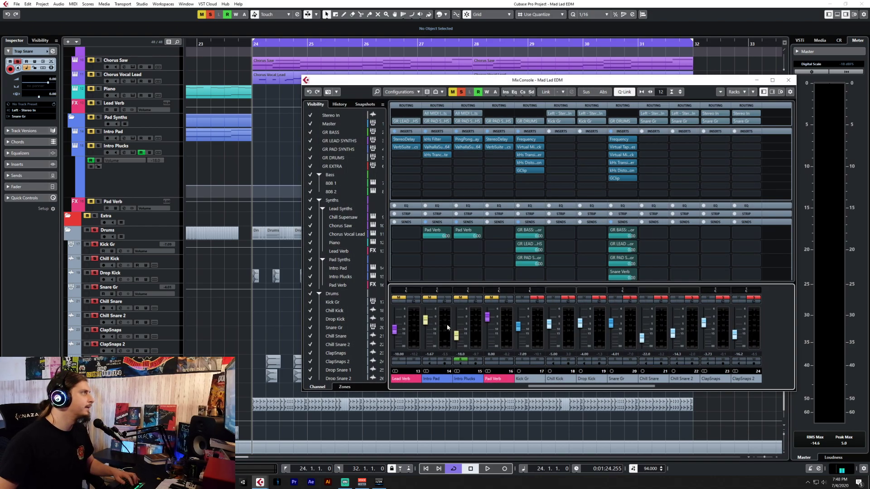
click(790, 80)
click(16, 4)
mouse_move(57, 103)
click(107, 103)
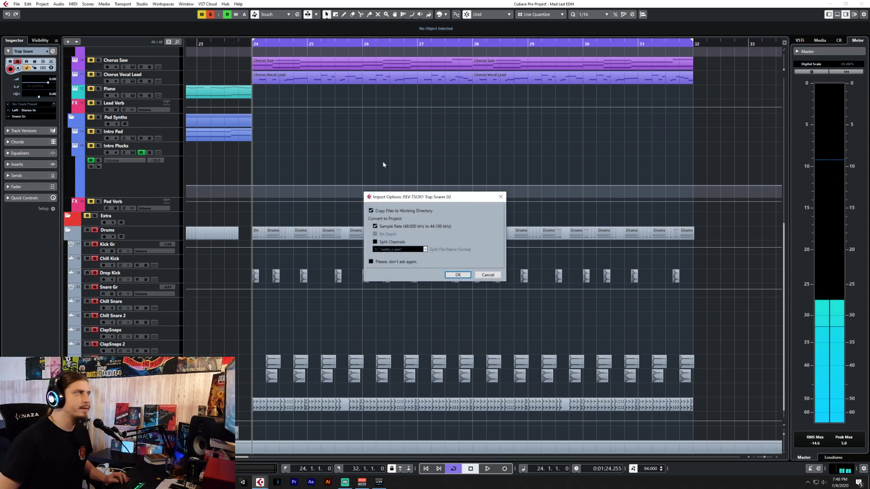
click(457, 275)
Move the imported trap snare clip along the Trap Snare track to 25.4.2.
drag(280, 446, 340, 401)
ctrl+scroll(358, 394, up, 5)
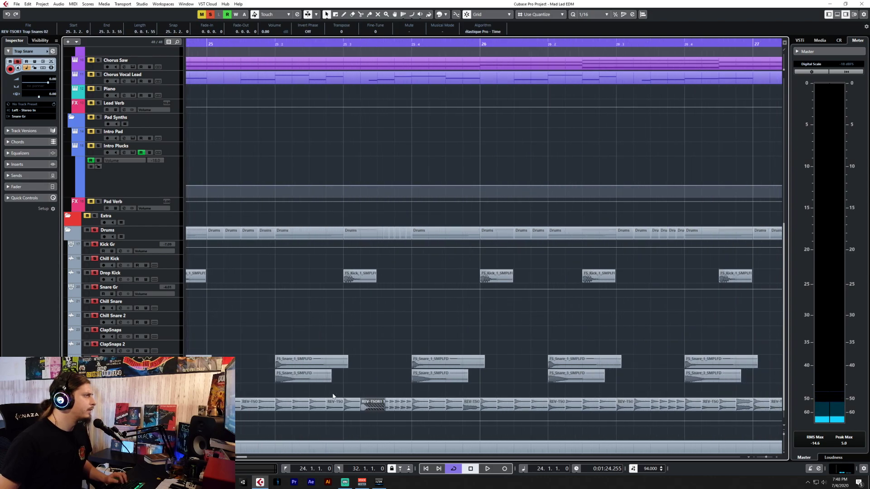
scroll(311, 389, left, 4)
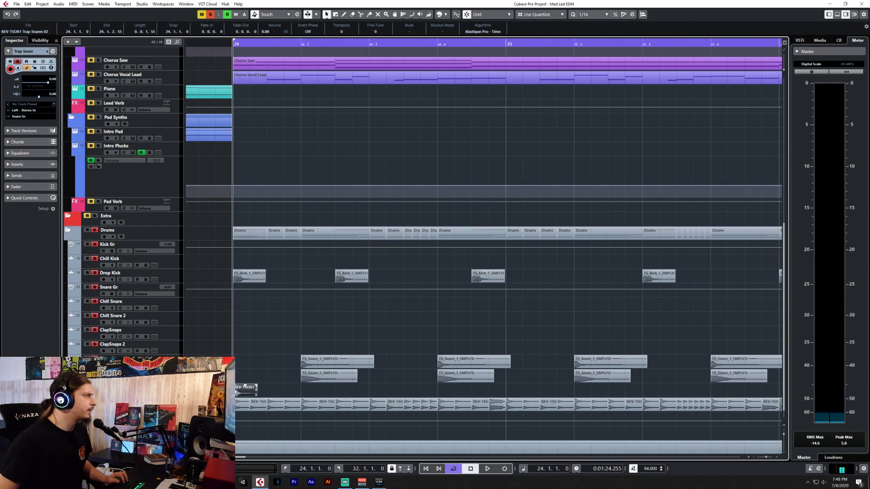
drag(281, 387, 703, 388)
scroll(637, 374, right, 2)
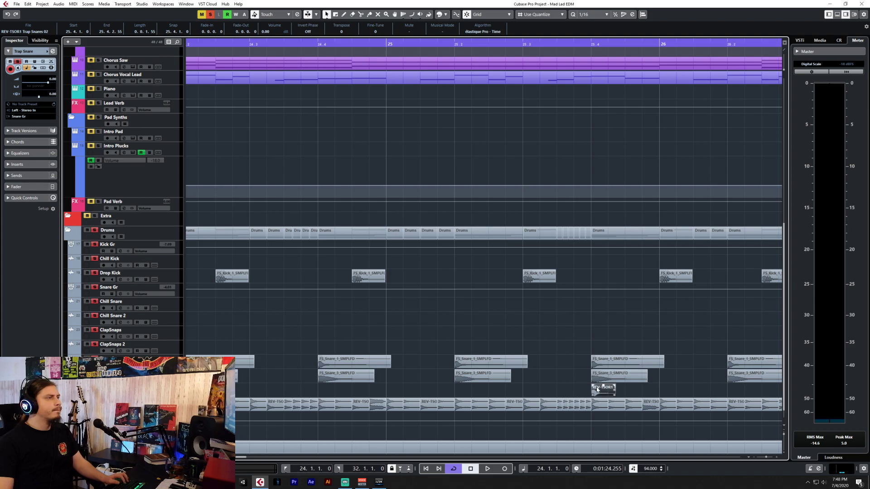
drag(599, 390, 616, 390)
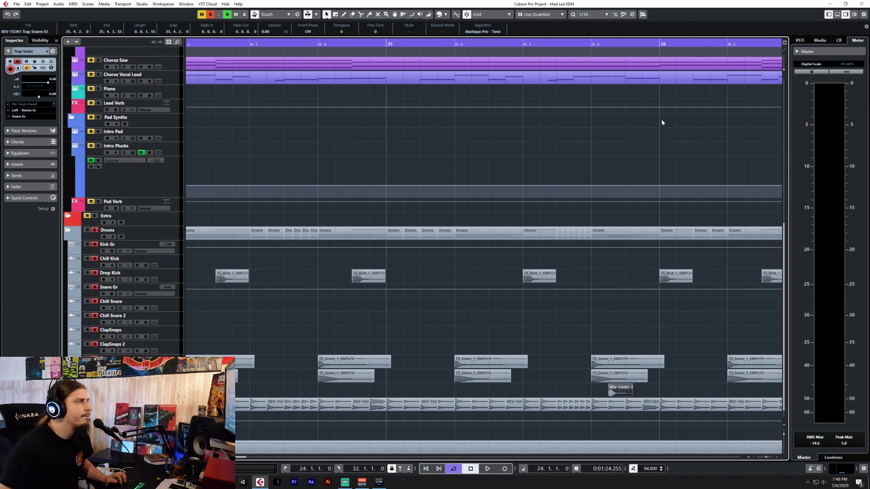
Place a second trap snare clip at 25.4.4, lower the Trap Snare track's volume to -6.55, and play from bar 24.
click(642, 52)
scroll(392, 343, left, 4)
drag(50, 82, 42, 85)
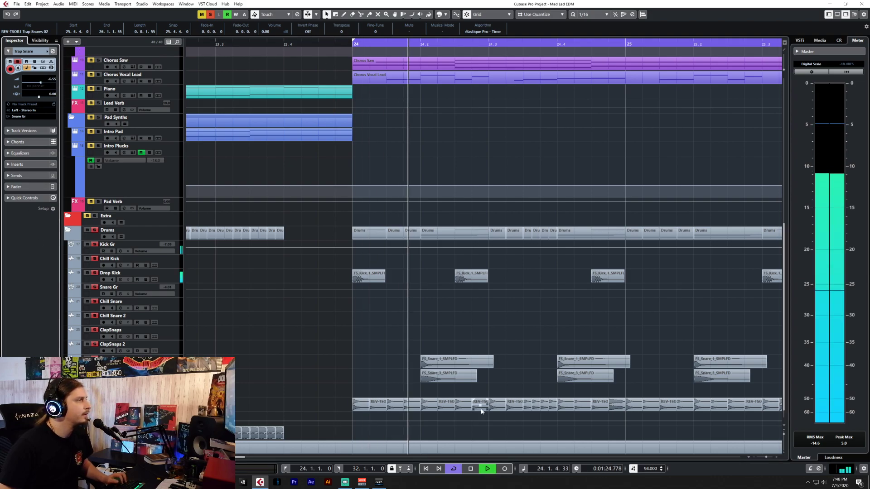
scroll(479, 408, down, 2)
scroll(477, 407, right, 2)
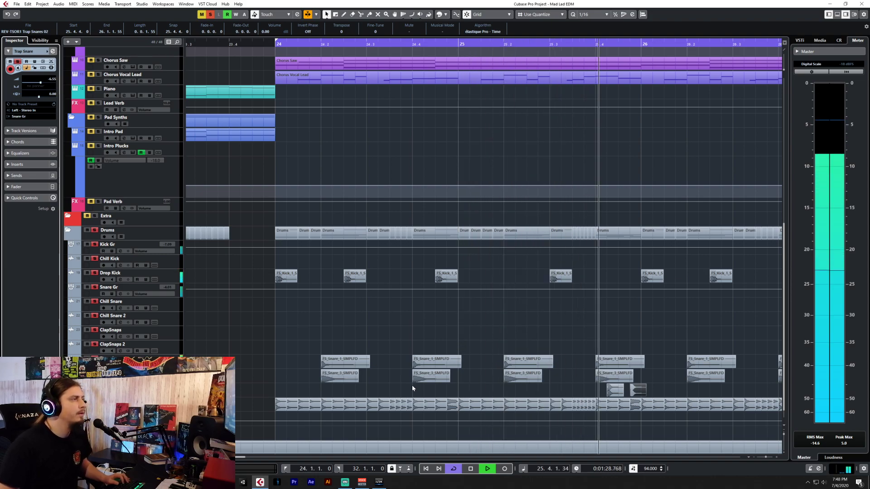
Move the two trap snare clips to 25.2.4 and 25.3.2, set the Trap Snare track's volume to -5.86, and play from bar 24.
key(space)
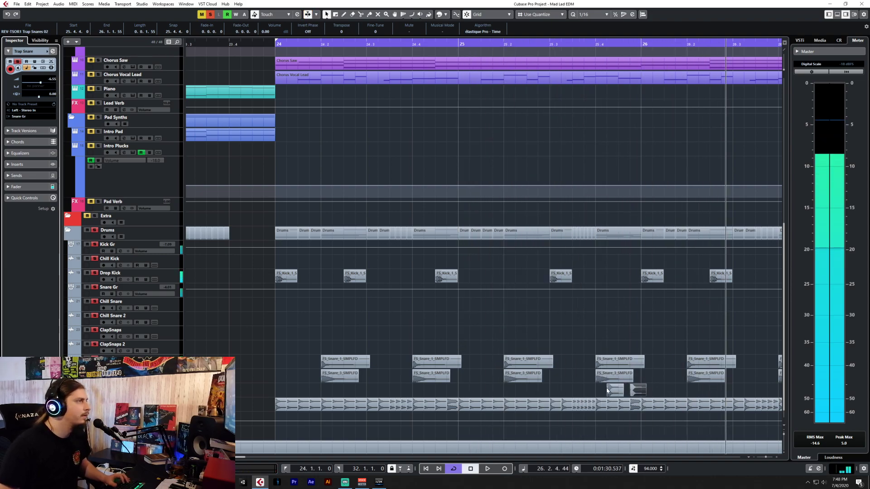
drag(621, 391, 569, 392)
click(276, 44)
click(573, 346)
key(space)
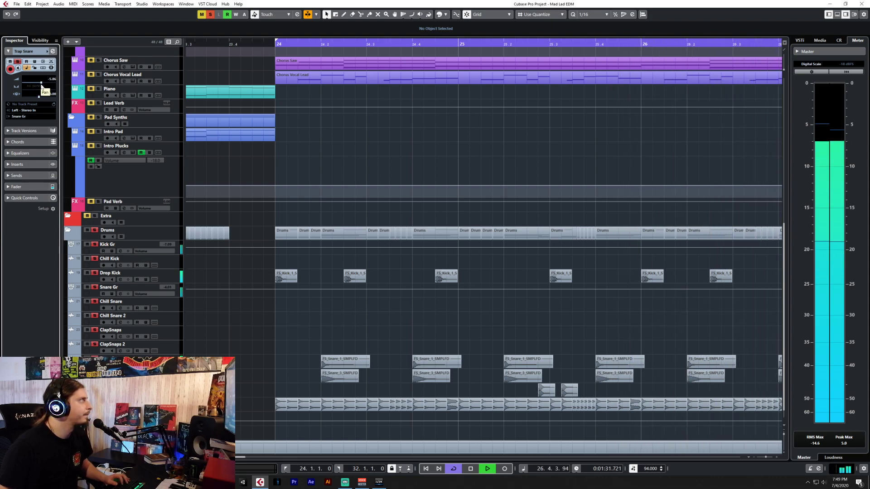
key(space)
Set the 25.2.4 trap snare clip's volume to -2.12, copy both clips to 27.2.4, and play the section.
click(544, 389)
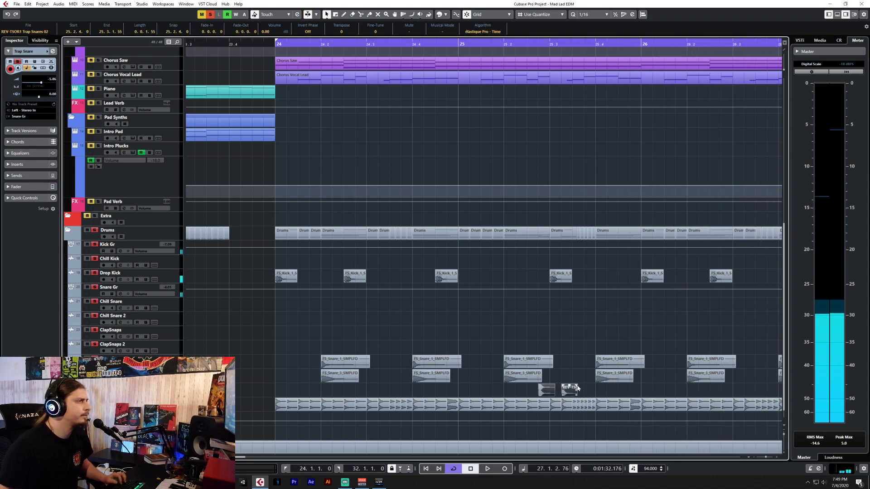
click(569, 390)
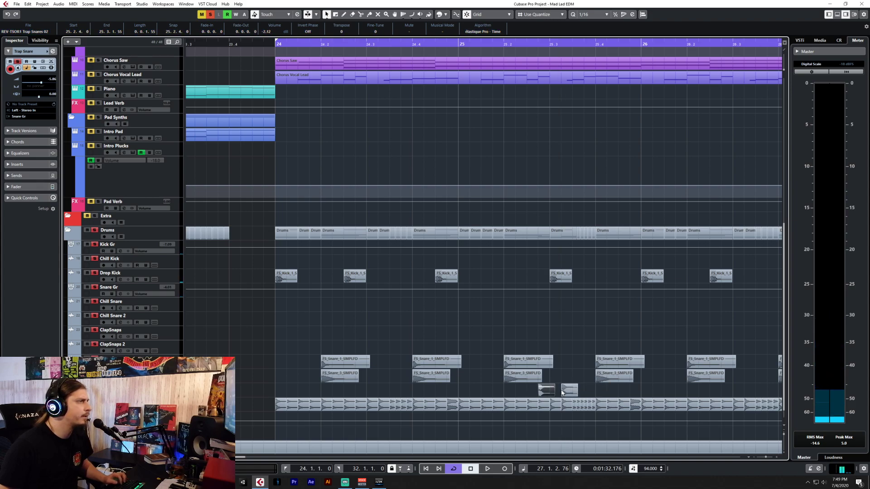
key(g)
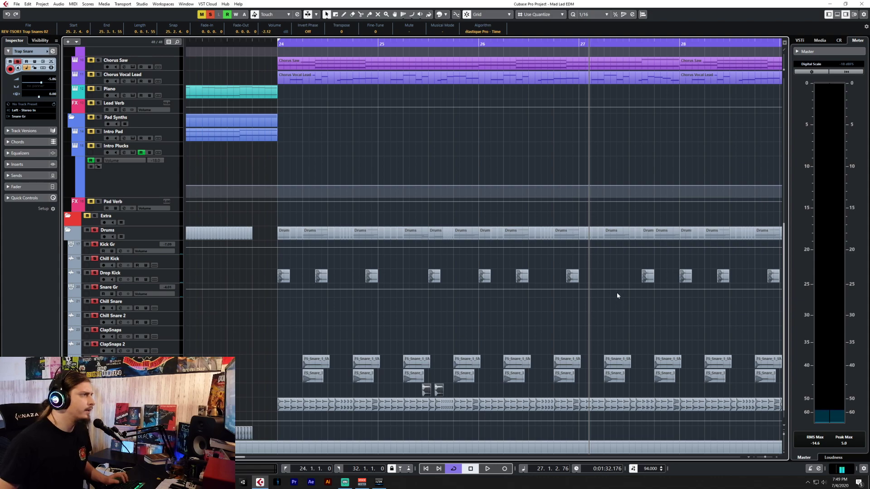
click(556, 44)
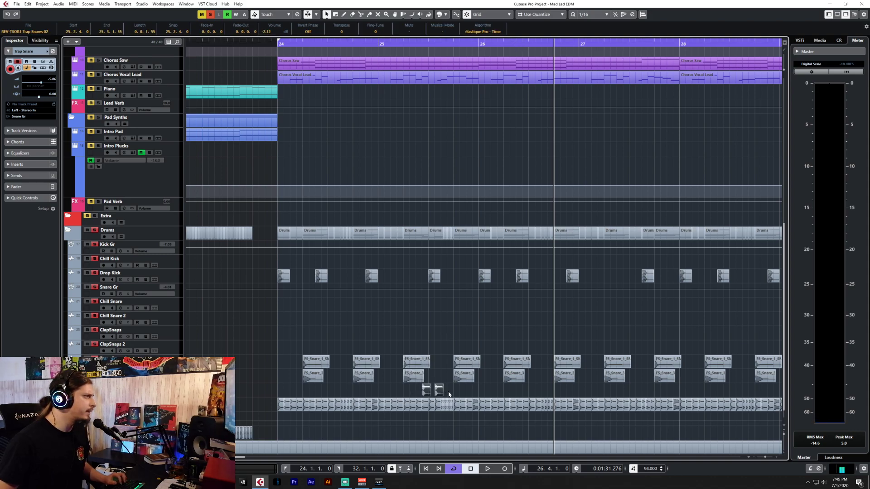
click(621, 42)
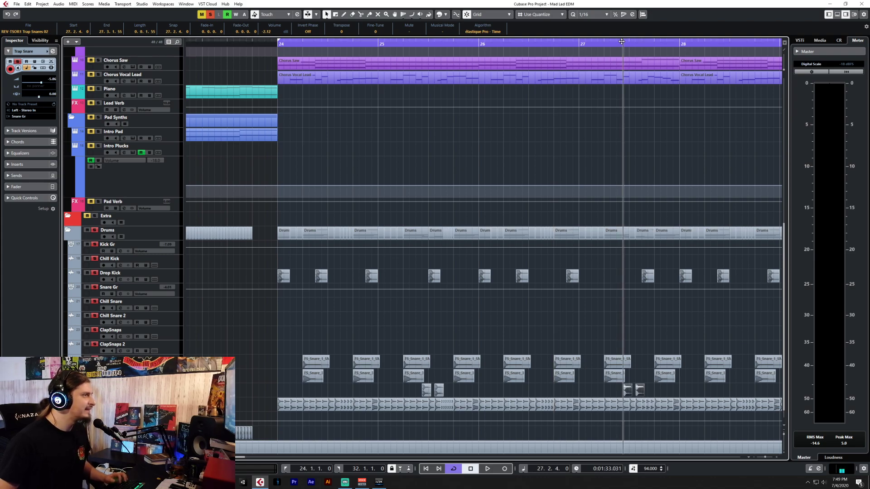
click(566, 41)
key(space)
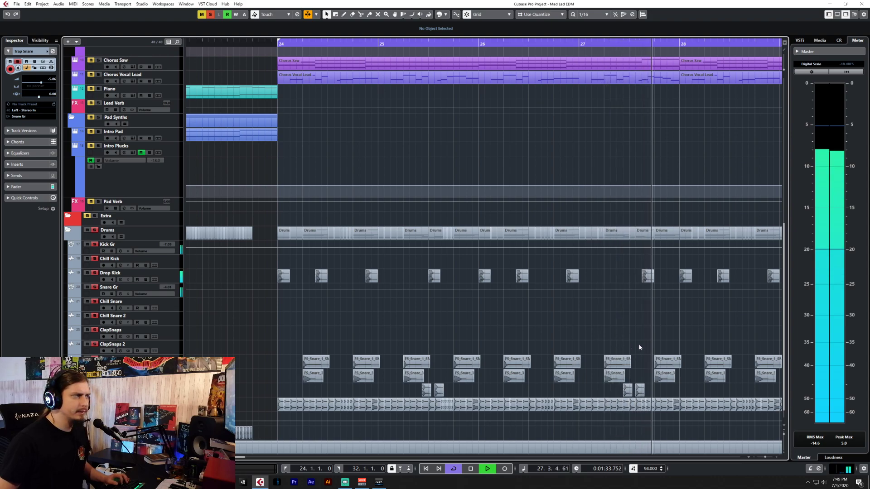
key(space)
Copy all four trap snare clips to the second half of the drop, starting at 29.4.4.
drag(382, 393, 702, 395)
scroll(702, 394, right, 5)
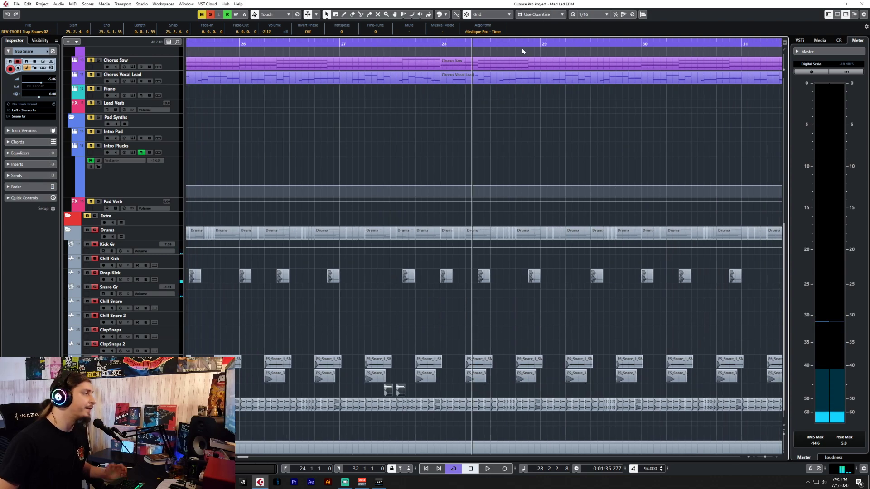
scroll(533, 246, left, 4)
scroll(533, 246, down, 1)
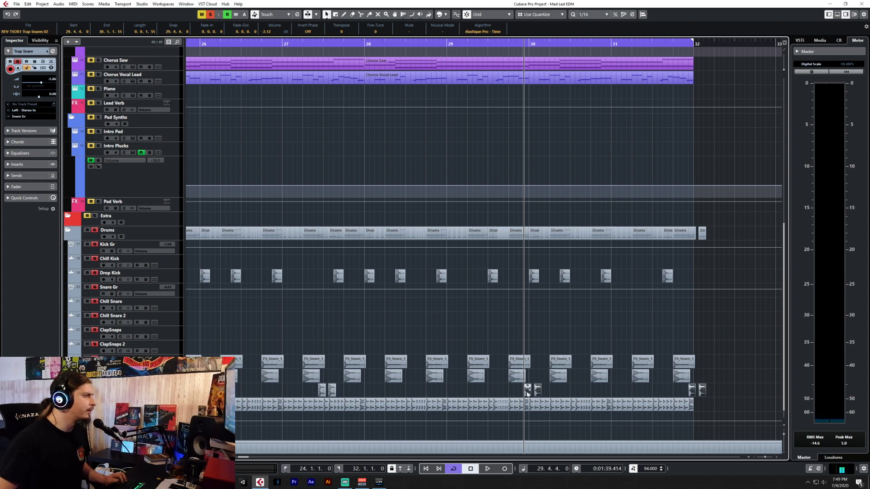
Try the copied trap snare clips at 28.4.4 during playback and undo the move.
drag(454, 401, 448, 388)
click(391, 46)
scroll(480, 395, left, 6)
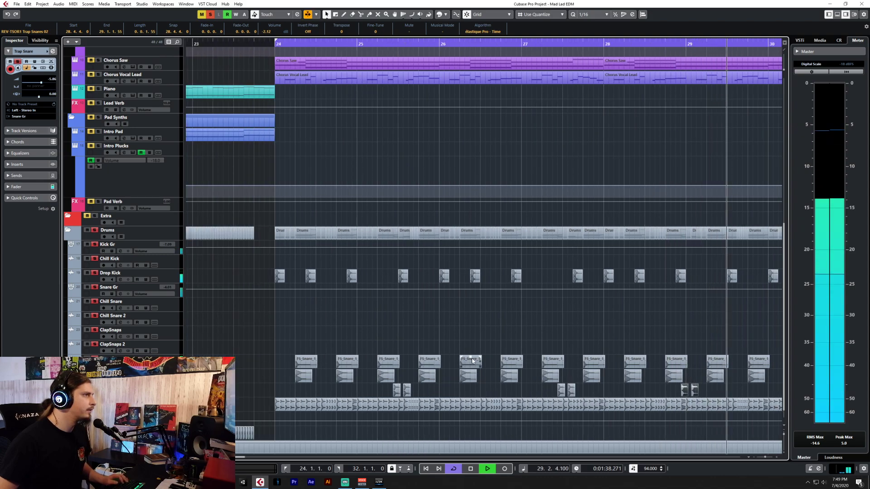
key(ctrl+z)
key(space)
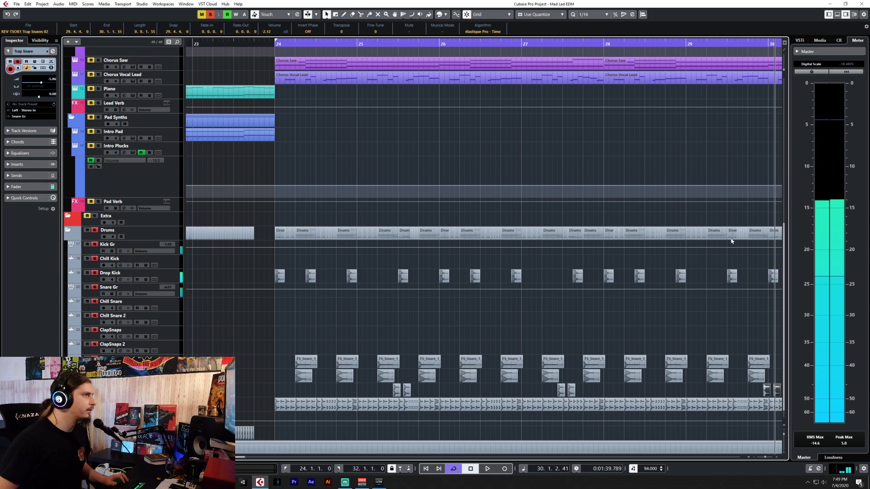
Play the drop from 23.4.4 while trying the copied trap snare clips at 28.4.4 and again at 29.4.4.
scroll(728, 320, right, 4)
scroll(728, 320, left, 3)
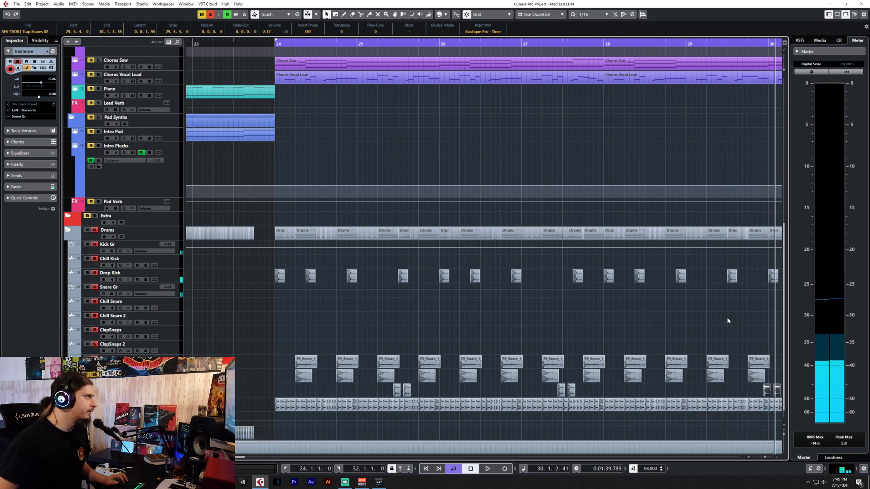
scroll(728, 321, right, 1)
scroll(727, 320, down, 1)
scroll(627, 352, right, 6)
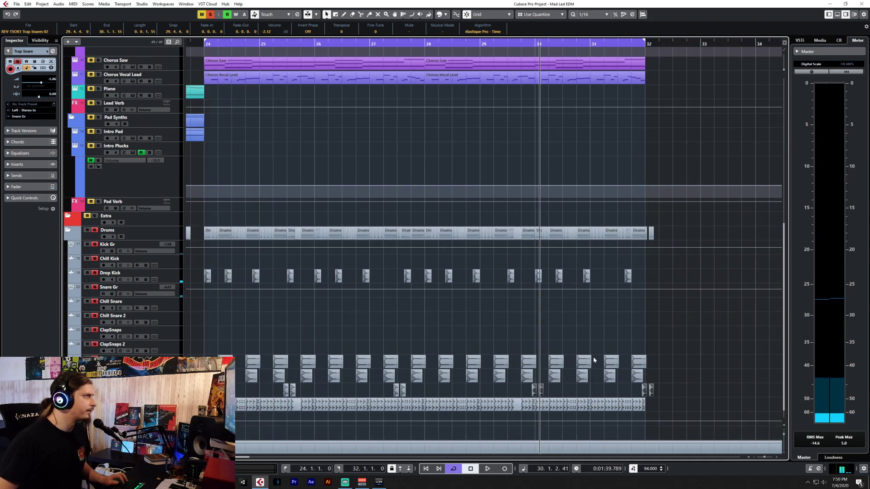
scroll(594, 360, left, 2)
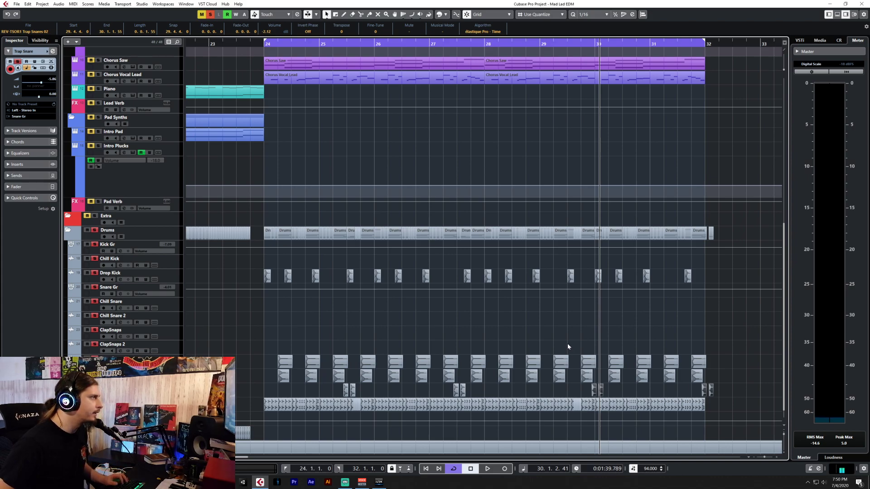
click(261, 44)
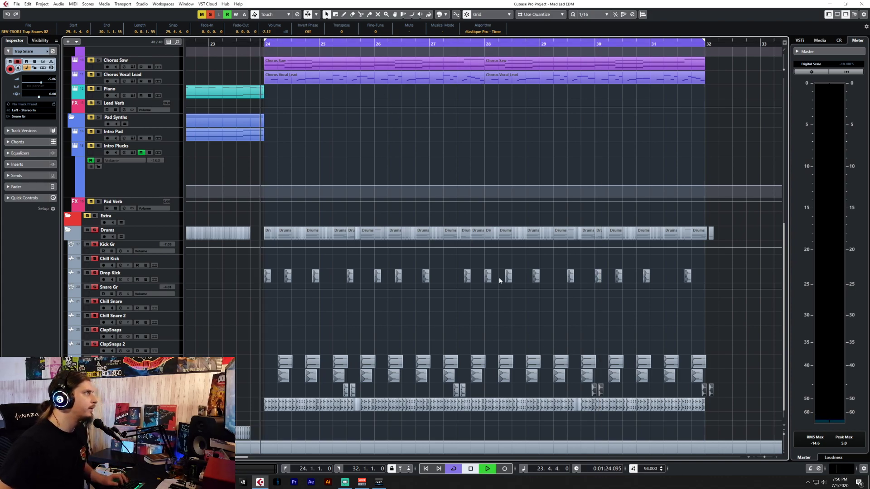
key(space)
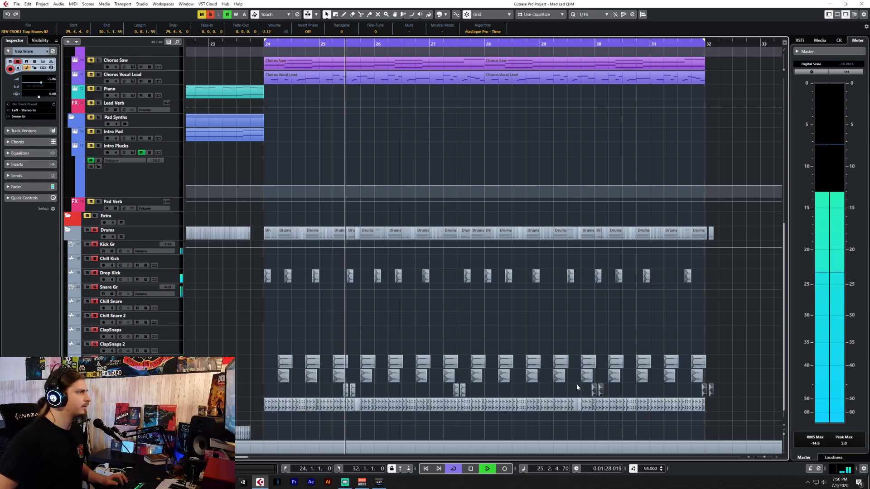
drag(594, 390, 539, 391)
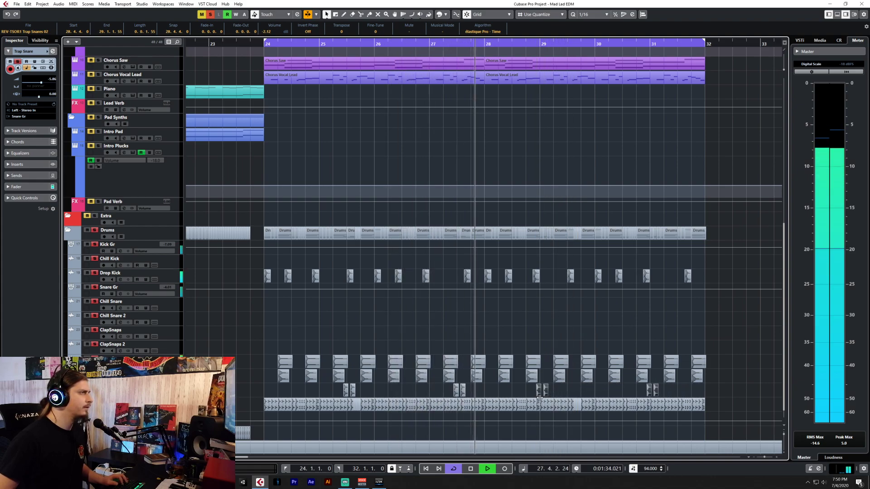
drag(540, 394, 596, 391)
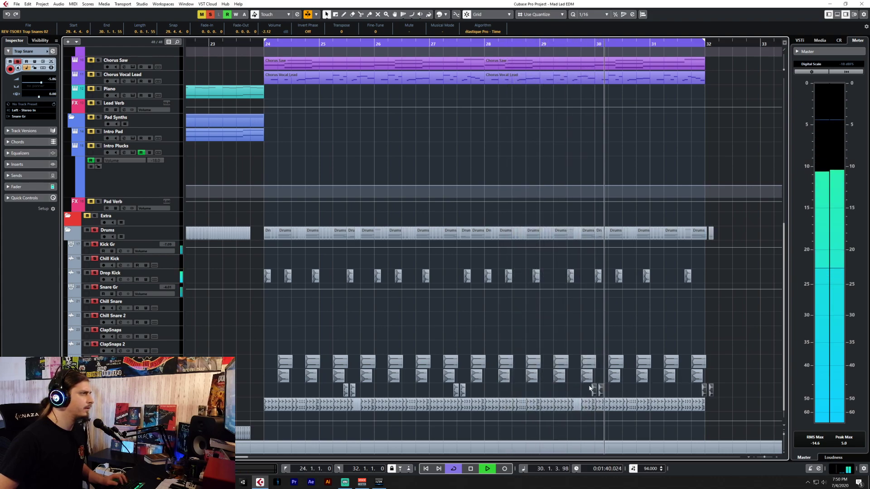
Move the copied trap snare clips to start at 29.2.4 and play the second half of the drop.
drag(594, 394, 567, 392)
click(503, 44)
key(space)
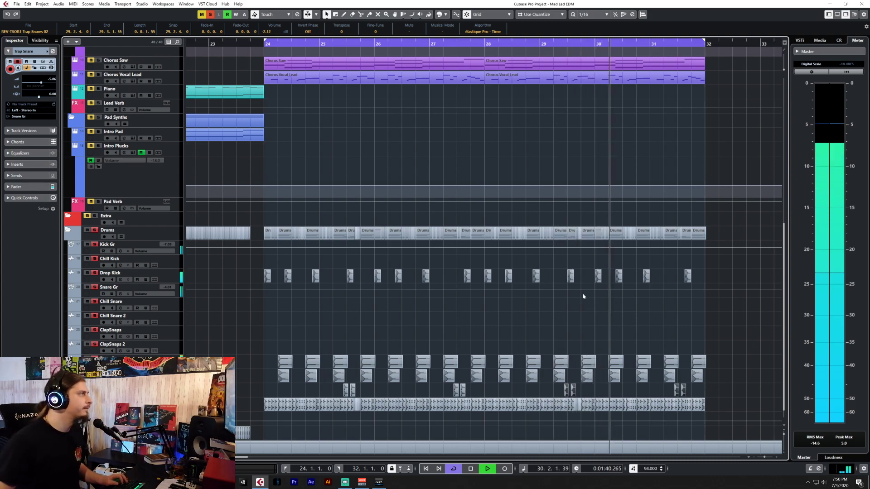
scroll(311, 349, up, 5)
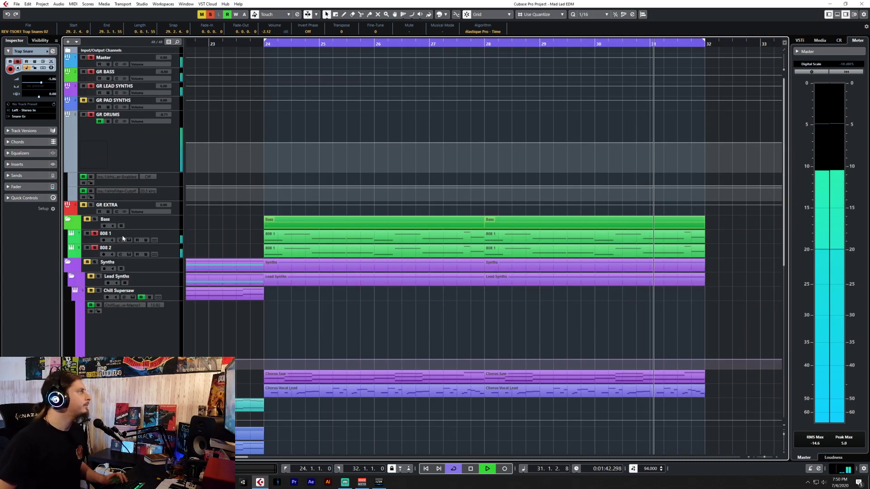
key(space)
Insert kHs Transient Shaper on the GR BASS channel and place it above Frequency in the insert order.
key(F3)
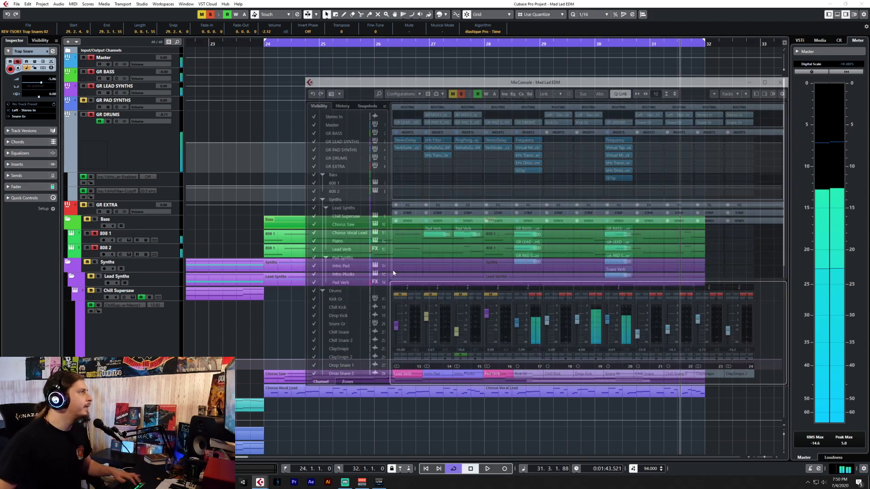
drag(565, 389, 486, 386)
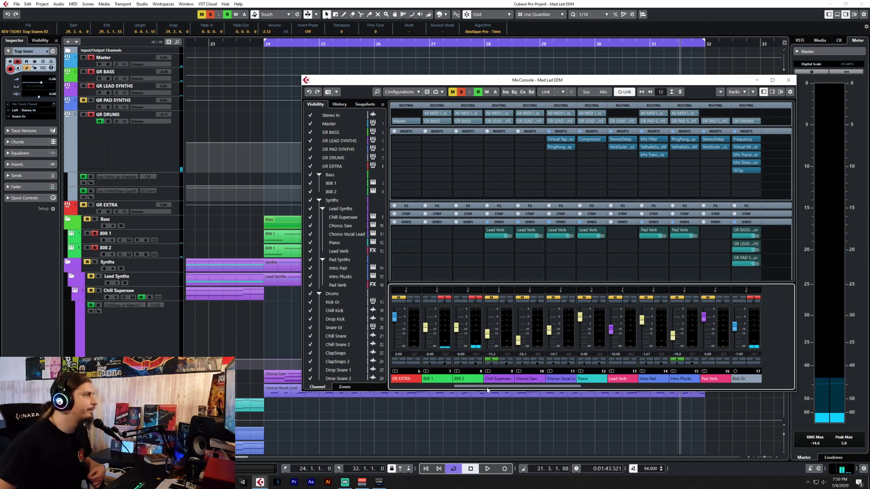
drag(465, 388, 393, 387)
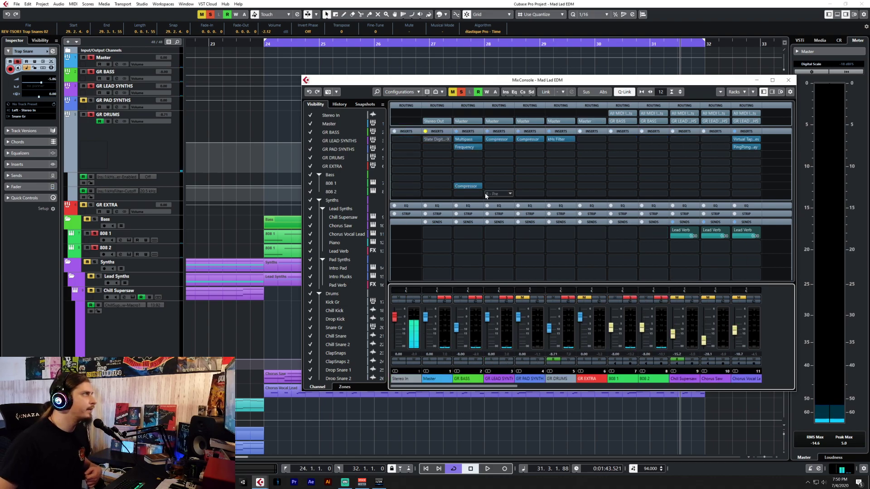
click(474, 156)
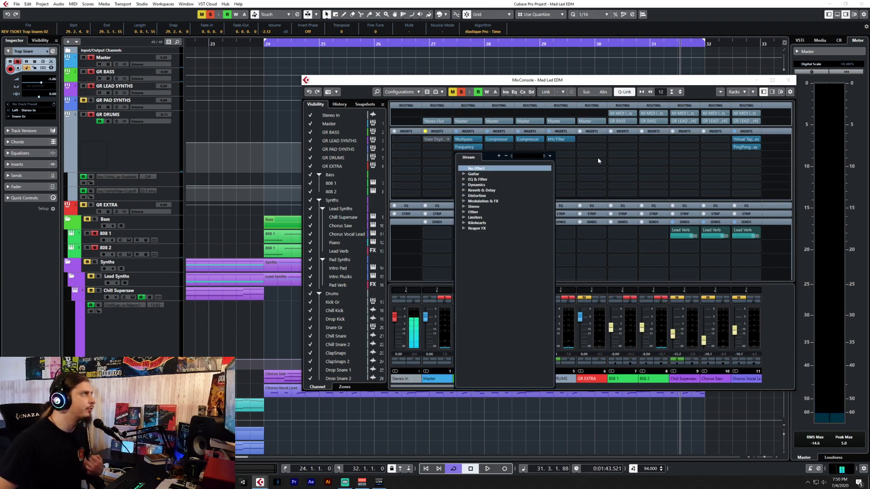
text(tr)
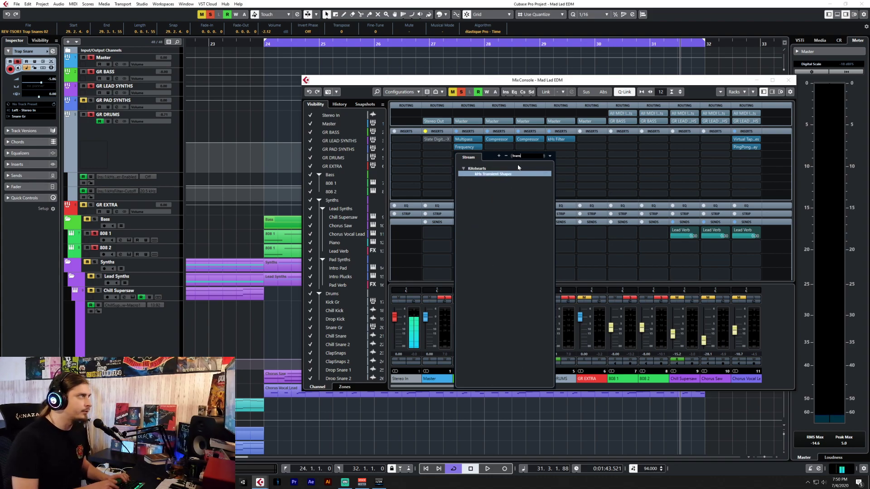
text(ans)
key(Return)
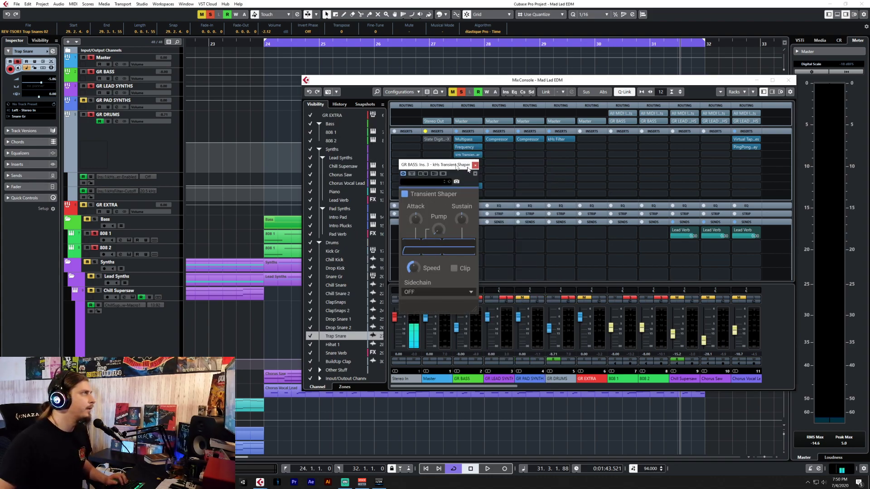
drag(456, 166, 667, 187)
drag(471, 148, 473, 163)
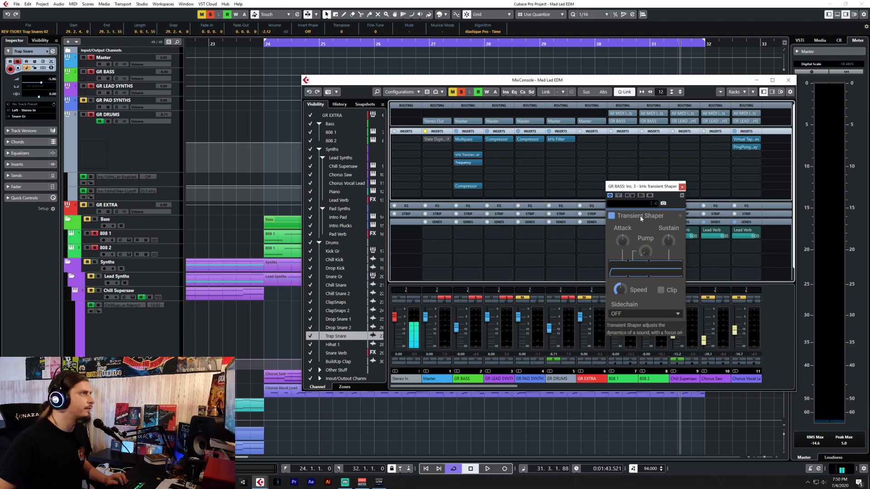
Adjust the GR BASS Transient Shaper's attack and sustain while playing the drop, and close the plug-in.
click(623, 241)
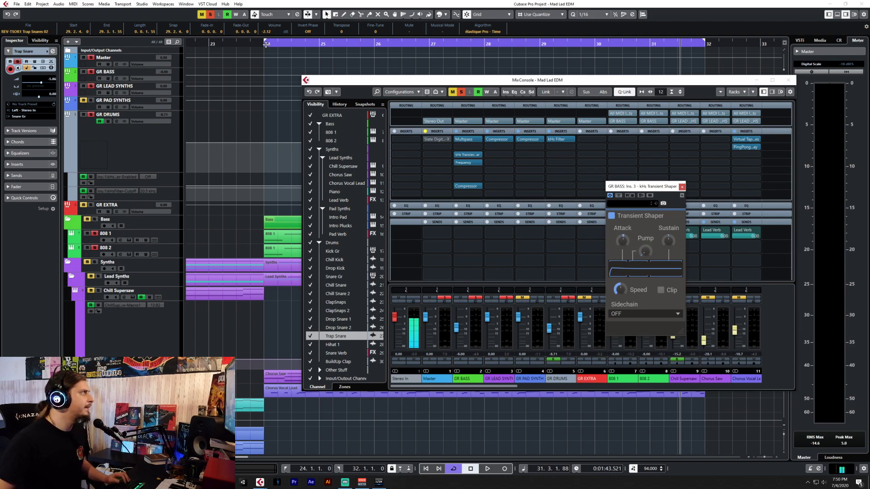
key(F3)
key(space)
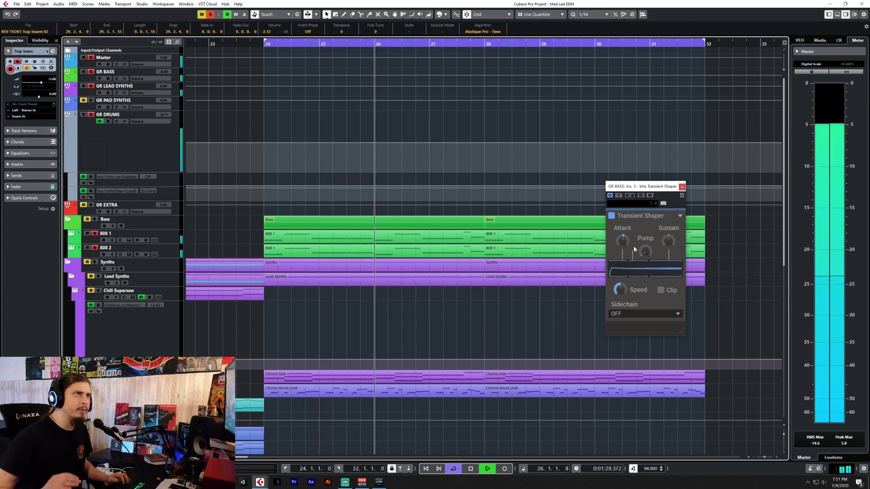
mouse_move(668, 245)
mouse_down()
mouse_move(669, 232)
mouse_move(669, 241)
mouse_up()
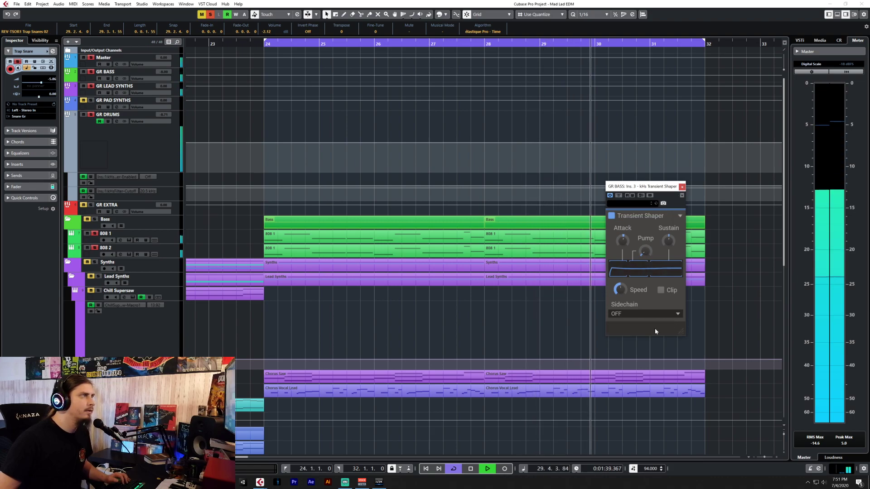
click(682, 188)
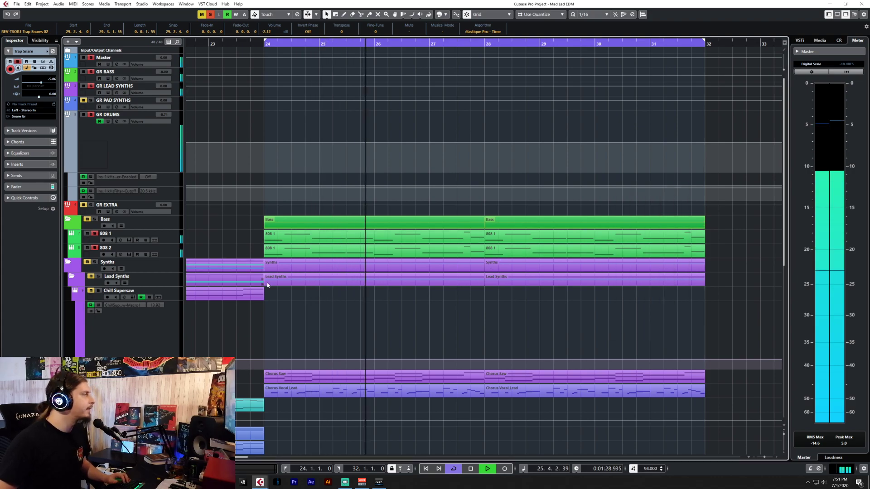
Reopen the mixer and check the GR BASS and GR DRUMS levels during playback.
scroll(316, 305, down, 8)
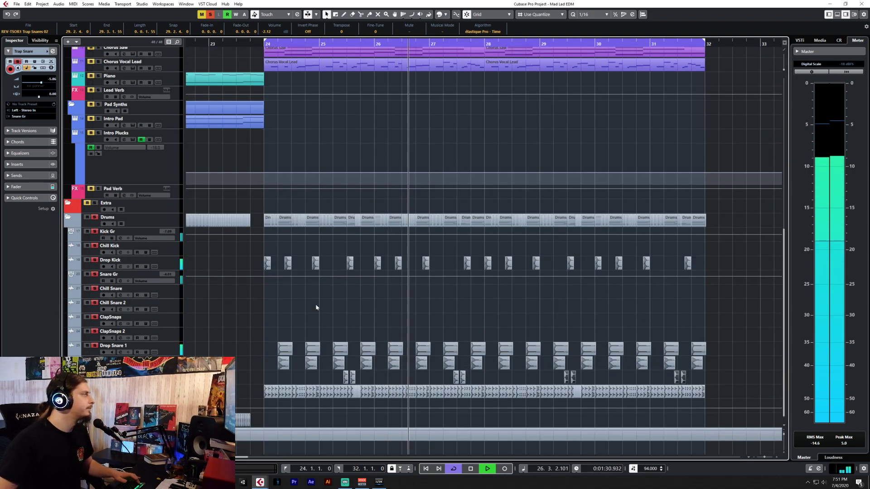
key(F3)
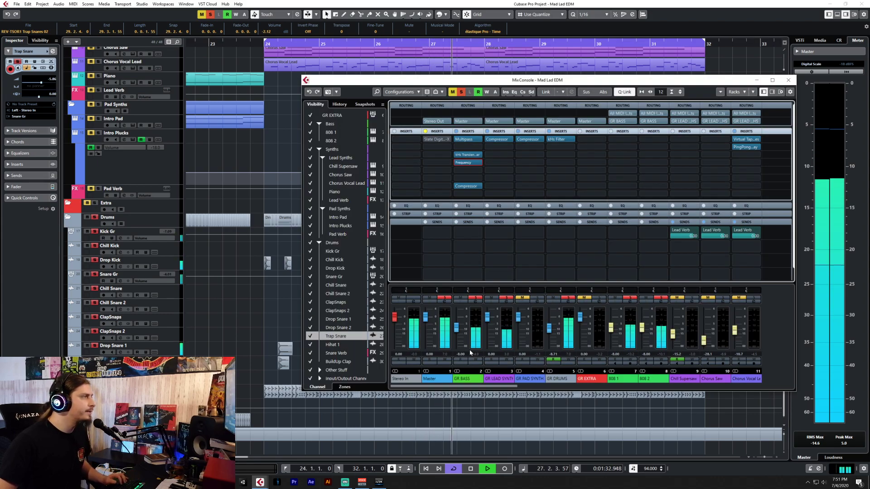
click(482, 372)
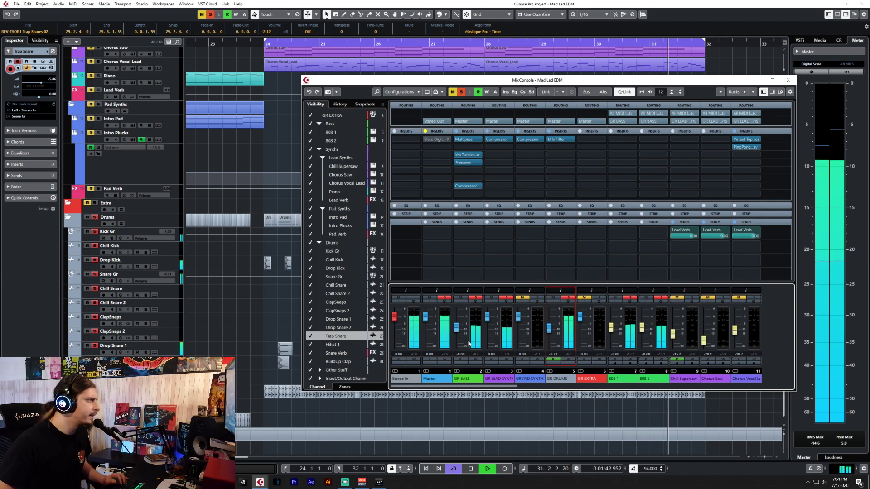
Give the Hihat 1 channel EQ's lowest band a high-pass filter with a cutoff of about 1742 Hz.
click(456, 330)
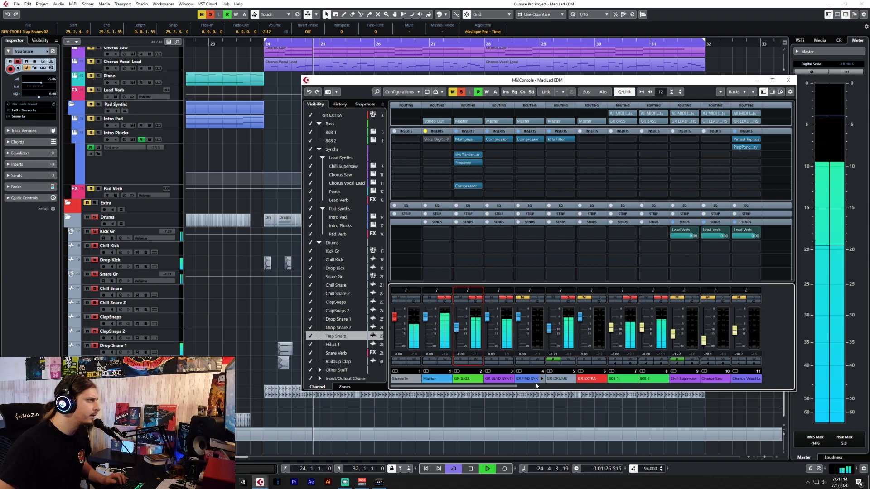
drag(505, 386, 765, 402)
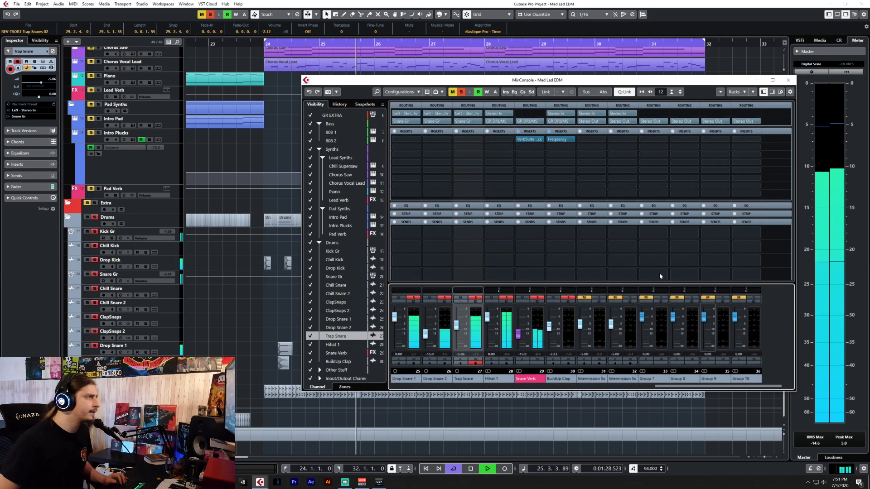
click(502, 140)
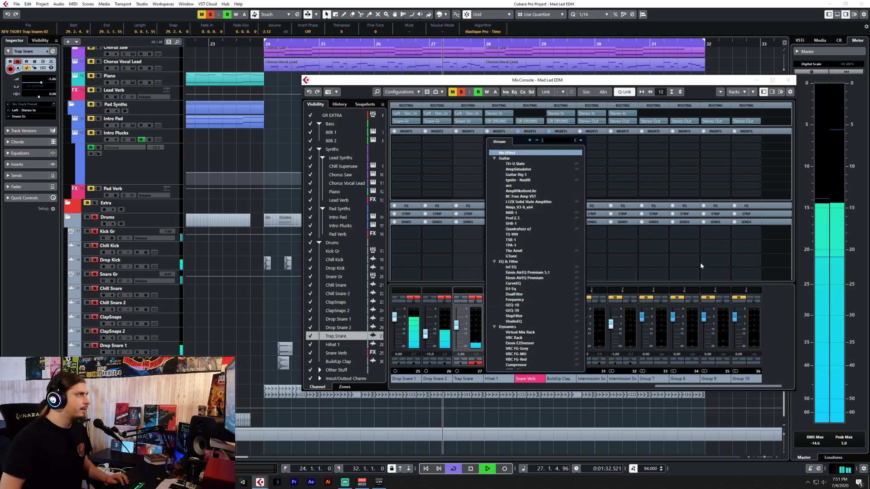
key(Escape)
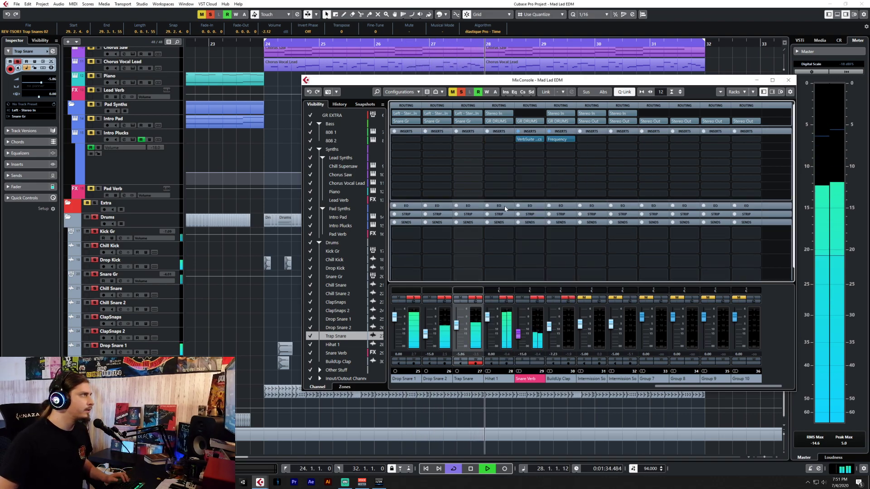
click(505, 206)
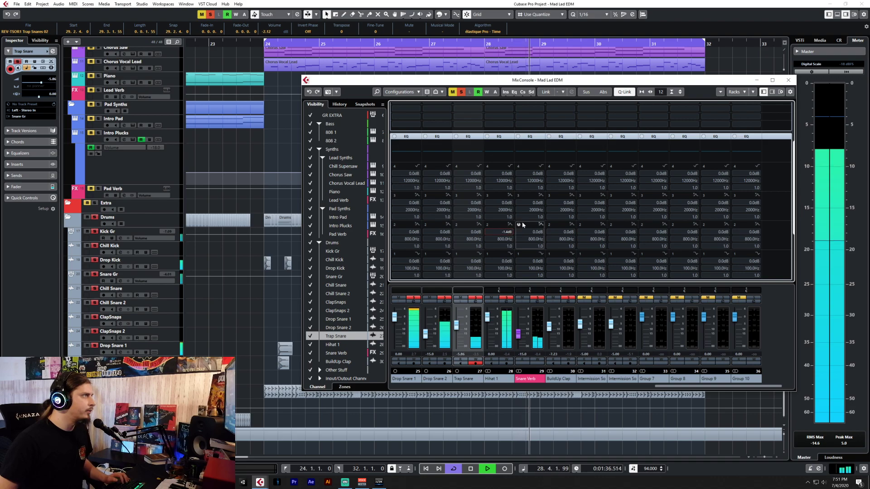
scroll(788, 196, down, 3)
scroll(787, 196, up, 2)
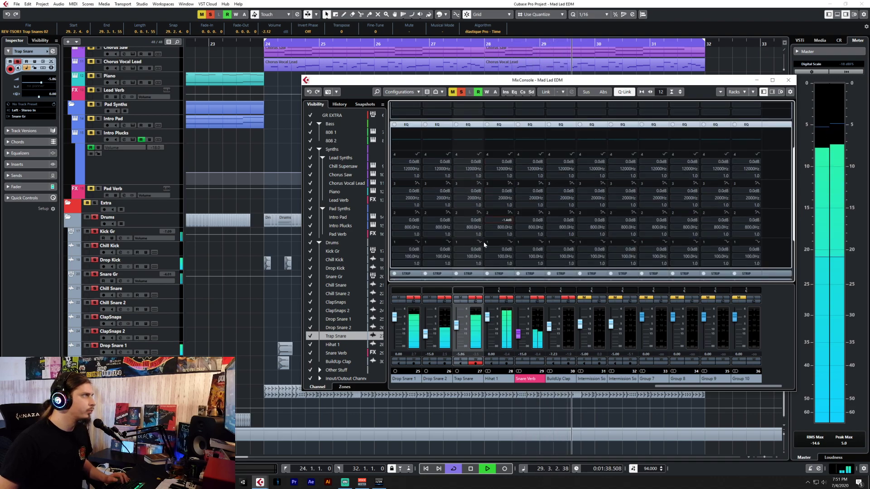
click(510, 242)
click(508, 262)
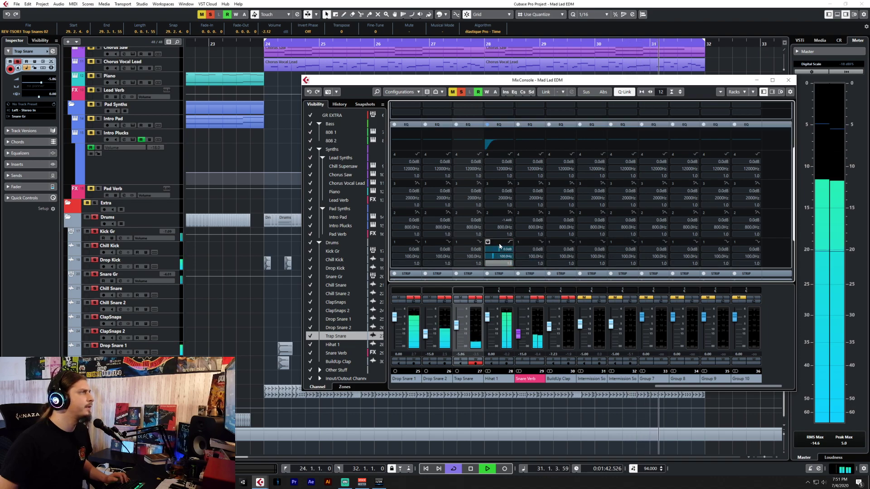
click(497, 258)
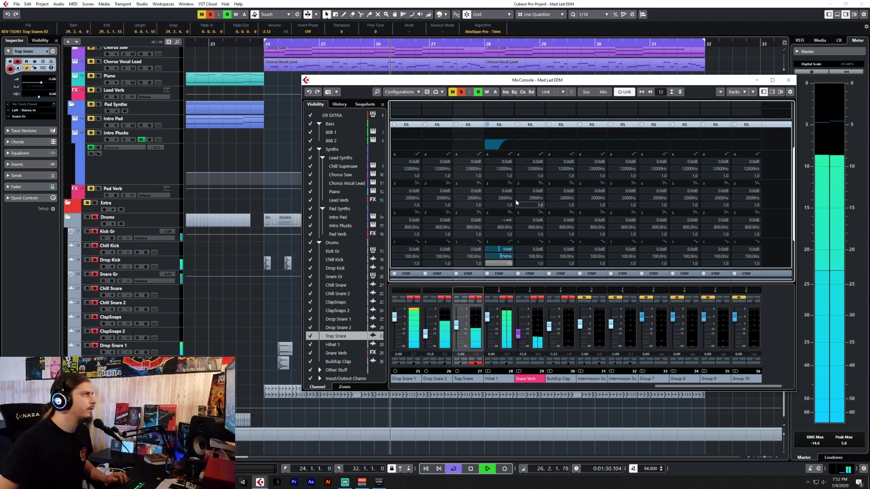
Set the highest band of the Hihat 1 channel EQ to Low Pass II with a cutoff near 18 kHz and close the mixer.
click(510, 157)
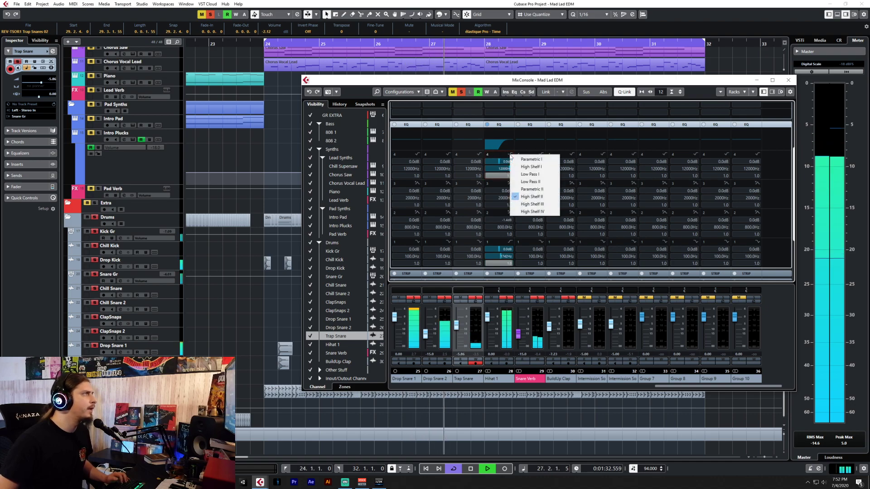
click(538, 183)
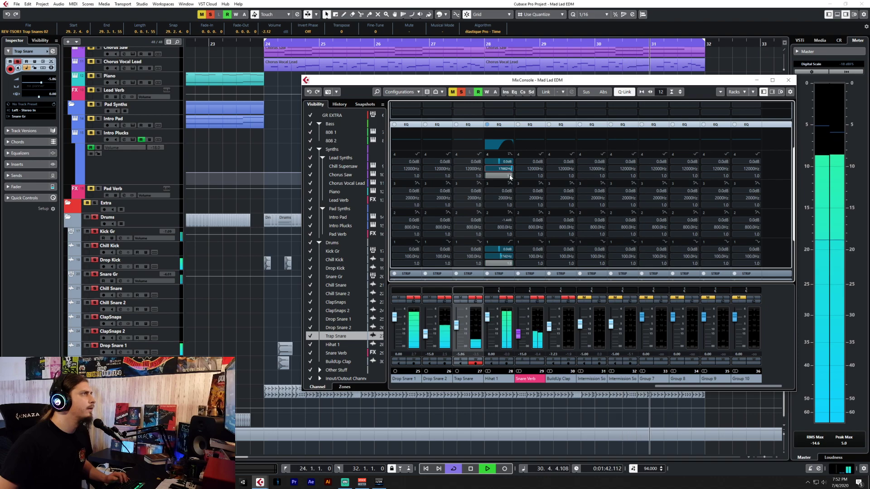
click(789, 80)
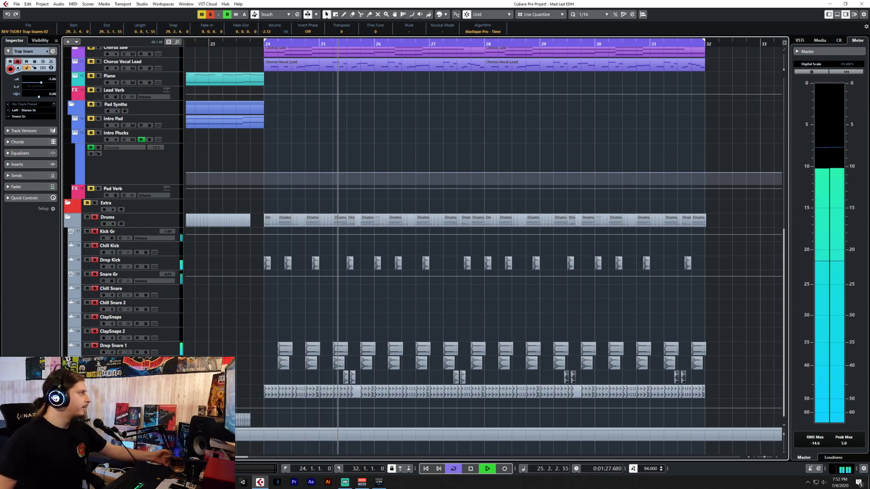
Lower the Hihat 1 track volume to -6.55 dB and reset the master meter's maximum values.
click(120, 389)
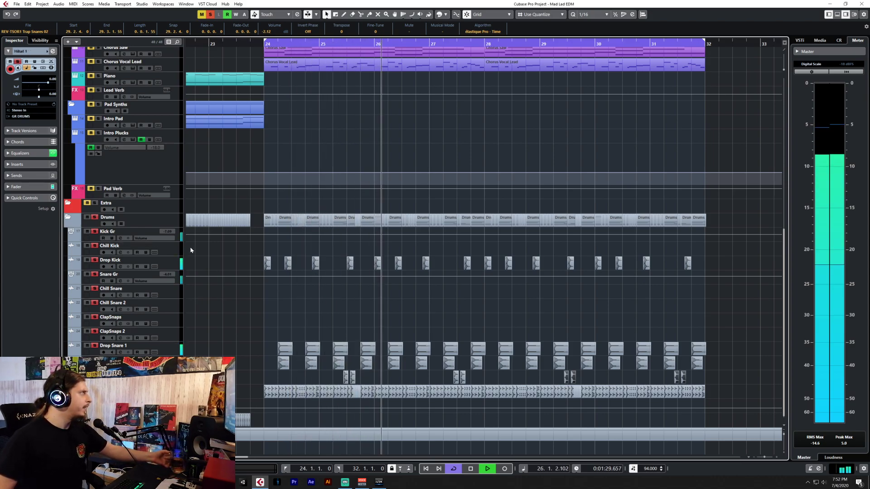
drag(44, 83, 40, 86)
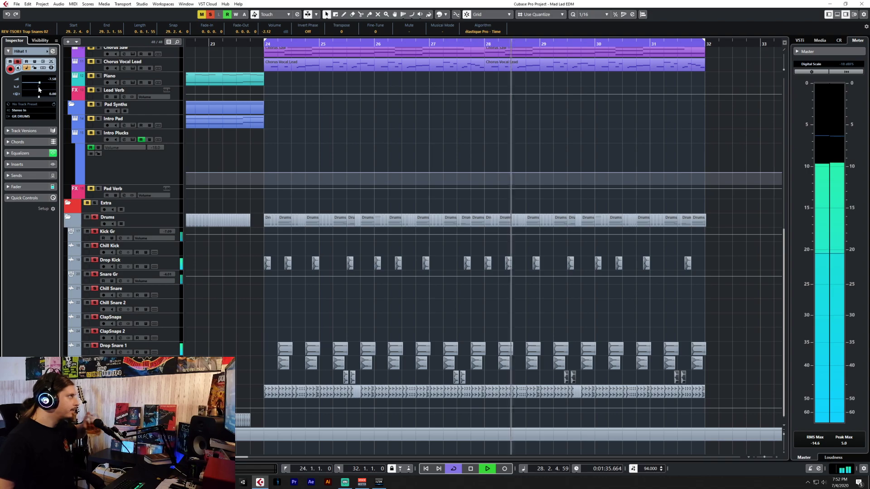
drag(39, 83, 41, 83)
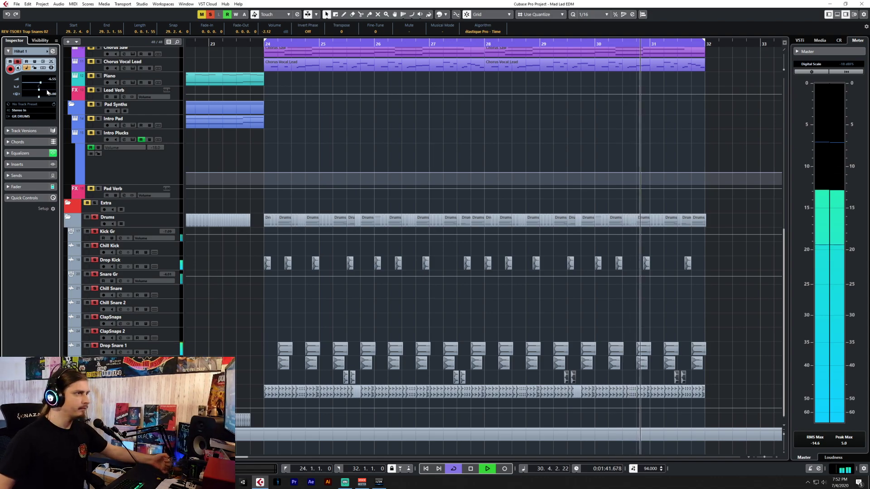
click(815, 444)
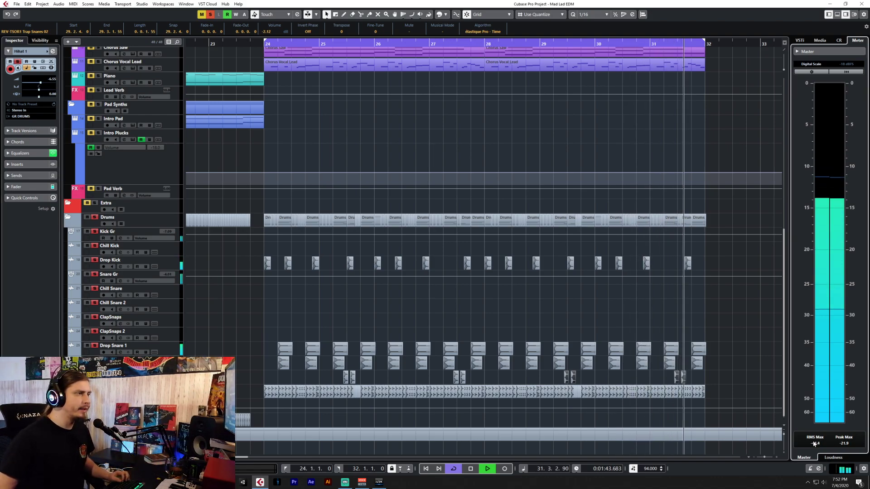
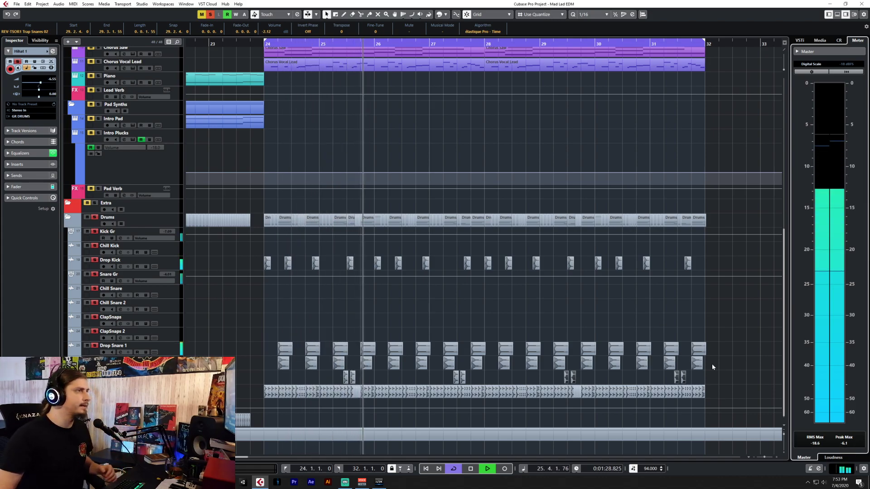
scroll(501, 323, up, 10)
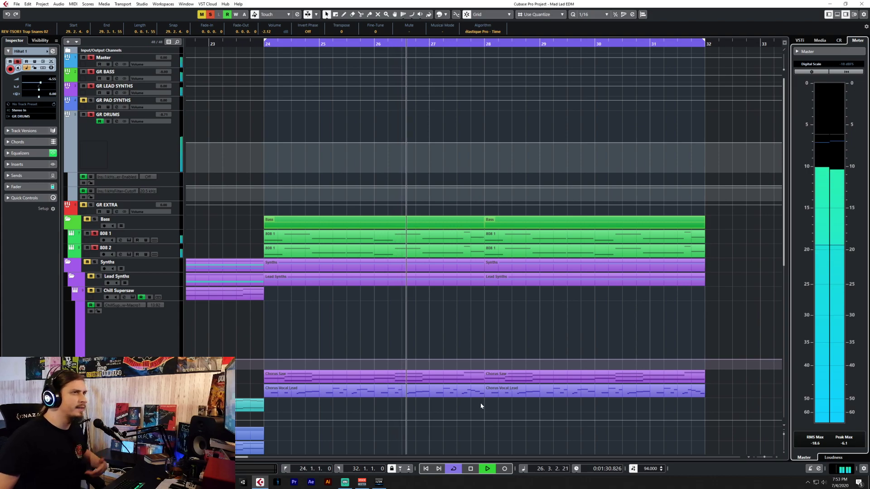
scroll(480, 402, down, 10)
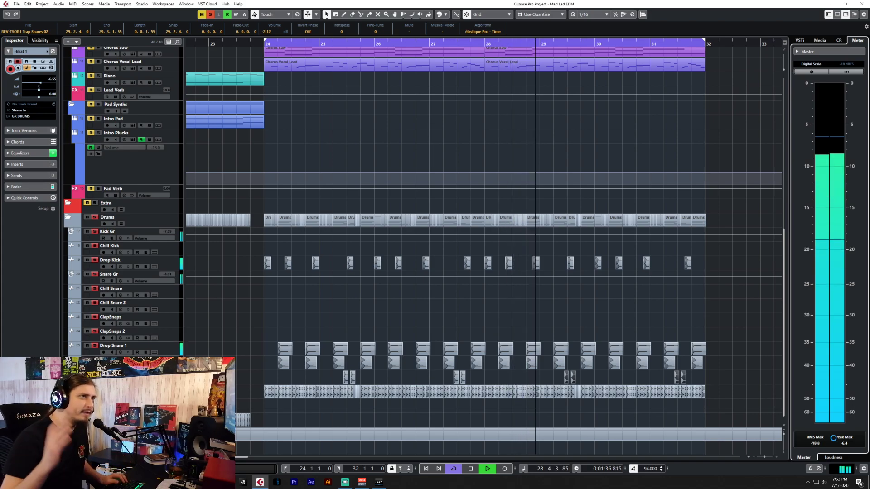
scroll(398, 303, up, 13)
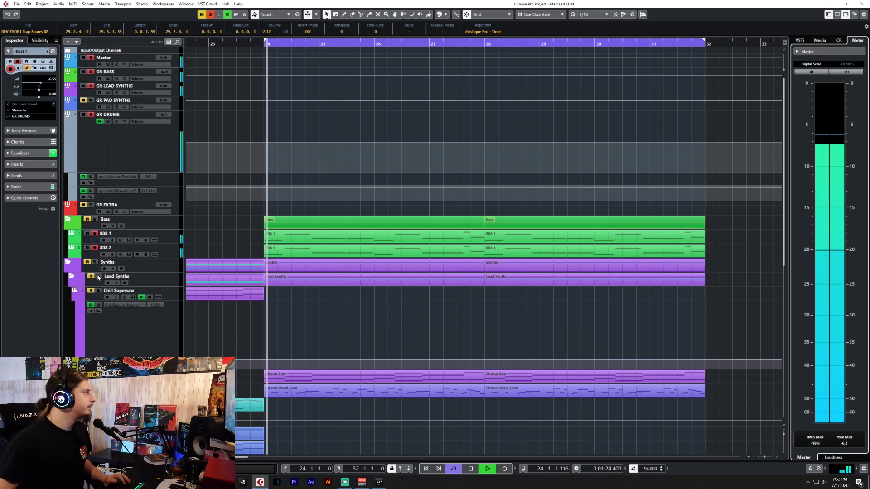
scroll(278, 325, down, 5)
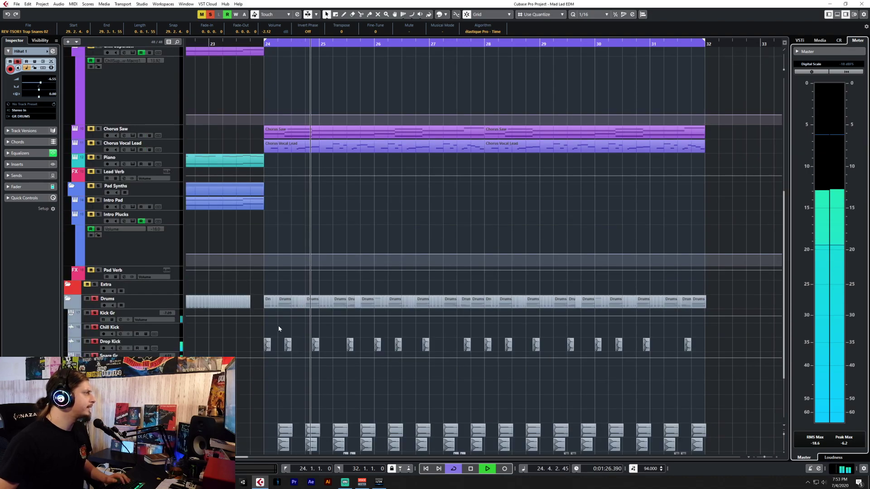
scroll(278, 327, up, 2)
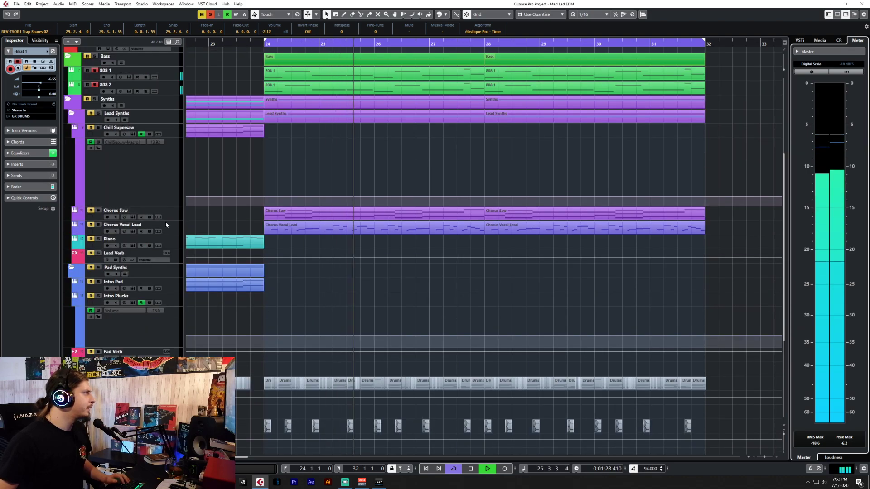
Stop playback, clear all solos in the project, and place the playhead at 23.4.2 just before the drop.
scroll(169, 217, up, 6)
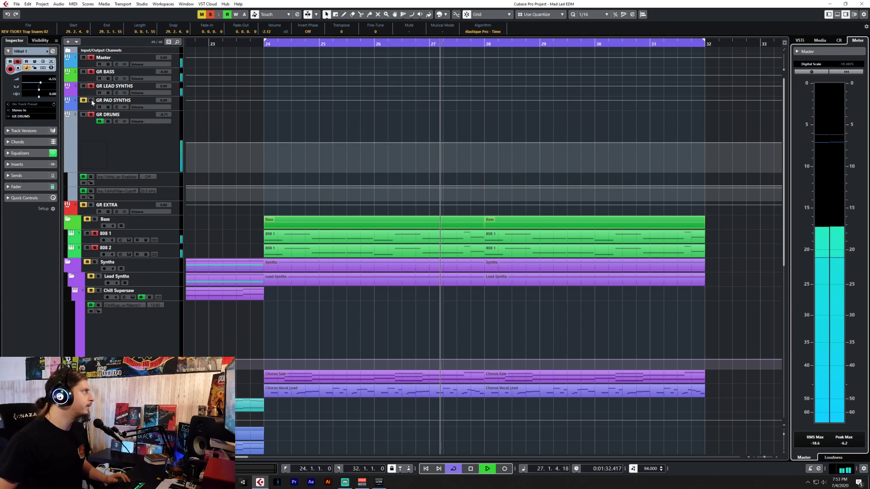
key(space)
click(91, 72)
click(92, 115)
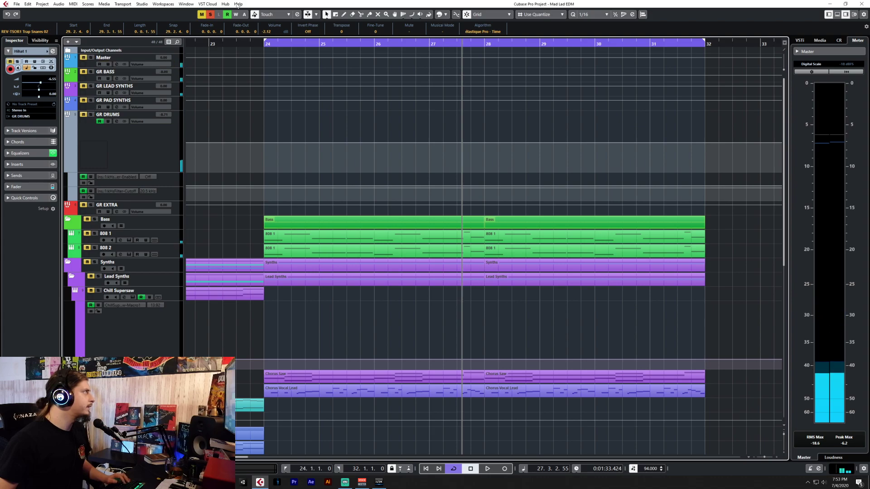
click(210, 15)
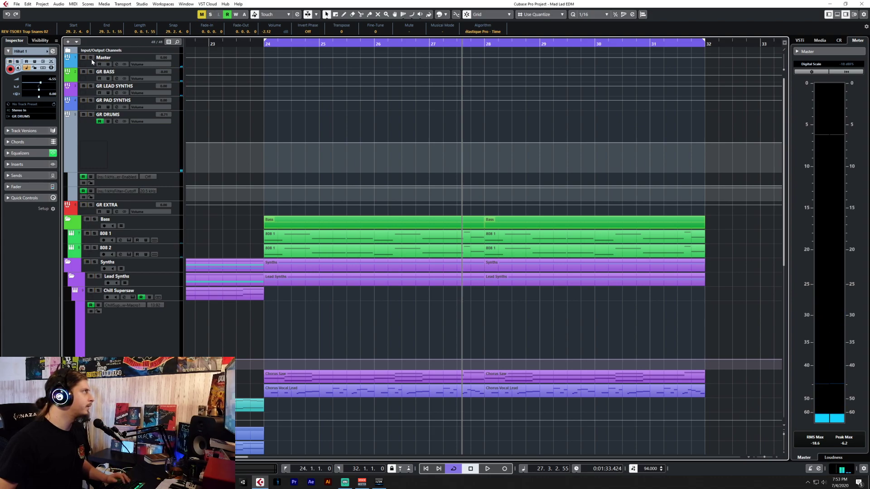
click(258, 51)
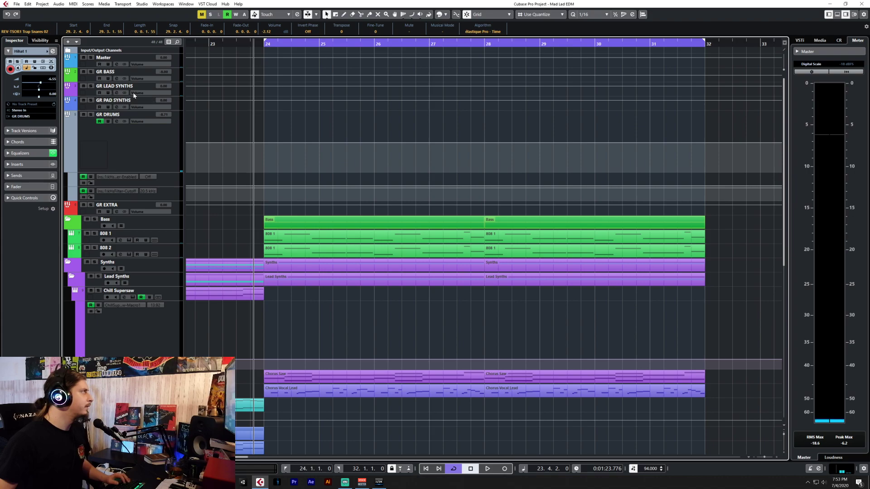
Lower the Chill Supersaw, Chorus Saw, Chorus Vocal Lead, Piano and Lead Verb faders together by about 1.3 dB in the mixer.
click(166, 89)
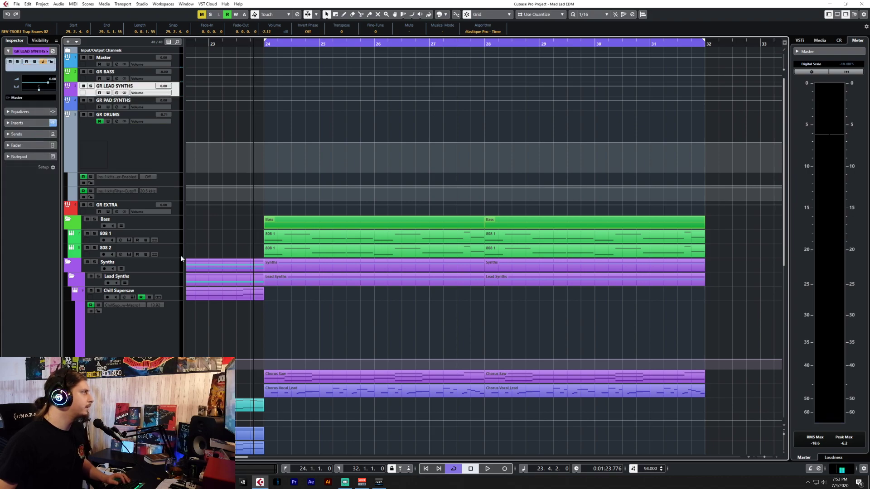
click(163, 335)
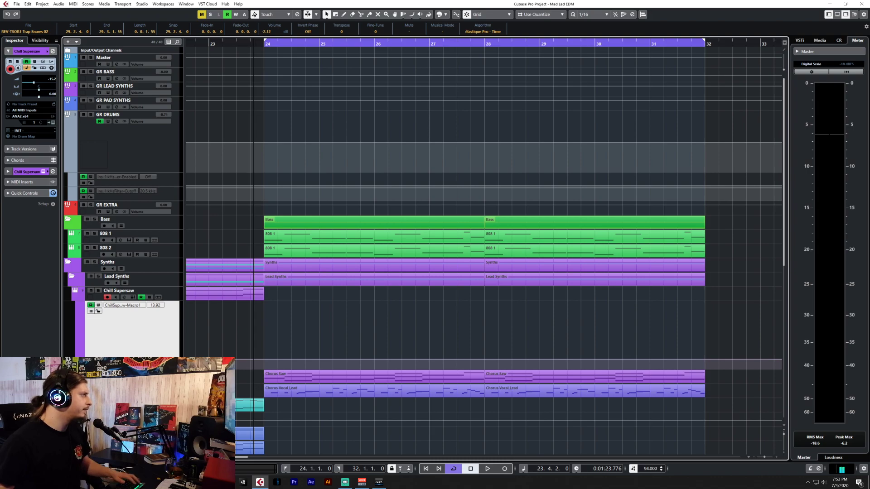
key(F3)
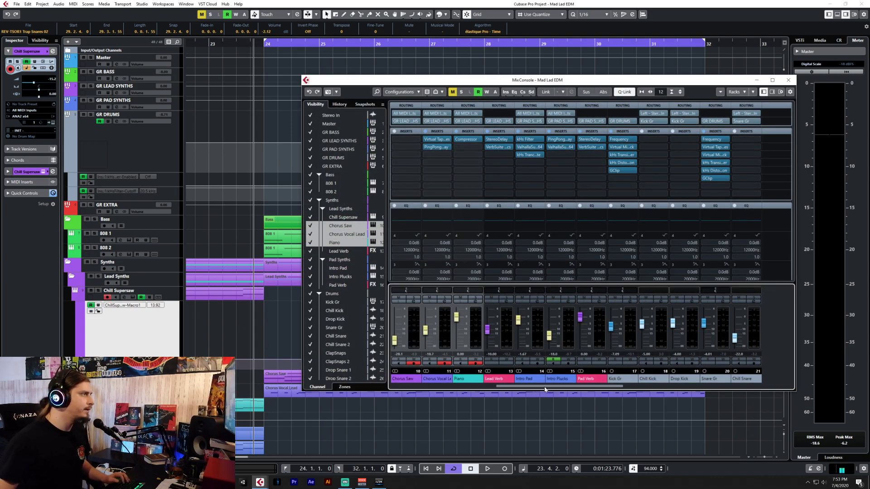
drag(547, 389, 522, 390)
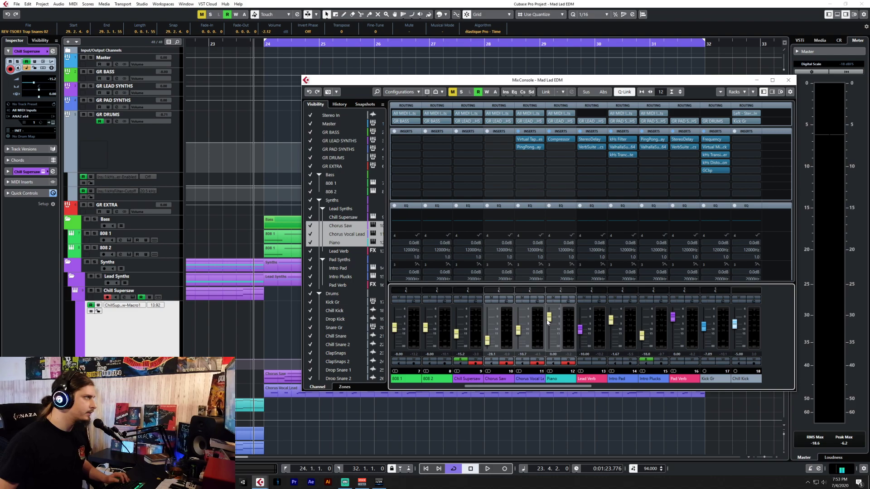
click(468, 380)
shift+click(557, 379)
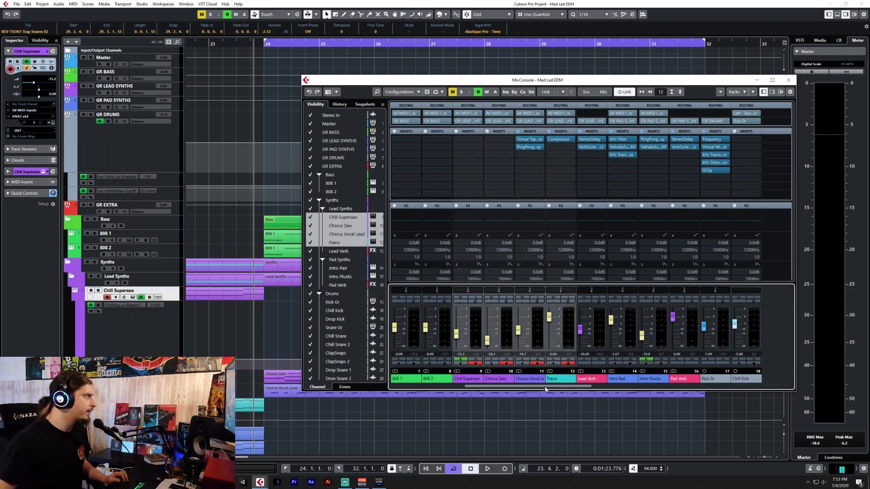
shift+click(589, 379)
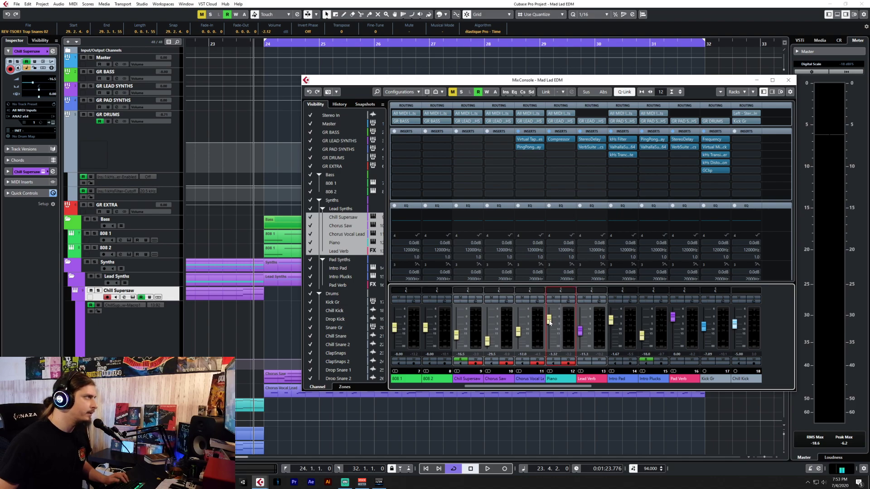
Play the full drop with the mixer closed to check the master levels from reset maximum values, and select the GR LEAD SYNTHS track.
key(space)
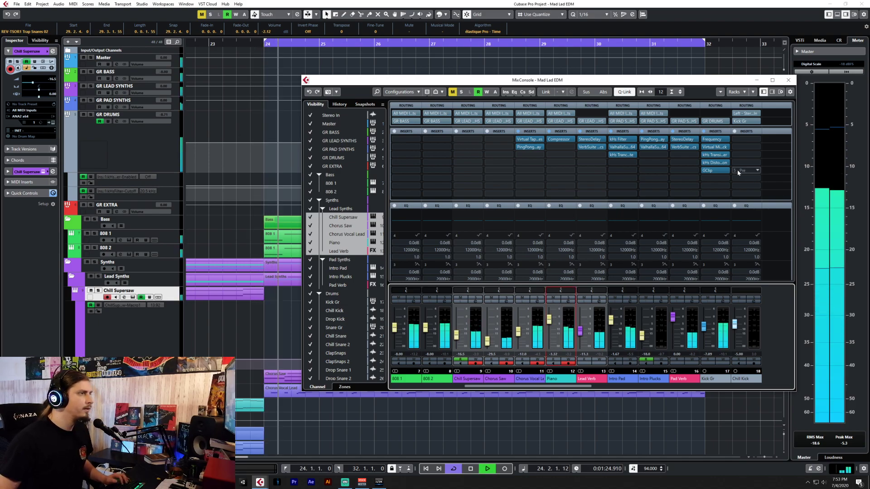
click(788, 80)
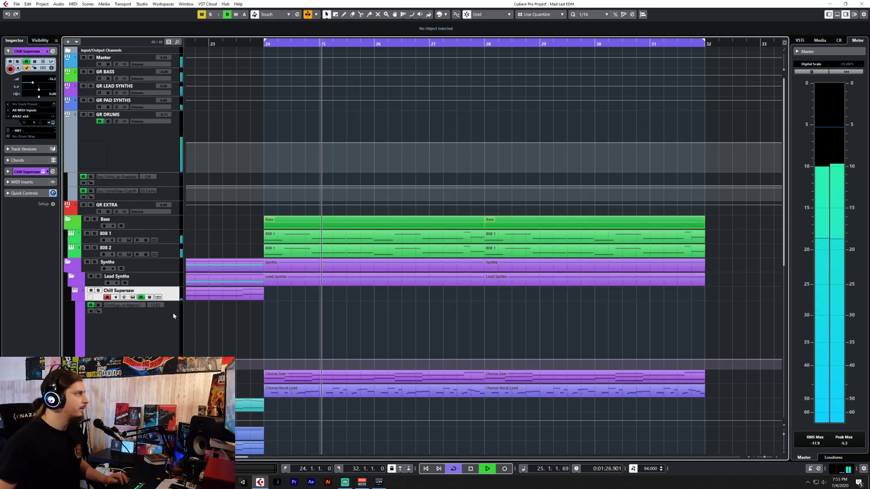
click(825, 447)
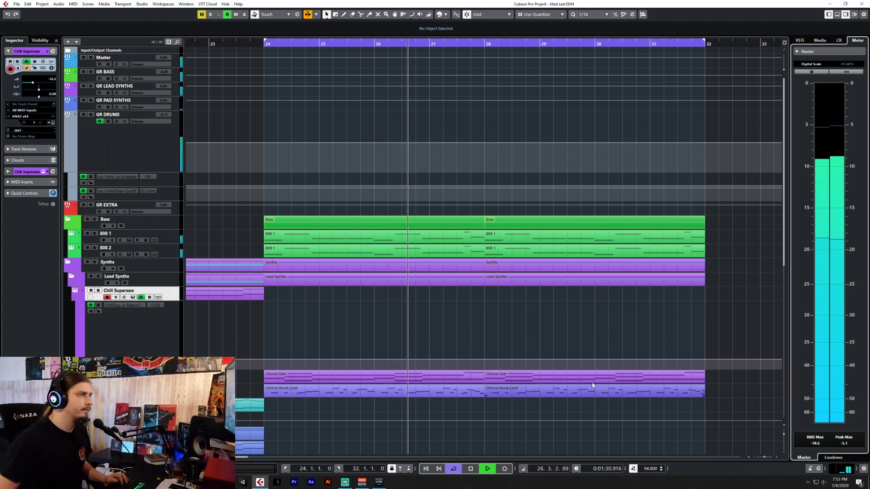
click(176, 94)
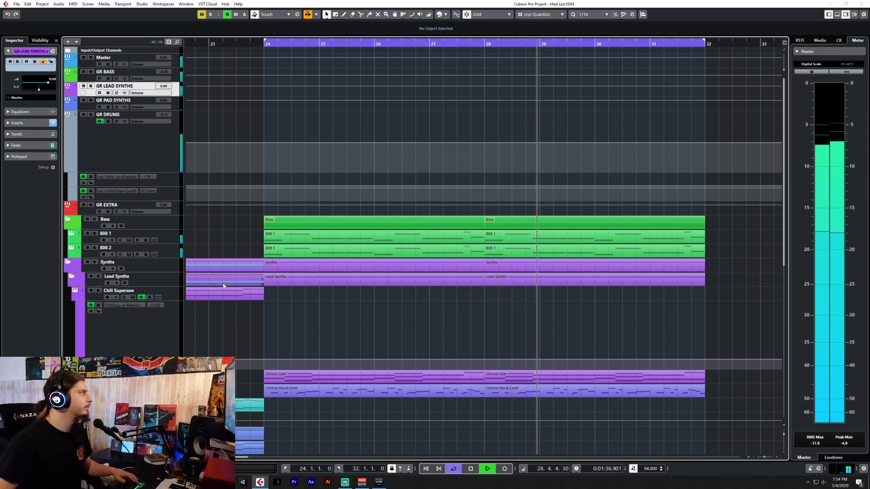
Enable band 1 of the GR LEAD SYNTHS channel EQ as a low cut at 100 Hz in the mixer.
key(F3)
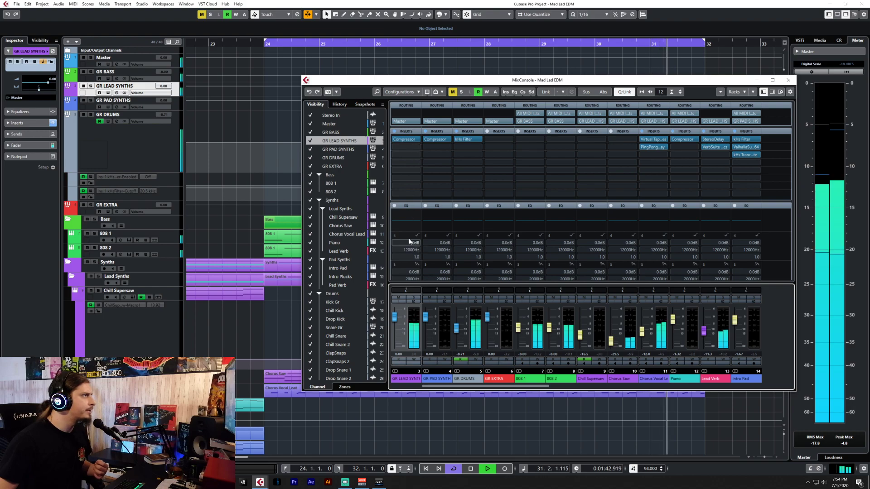
scroll(787, 249, down, 2)
scroll(575, 218, down, 2)
click(400, 218)
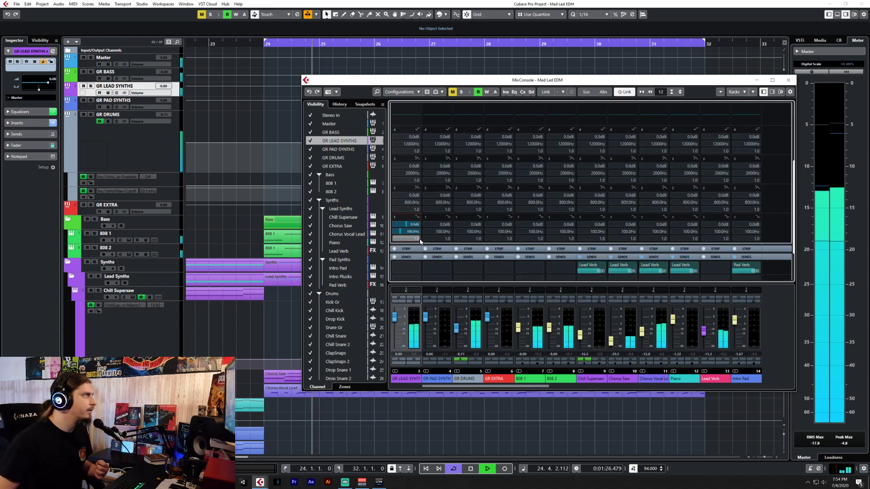
click(418, 220)
click(442, 248)
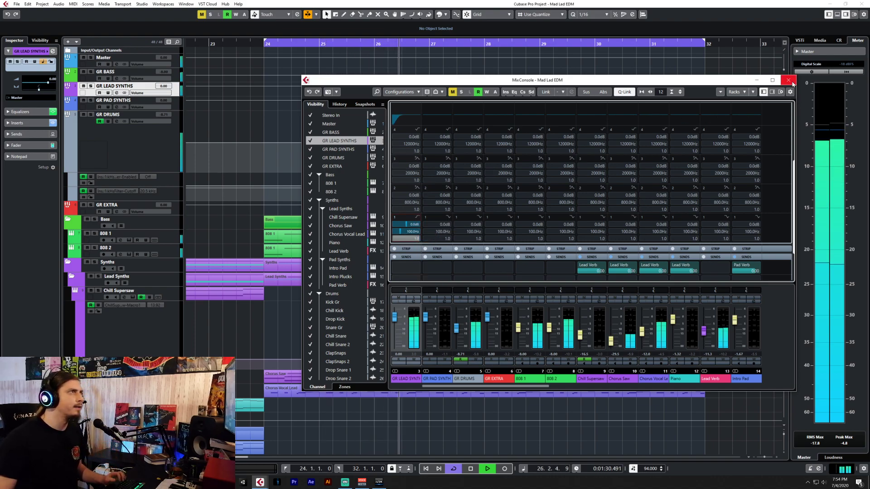
Close the mixer, reset the master meter's maximum values, check the drop's levels, and stop playback.
click(792, 82)
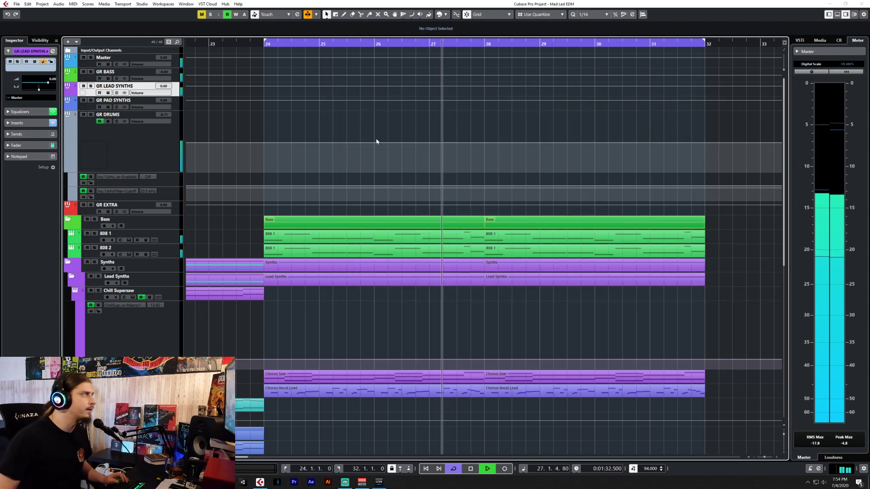
click(844, 445)
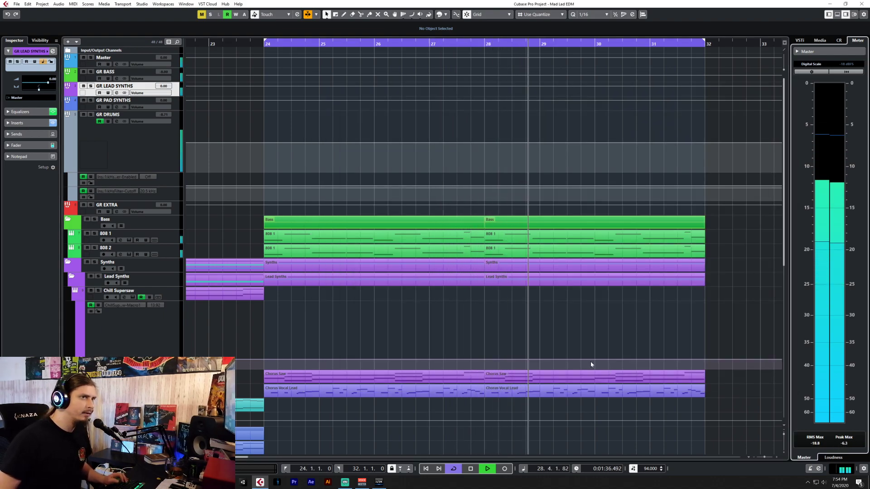
key(space)
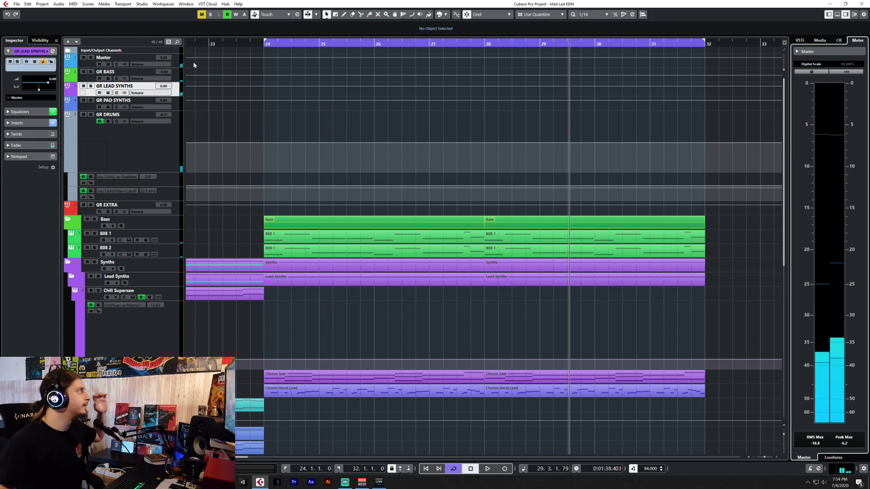
Replace the Slate Digital plug-in in the Master channel's first insert slot with the Frequency EQ.
click(180, 62)
key(F3)
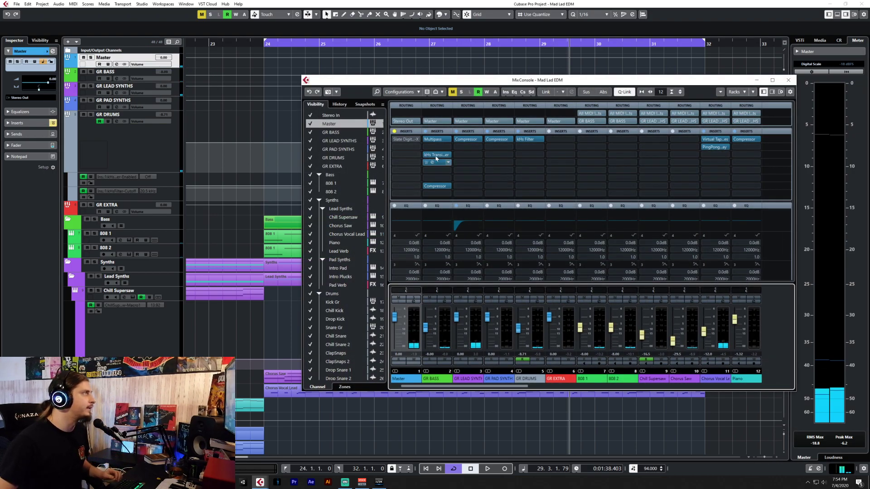
click(418, 139)
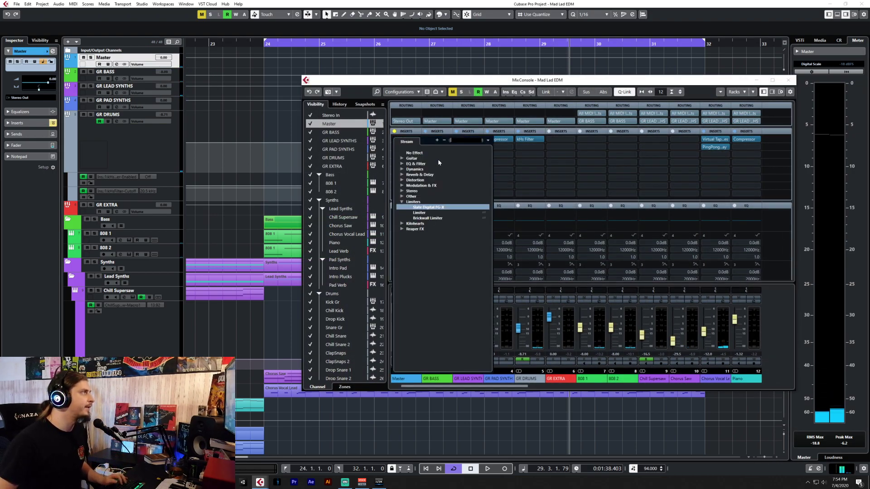
text(freq)
click(444, 159)
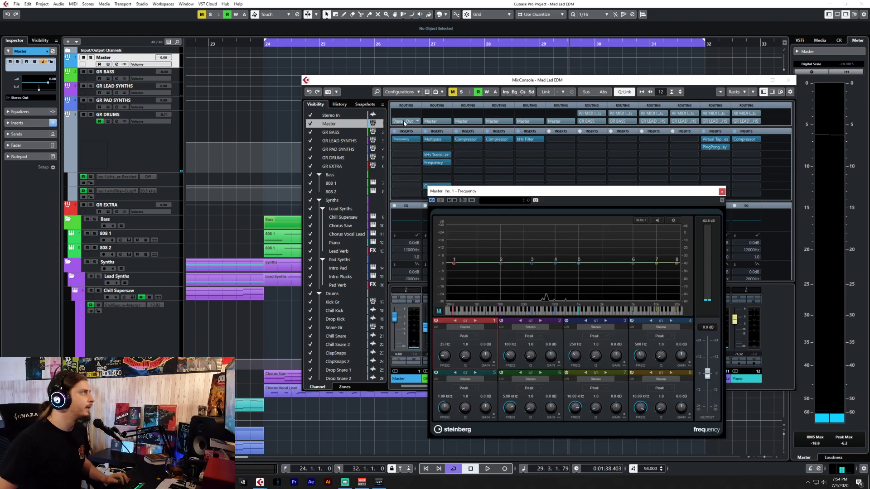
Load Slate Digital FG-X into the Master channel's insert slot 8 and close its window.
click(417, 195)
text(fg)
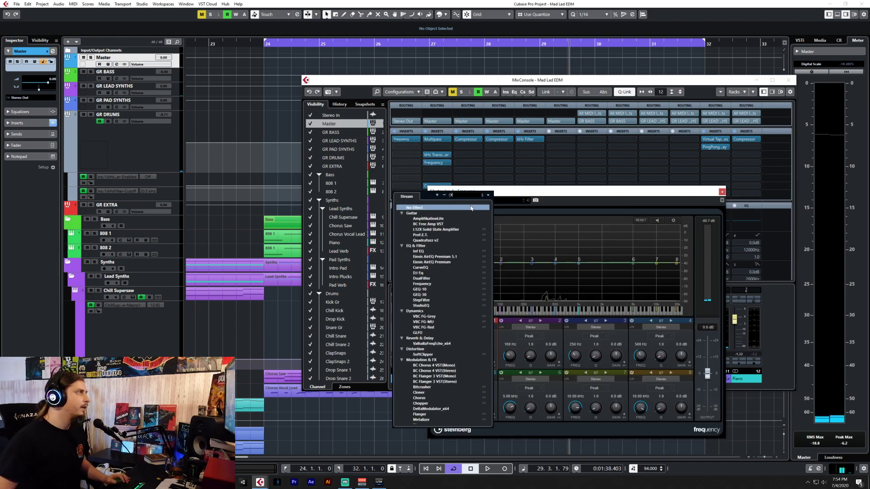
click(440, 236)
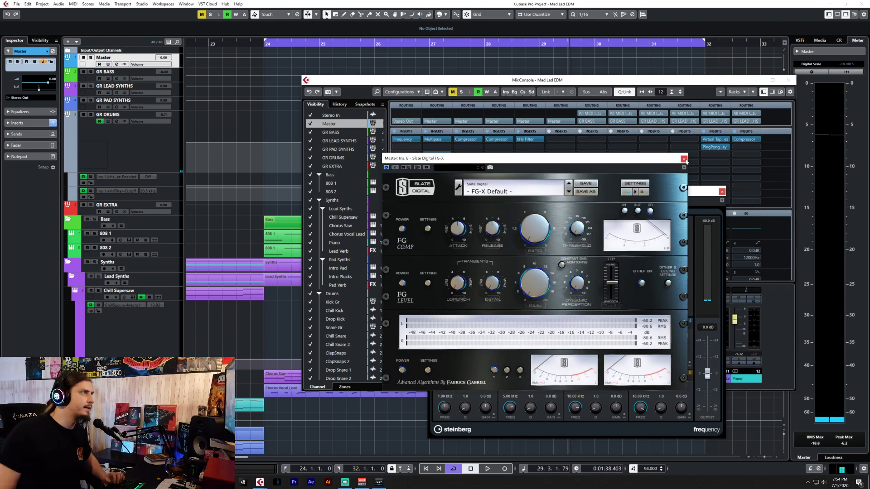
click(684, 159)
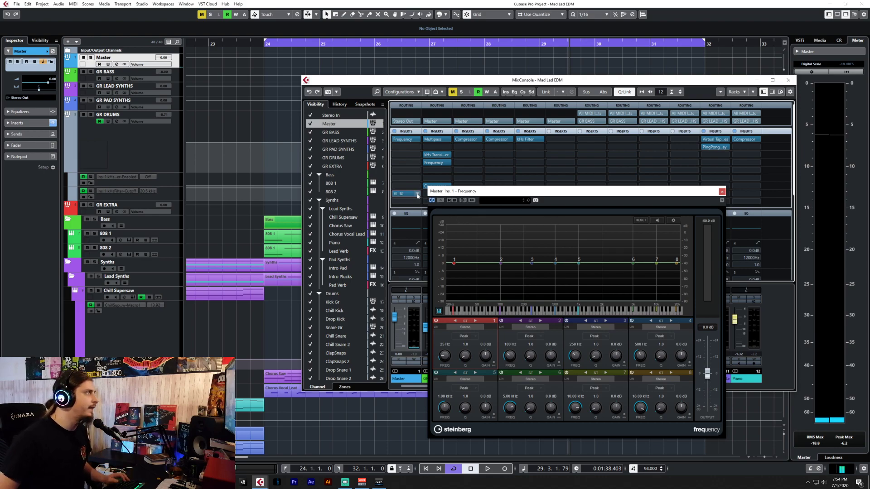
Set band 1 of the master Frequency EQ to mid/side mode with a Cut 24 filter at 47 Hz on the mid channel.
click(466, 337)
click(469, 359)
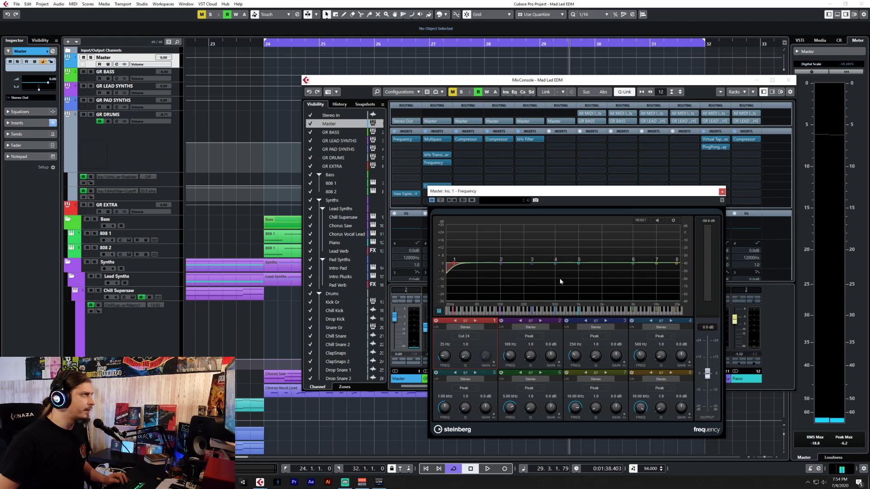
click(469, 338)
click(448, 347)
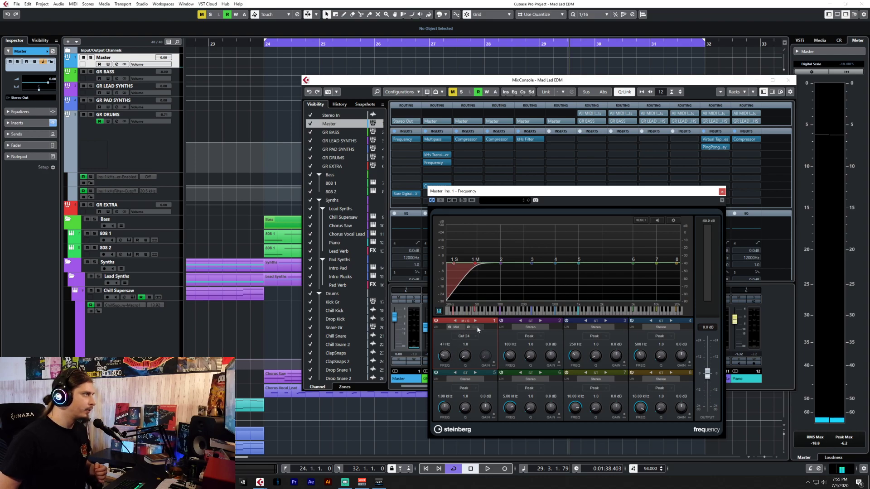
Set the side channel of band 1 to a Cut 24 filter at about 169 Hz.
click(462, 337)
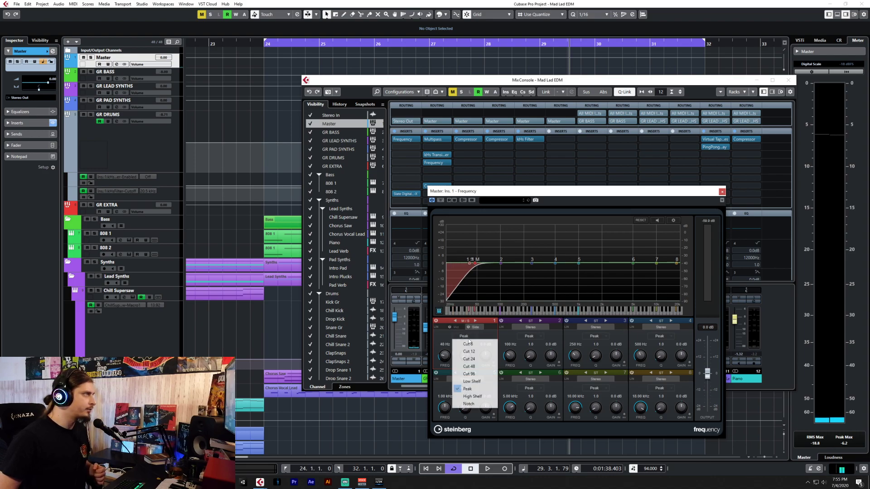
click(471, 354)
click(467, 336)
click(474, 359)
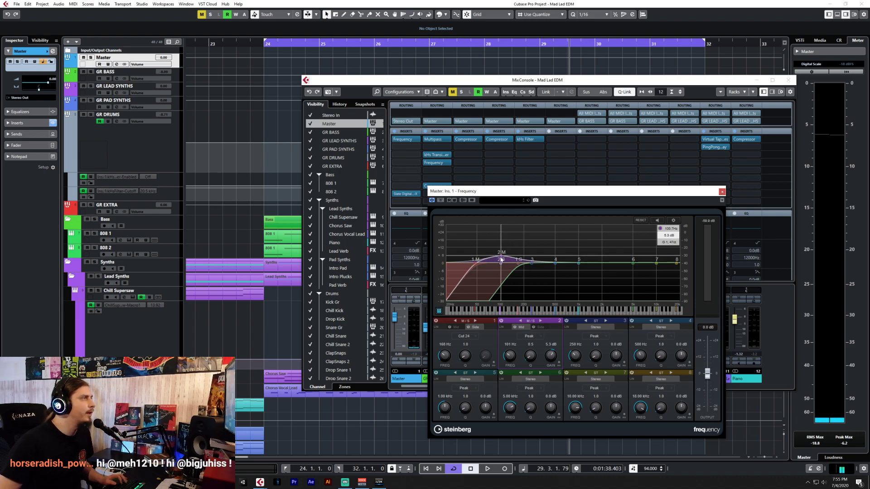
Boost band 2's mid channel around 100 Hz and cut its side channel by 5 dB at about 98 Hz.
drag(502, 259, 501, 257)
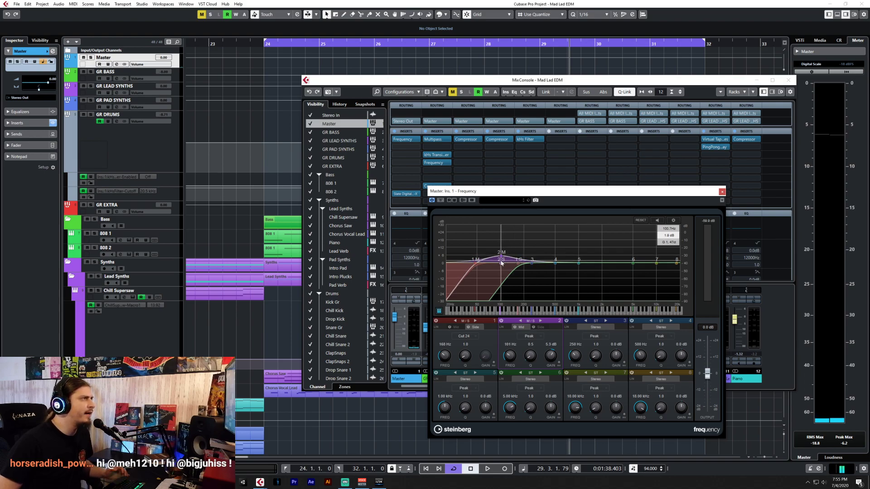
drag(502, 265, 501, 271)
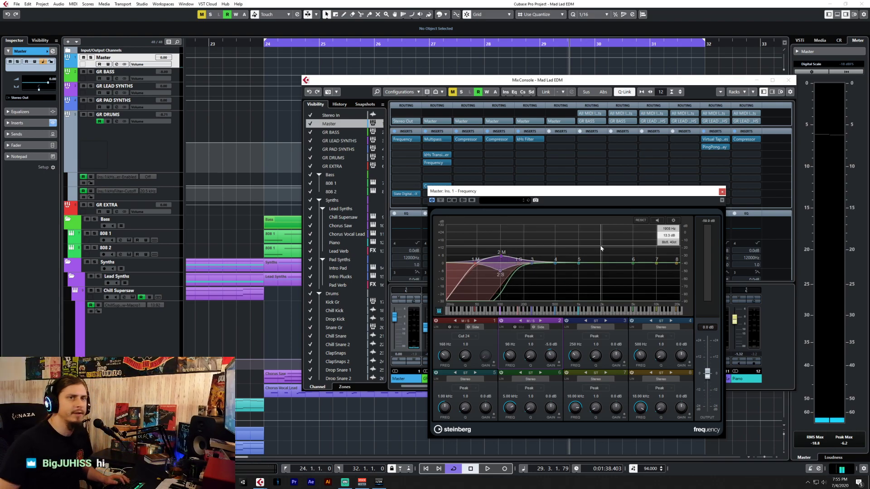
Play the drop from its start and cut band 4 of the master EQ by 7.2 dB at 326 Hz.
click(259, 54)
key(space)
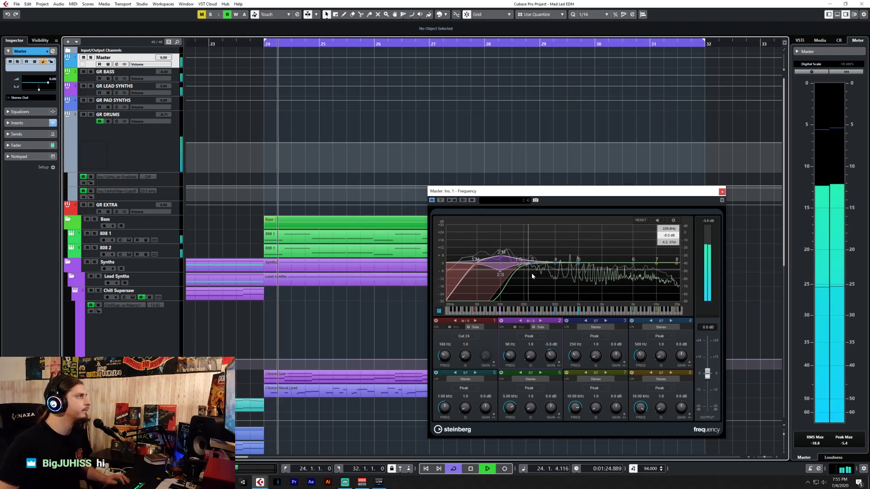
drag(556, 264, 542, 275)
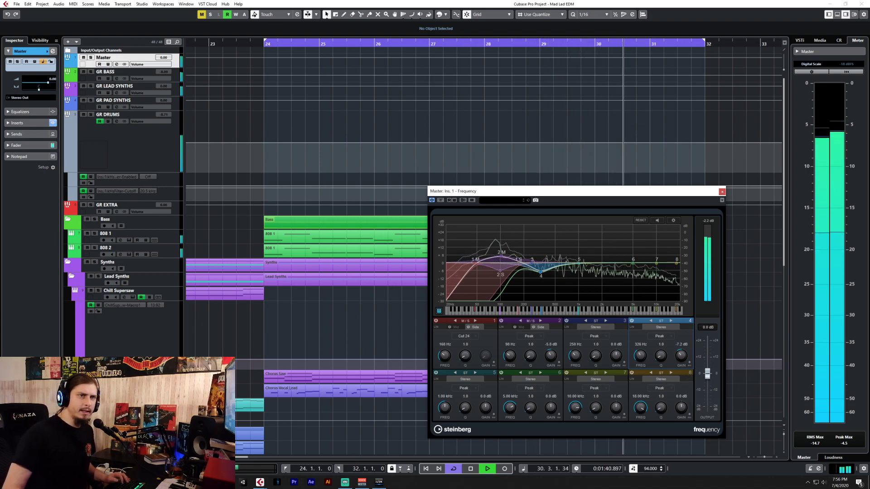
key(alt+Tab)
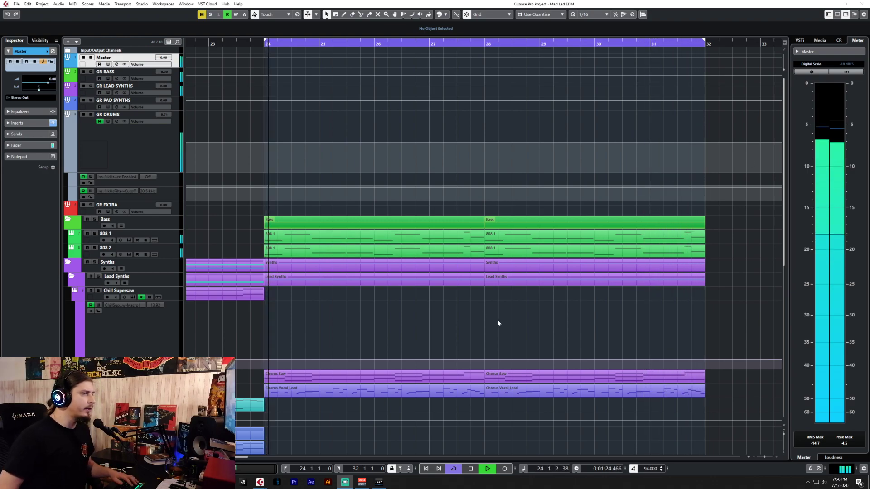
key(alt+Tab)
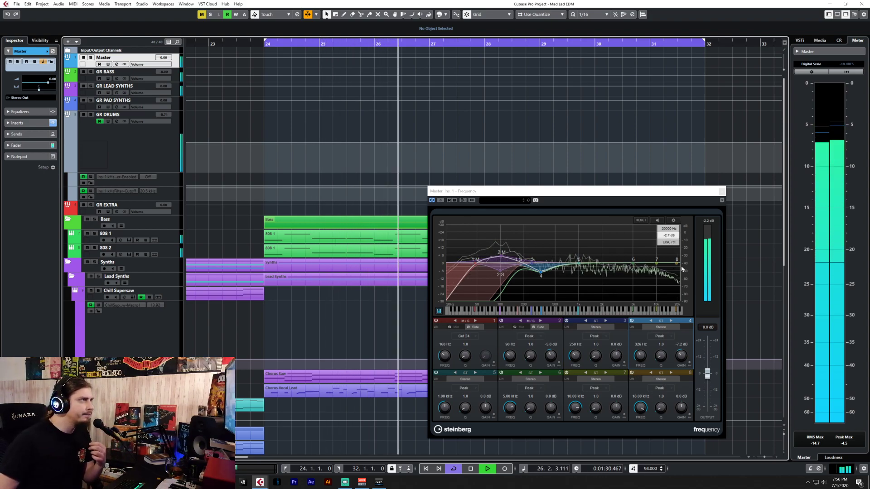
Switch band 8 to mid/side mode and boost its mid channel by about 4 dB at 7.04 kHz.
drag(676, 262, 646, 259)
click(665, 389)
click(668, 378)
click(671, 373)
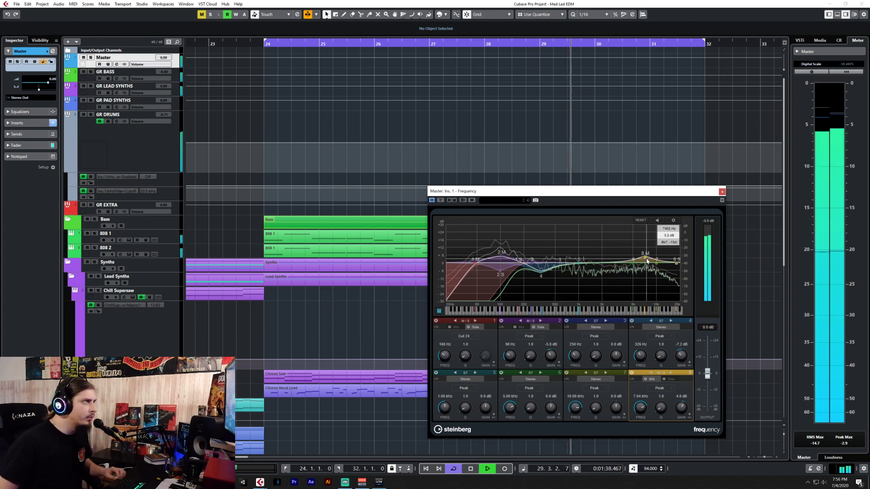
Change band 8's mid channel to a high shelf at 7.63 kHz with -6.6 dB gain.
click(660, 390)
click(658, 405)
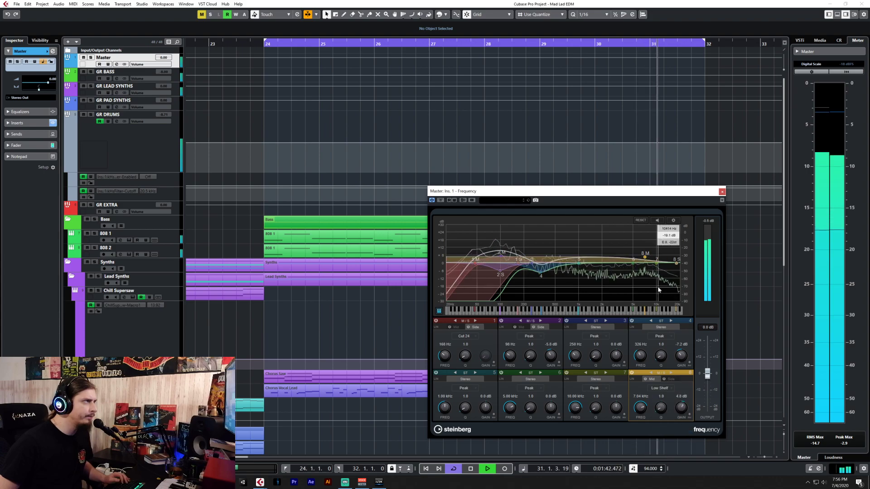
click(660, 389)
click(670, 448)
drag(645, 257, 648, 275)
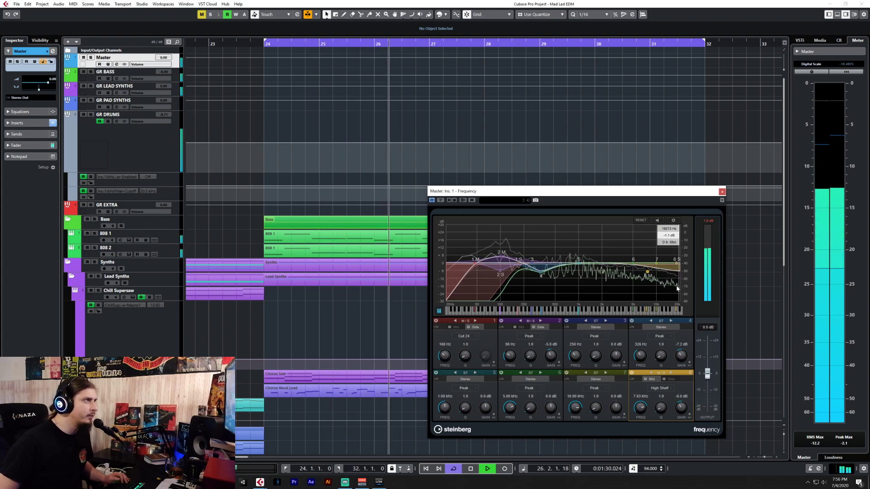
Set the side channel of band 8 to a high shelf that boosts the highs around 7.6 kHz.
click(671, 379)
click(660, 388)
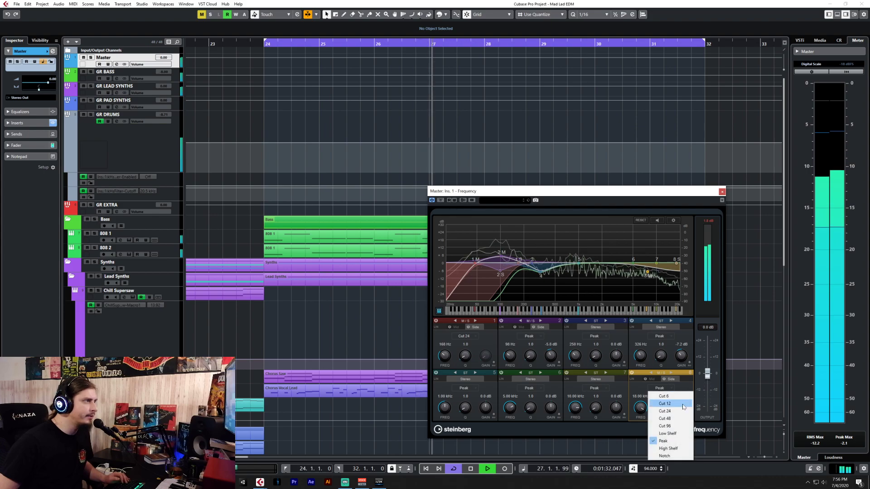
click(670, 434)
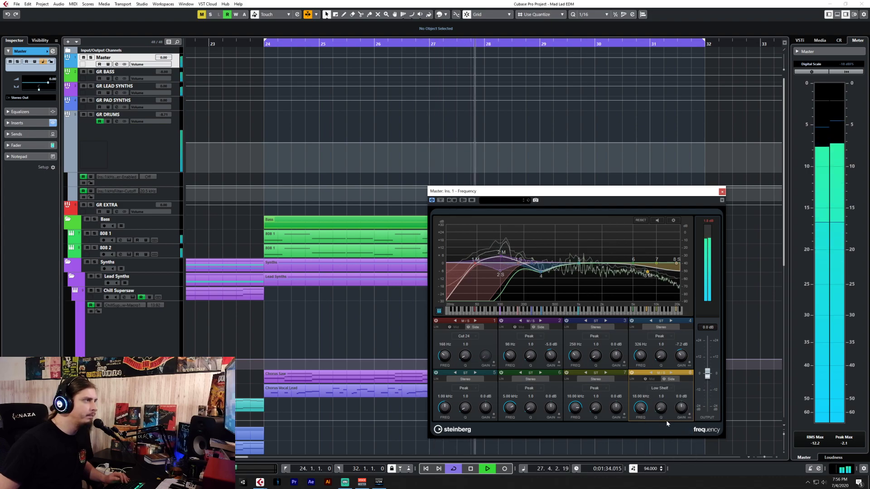
click(660, 388)
click(666, 442)
drag(678, 263, 648, 256)
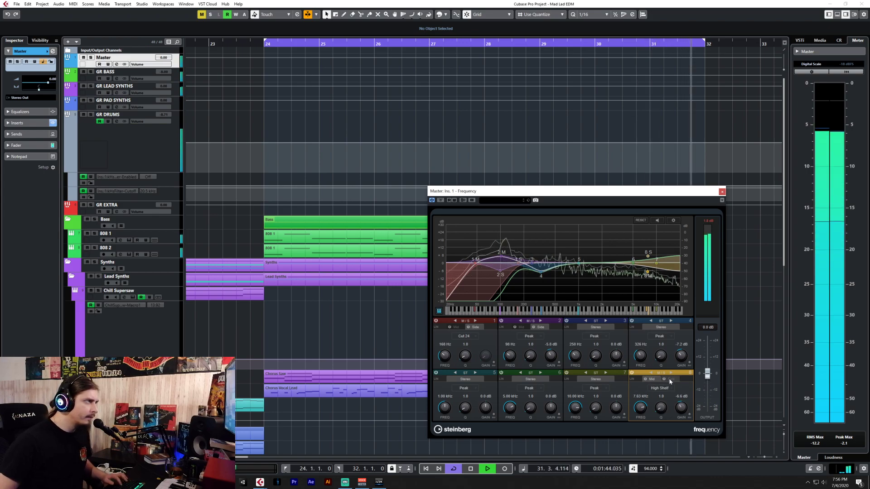
Fine-tune the high-shelf gain of band 8 numerically, entering 5 dB.
drag(683, 399, 693, 397)
double_click(683, 399)
text(5)
key(Return)
double_click(684, 398)
text(3)
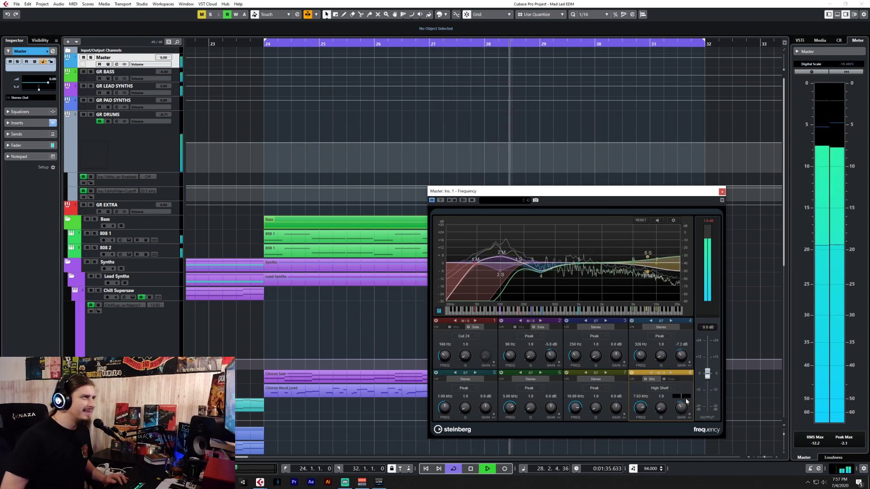
key(BackSpace)
text(5)
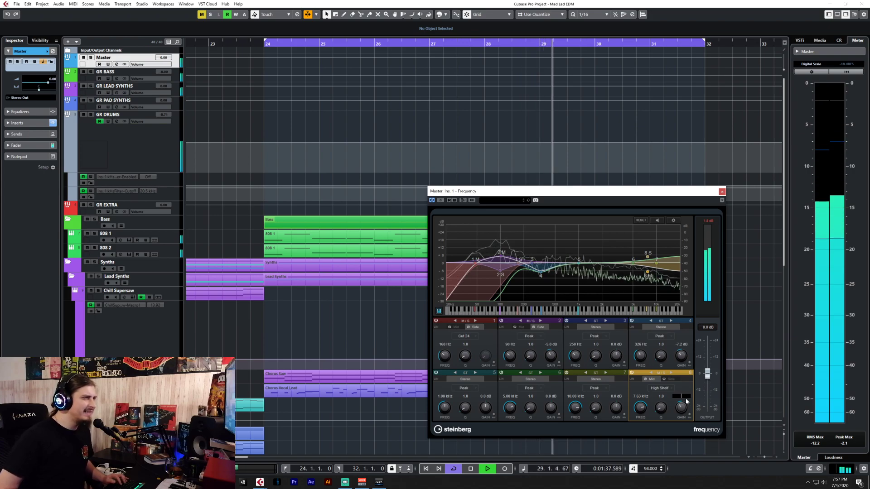
key(Return)
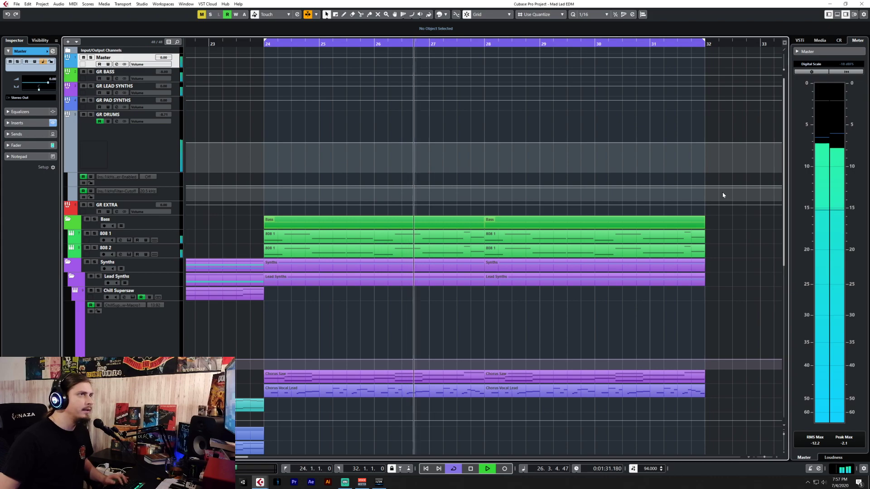
Close the Frequency EQ and insert MultibandCompressor in the Master channel's second insert slot.
click(723, 191)
key(F3)
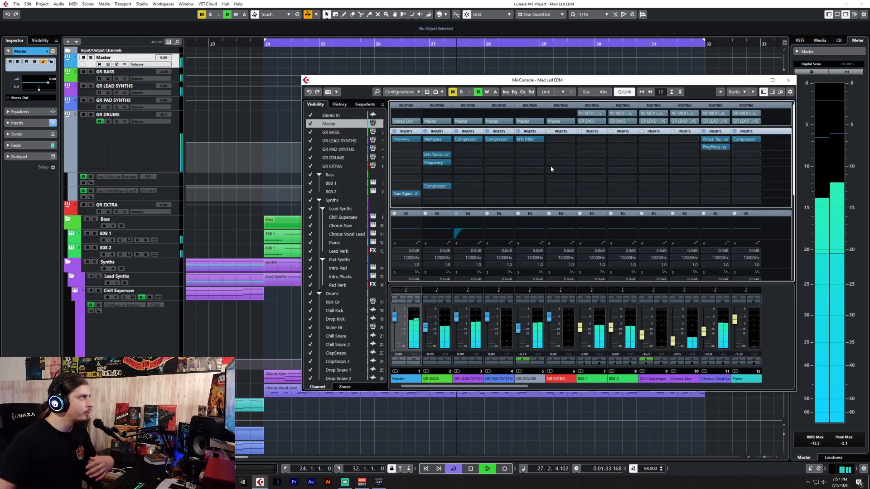
click(411, 149)
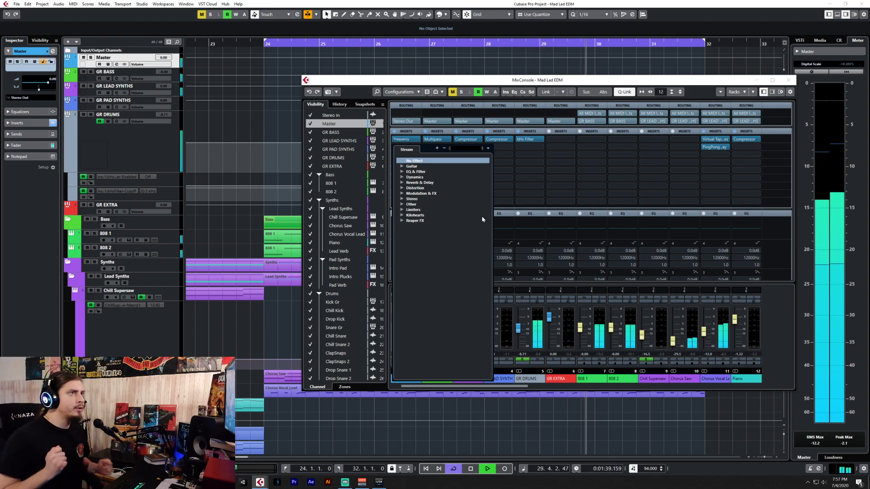
text(m)
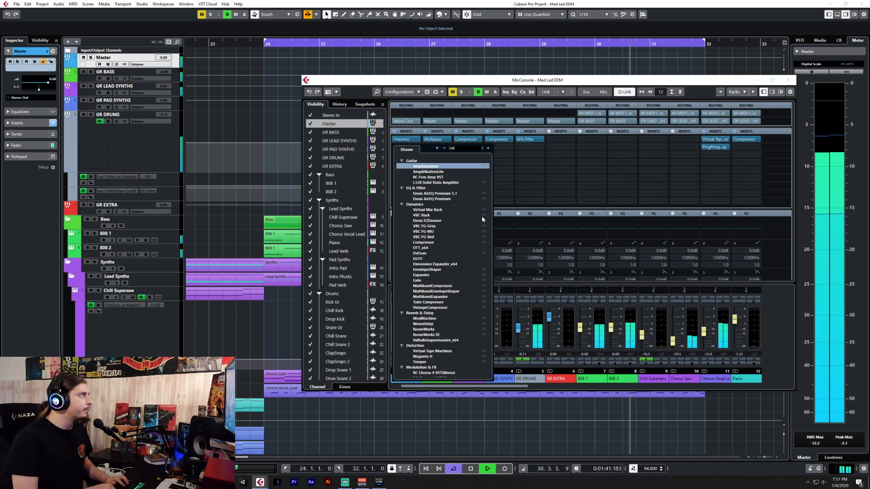
text(ultiband)
key(Return)
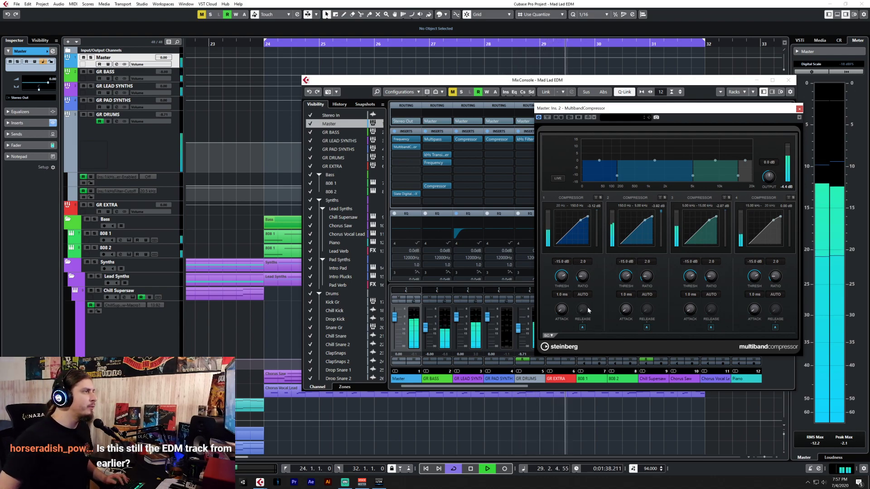
Turn off automatic release for bands 2, 3 and 4 of the multiband compressor.
click(647, 328)
click(712, 327)
click(776, 327)
Set band 1 of the multiband compressor to 10 ms attack, 50 ms release and a ratio of 1.5.
click(562, 295)
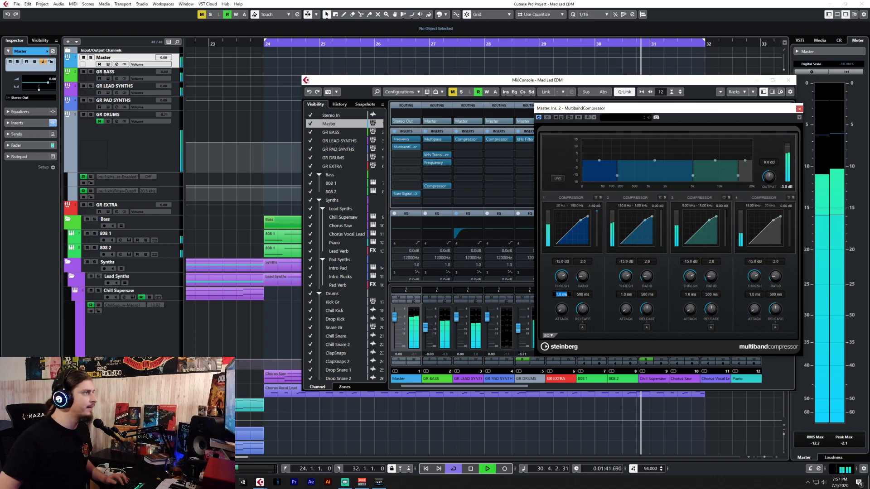
click(585, 295)
text(50)
key(Return)
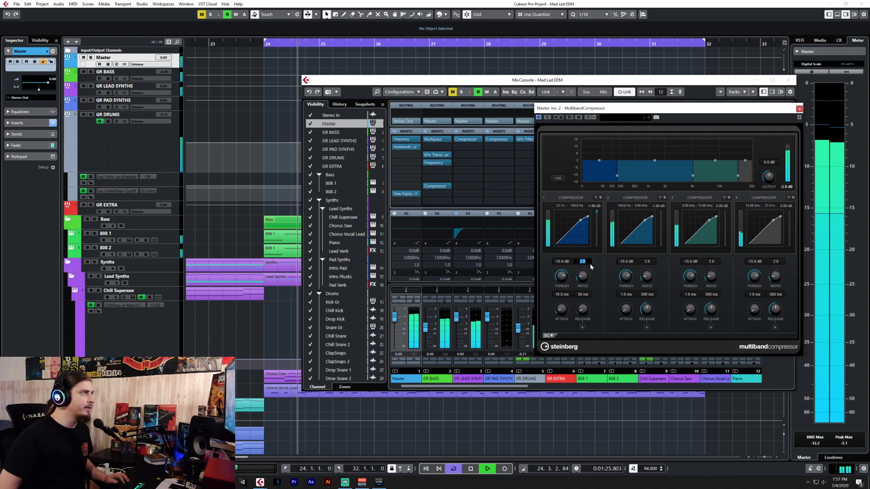
click(590, 264)
text(1.5)
key(Escape)
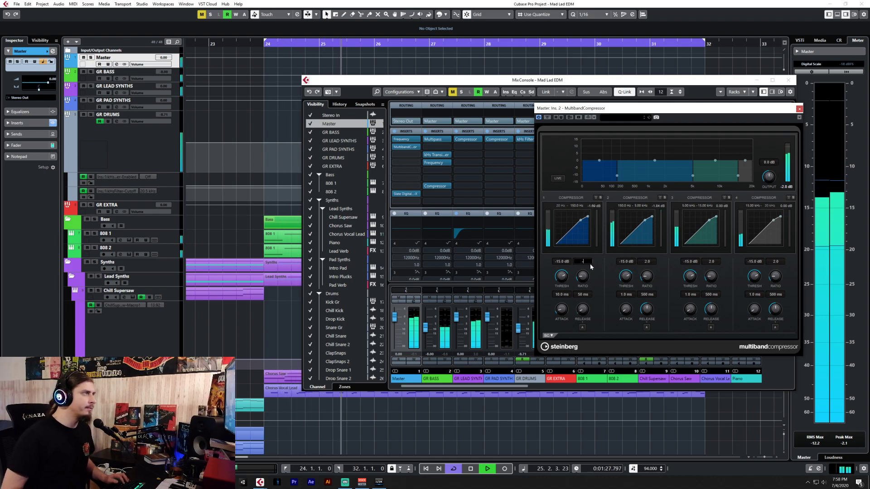
click(587, 263)
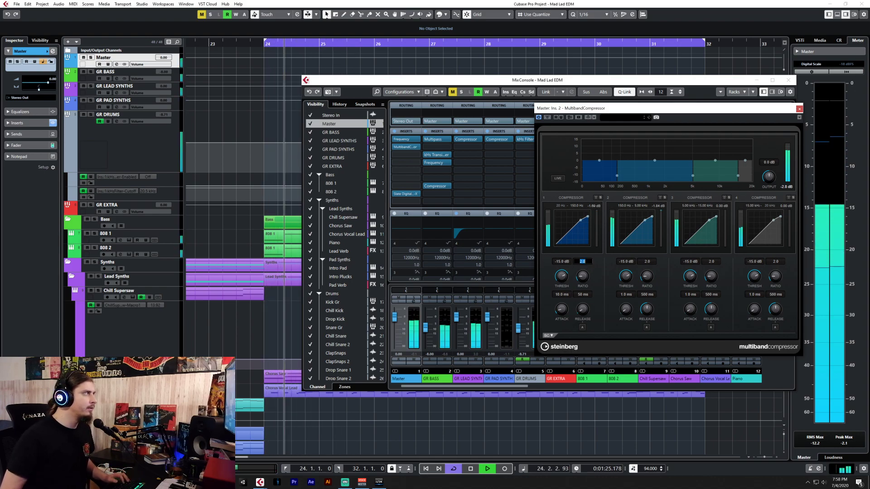
text(1.5)
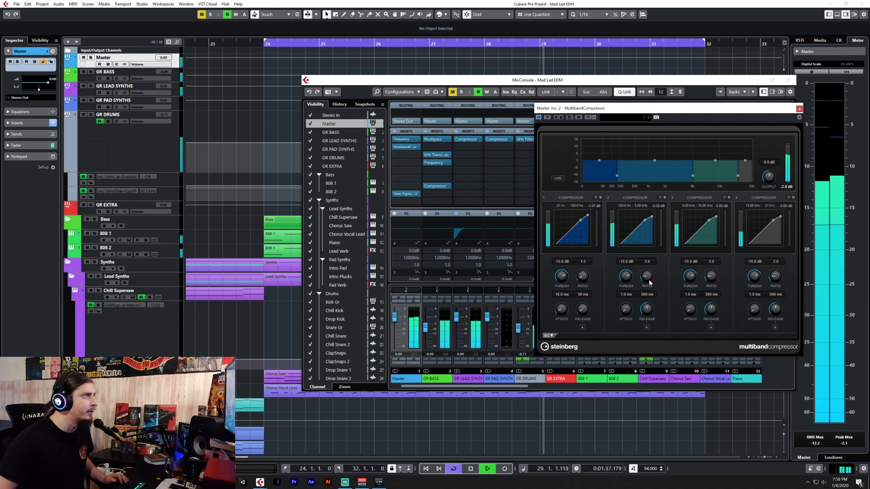
Set the ratio of the multiband compressor's second band to 1.5.
click(652, 263)
text(1.5)
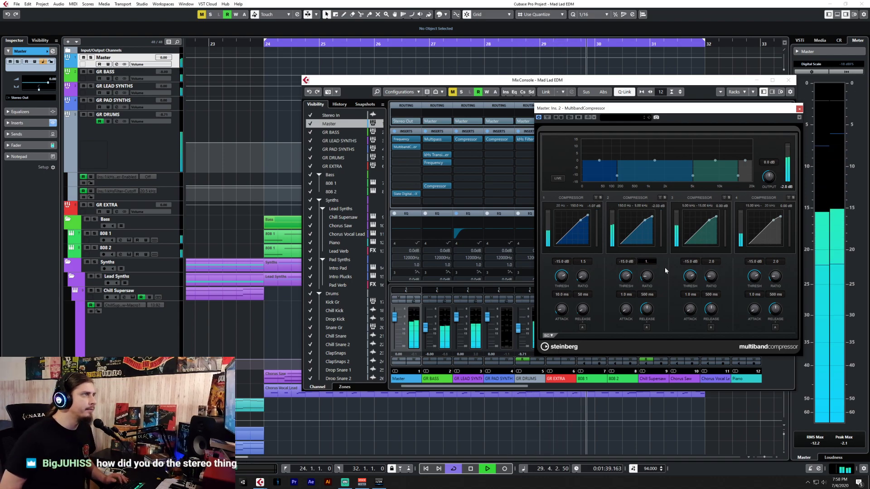
key(Return)
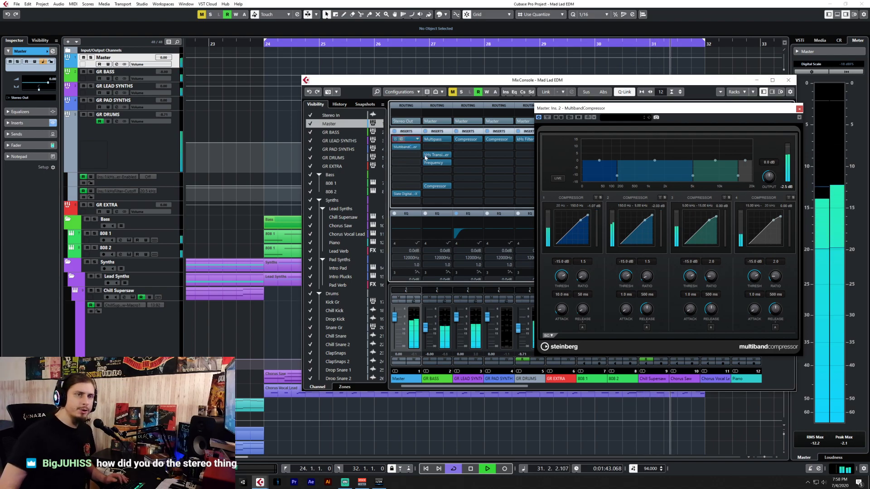
Reopen the Master's Frequency EQ, review the mid and side settings of bands 1 and 8, and close it again.
click(401, 139)
drag(563, 188, 575, 156)
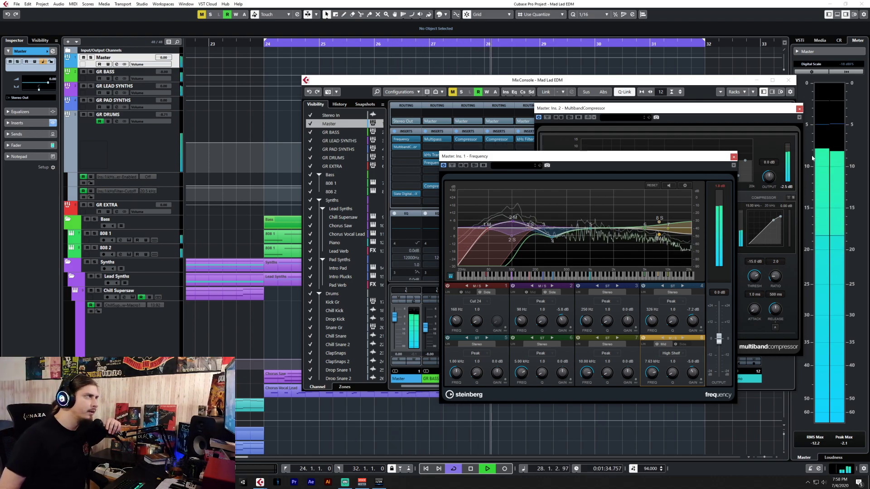
click(473, 293)
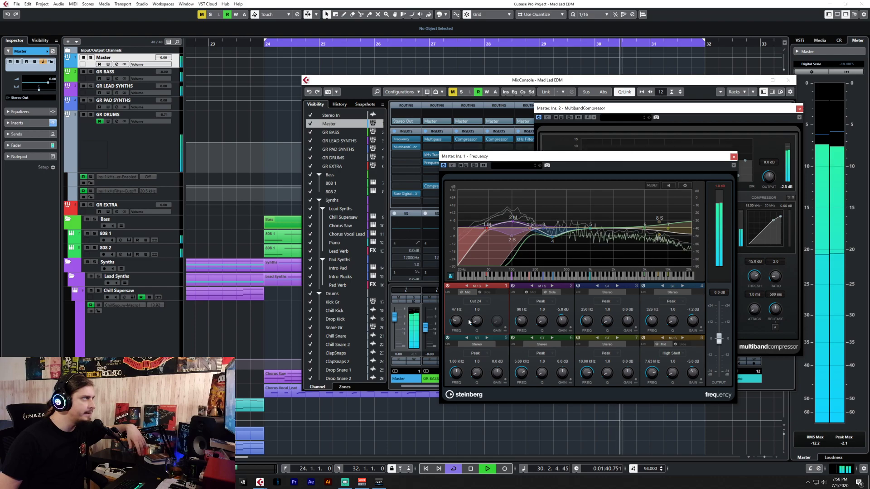
drag(488, 232, 487, 237)
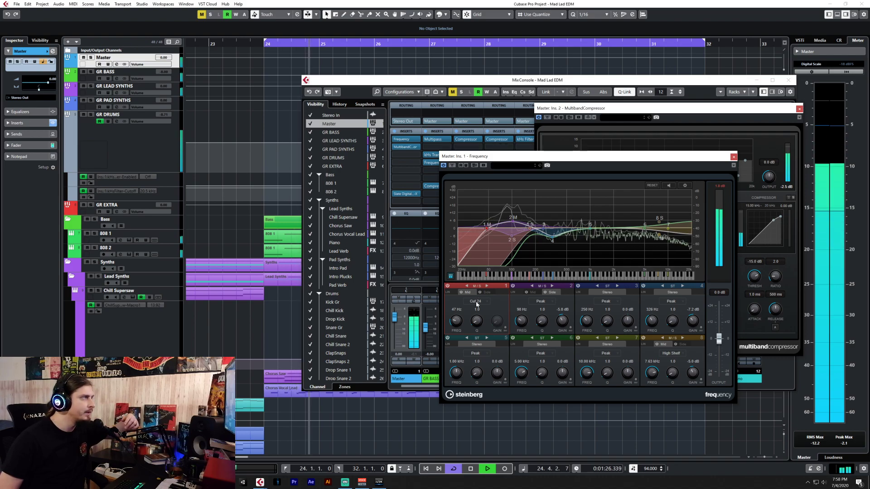
click(484, 293)
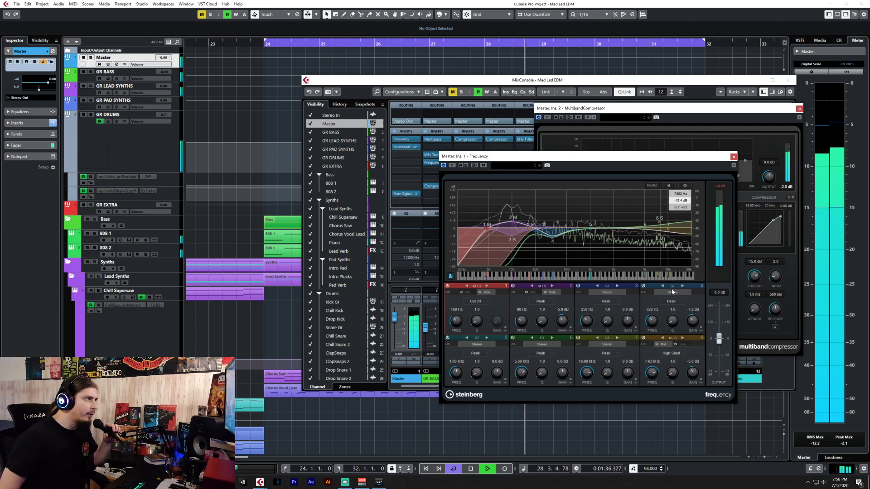
click(673, 345)
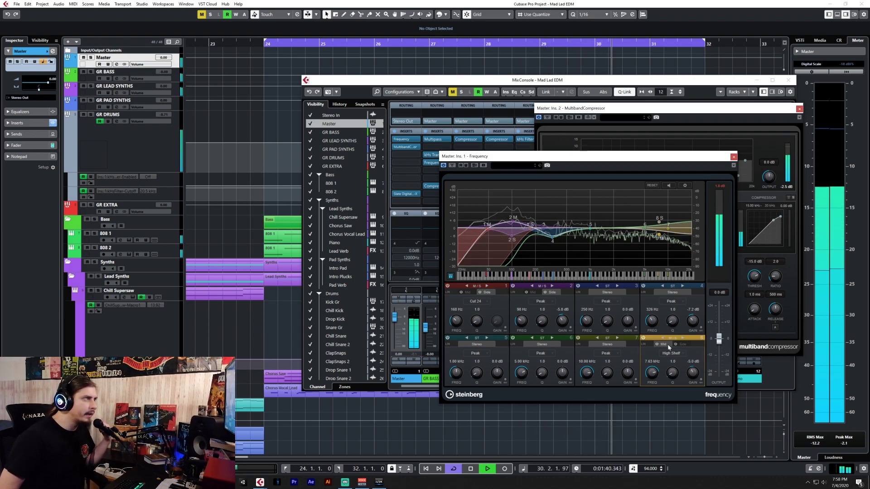
click(683, 345)
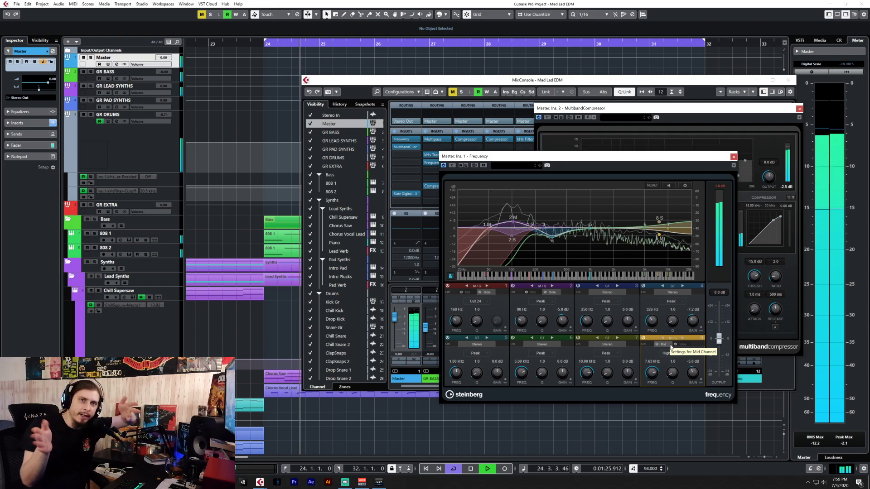
click(733, 157)
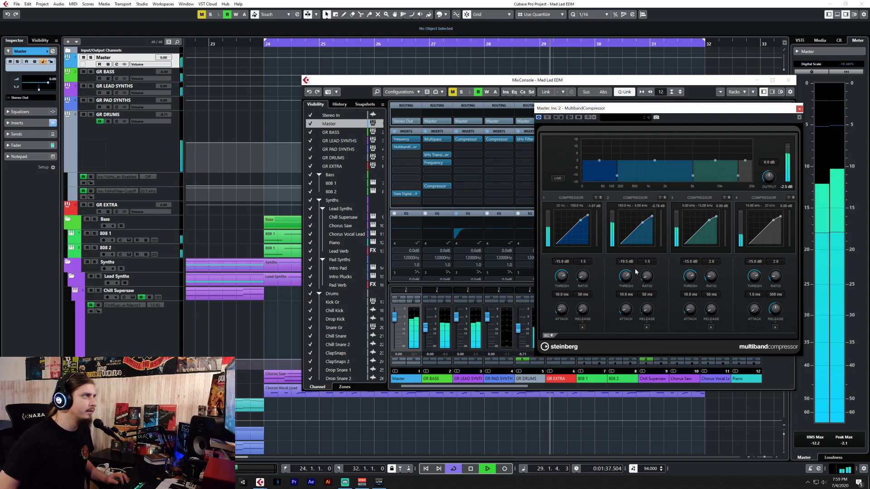
Set the multiband compressor's third band to a ratio of 1.5 and lower its threshold to about -28.4 dB.
text(1.5)
key(Return)
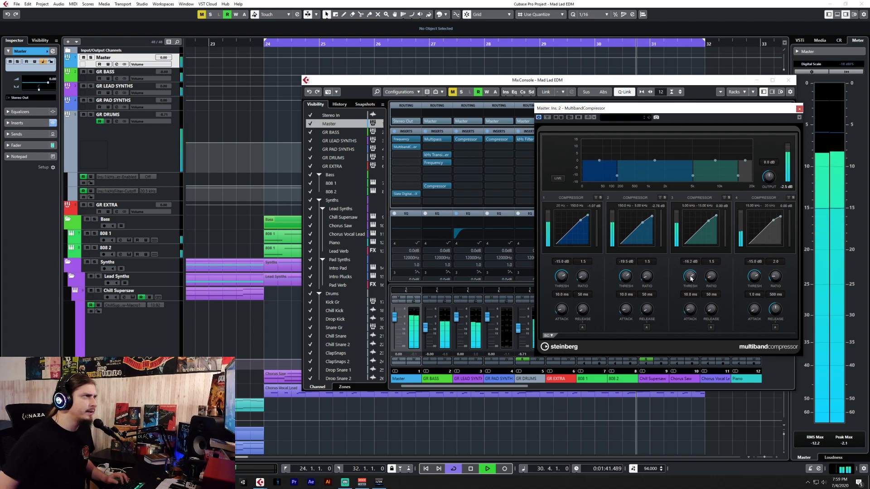
drag(690, 288, 689, 293)
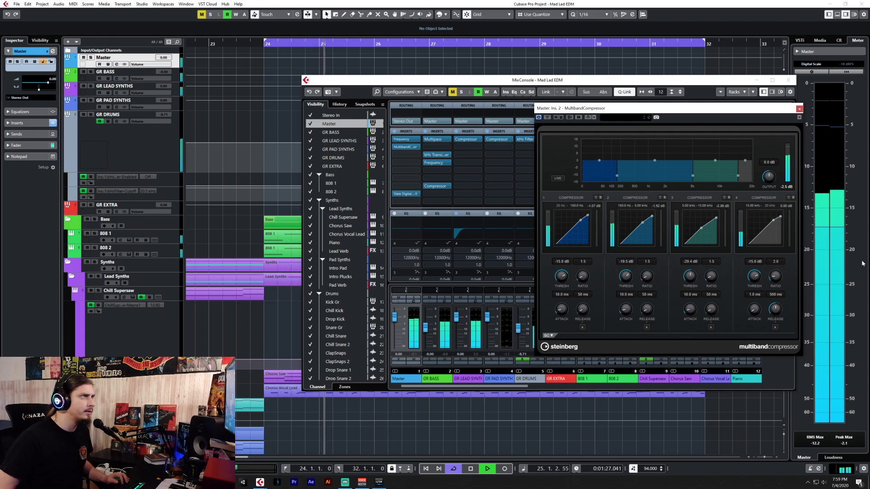
Set band 4 to 50 ms release, 10 ms attack, a ratio of 1.5 and a threshold of about -38 dB, and close the compressor.
click(775, 295)
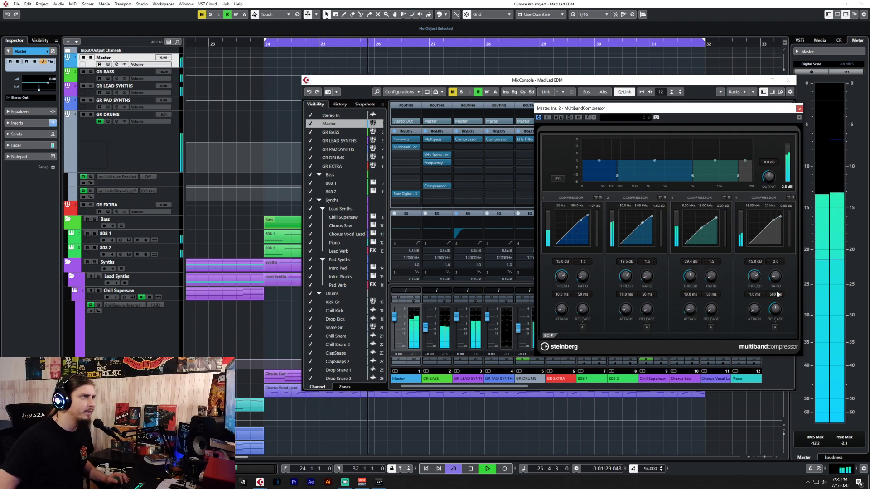
text(50)
key(Return)
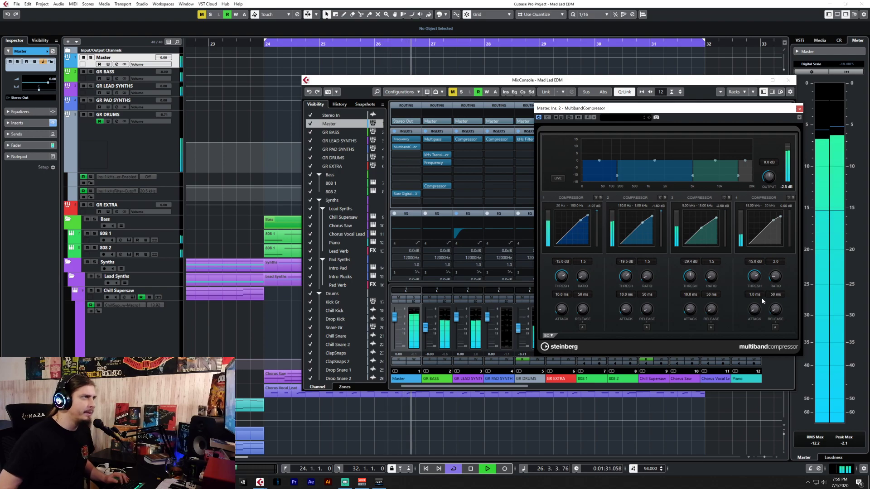
text(10)
key(Return)
click(775, 262)
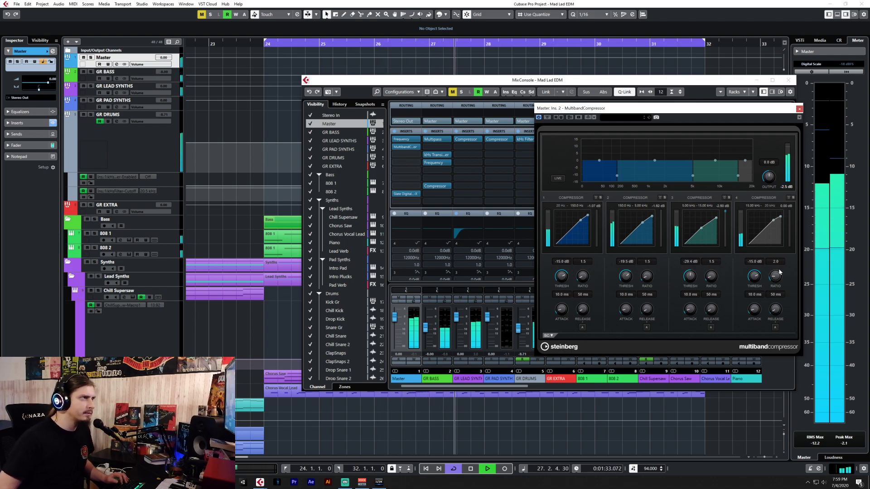
text(1.5)
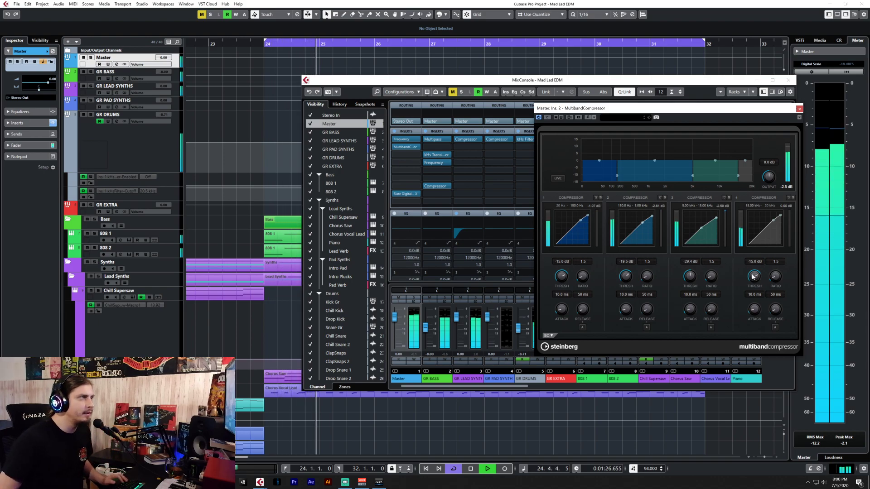
drag(754, 279, 750, 298)
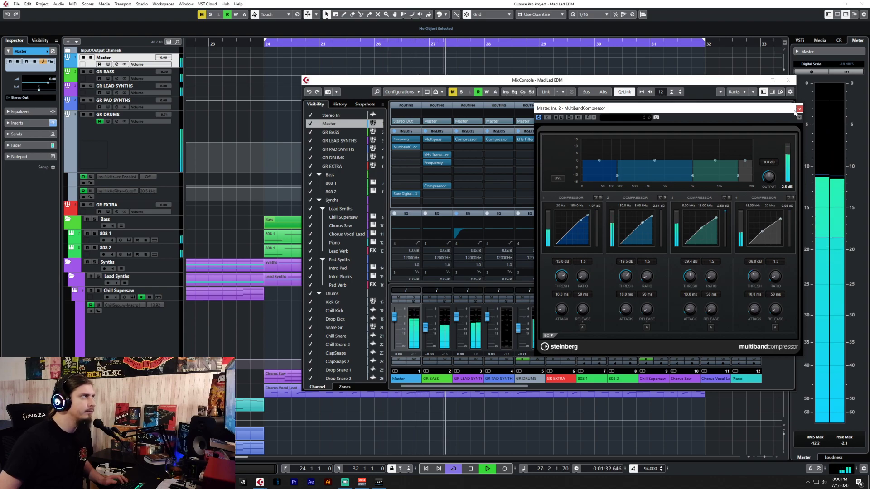
click(800, 109)
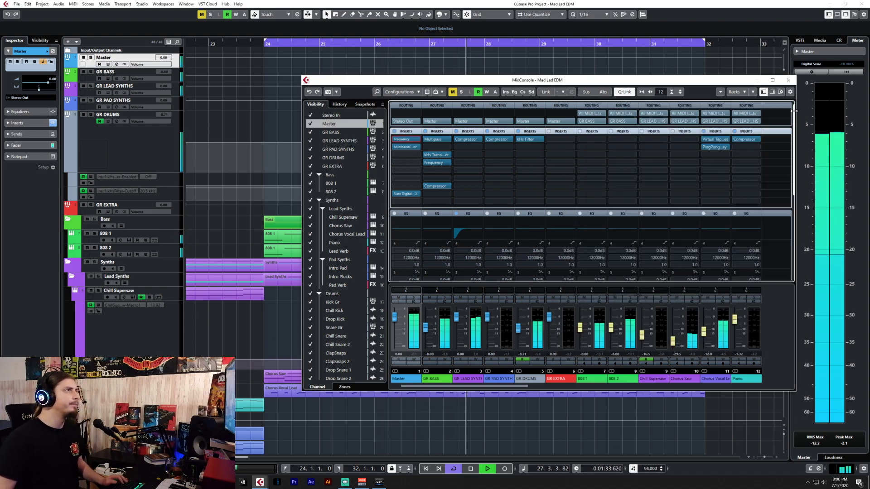
Try VBC FG-Grey in the Master channel's third insert slot and browse its Slate Digital factory presets.
click(412, 156)
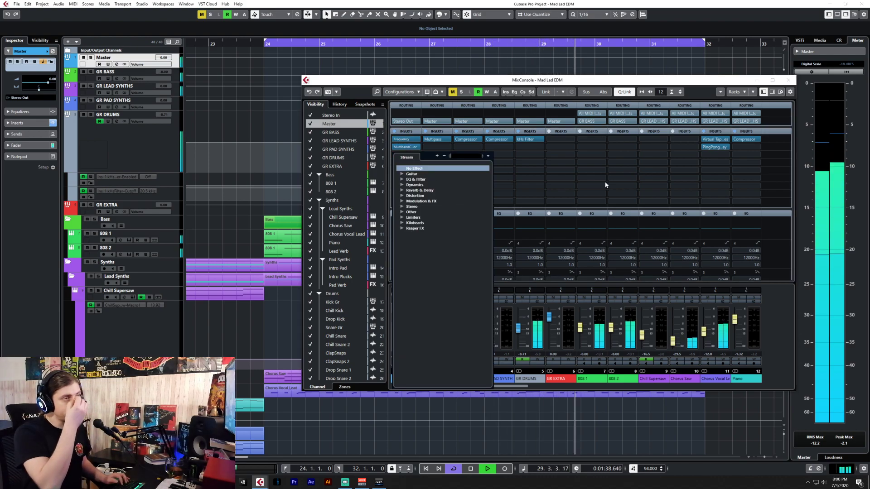
text(gr)
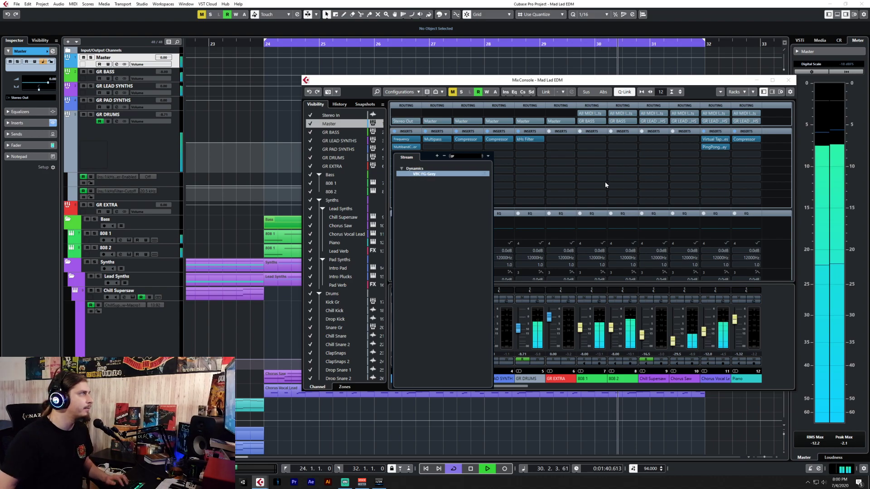
click(469, 177)
click(464, 170)
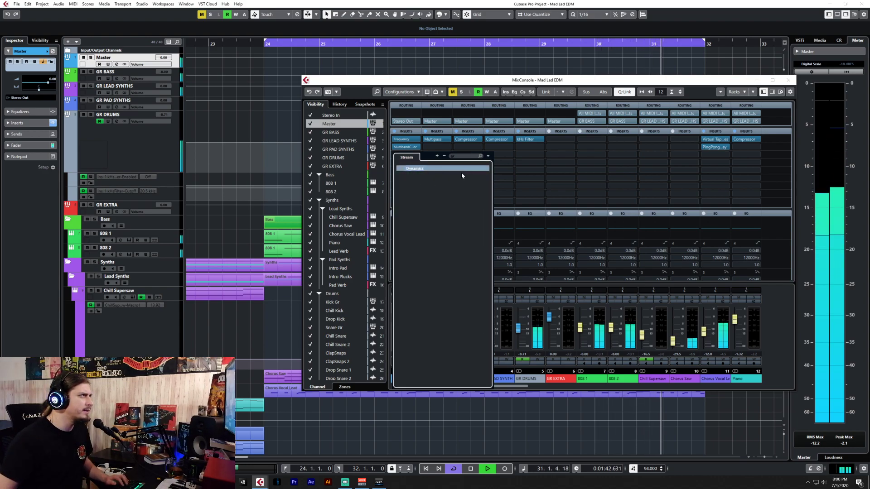
click(460, 171)
click(461, 175)
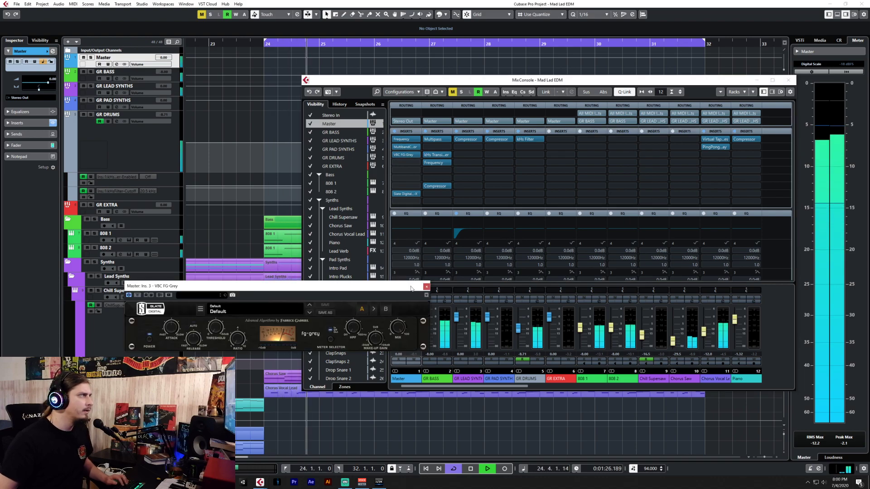
drag(413, 288, 700, 215)
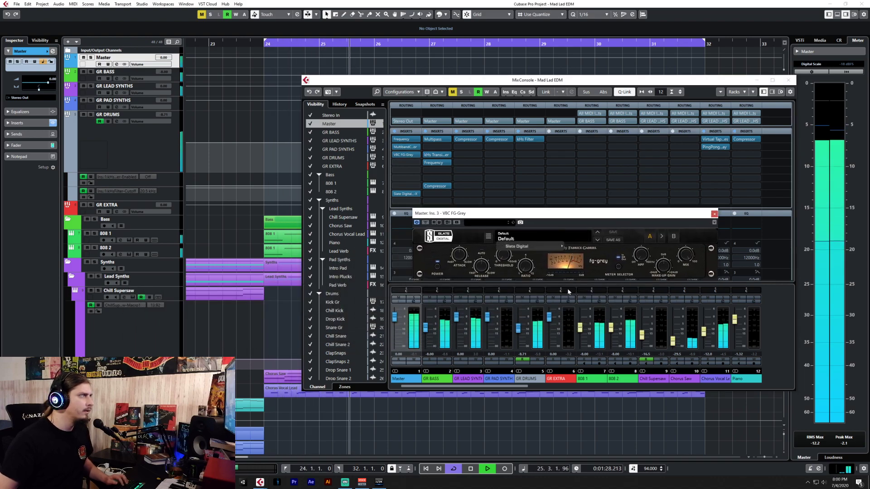
mouse_move(555, 246)
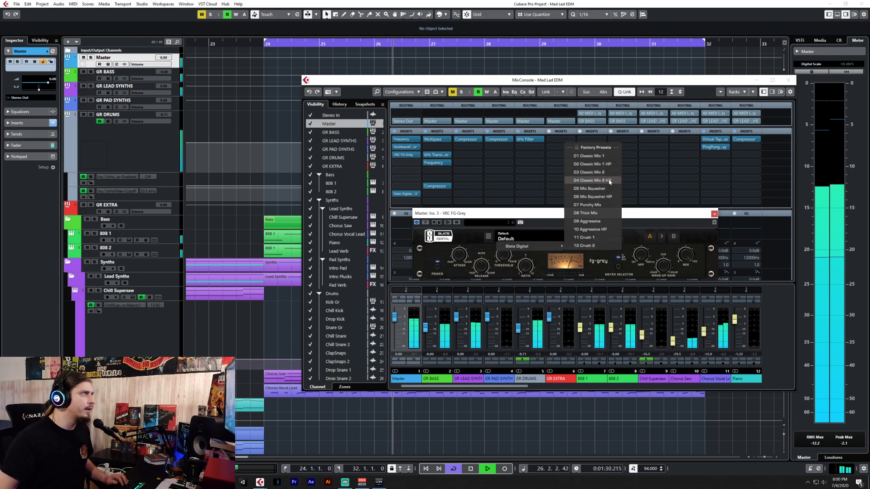
click(614, 230)
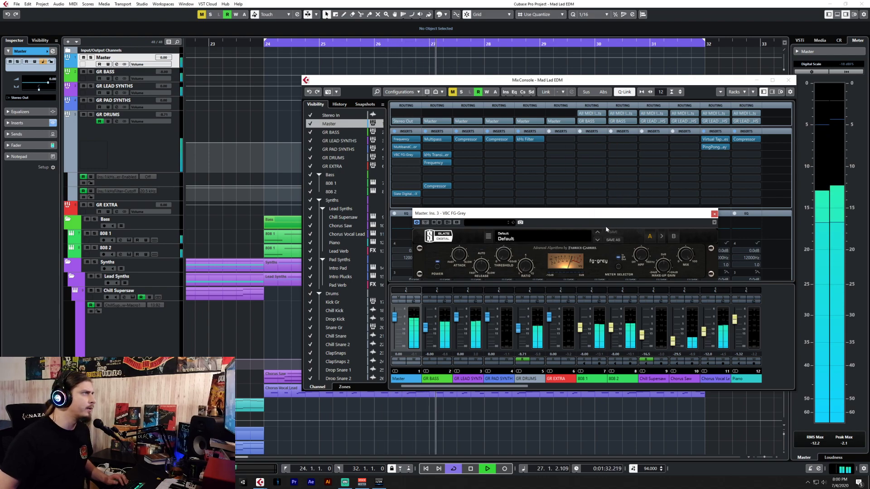
Replace the Master's third insert with VBC FG-Red and load its 02 CLA Rock HP factory preset.
click(406, 154)
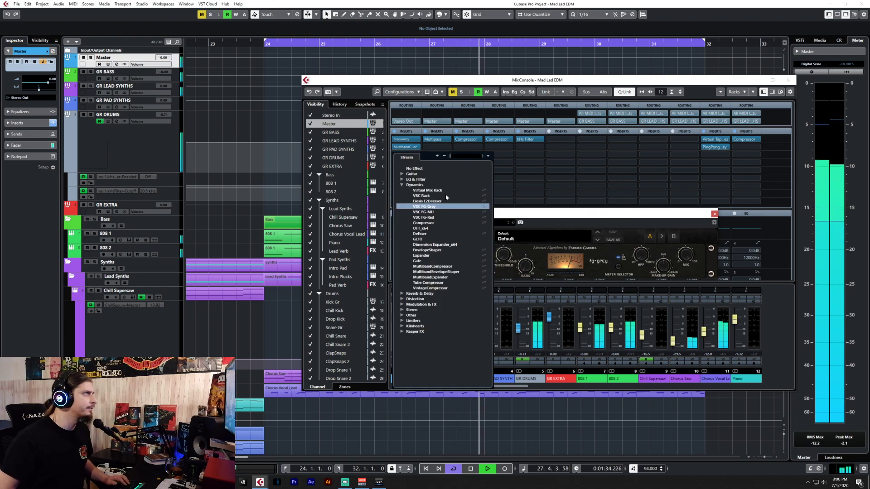
click(424, 207)
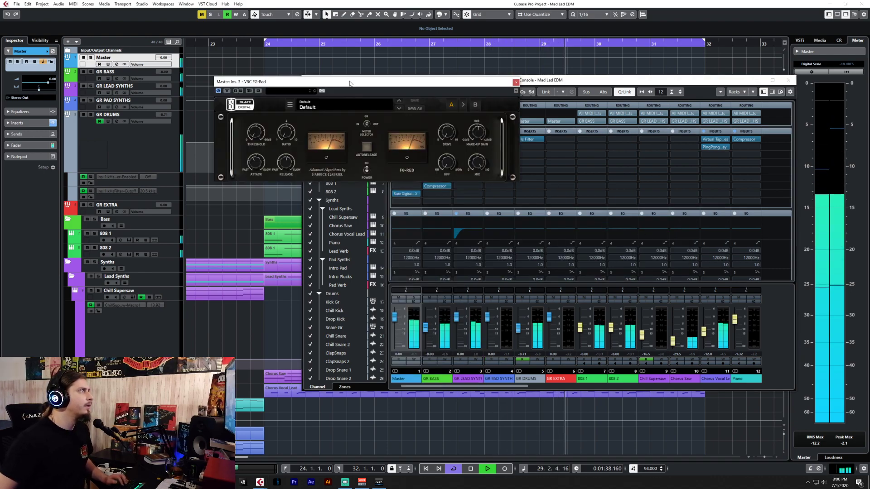
drag(350, 83, 570, 144)
click(553, 164)
mouse_move(563, 178)
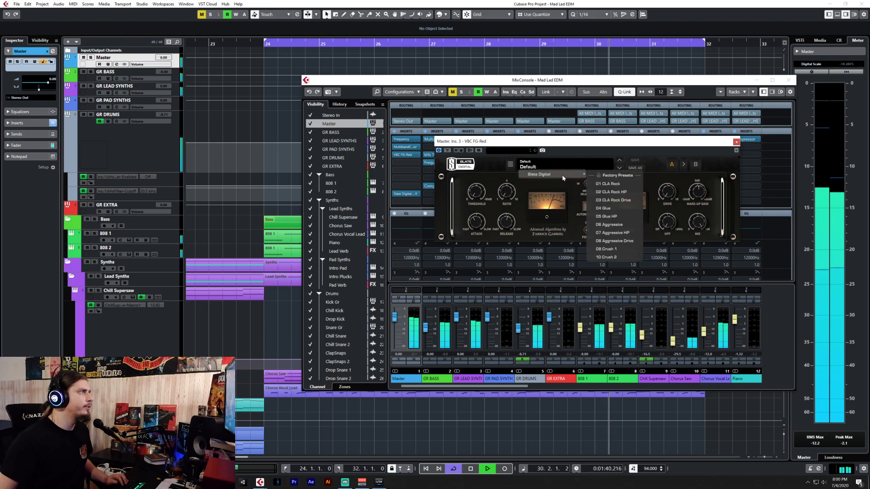
click(611, 191)
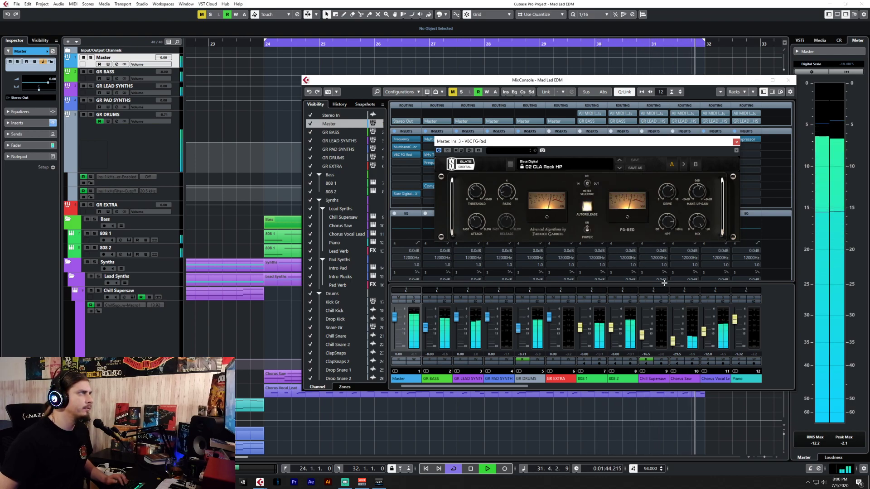
click(736, 142)
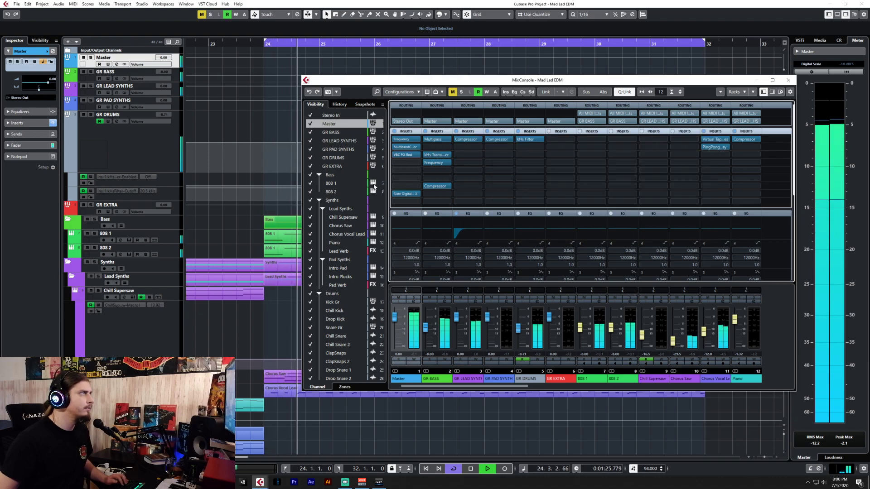
click(403, 155)
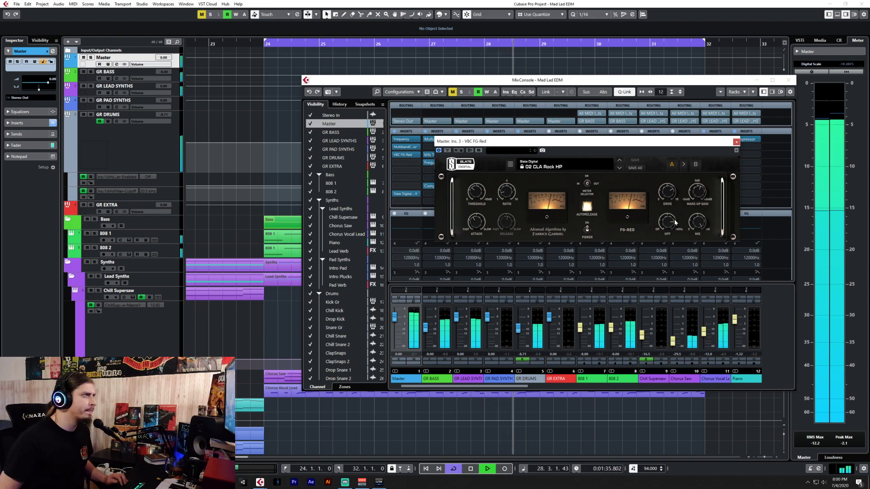
Close VBC FG-Red, add Ozone Imager 2 to the Master's fourth insert slot and set its width to about 4%.
click(737, 143)
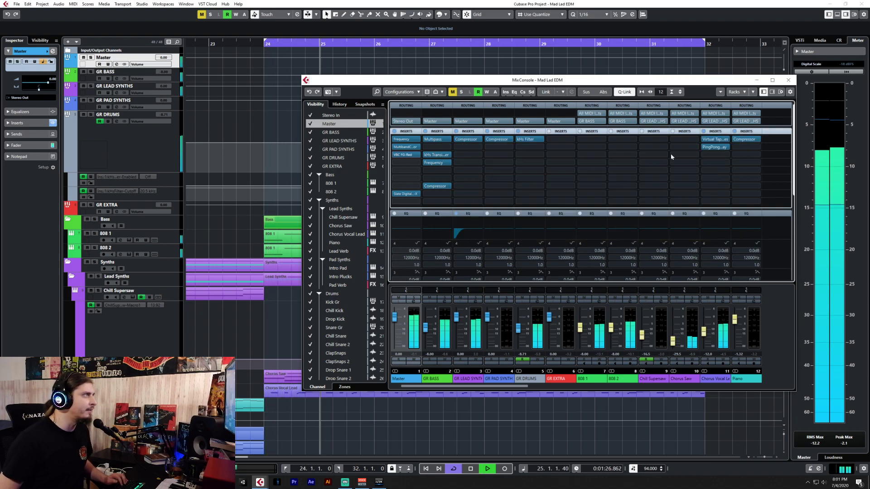
click(411, 165)
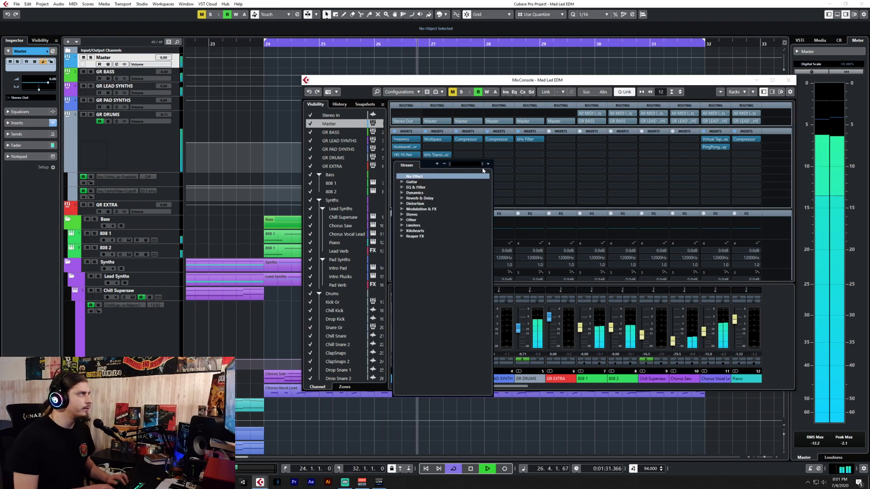
text(ozon)
key(Return)
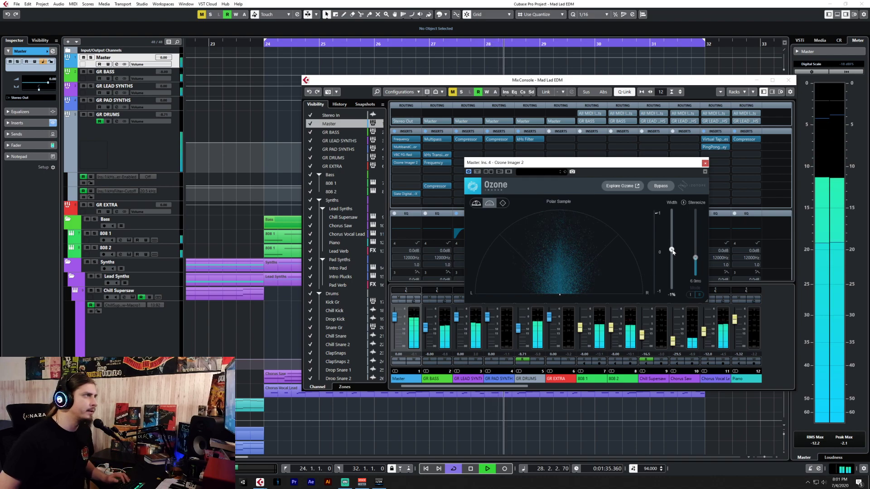
drag(672, 249, 676, 248)
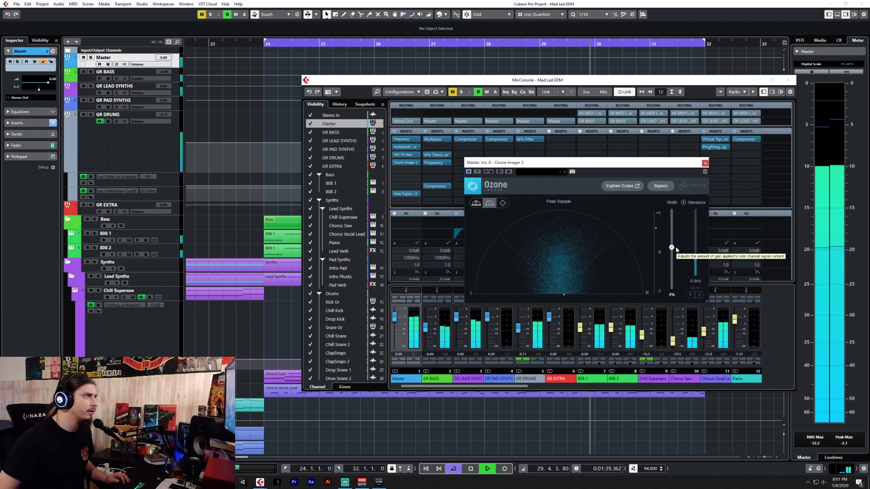
drag(676, 247, 676, 248)
click(705, 163)
Move Ozone Imager 2 to the Master's fifth insert slot and stop playback.
drag(412, 164, 413, 172)
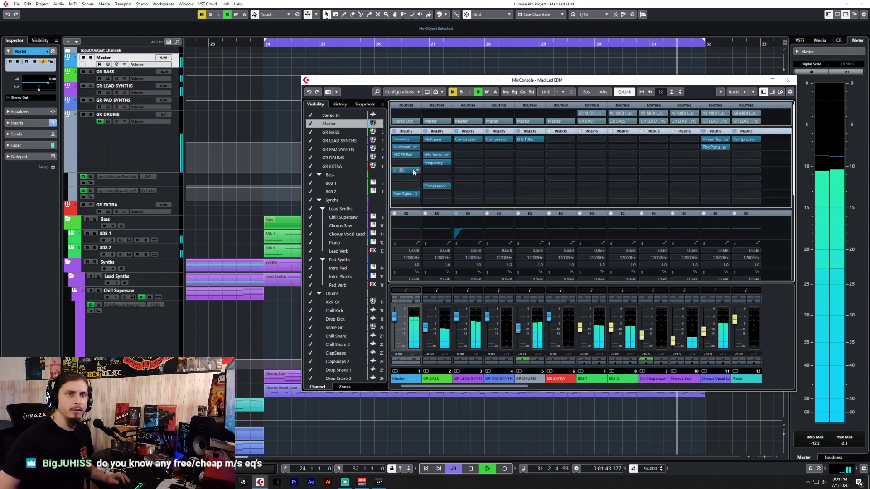
key(space)
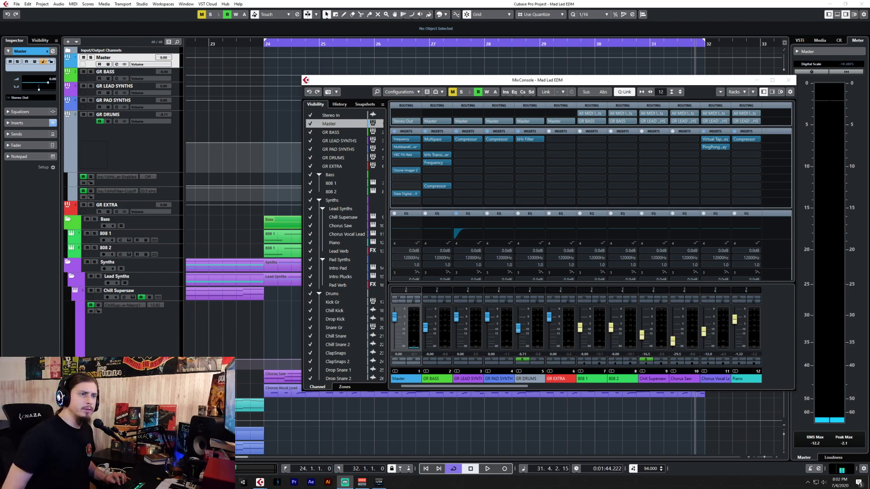
key(alt+Tab)
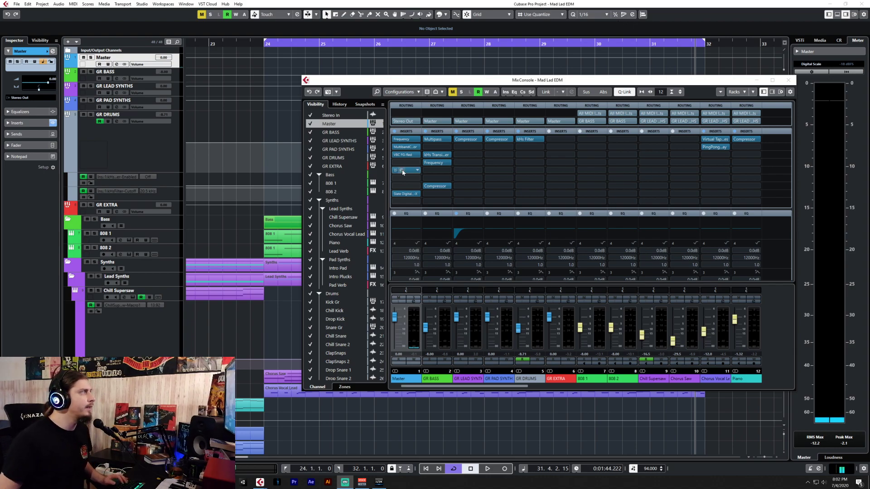
key(F3)
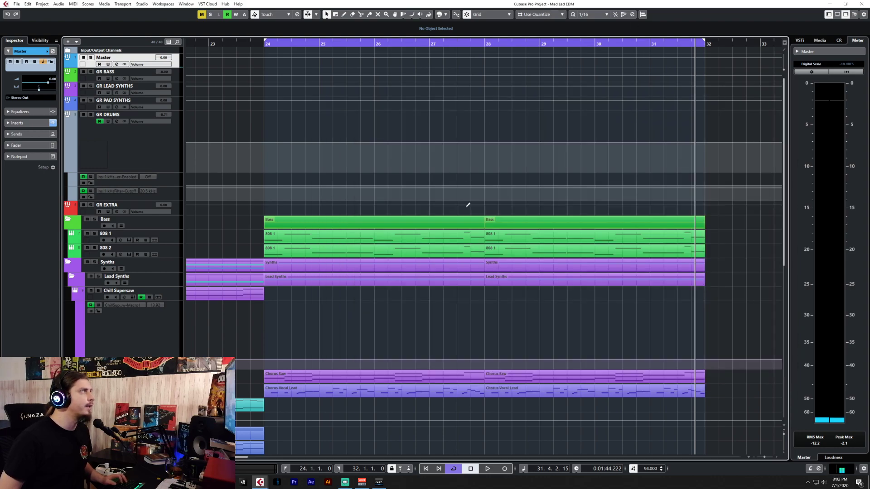
key(F3)
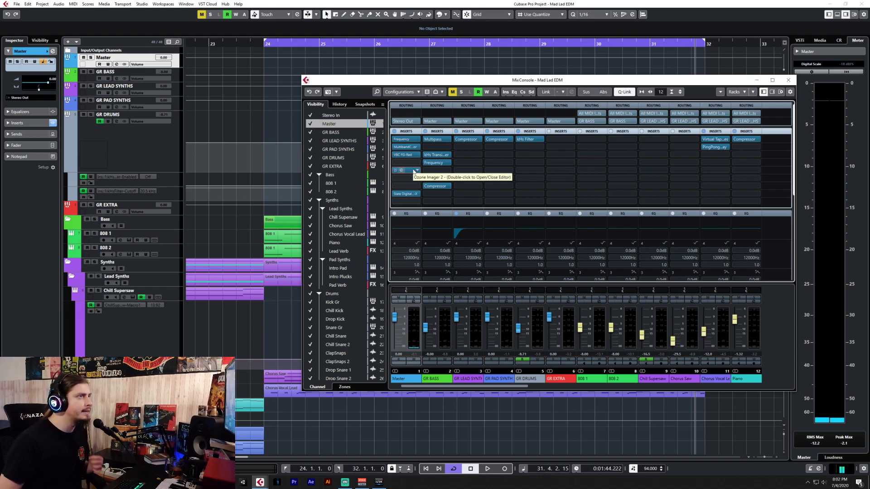
click(414, 171)
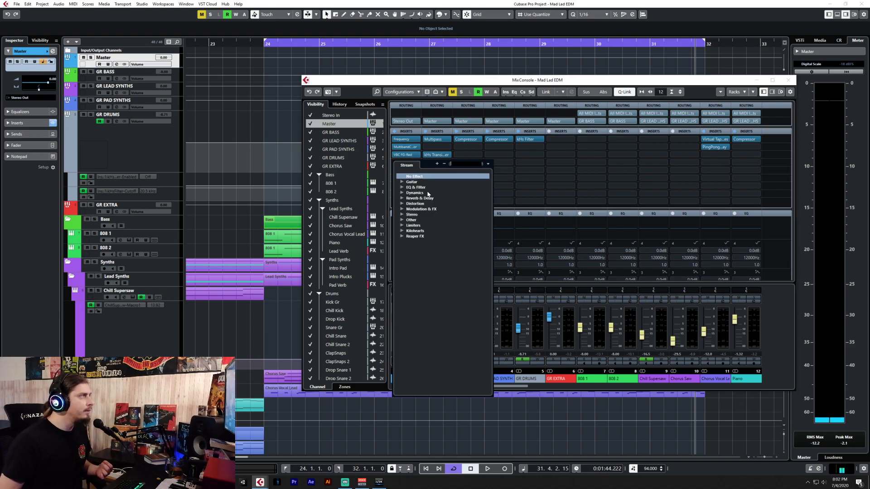
text(virtu)
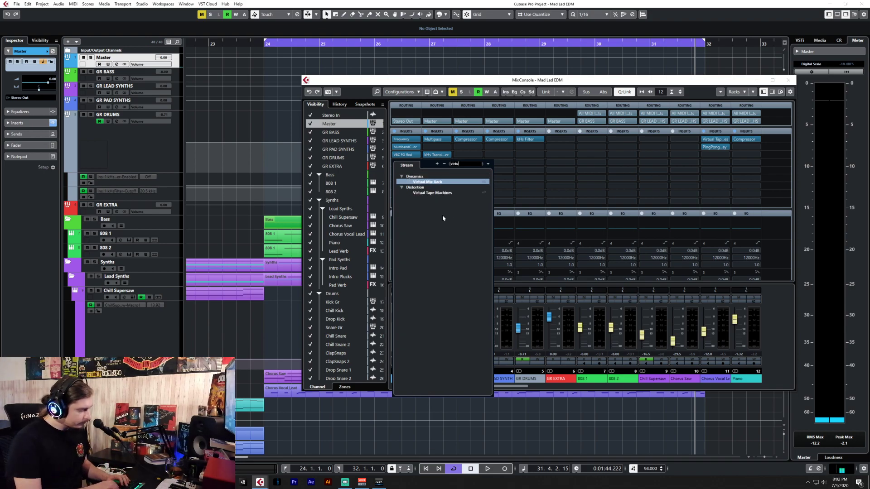
key(Escape)
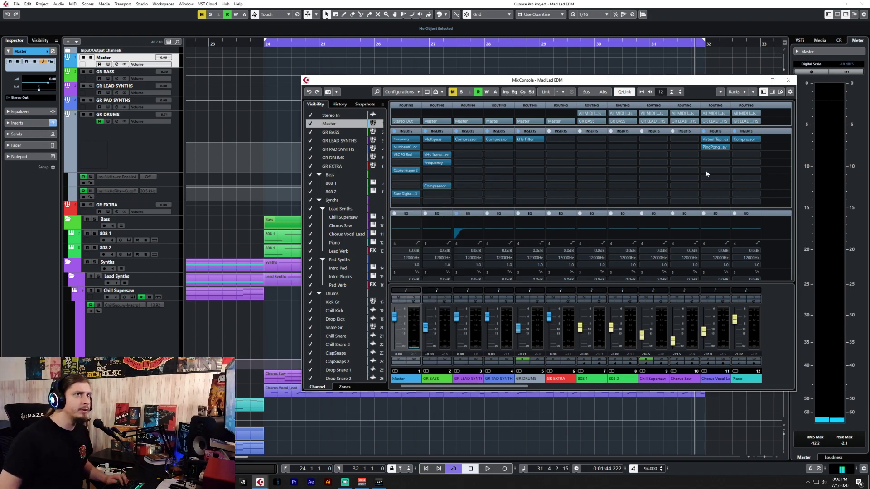
Add Virtual Mix Rack to the Master's inserts, arranging it in slot 5 with Ozone Imager 2 in slot 6.
click(408, 163)
key(Return)
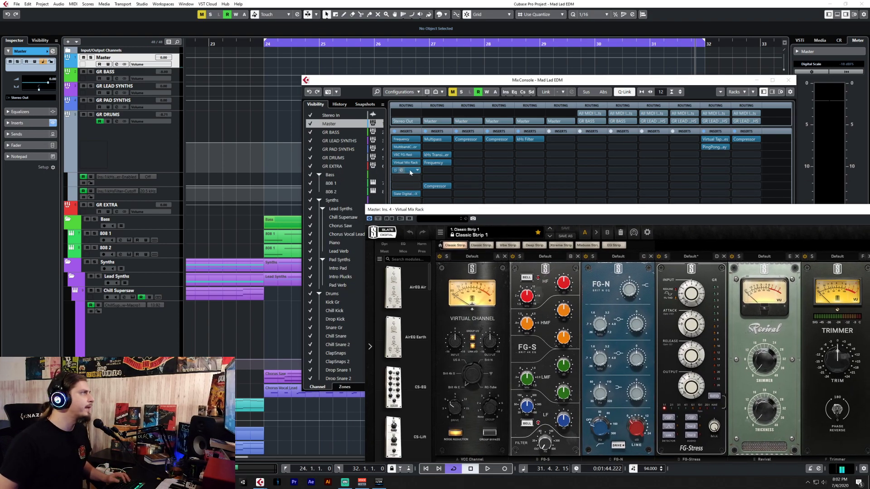
drag(410, 172, 412, 173)
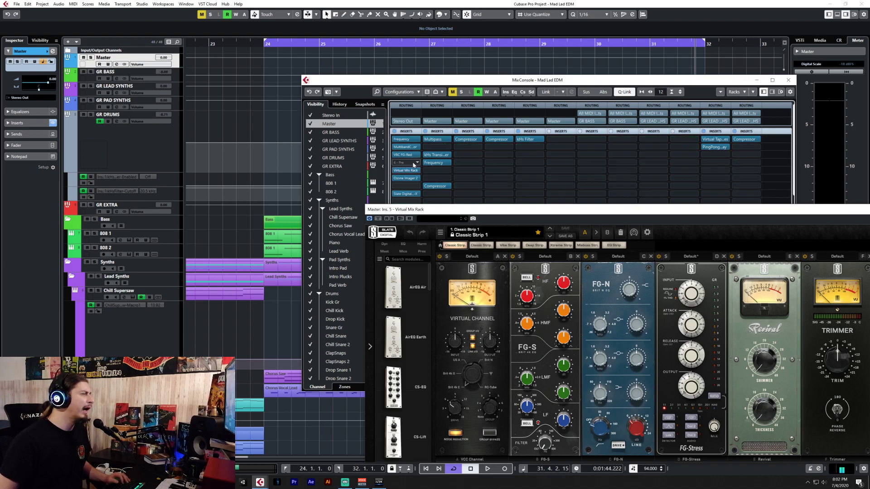
Insert Virtual Tape Machines in the Master's fourth slot, check its calibration settings and close the plug-in.
click(414, 164)
text(virtua)
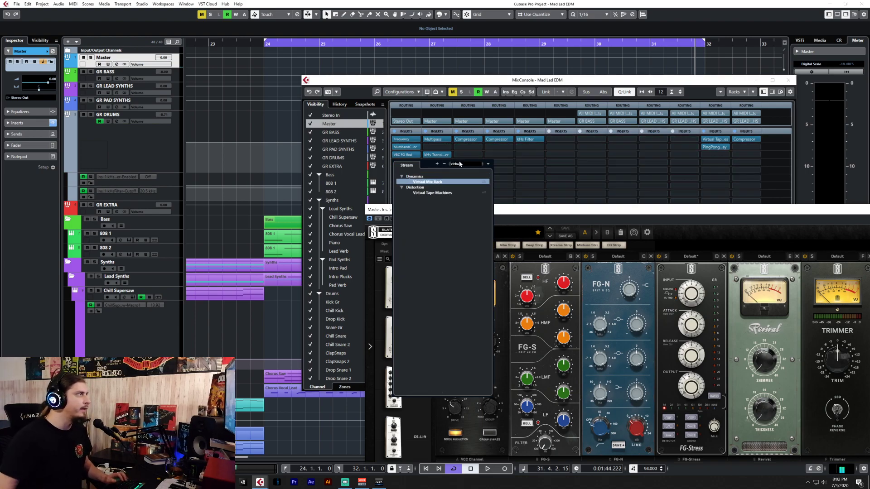
click(432, 193)
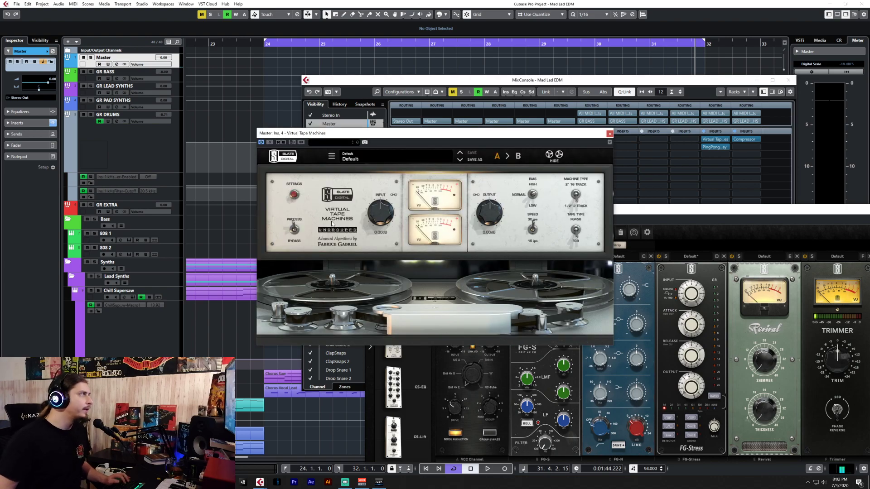
click(294, 194)
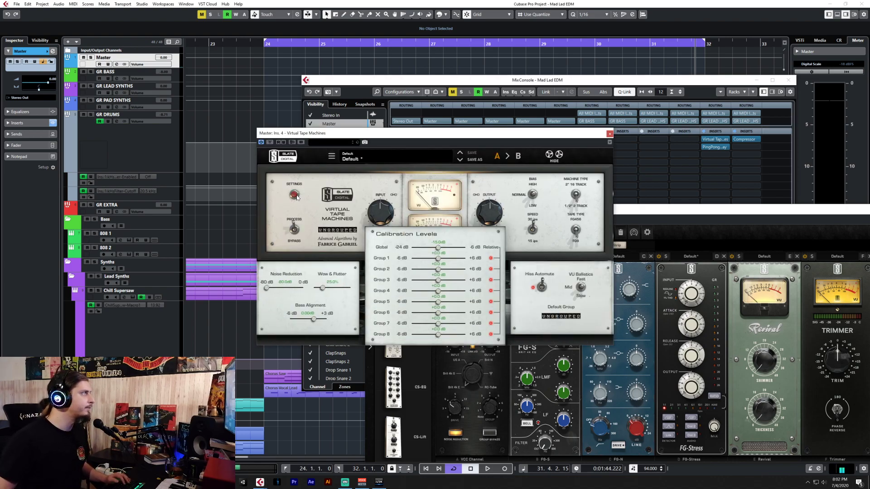
click(296, 195)
click(609, 135)
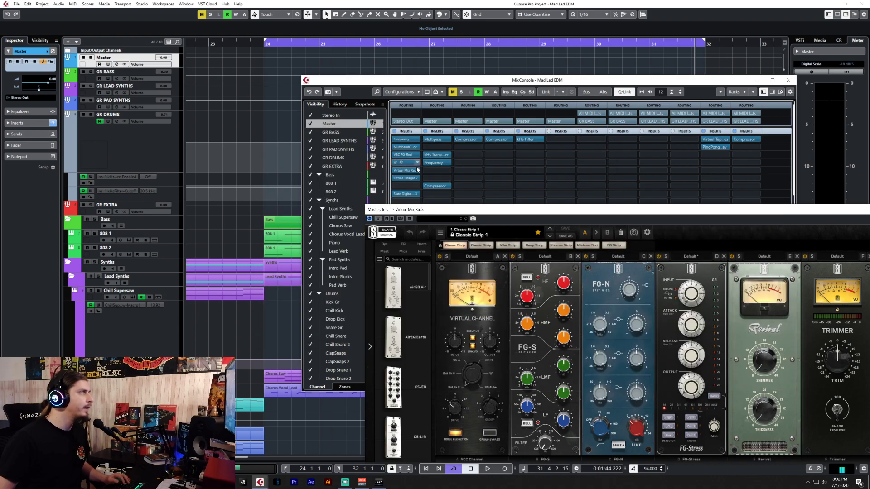
Clear all modules from the Virtual Mix Rack and restart playback with the Master meter's maximum values reset.
click(621, 233)
drag(588, 209, 651, 167)
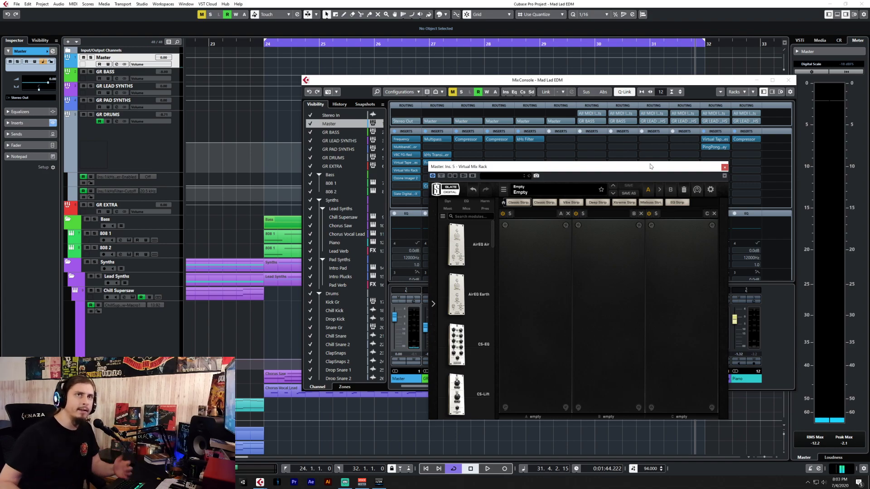
key(space)
scroll(480, 305, down, 3)
scroll(481, 305, down, 6)
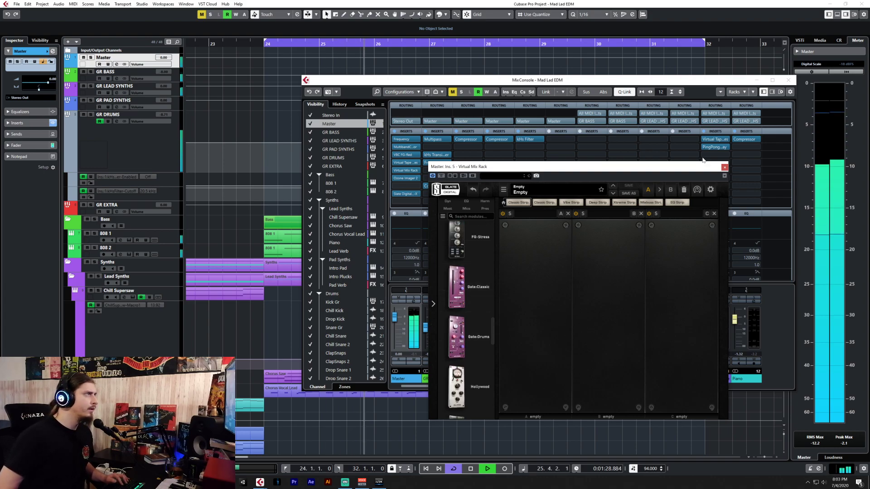
click(838, 444)
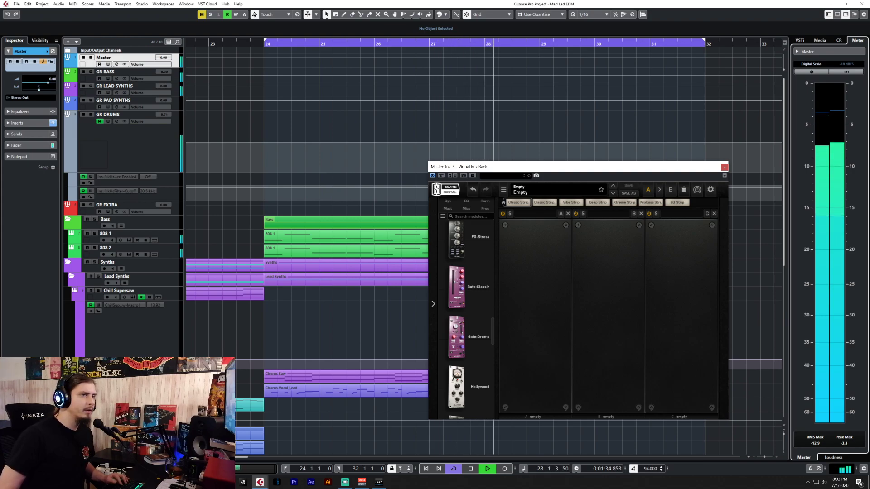
Load the VCC MixBuss module into the first slot of the empty Virtual Mix Rack.
key(alt+Tab)
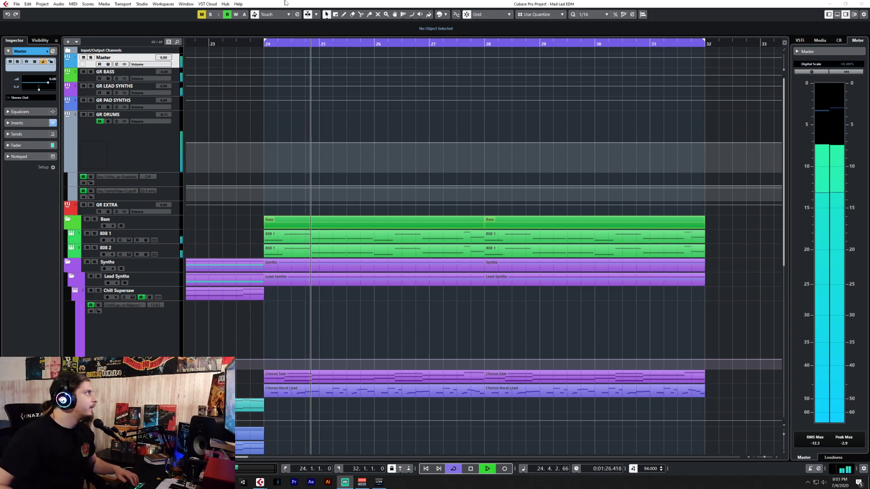
click(422, 4)
scroll(470, 308, down, 5)
scroll(470, 307, down, 10)
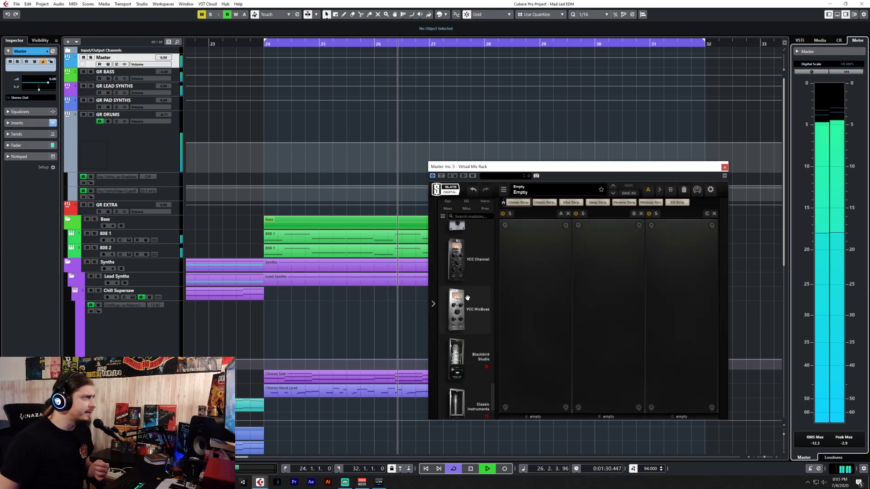
drag(468, 302, 537, 306)
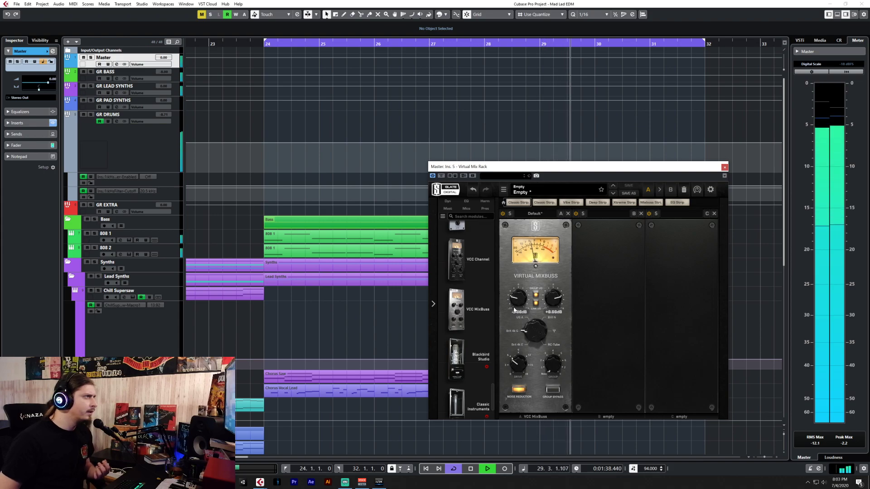
Adjust the VCC MixBuss input level, unlink the output from the input and set the output to 0.00 dB.
drag(514, 310, 515, 308)
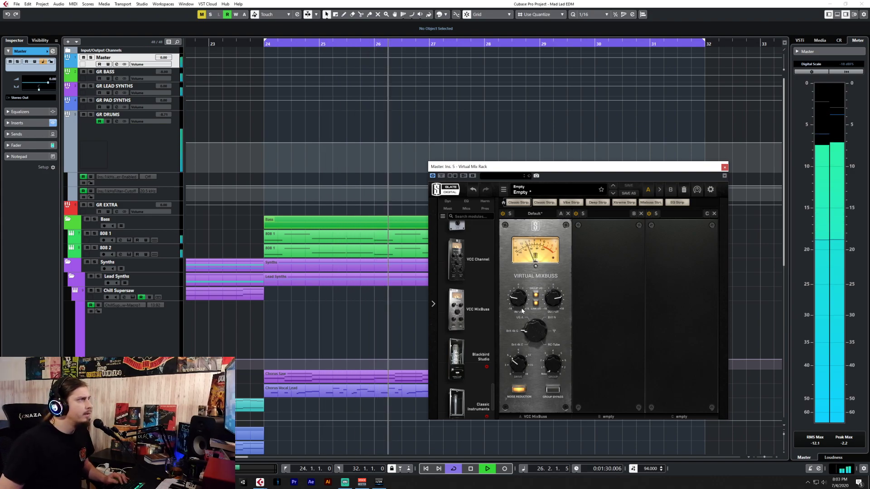
drag(518, 297, 519, 298)
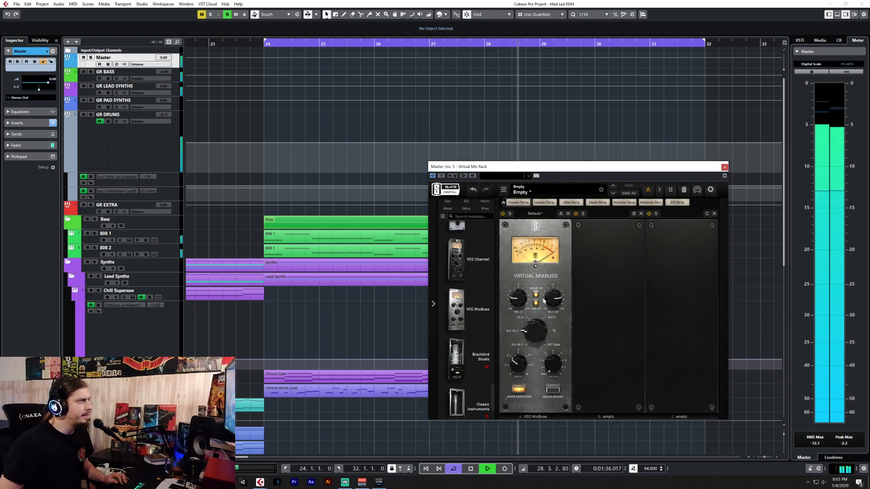
click(537, 305)
drag(552, 299, 553, 324)
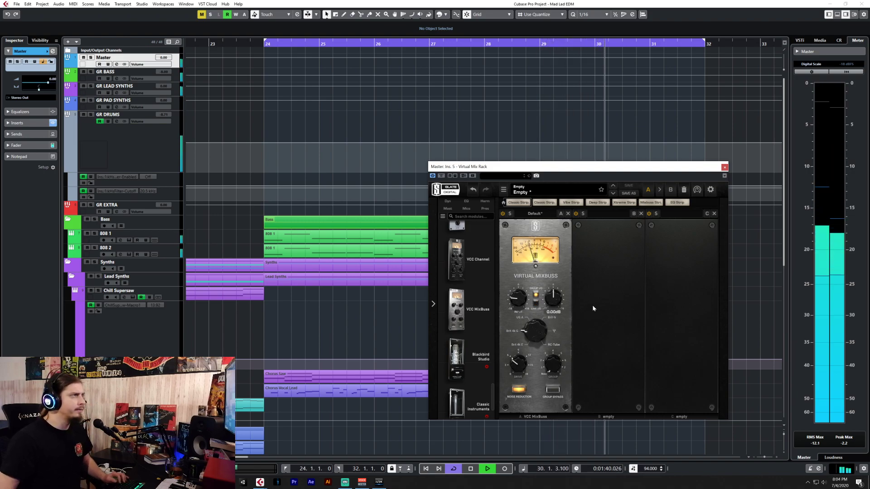
Load the Trimmer module into the rack ahead of VCC MixBuss.
scroll(472, 268, down, 2)
scroll(472, 269, up, 8)
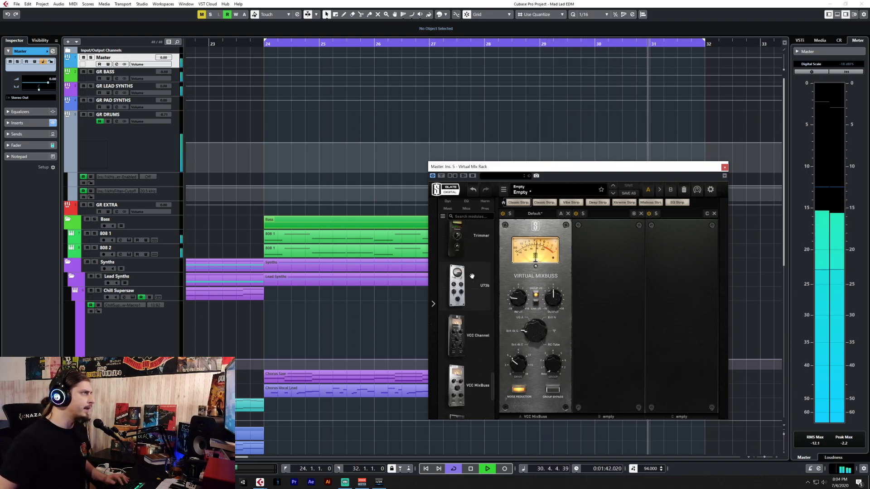
drag(457, 289, 525, 312)
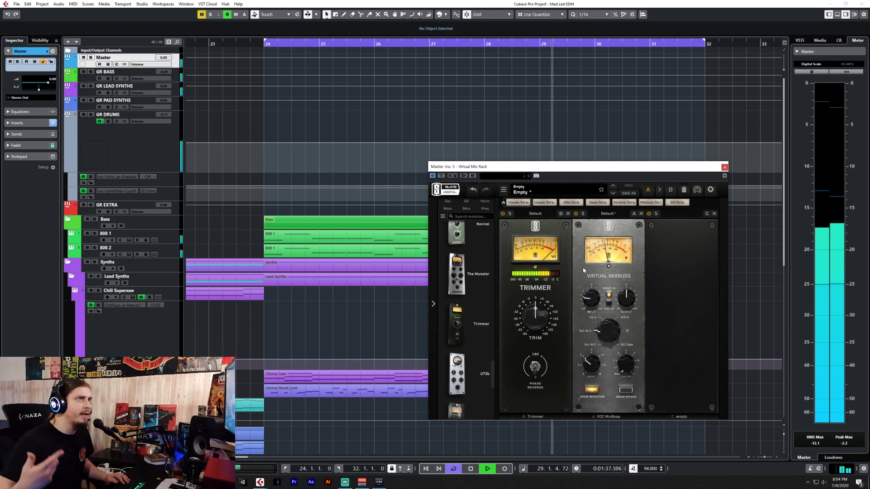
Reset the Master meter's maximum values and raise the VCC MixBuss output level.
scroll(484, 300, up, 3)
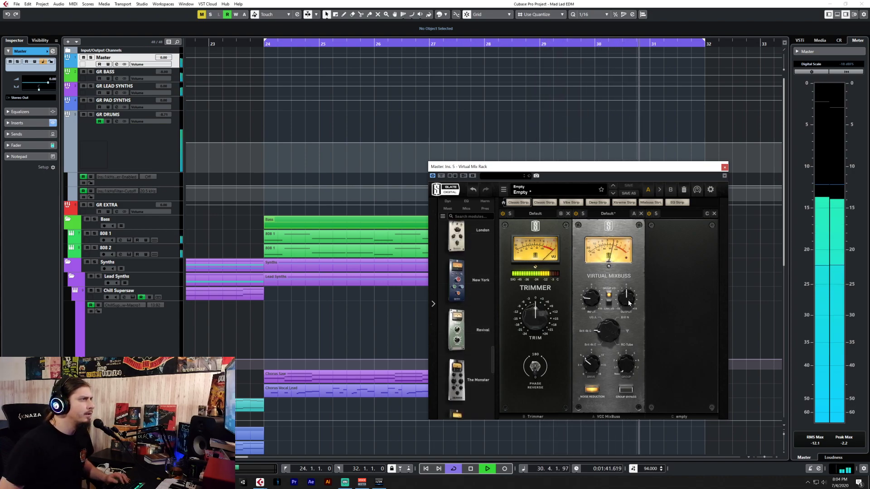
click(841, 444)
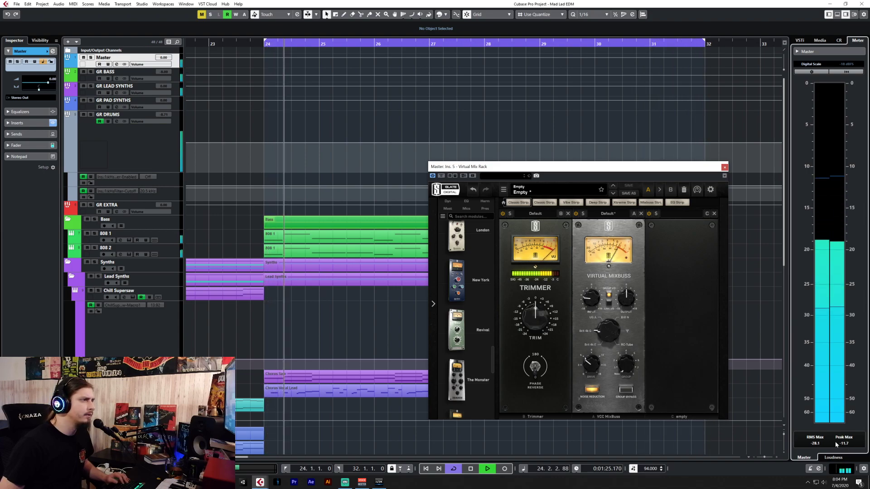
drag(629, 302, 632, 293)
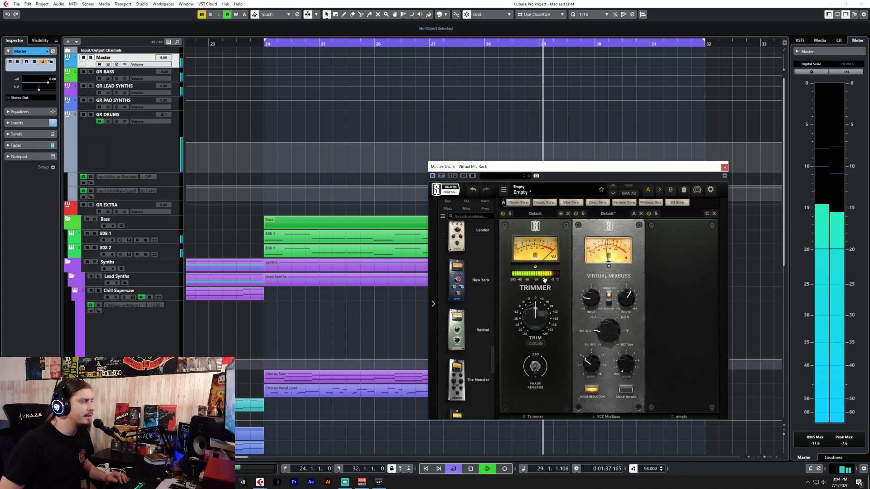
Load the Revival module into the third slot of the Virtual Mix Rack.
scroll(472, 308, down, 10)
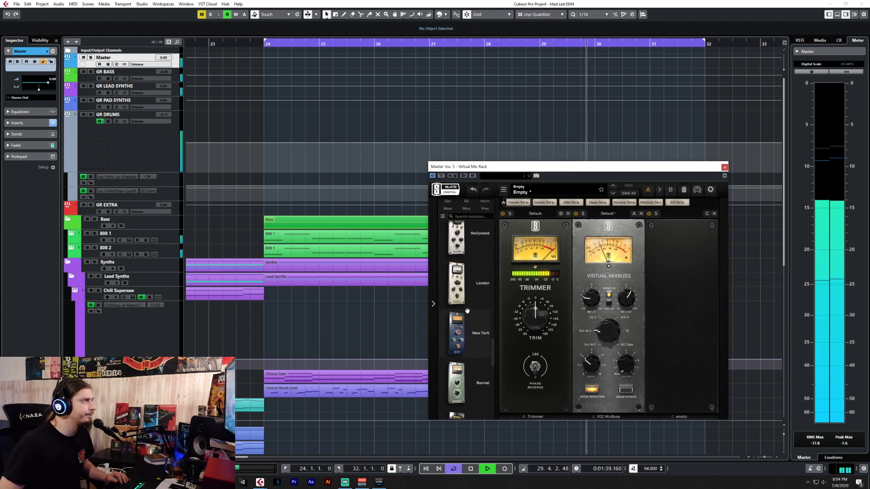
scroll(467, 310, up, 2)
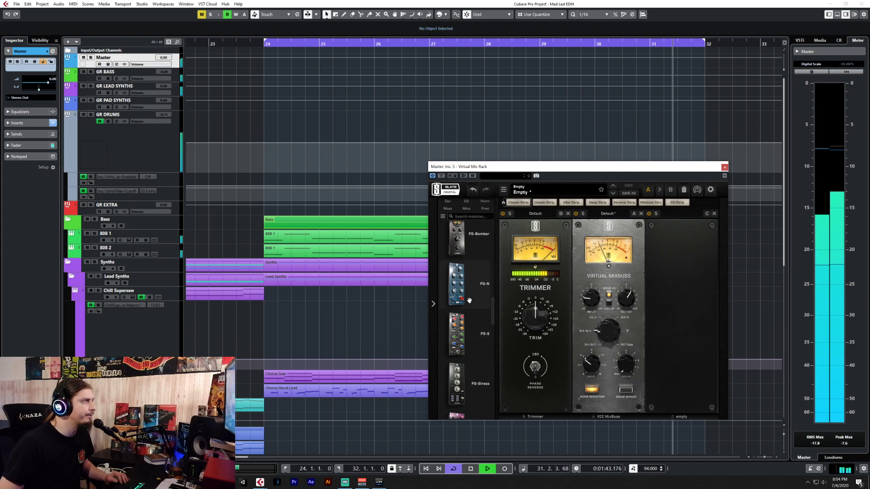
scroll(471, 325, up, 4)
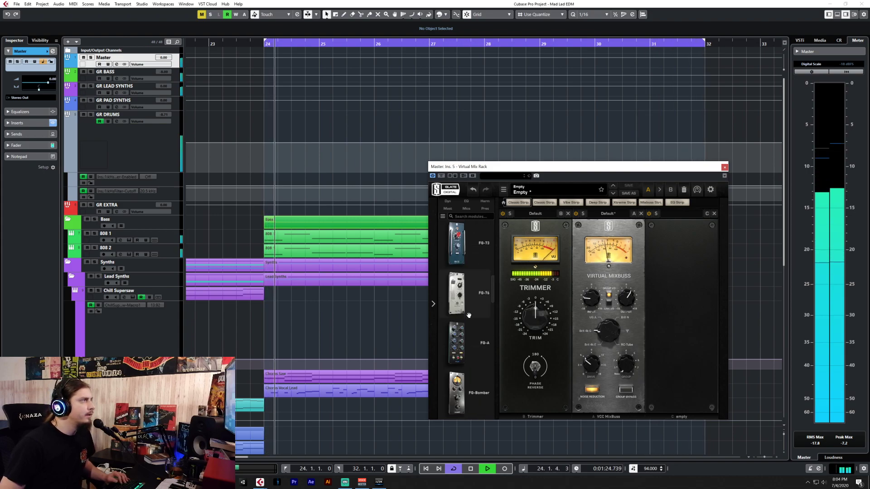
scroll(470, 314, down, 6)
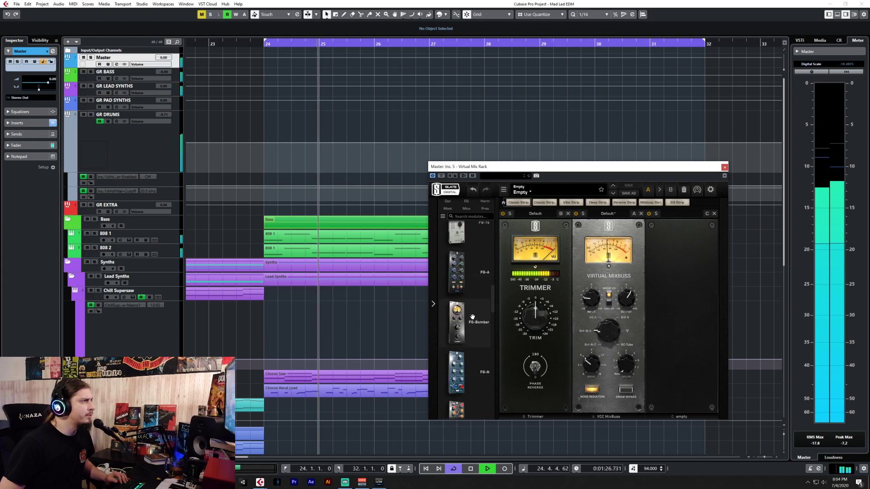
scroll(473, 319, down, 10)
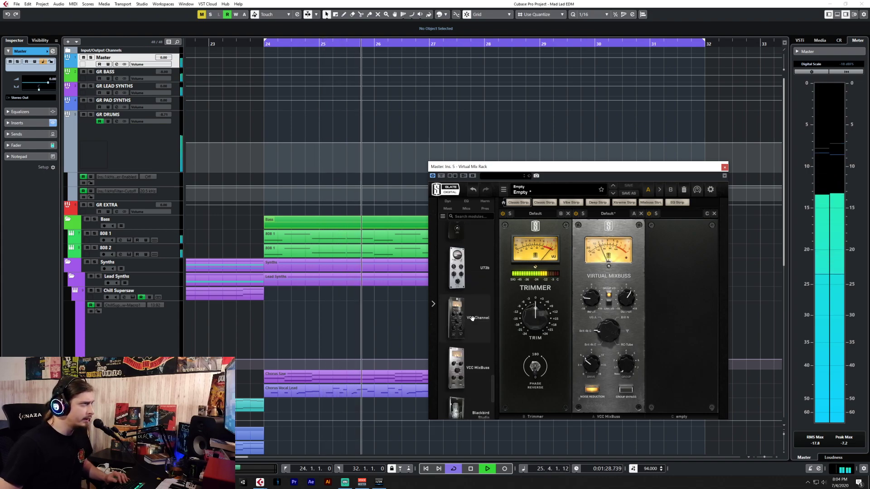
scroll(472, 319, down, 10)
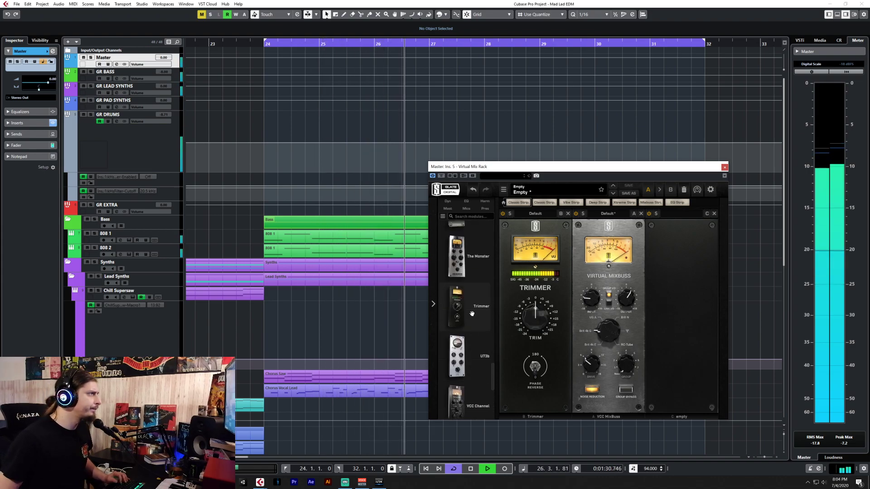
scroll(472, 313, up, 1)
drag(457, 294, 702, 299)
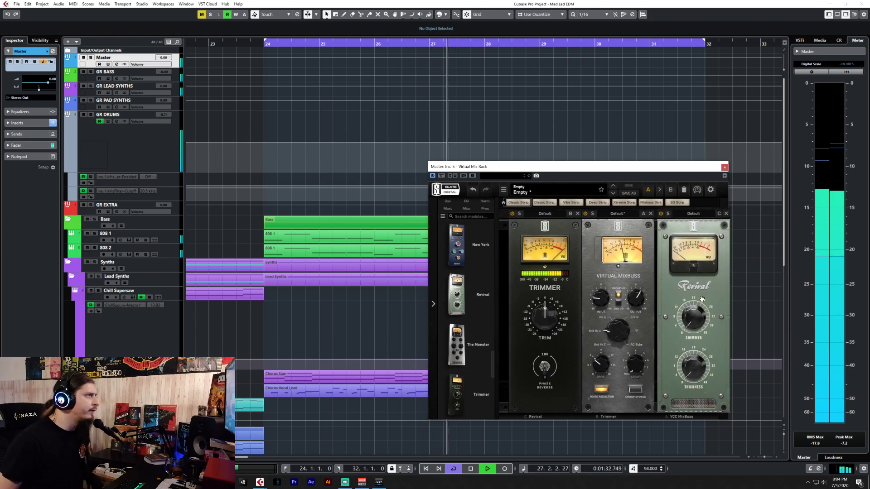
Move the Trimmer module between VCC MixBuss and Revival in the rack, then close the Virtual Mix Rack.
drag(564, 266, 659, 272)
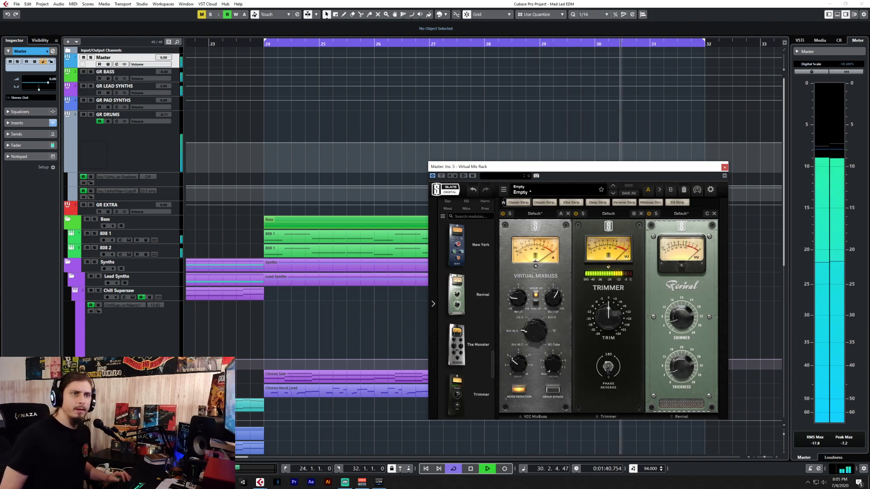
scroll(467, 278, down, 10)
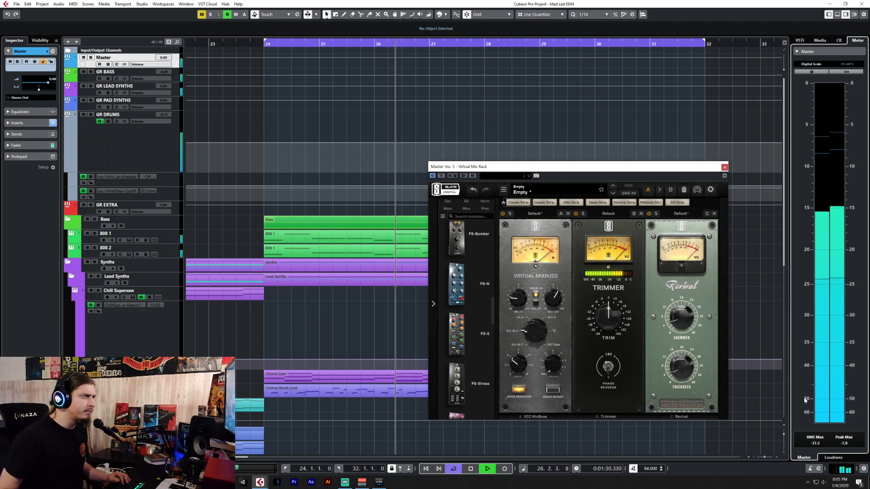
click(724, 167)
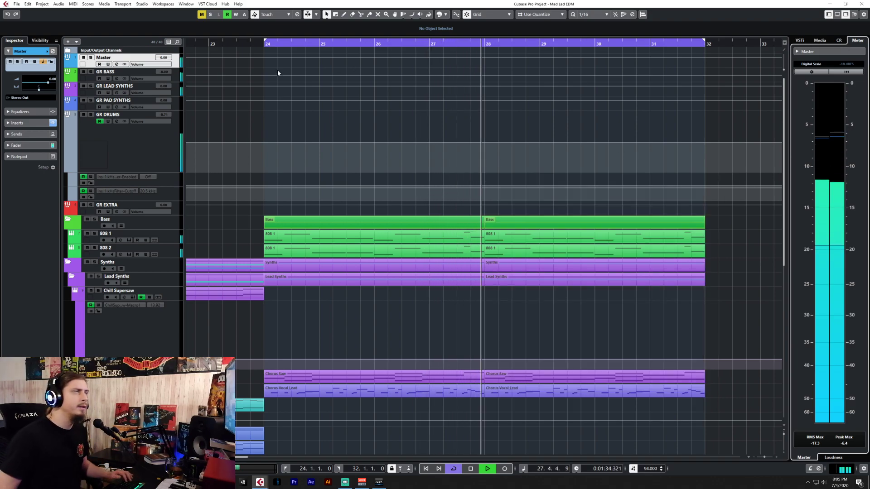
In the Master's FG-X, set the FG COMP attack to about 7.9, adjust the release and set the FG LEVEL gain to 6.0 dB.
key(F3)
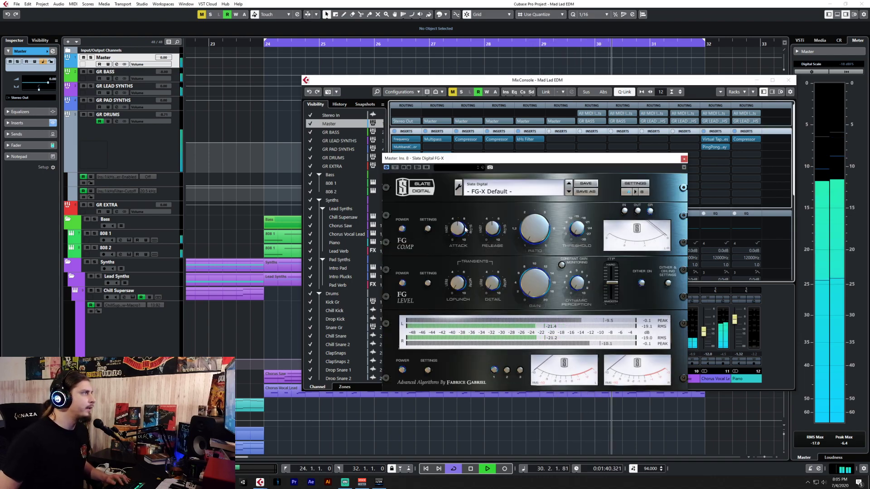
drag(466, 229, 469, 206)
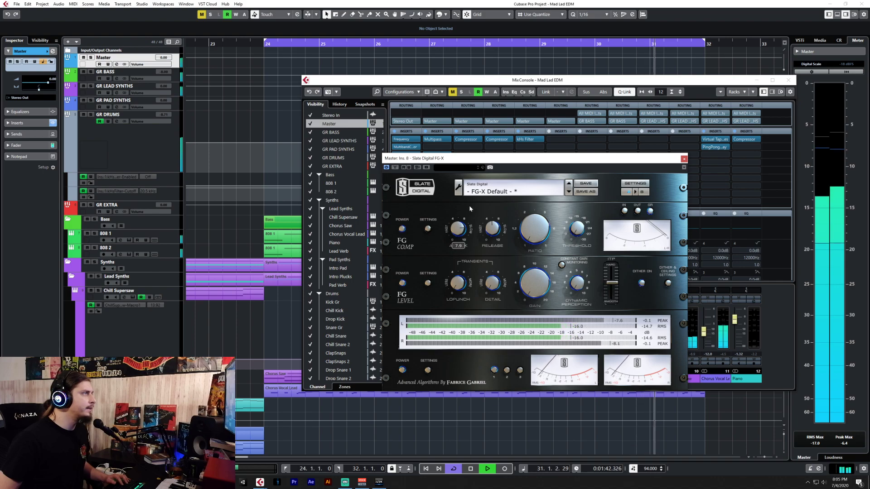
drag(496, 232, 494, 255)
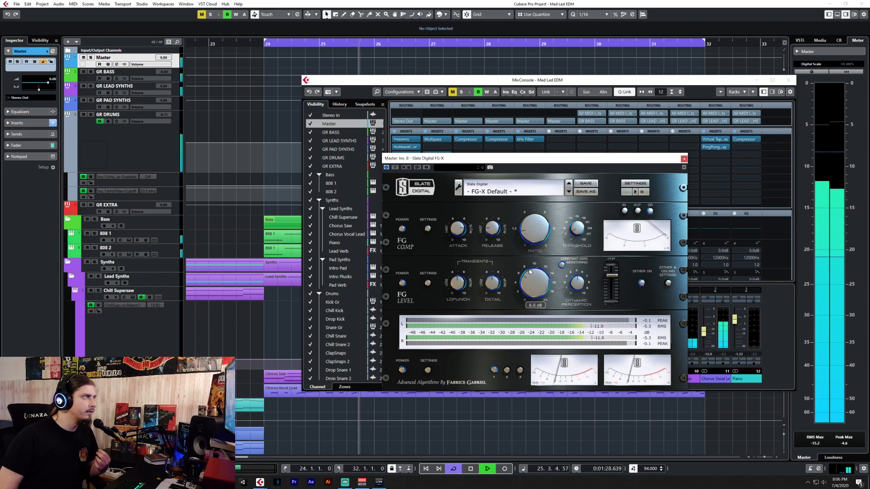
click(684, 159)
Inspect the kHs transient shaper and Multipass inserts on the GR BASS channel.
drag(446, 386, 311, 390)
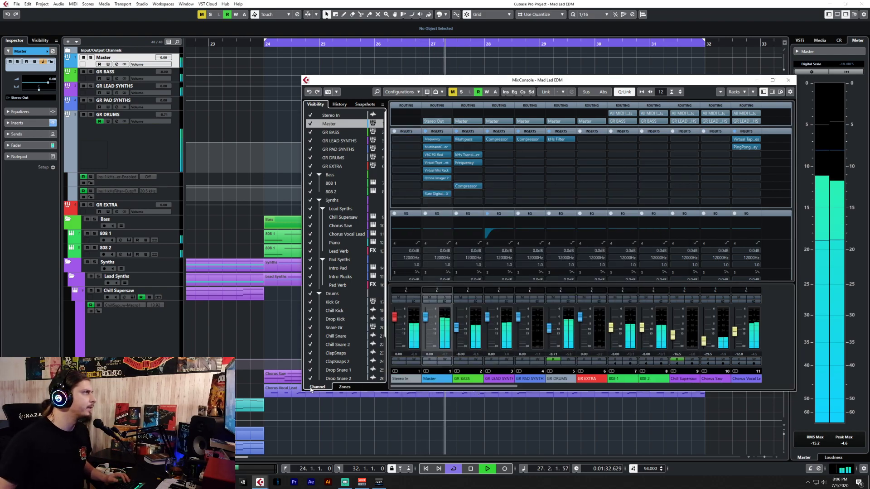
click(463, 155)
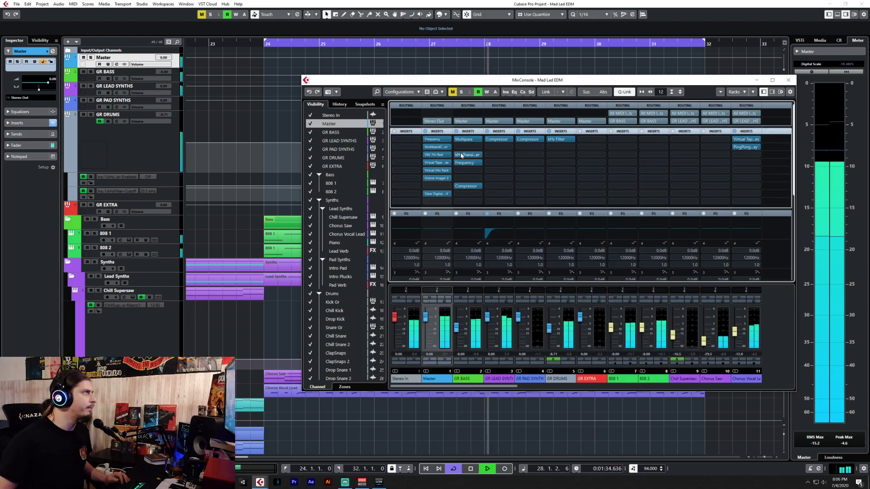
click(682, 188)
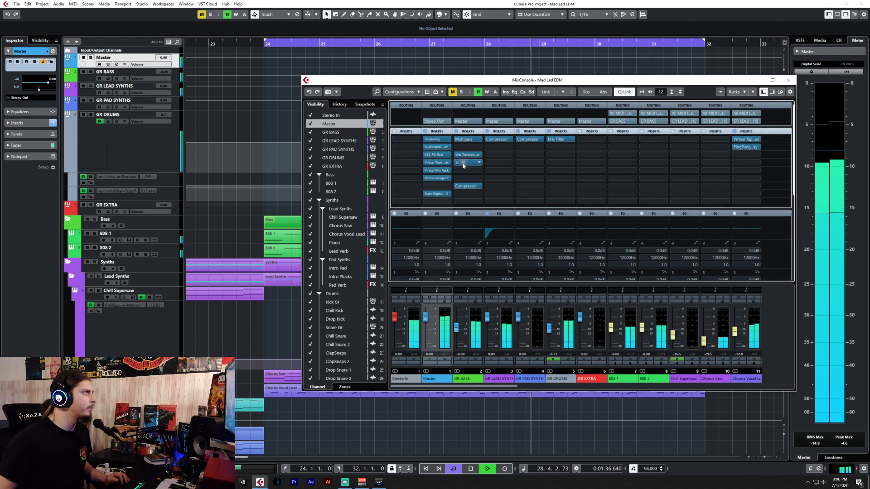
click(463, 140)
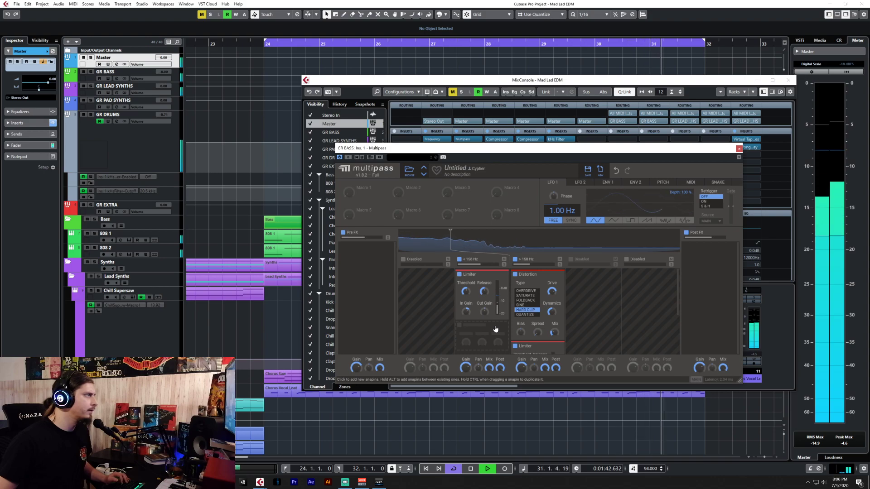
click(740, 149)
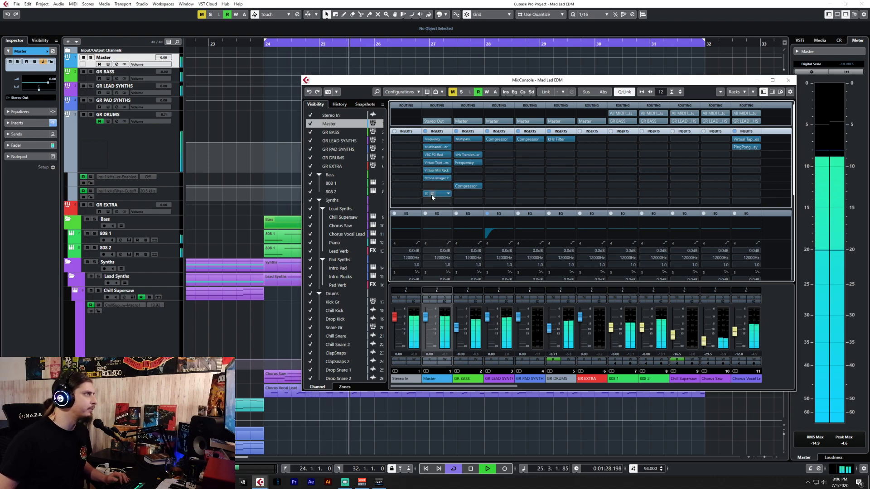
Set the FG LEVEL gain in the Master's FG-X to 5.0 dB and close the plug-in.
drag(529, 285, 528, 290)
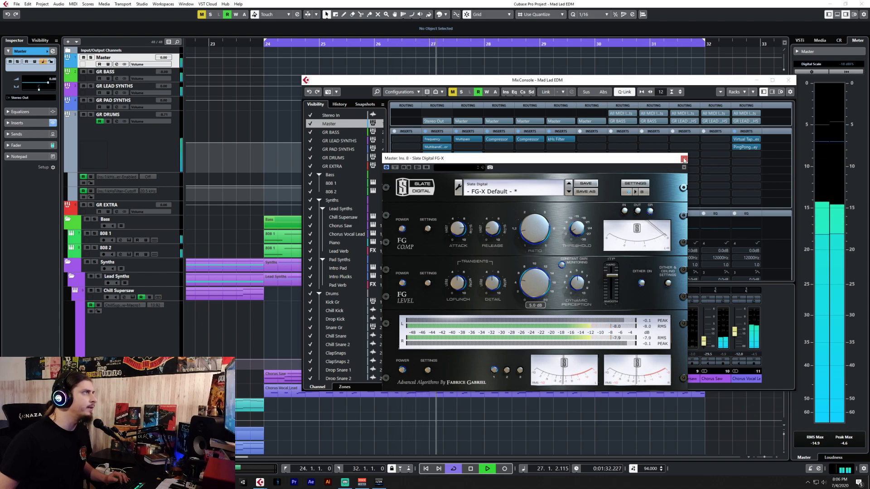
click(684, 159)
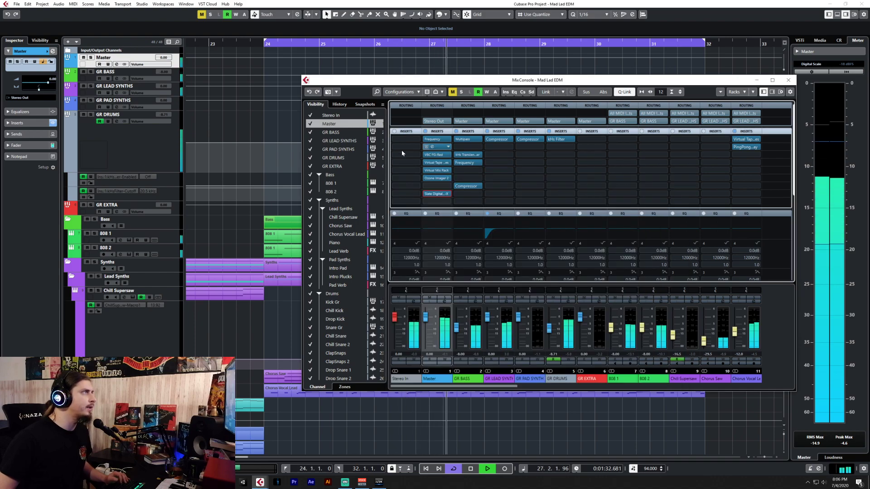
click(475, 148)
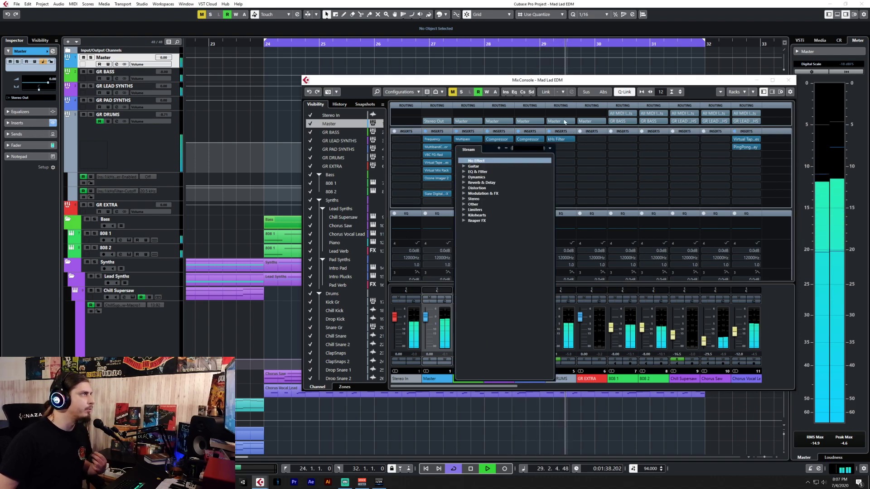
click(614, 83)
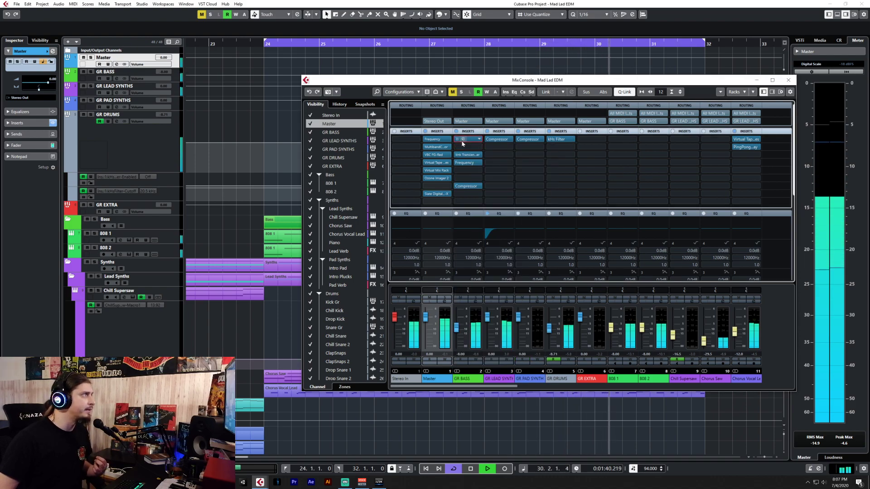
Lower the Limiter threshold on the low band, below 158 Hz, of the GR BASS Multipass.
click(462, 141)
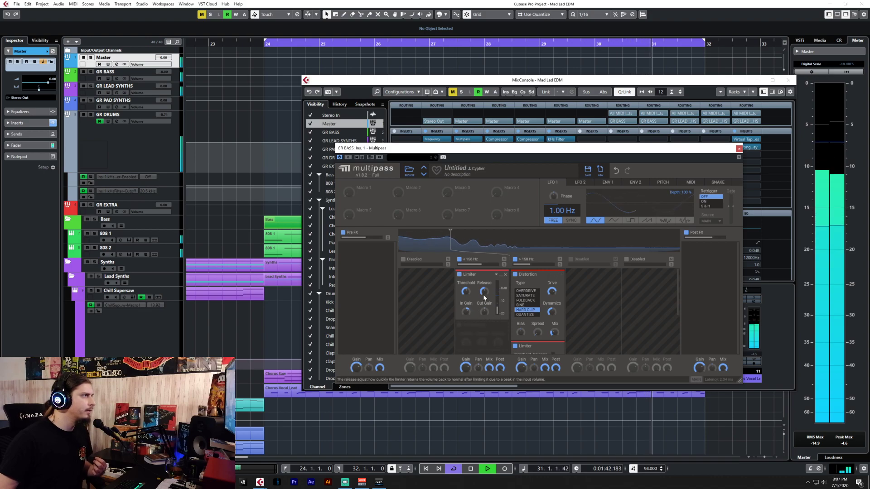
drag(466, 291, 467, 308)
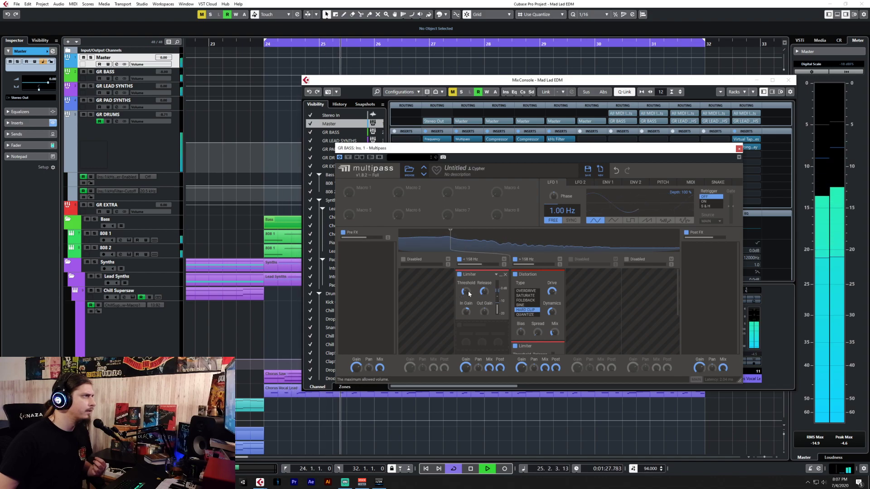
click(738, 148)
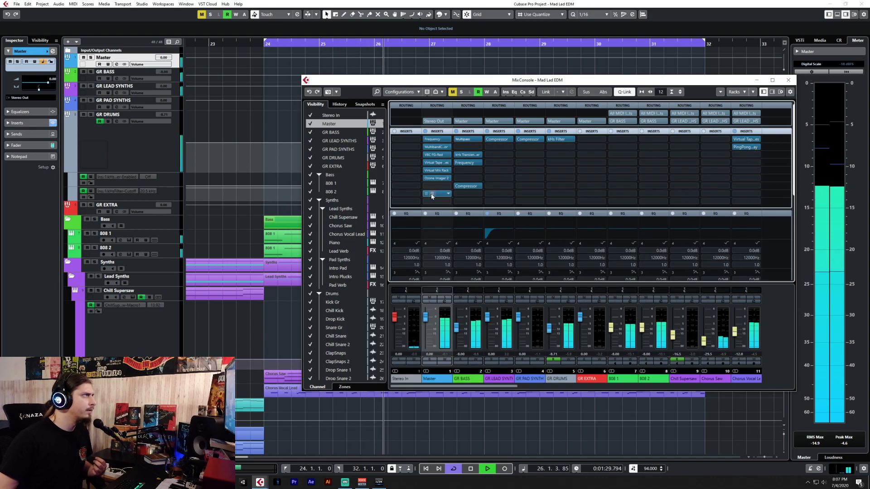
Raise the FG LEVEL gain in the Master's FG-X to 7.5 dB, fine-tune it slightly lower and close the plug-in.
click(432, 194)
drag(537, 290, 542, 277)
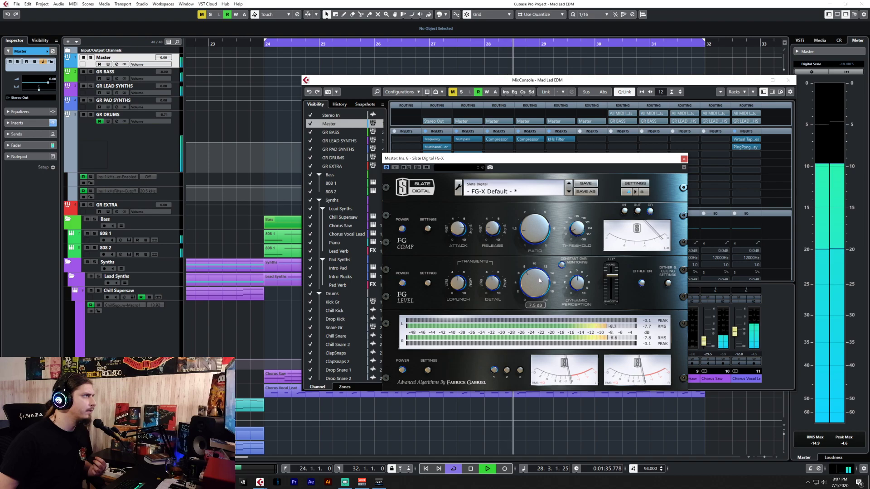
drag(540, 280, 532, 284)
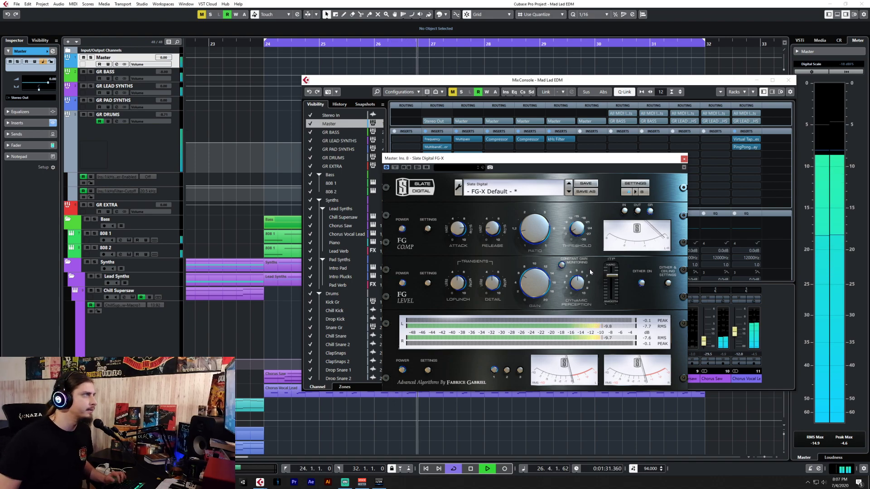
click(684, 158)
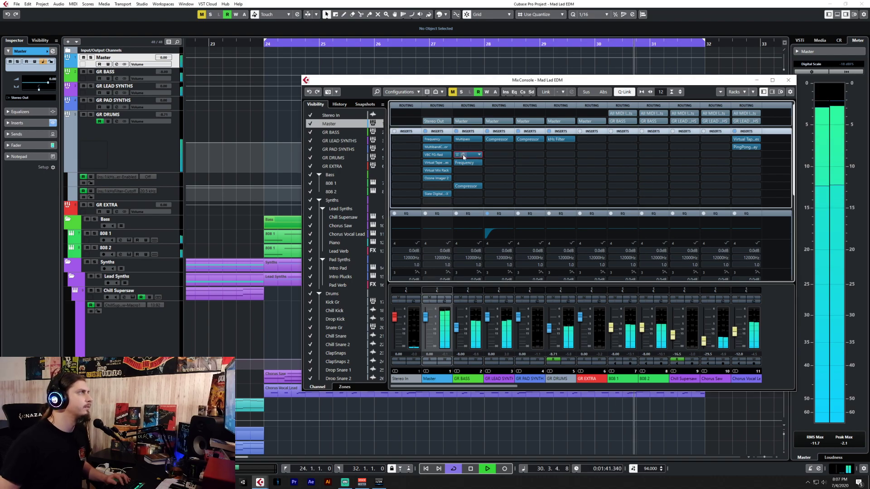
Lower the threshold of the Limiter below the Distortion on the GR BASS Multipass band above 158 Hz.
click(464, 139)
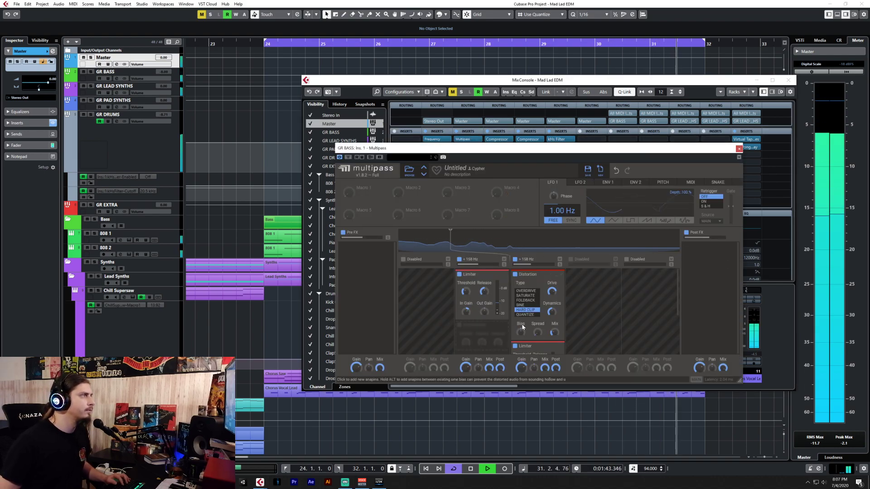
scroll(586, 312, down, 3)
drag(523, 294, 522, 304)
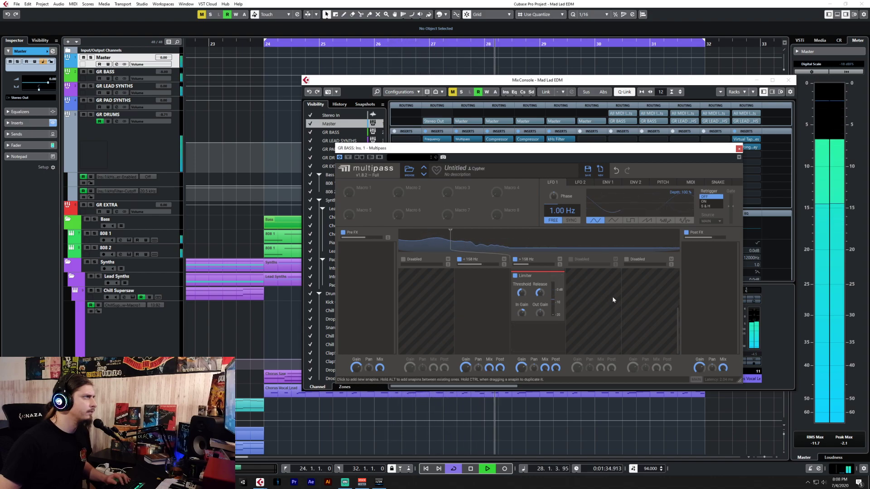
scroll(625, 293, up, 1)
scroll(624, 293, up, 3)
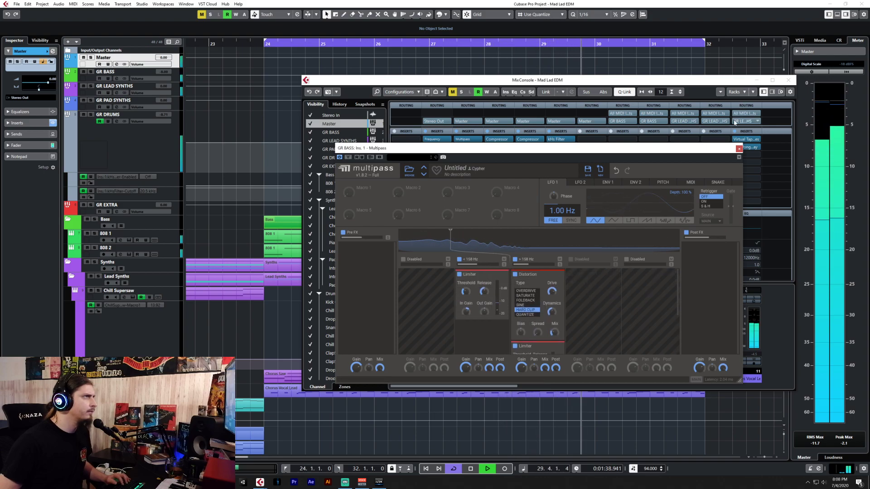
click(740, 148)
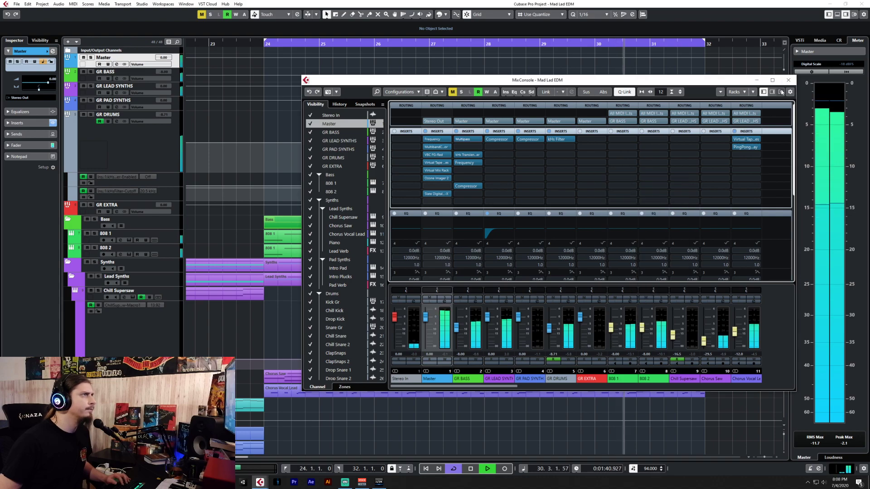
Close the mixer and place the playback position just before the song's intro at bar 0.
click(788, 83)
scroll(435, 325, left, 5)
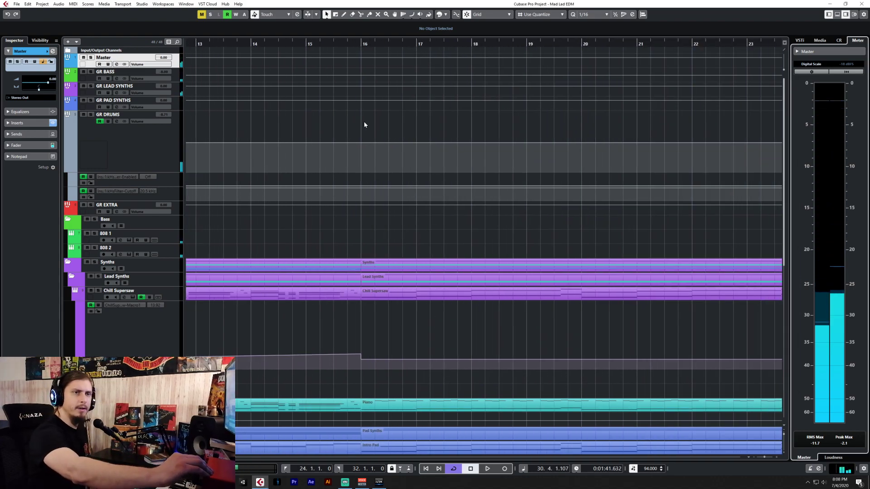
scroll(436, 311, left, 8)
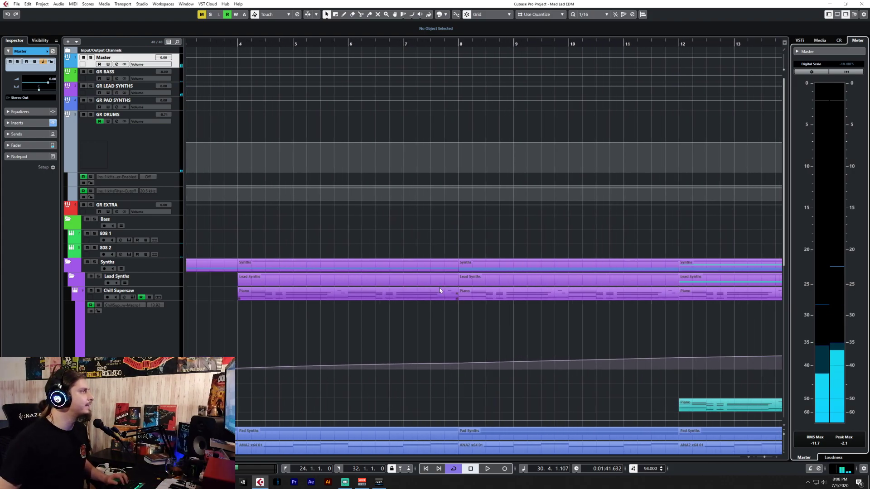
scroll(465, 305, down, 3)
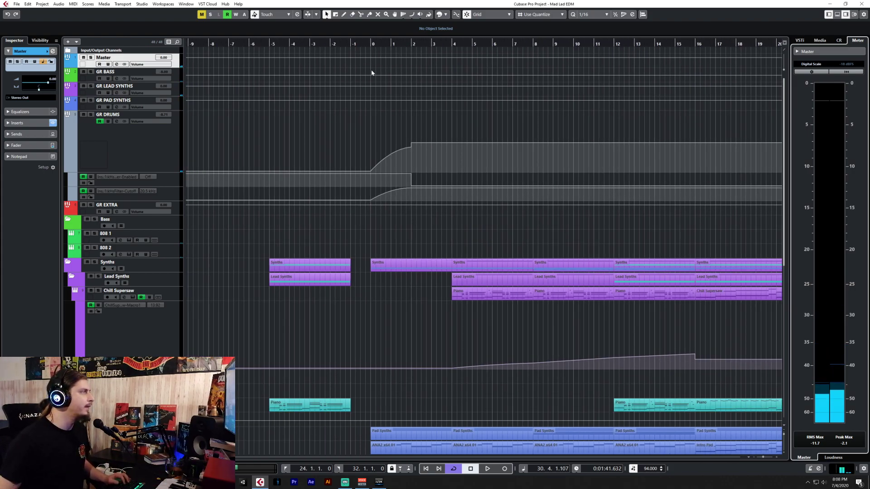
click(364, 42)
scroll(456, 268, down, 5)
scroll(334, 200, up, 5)
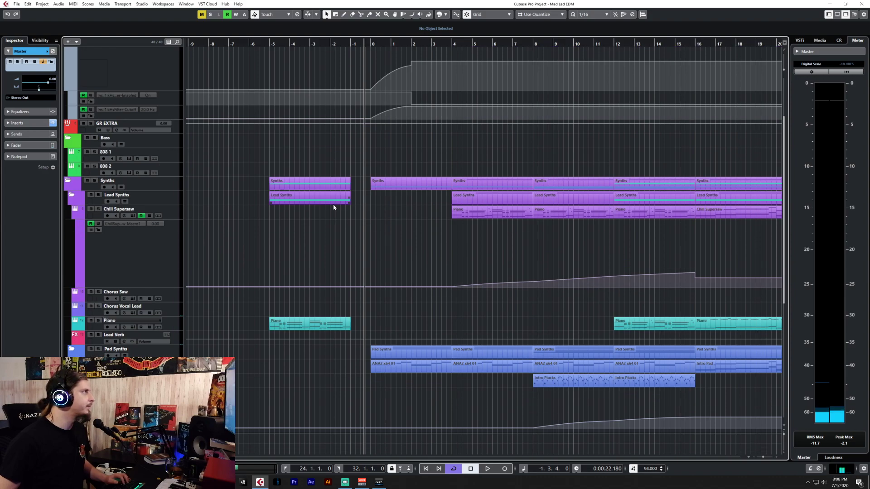
Check the settings of the Master's FG-X, close the plug-in and play the intro.
key(F3)
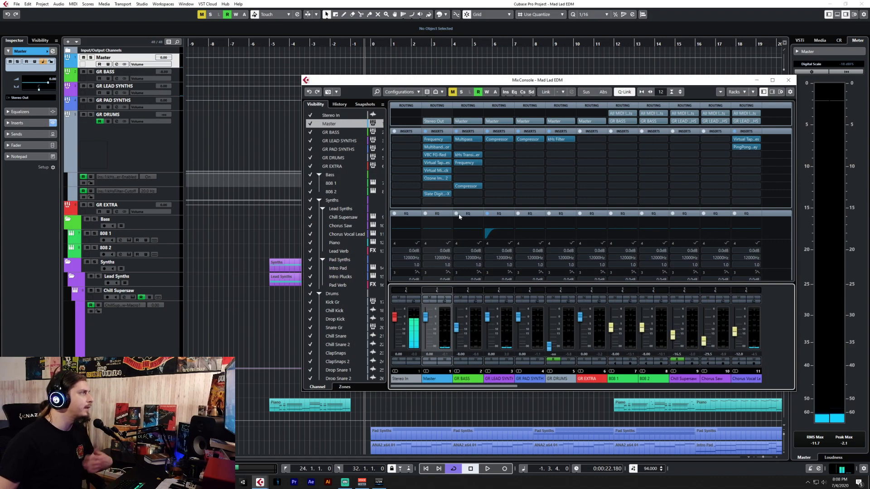
click(435, 194)
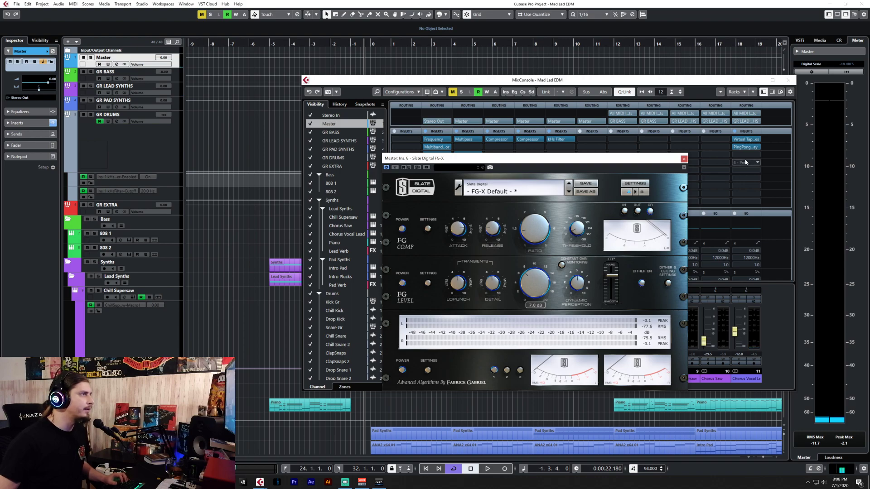
click(684, 159)
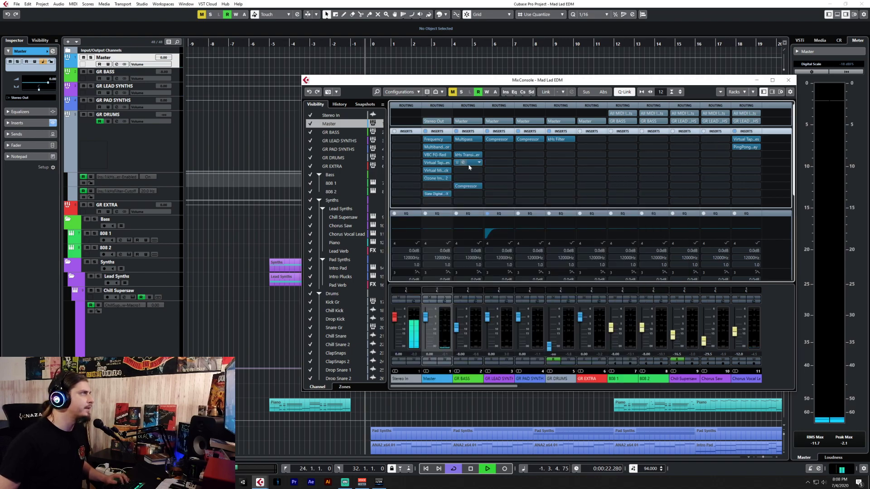
Set the lowest band's ratio in the Master's MultibandCompressor to 5.0, then close the plug-in and the mixer.
click(433, 147)
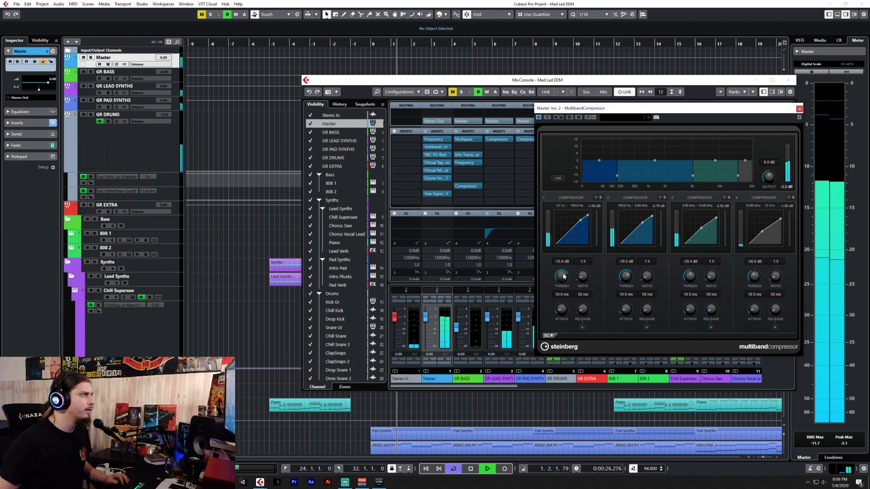
click(587, 261)
text(2.5)
key(Return)
click(584, 264)
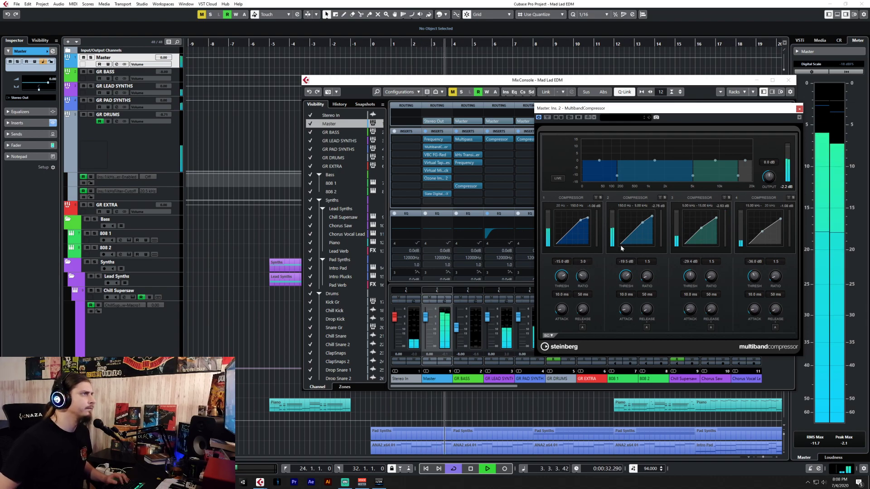
click(799, 109)
key(F3)
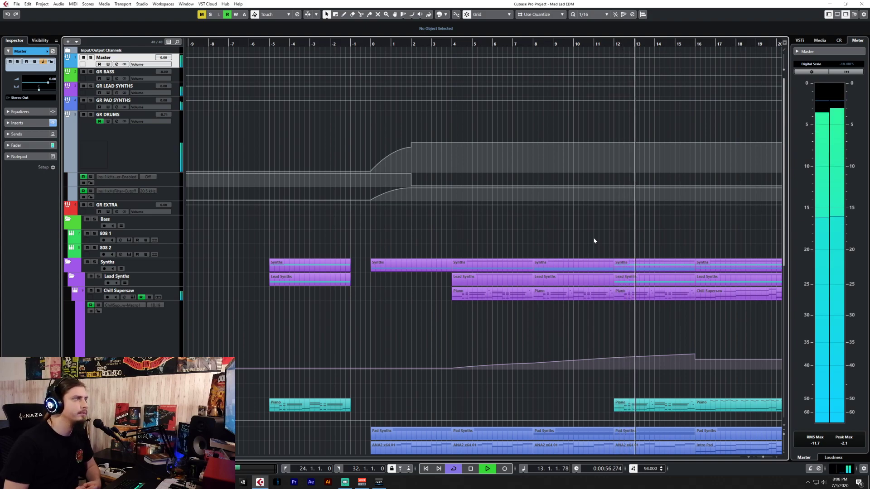
Select the Intro Pad and Intro Plucks tracks in turn to check them, and turn off cycle playback.
scroll(595, 240, down, 10)
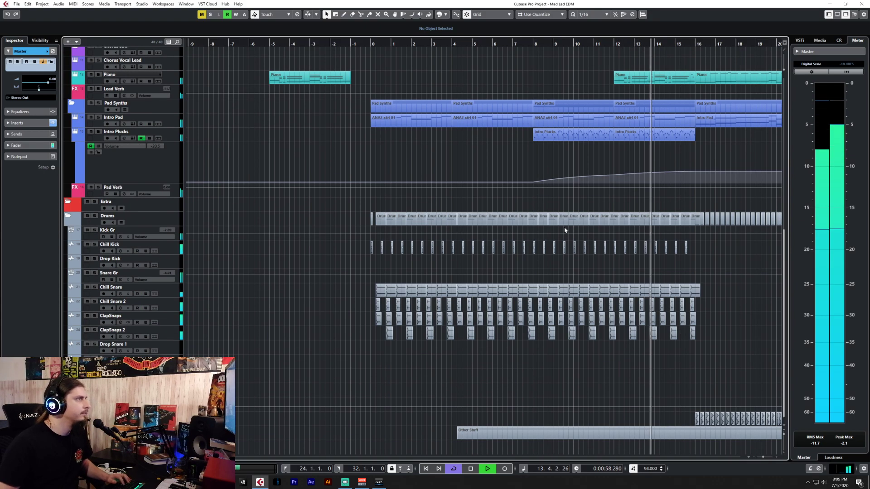
scroll(569, 231, up, 5)
click(171, 283)
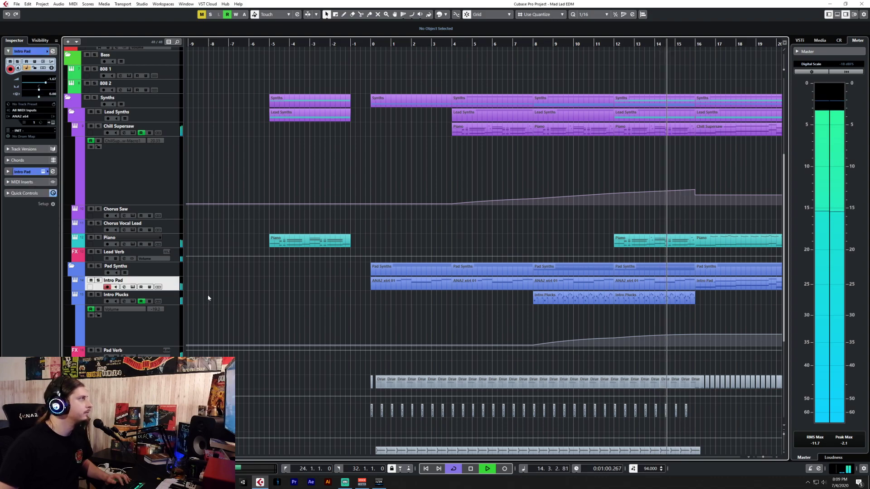
click(167, 297)
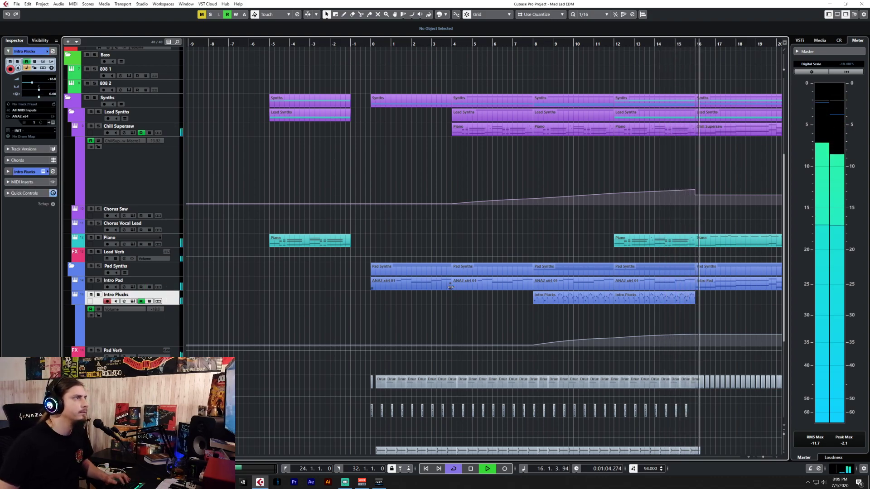
scroll(451, 288, right, 4)
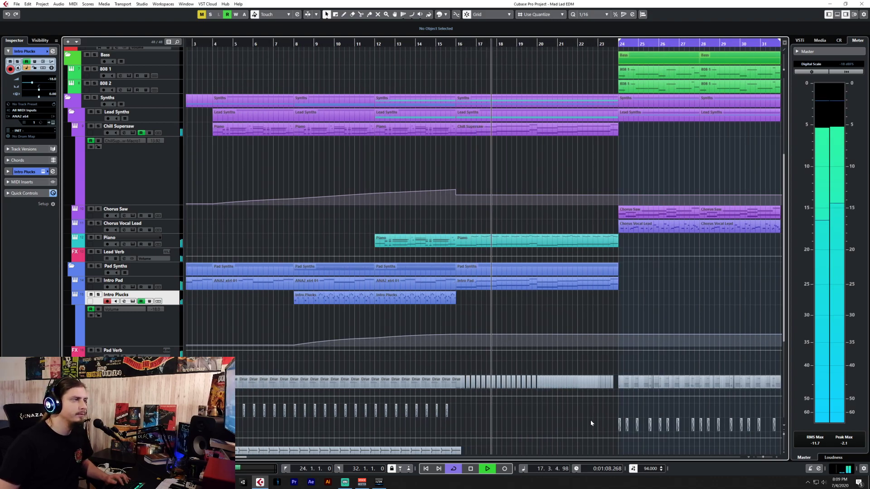
key(KP_Divide)
Select the BuildUp Clap track and inspect the drum channels in the mixer, closing it after the check.
scroll(655, 358, down, 3)
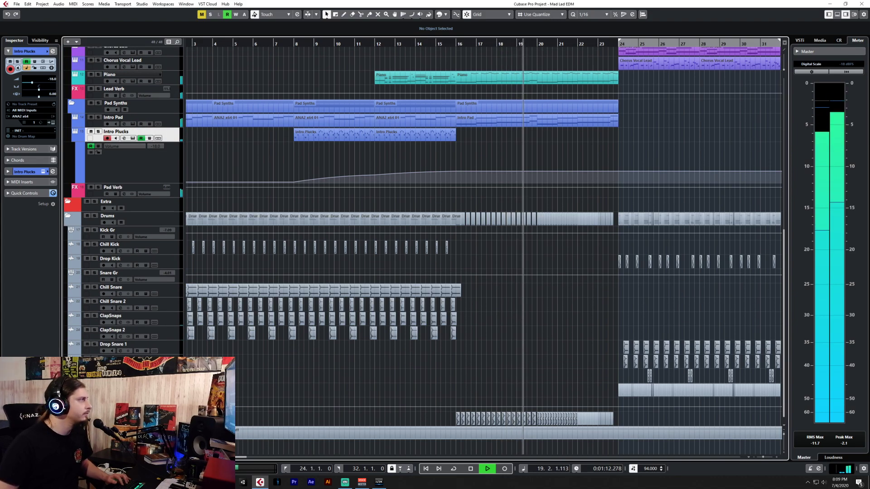
click(132, 416)
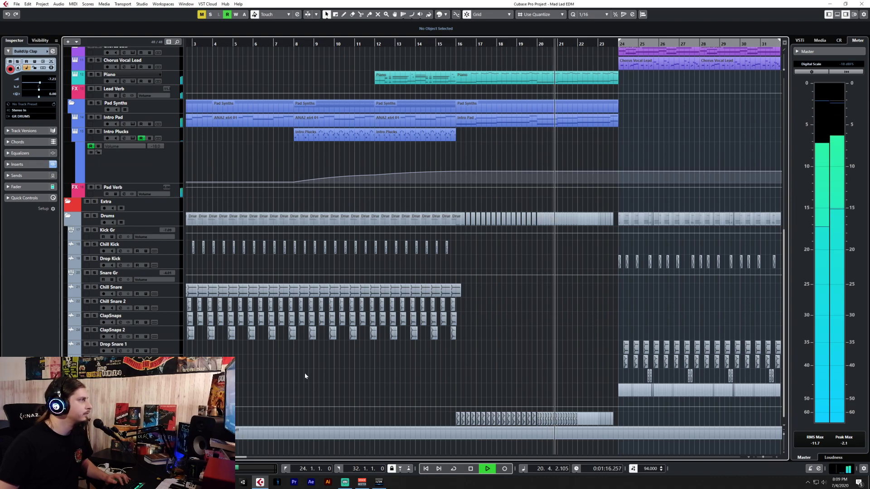
key(F3)
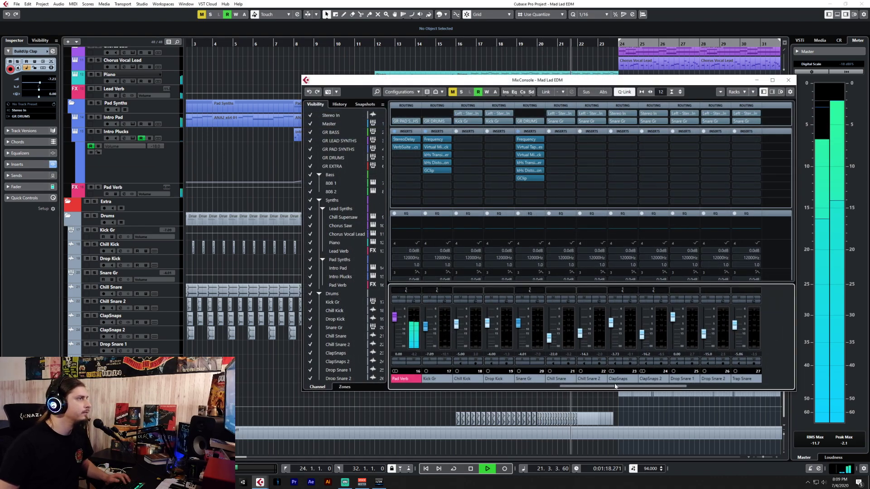
click(788, 80)
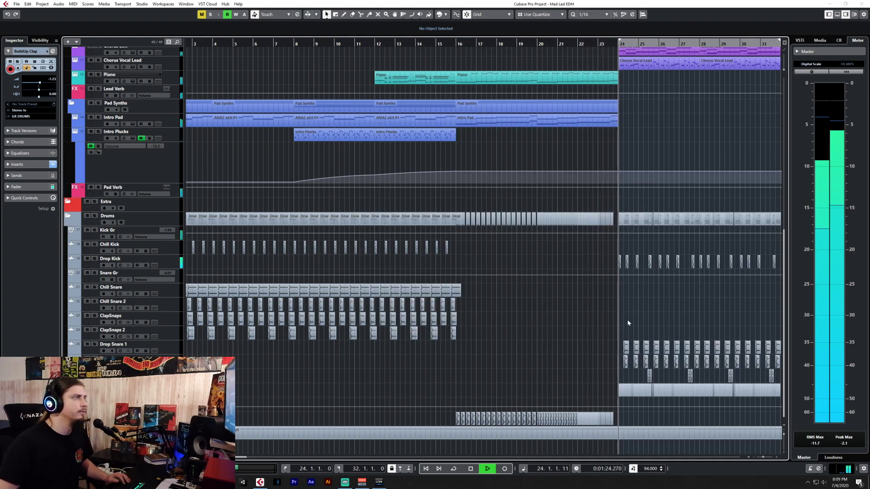
Lower the Chorus Saw track's volume to about -24.0 dB during the drop and stop playback.
scroll(627, 321, right, 5)
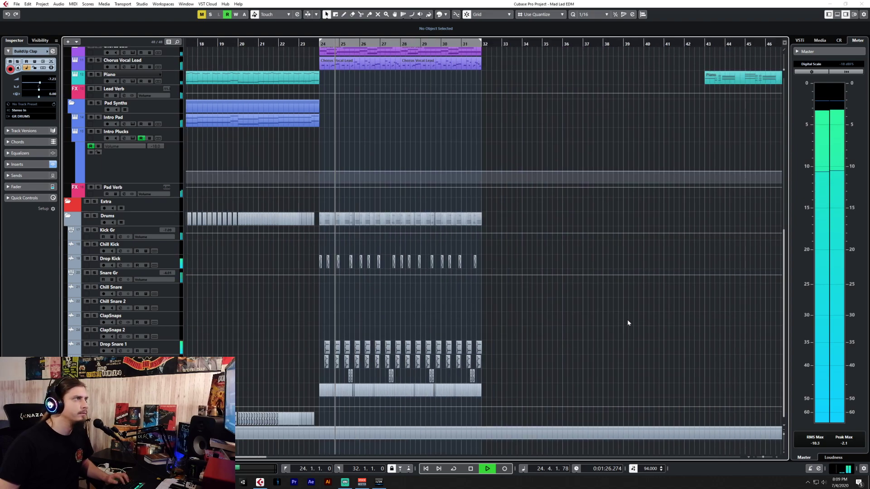
scroll(610, 313, up, 5)
scroll(563, 301, down, 5)
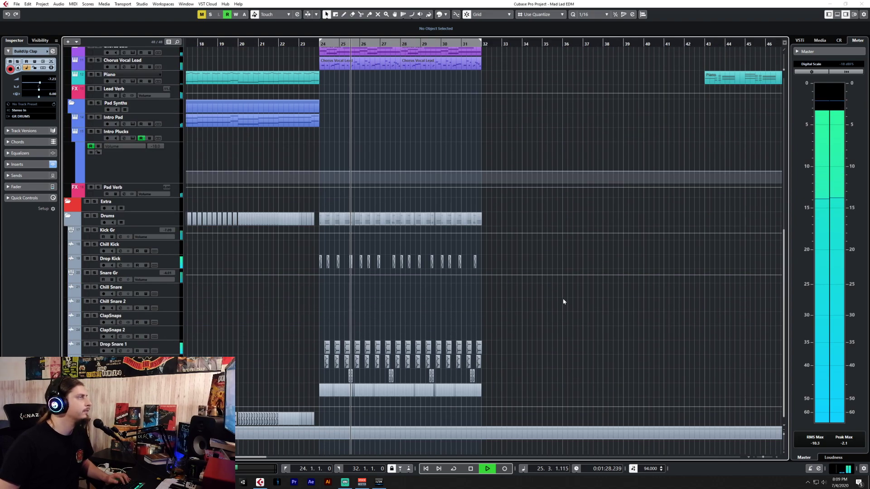
scroll(564, 301, up, 5)
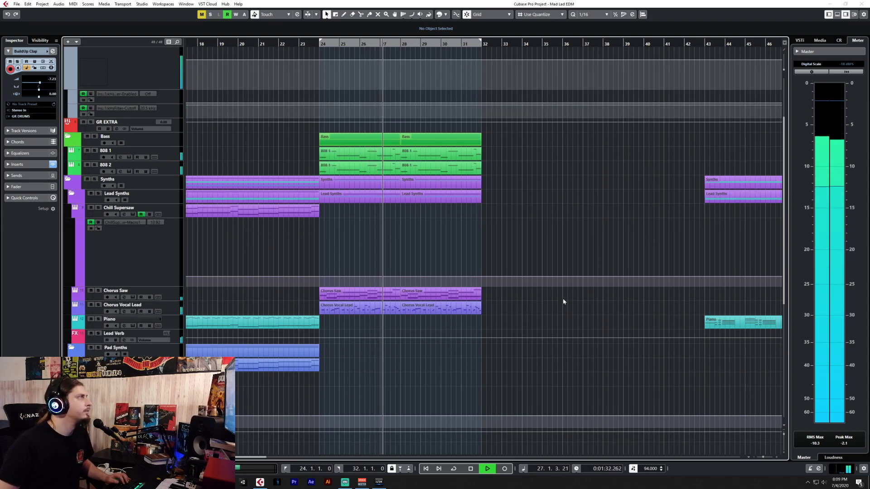
click(136, 294)
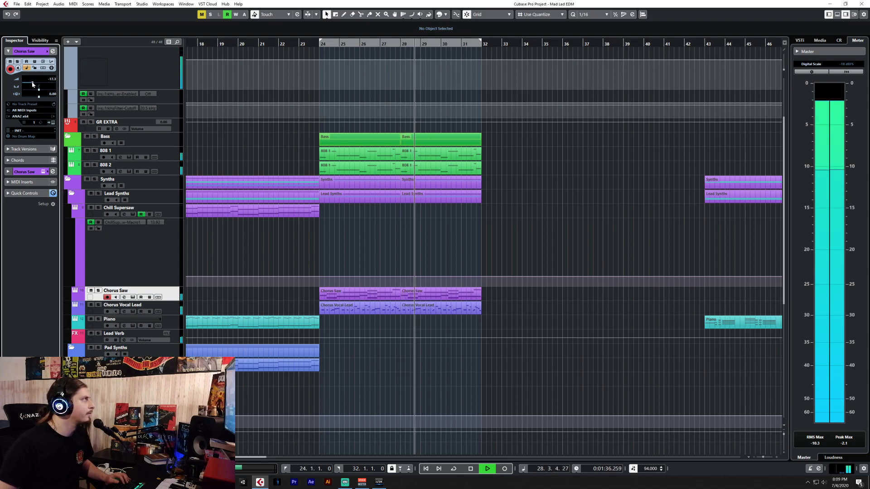
drag(32, 84, 29, 84)
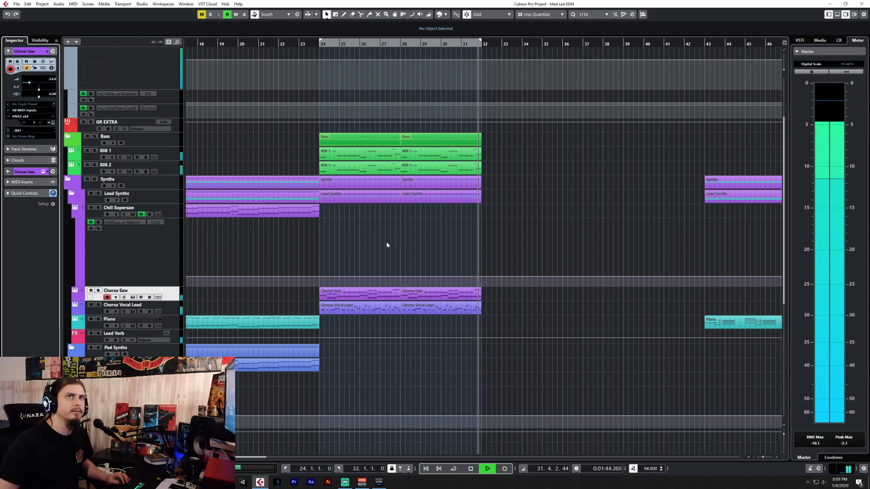
key(space)
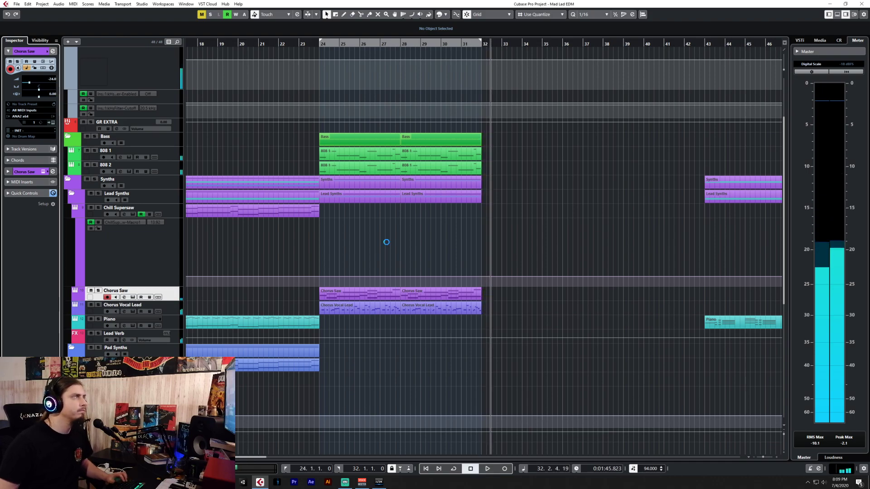